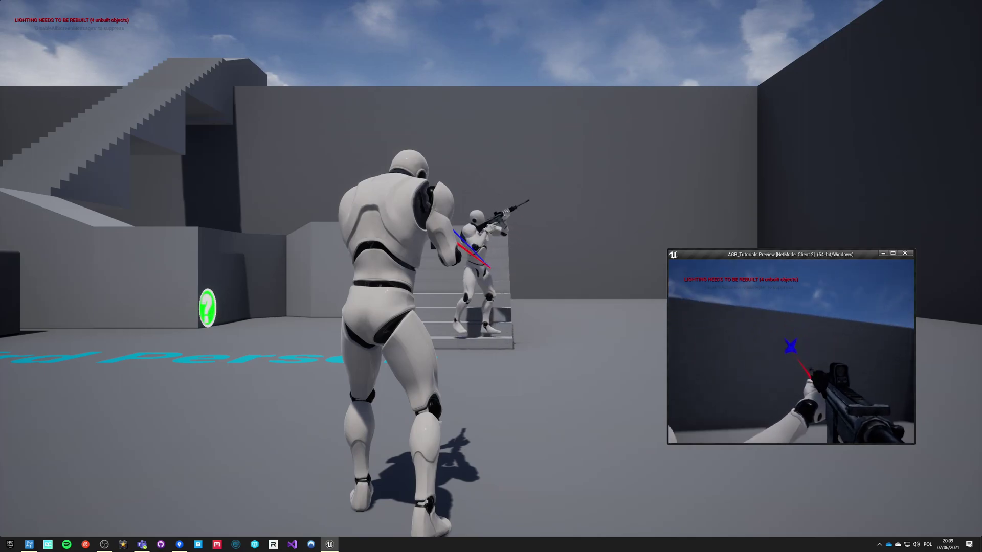
- Move the second client's character around the level in the two-client preview to check its aiming
key(w)
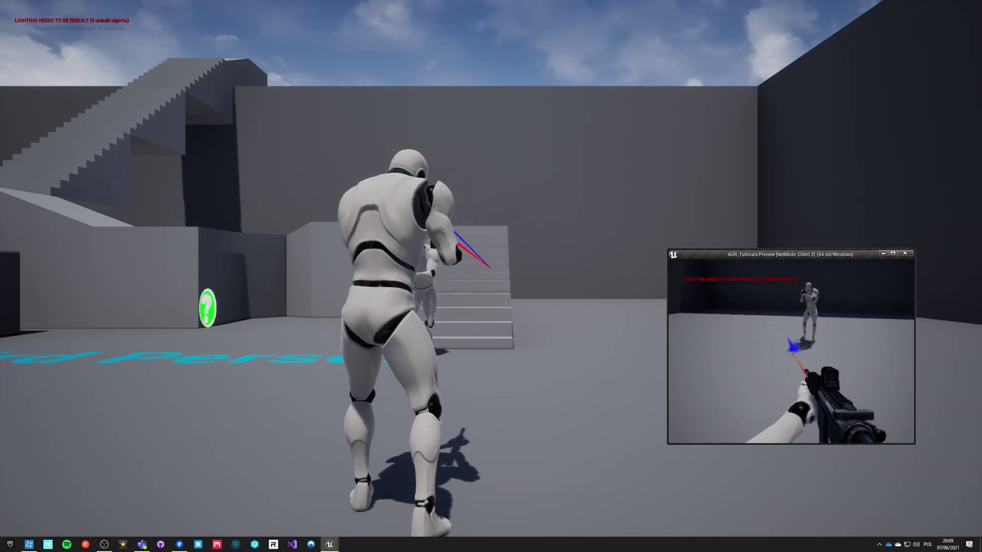
key(a)
key(a)
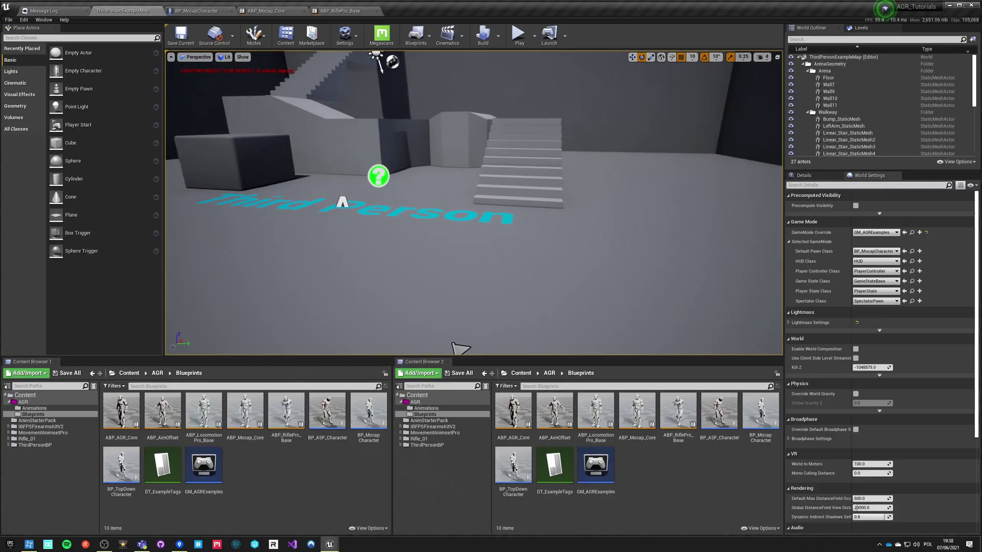
- Play the level in the viewport, test the character's movement and first-person aiming, and stop the session
key(alt+p)
click(443, 196)
key(w)
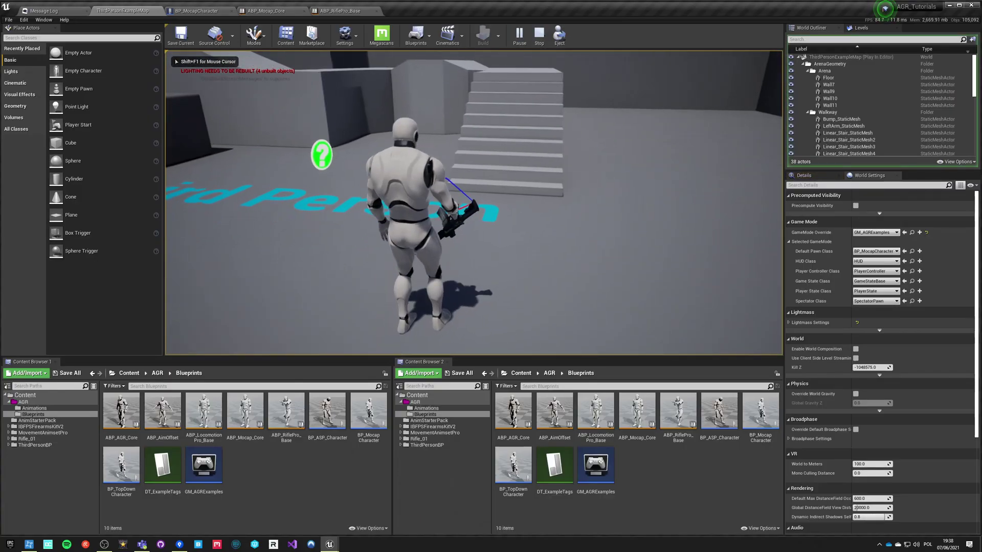
right_click(473, 202)
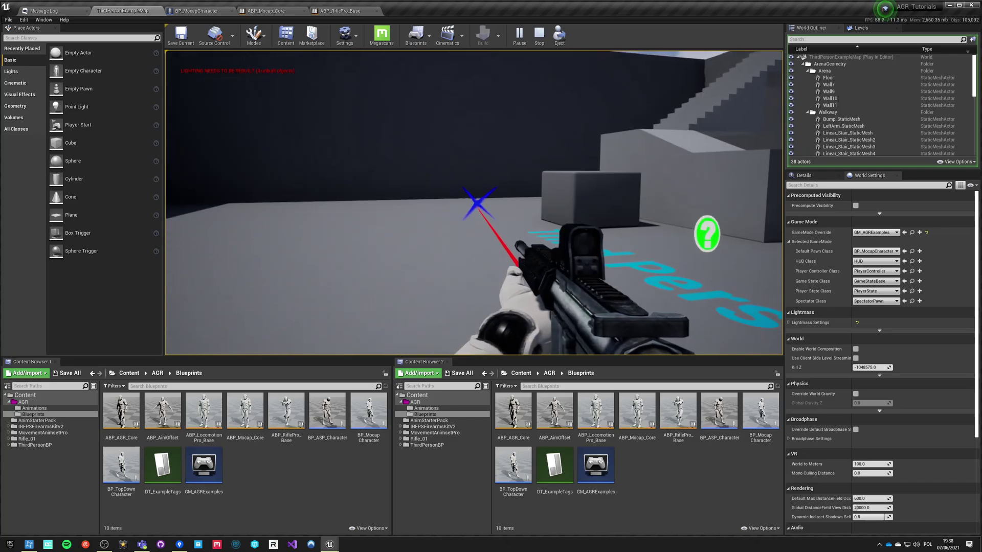
key(Escape)
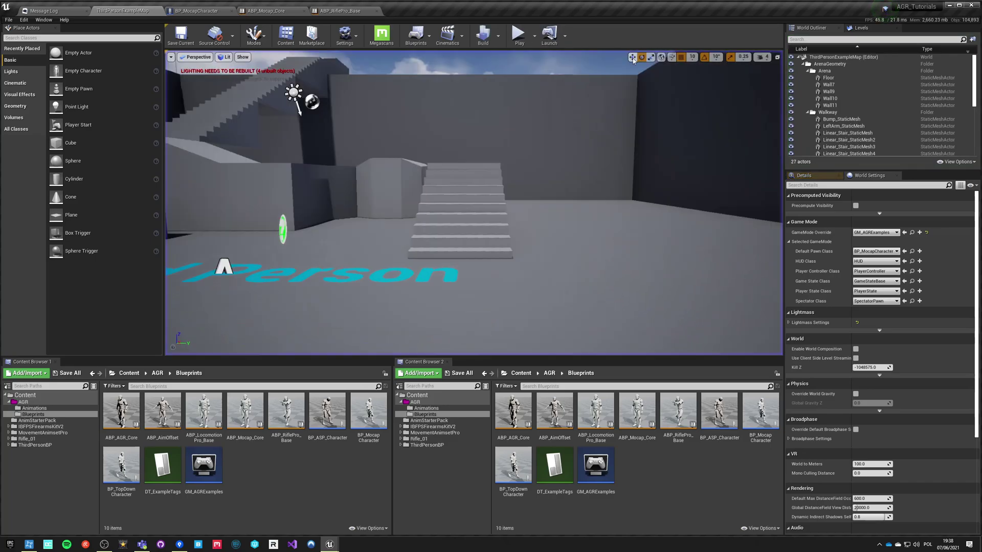
- Set the preview to 2 players with net mode Play As Client and start playing
click(535, 36)
click(589, 166)
text(2)
click(593, 174)
click(588, 202)
click(519, 34)
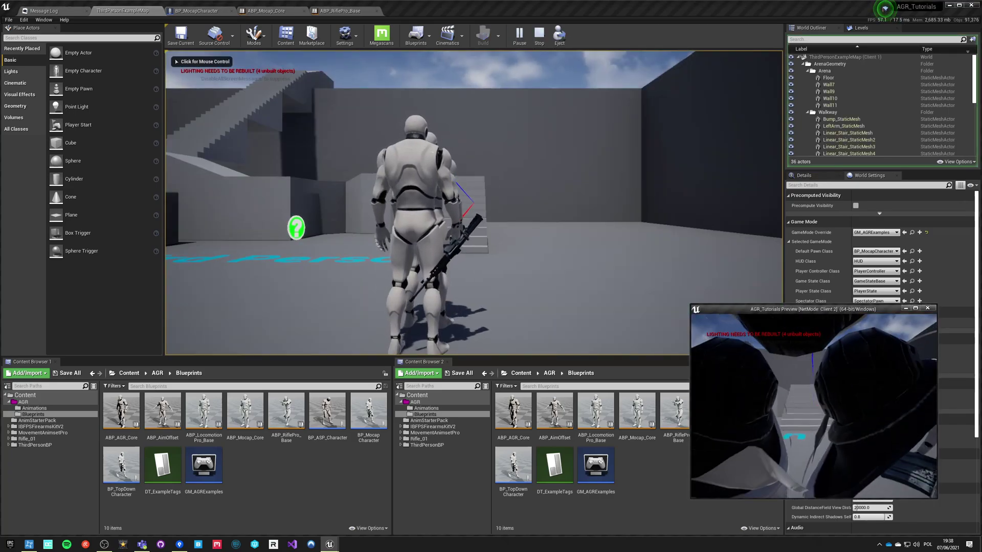
- Move and aim the second client's character to check how its aim replicates, and stop the session
key(w)
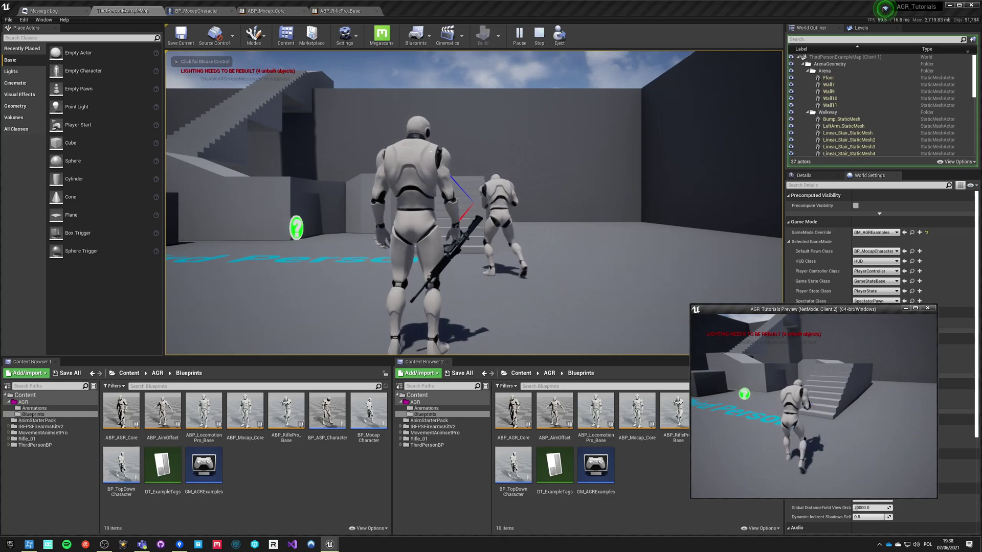
right_click(814, 405)
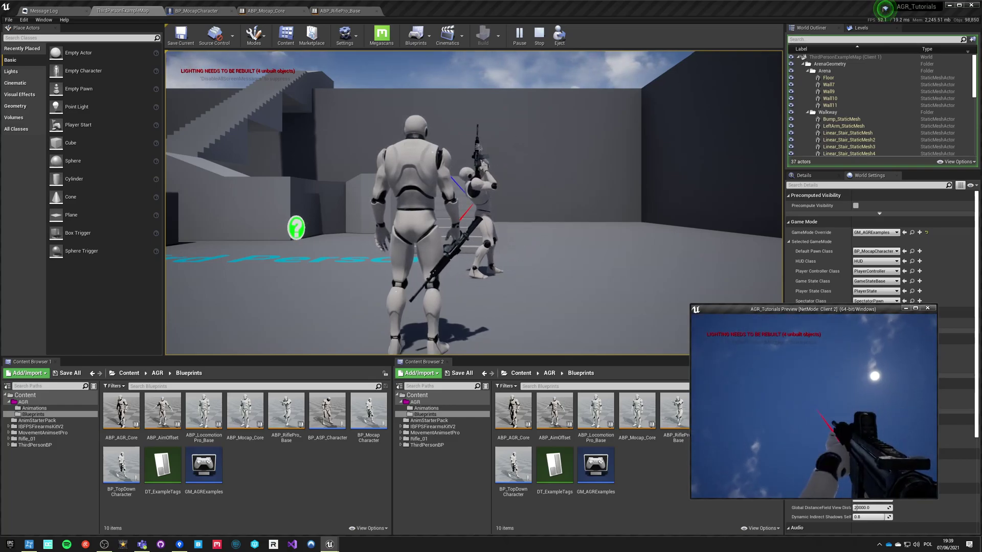
key(Escape)
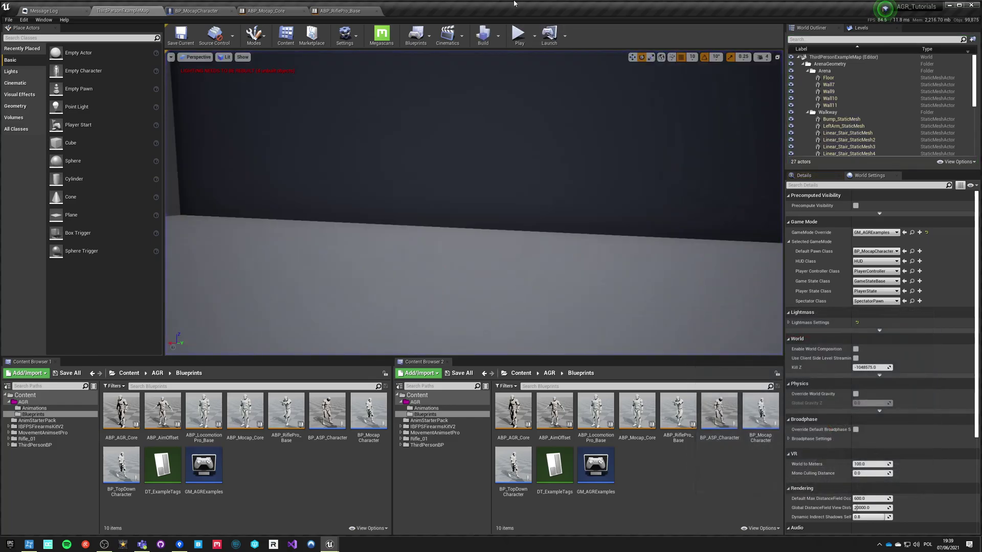
- Set the preview to 1 player with net mode Play Standalone
click(534, 36)
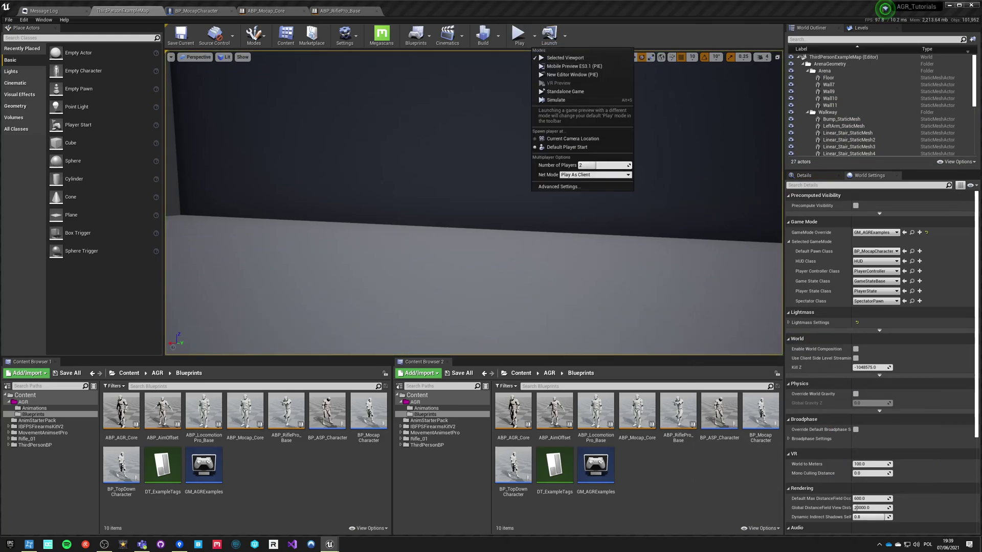
click(593, 175)
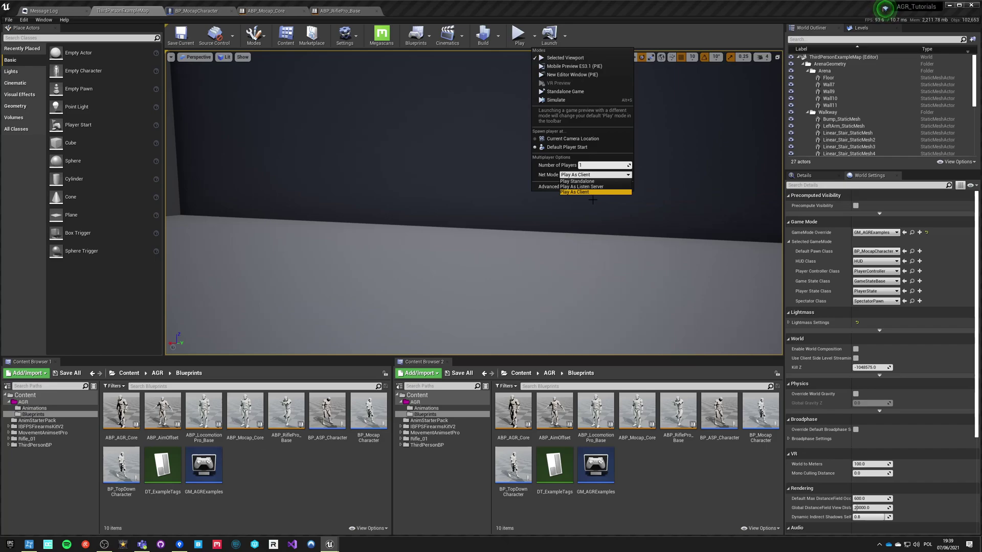
click(577, 181)
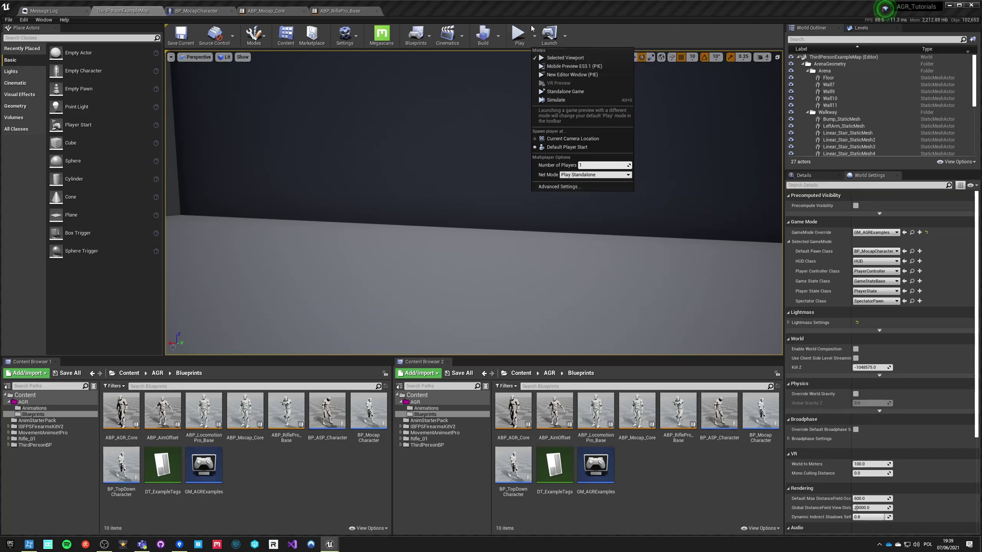
- Delete the Aim Smooth node chain after the Sequence in ABP_Mocap_Core's Event Graph, and compile and save the blueprint
click(263, 12)
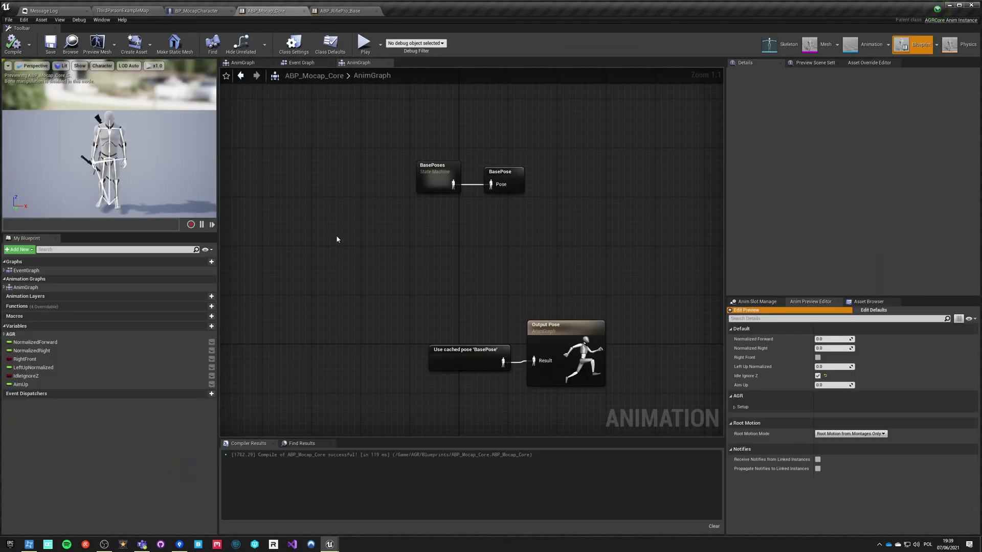
double_click(26, 271)
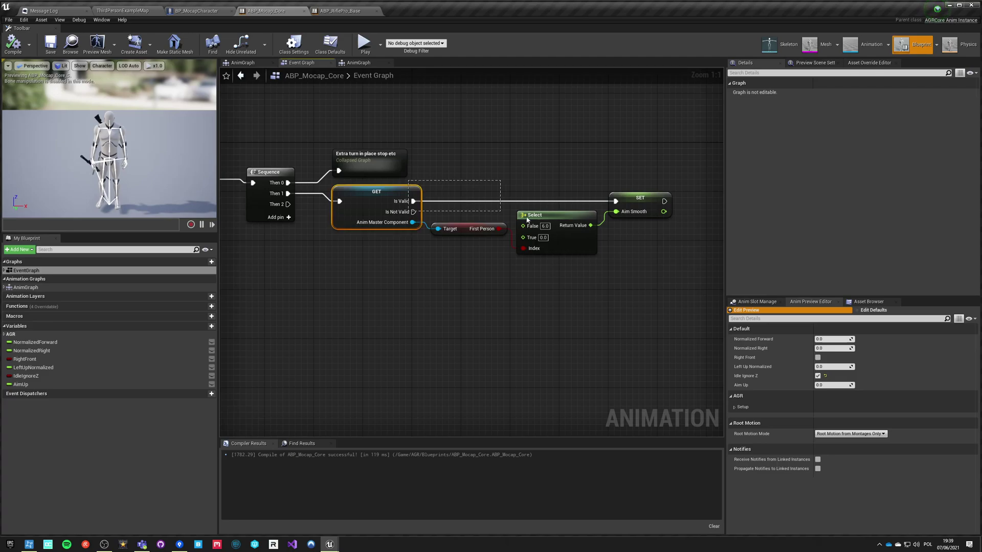
drag(499, 214, 644, 308)
key(Delete)
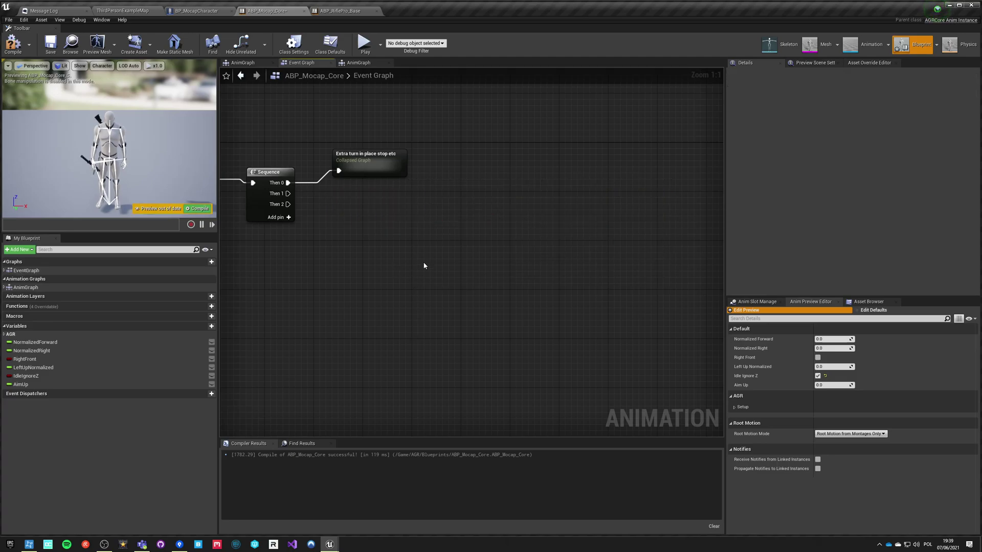
right_drag(441, 265, 446, 279)
key(F7)
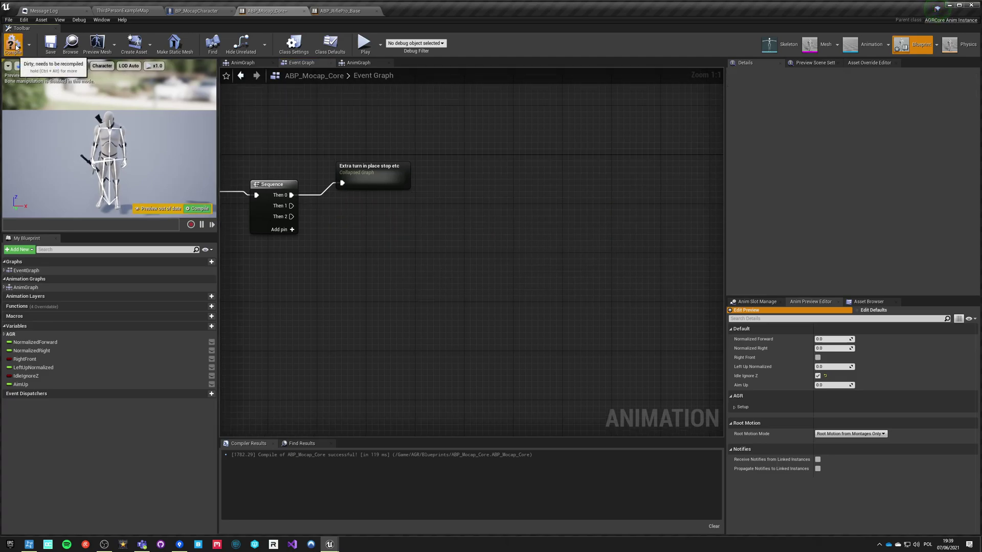
key(ctrl+s)
- Delete the AimUp variable and recreate it as a Float variable named AimUp
click(23, 384)
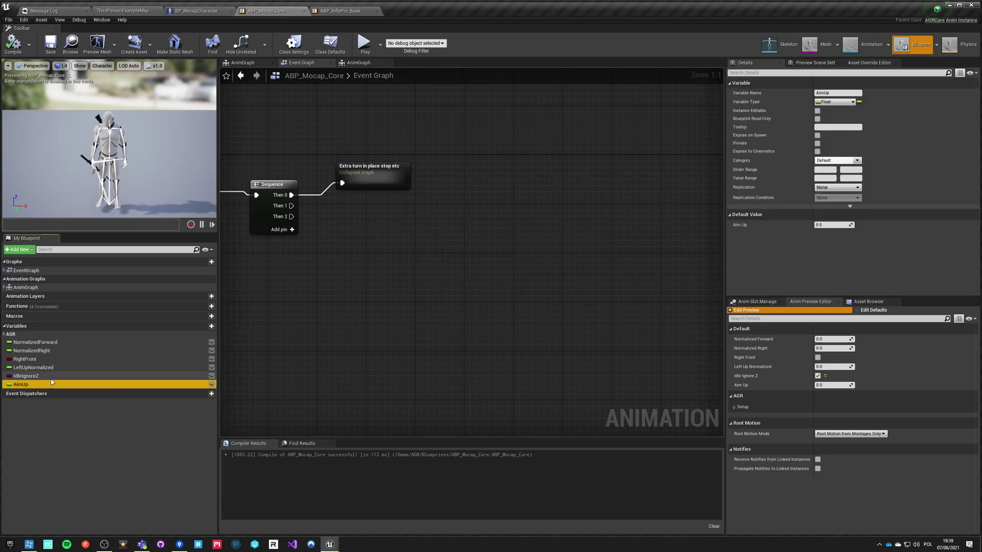
key(Delete)
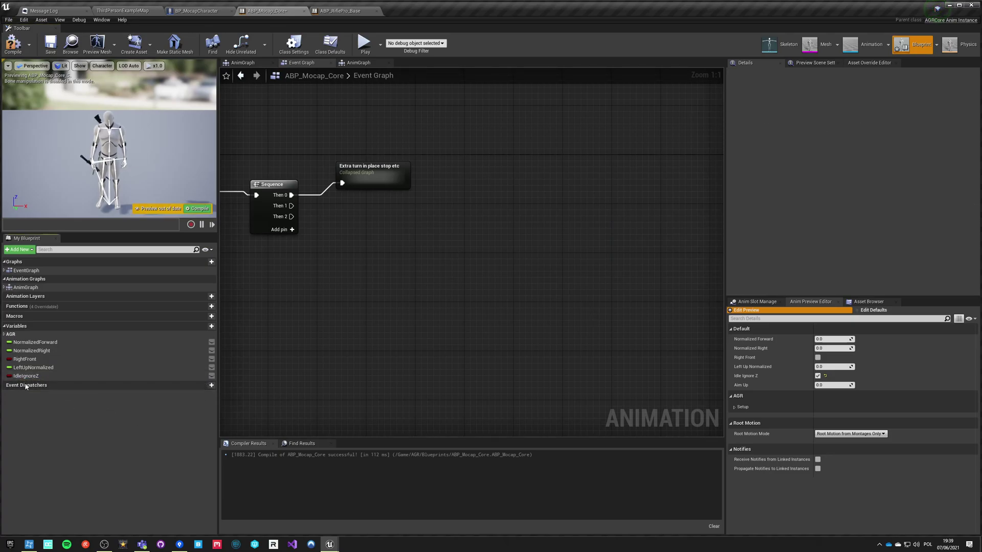
click(211, 326)
text(AimUp)
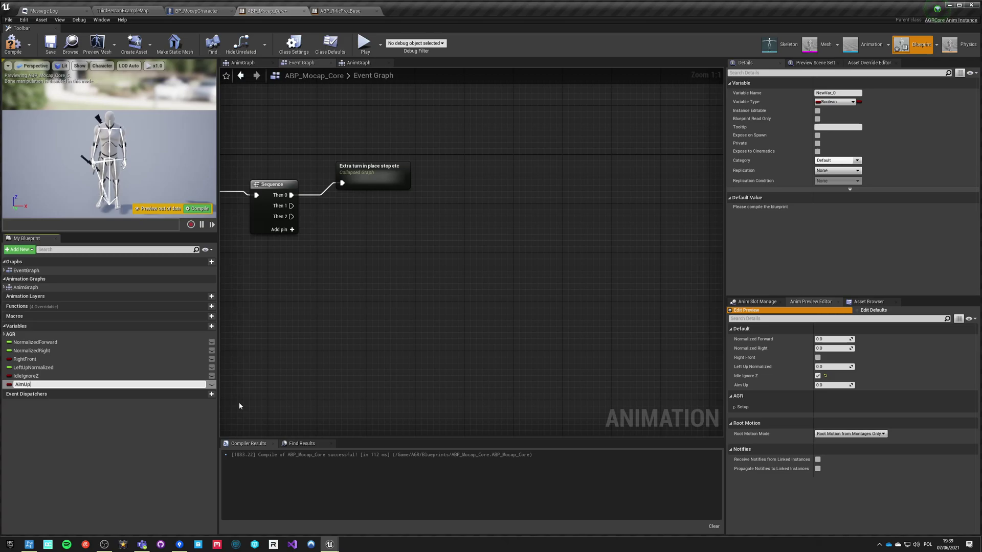
key(Return)
click(835, 101)
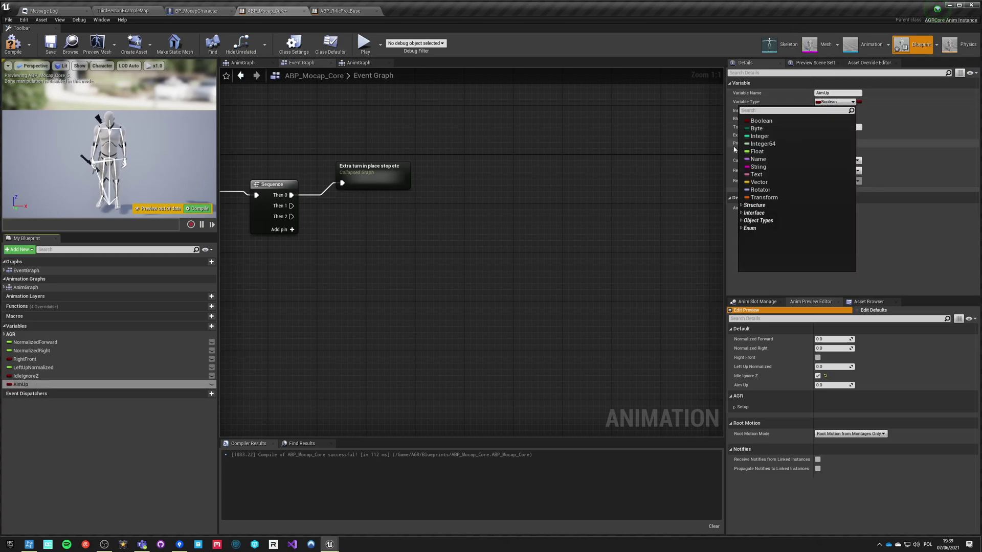
click(755, 148)
- Add a Set AimUp node executed from the Sequence's Then 1 output and remove the unused Then 2 pin
drag(20, 385, 291, 205)
click(550, 244)
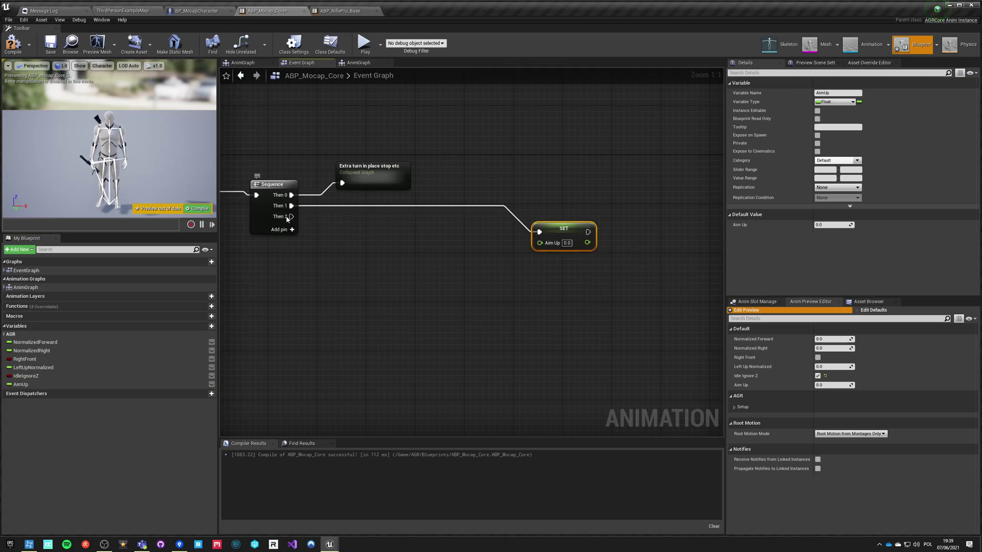
right_click(288, 217)
click(317, 246)
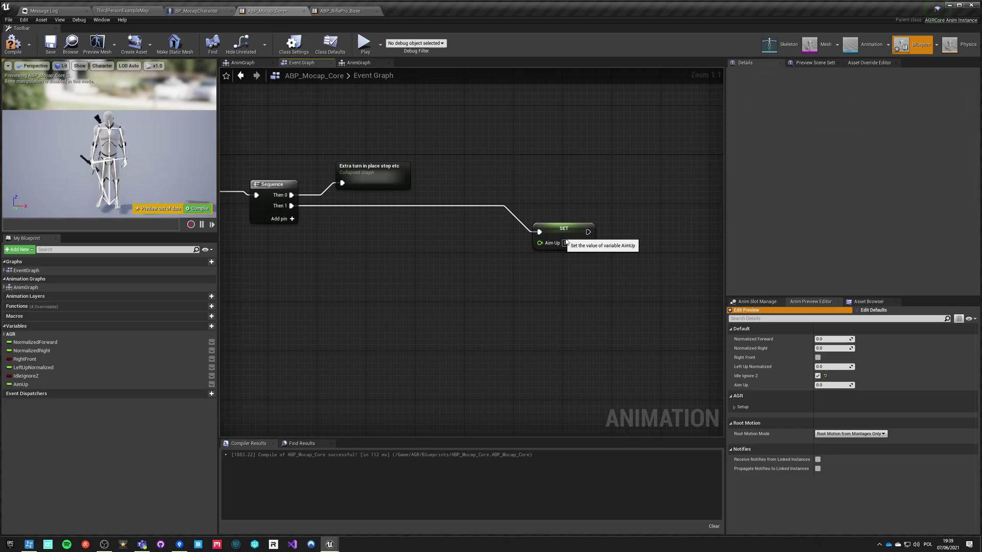
drag(566, 242, 591, 254)
- Add a Try Get Pawn Owner node and connect it to a new Get Base Aim Rotation node
right_click(271, 319)
text(try get pa)
key(Return)
drag(354, 342, 392, 317)
text(get aim rota)
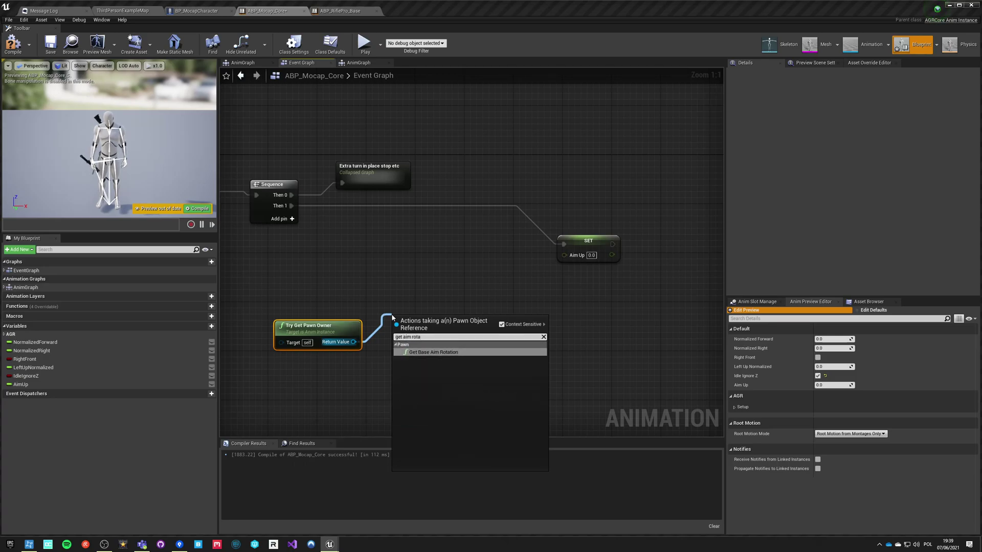
key(Return)
drag(425, 318, 425, 289)
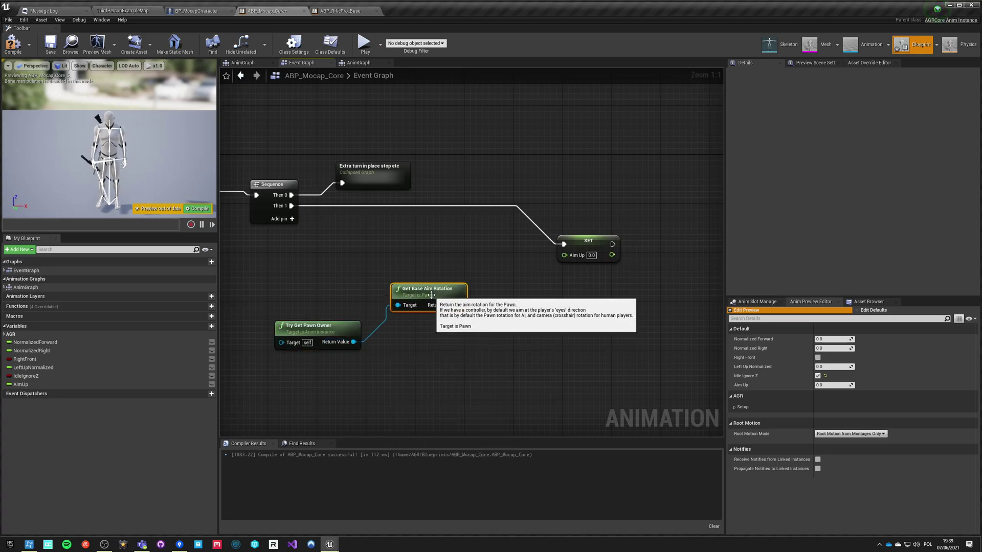
- Add a Get Control Rotation node fed by the pawn owner and place it below Get Base Aim Rotation
drag(354, 342, 410, 334)
text(get control)
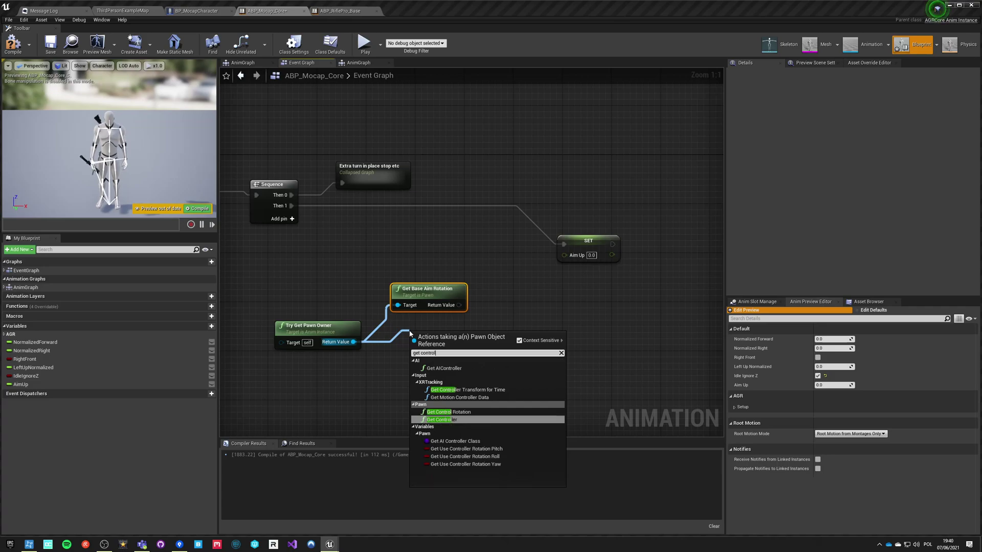
key(Up)
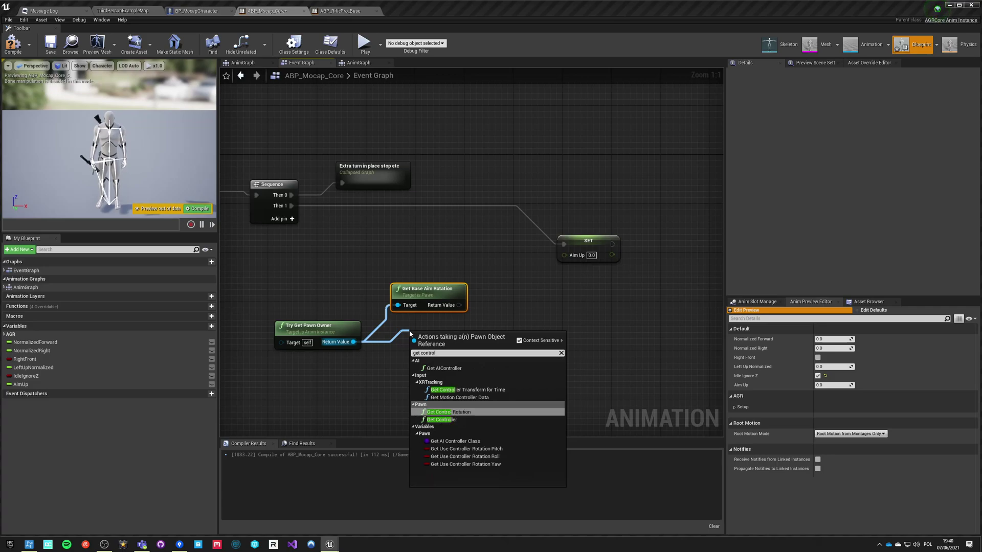
key(Return)
drag(417, 325, 417, 331)
- Add a Get Controller node from the pawn owner and connect its output to a new GetActorRotation node
drag(354, 342, 401, 366)
text(control)
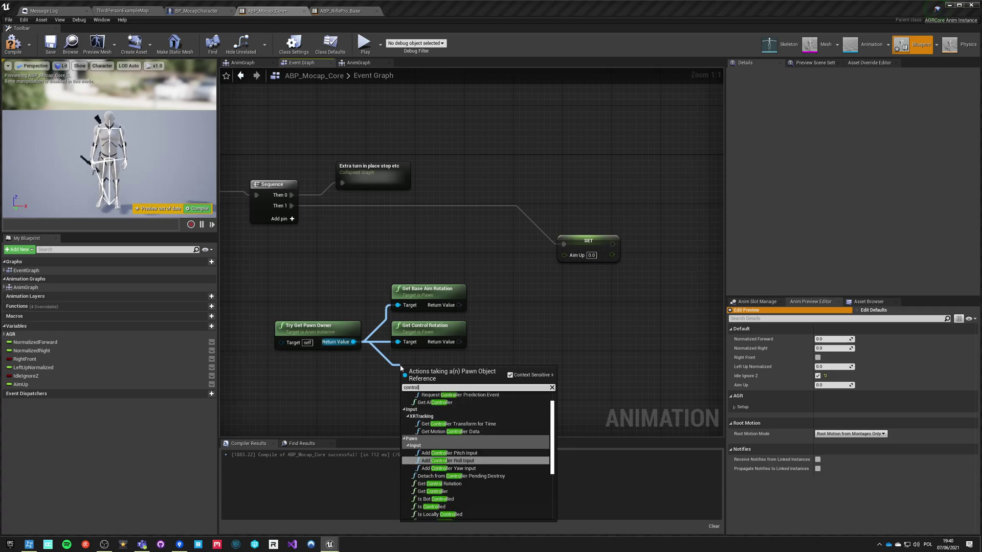
text(ler)
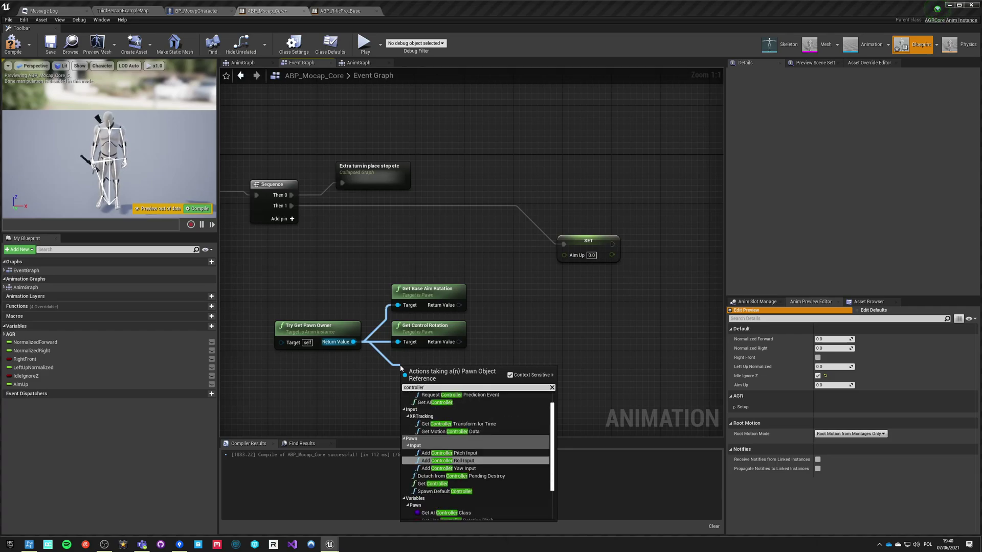
key(Down)
key(Down)
key(Down)
key(Return)
drag(471, 385, 512, 387)
text(get actor rota)
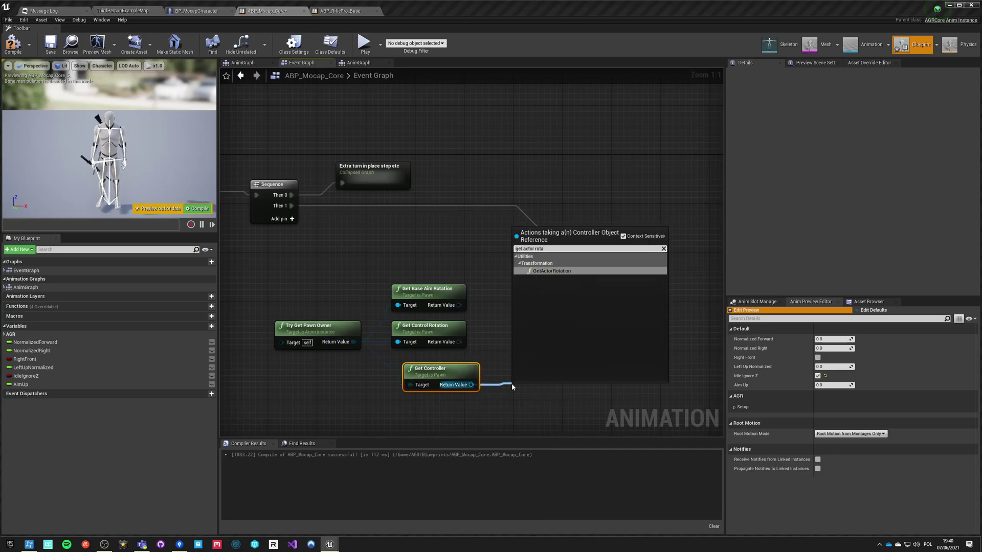
key(Return)
- Line up the Get Controller and GetActorRotation nodes in a row beneath Get Control Rotation
right_drag(523, 373, 550, 331)
drag(574, 355, 549, 337)
click(460, 294)
ctrl+click(543, 329)
click(301, 350)
mouse_move(455, 316)
mouse_down()
mouse_move(532, 332)
mouse_move(460, 329)
mouse_up()
click(409, 313)
- Add a second GetActorRotation node directly from the pawn owner's return value, below Get Controller
drag(381, 302, 379, 312)
drag(428, 379, 429, 380)
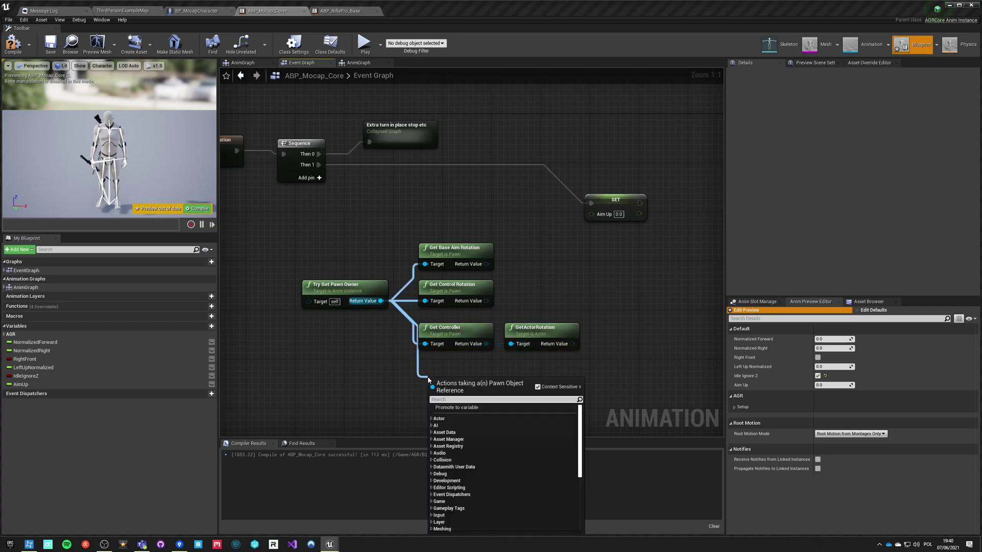
text(get actor rota)
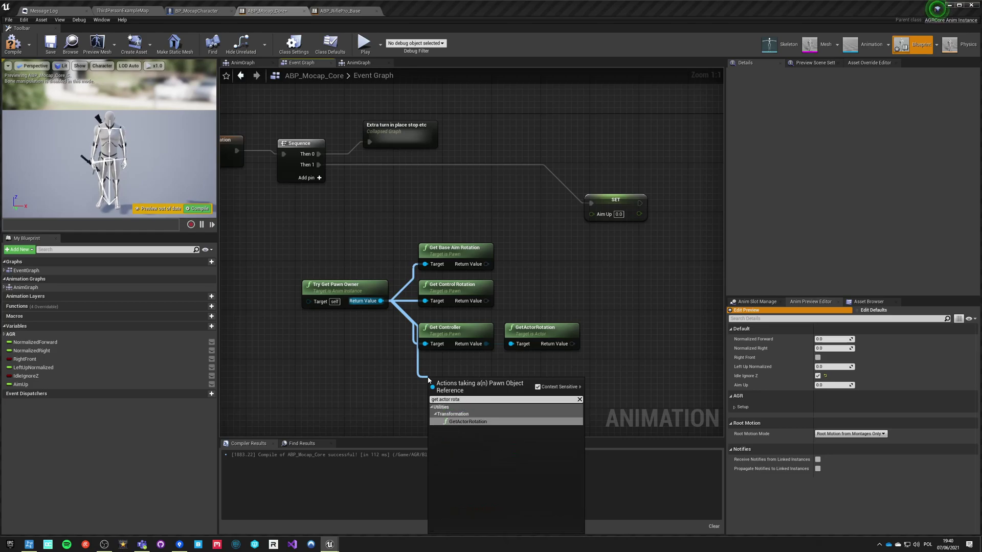
key(Return)
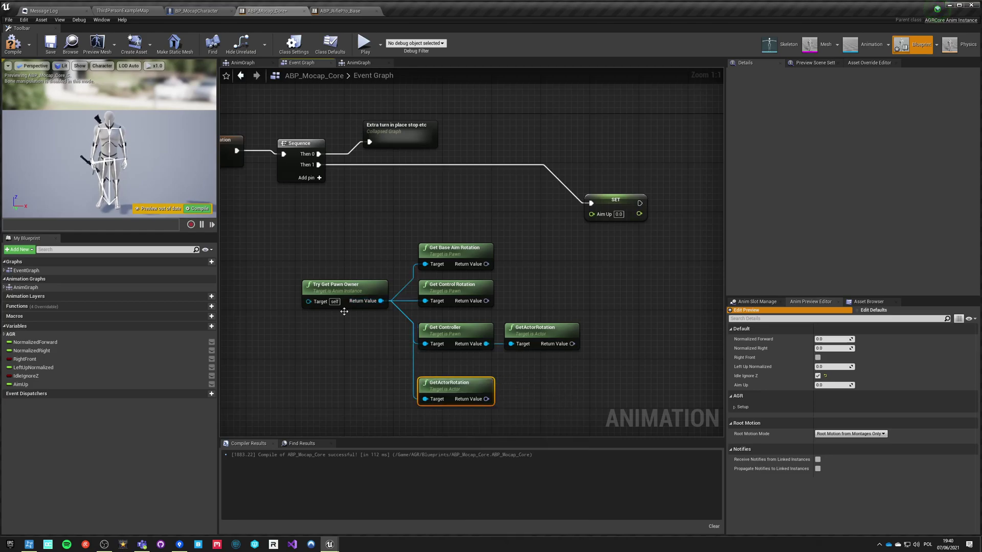
- Add a Delta (Rotator) node with the pawn's GetActorRotation as A and wire Get Control Rotation to B
right_drag(329, 367, 225, 333)
drag(382, 366, 517, 322)
text(delta rot)
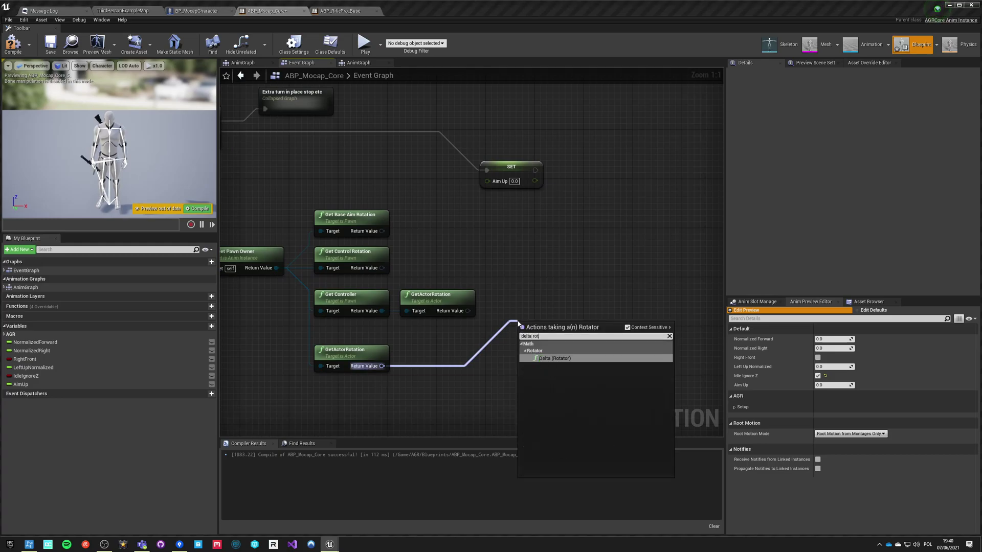
key(Return)
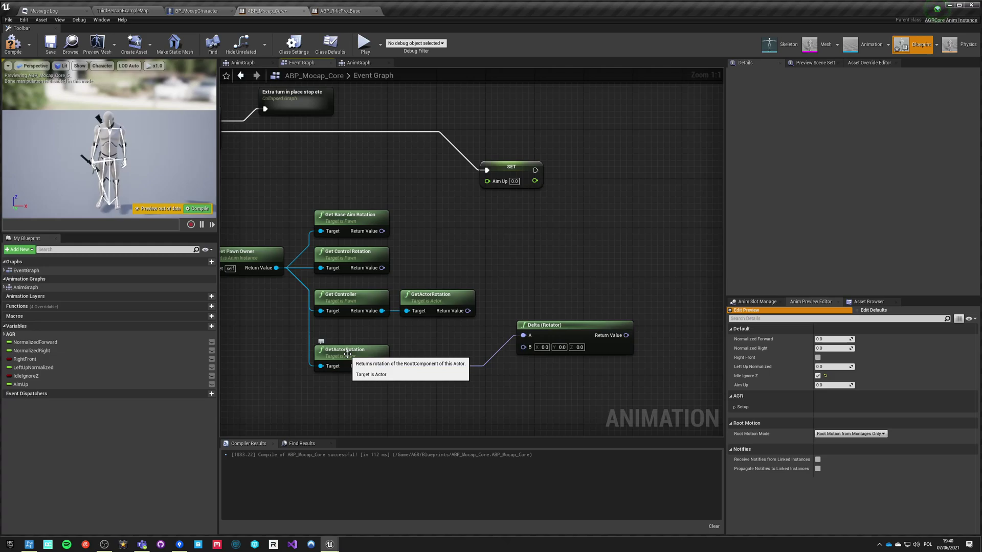
drag(522, 347, 378, 271)
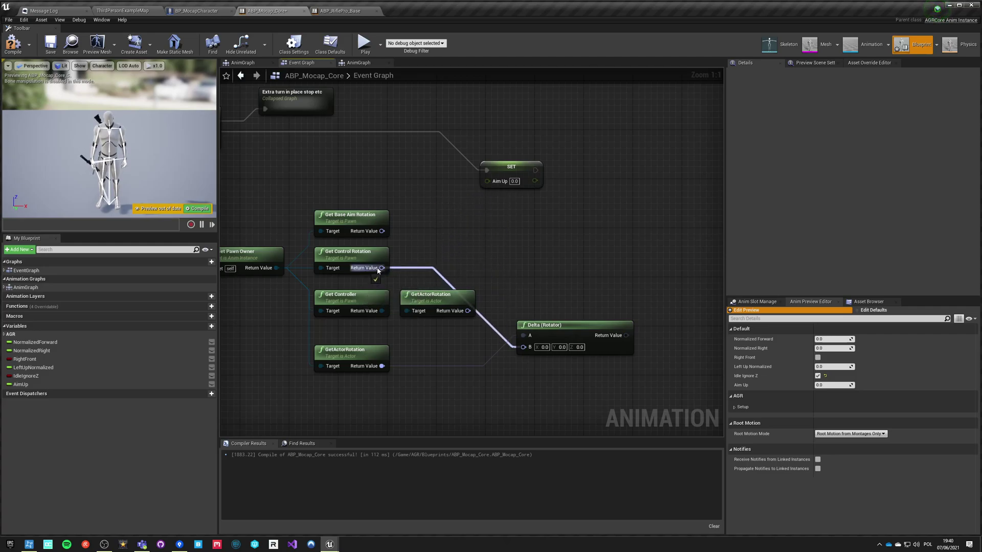
- Split the Delta (Rotator) return value, connect its Y (Pitch) output to the Aim Up setter, and compile ABP_Mocap_Core
drag(379, 271, 378, 271)
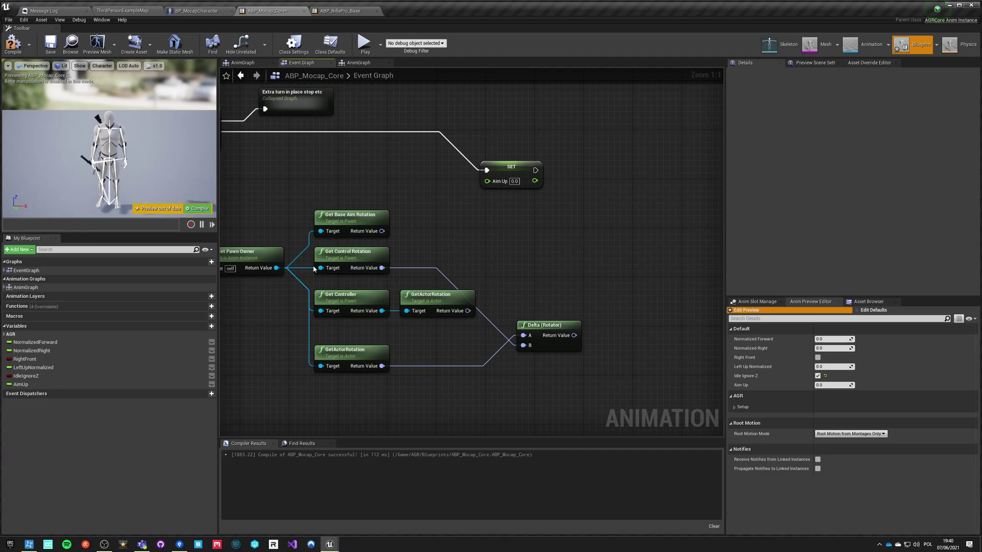
click(428, 295)
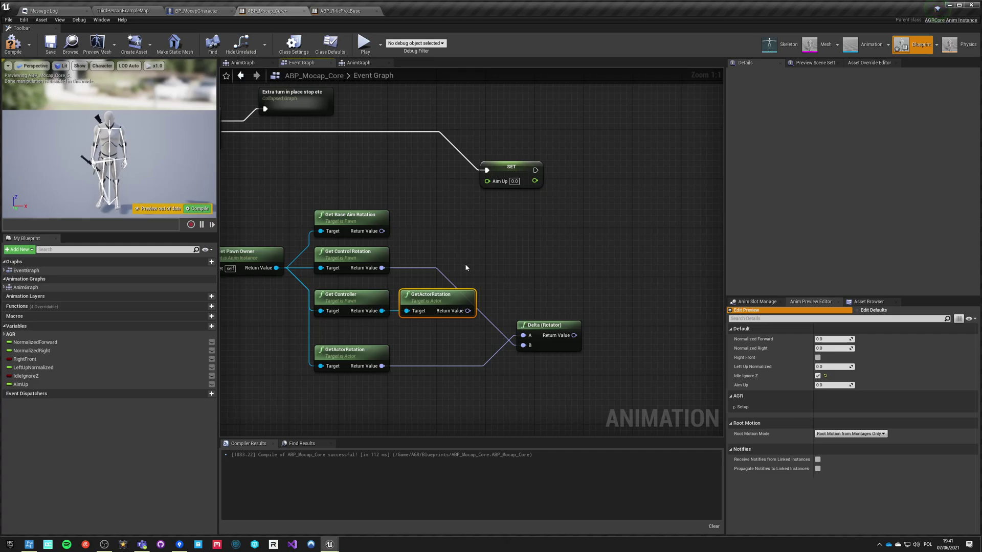
right_click(574, 335)
click(585, 357)
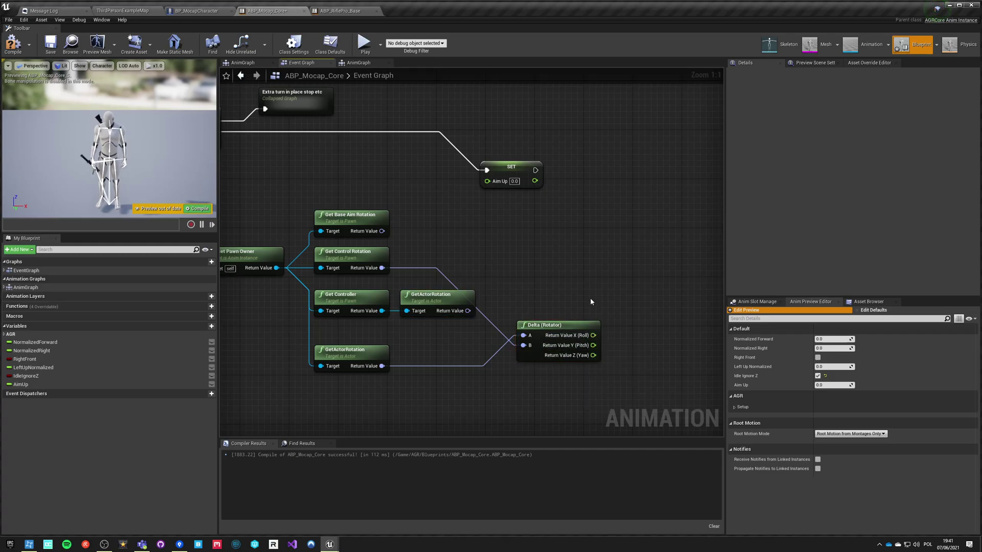
drag(593, 345, 489, 182)
mouse_move(362, 184)
right_down()
mouse_move(553, 194)
mouse_move(377, 188)
right_up()
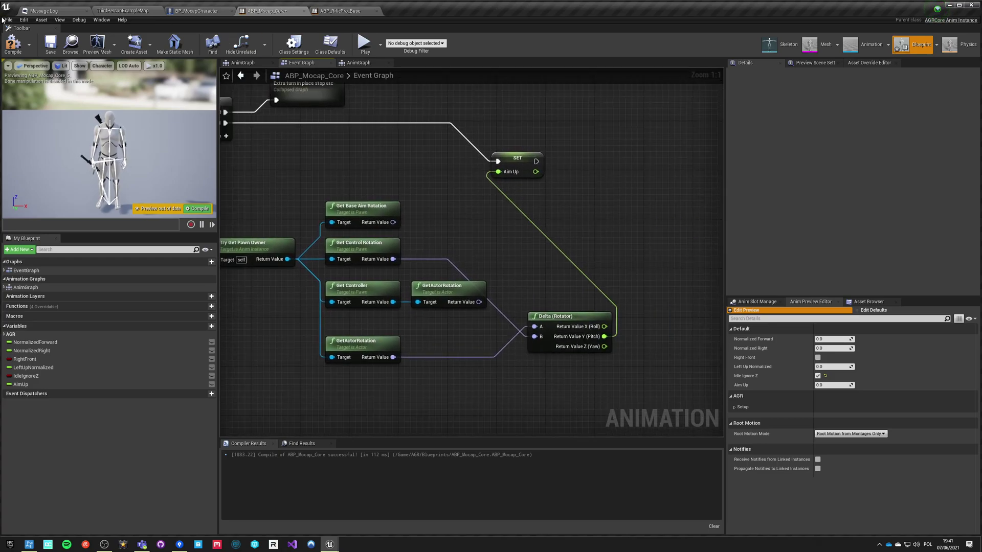
click(13, 43)
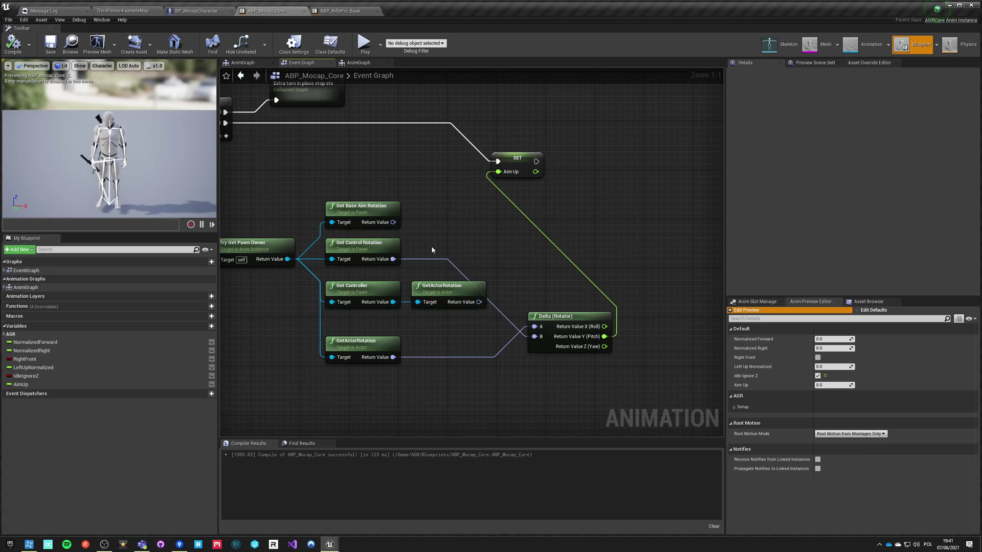
- Open the linked ABP_RiflePro_Base blueprint through the RiflePro state of the BasePoses state machine
click(358, 63)
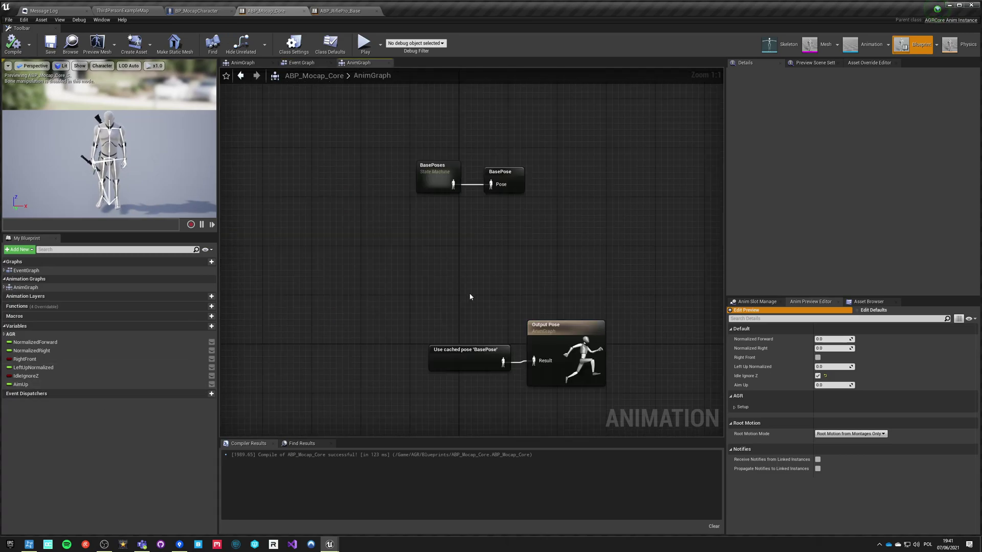
double_click(432, 176)
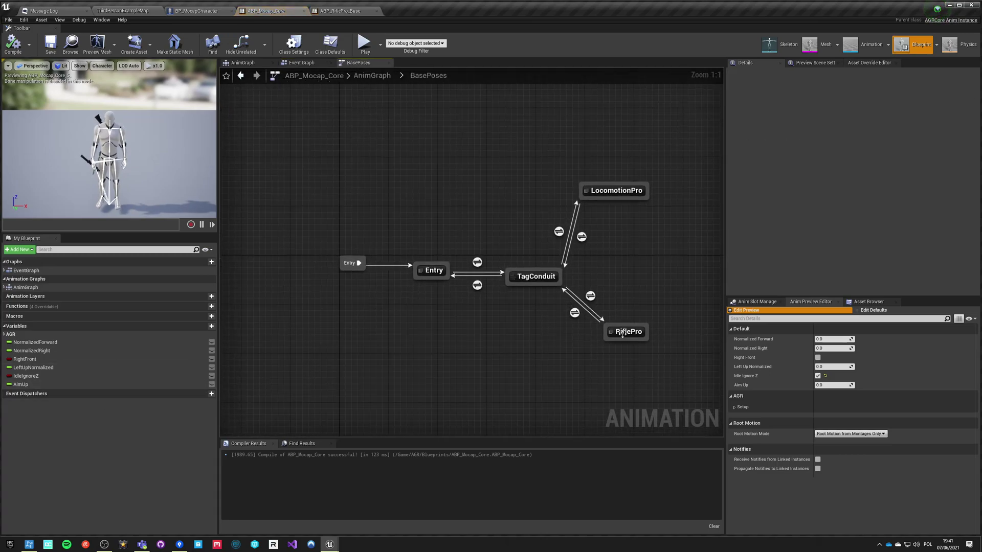
double_click(625, 326)
double_click(525, 193)
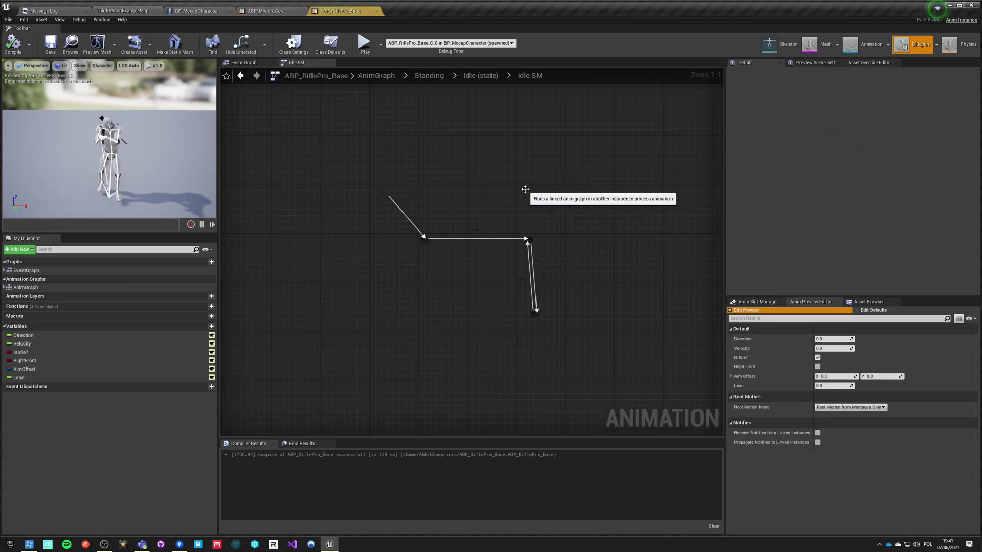
- Delete all default nodes from the Event Graph of ABP_RiflePro_Base
double_click(23, 270)
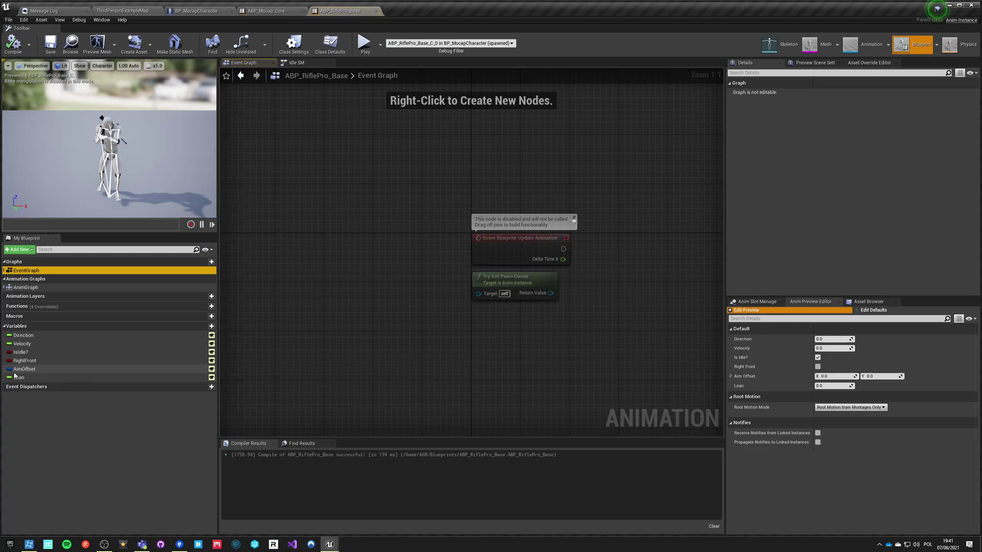
key(ctrl+a)
key(Delete)
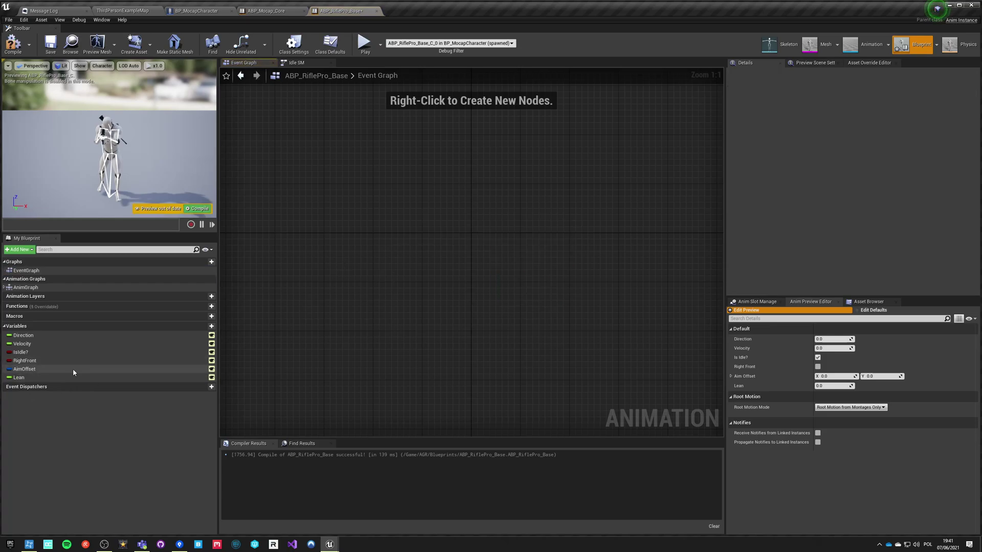
- Add a float variable named AimUp to ABP_RiflePro_Base
click(211, 326)
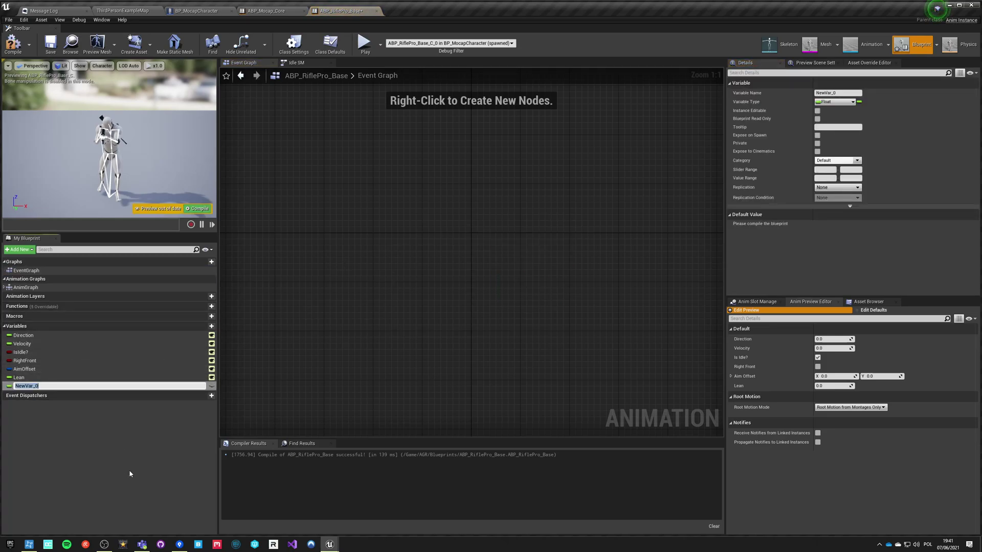
text(AimUp)
key(Return)
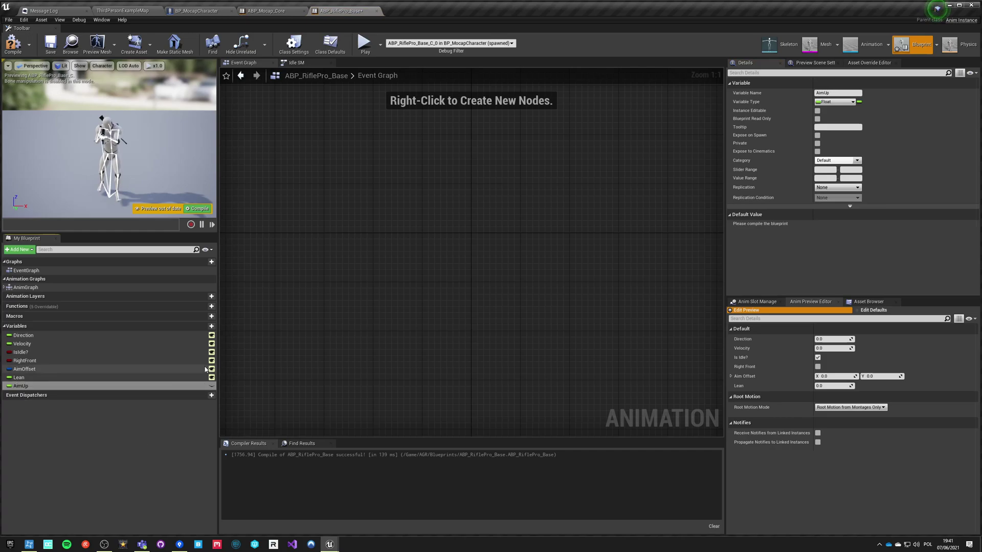
- Add a Boolean variable named FirstPerson?, make it and AimUp instance editable, and compile the blueprint
click(206, 326)
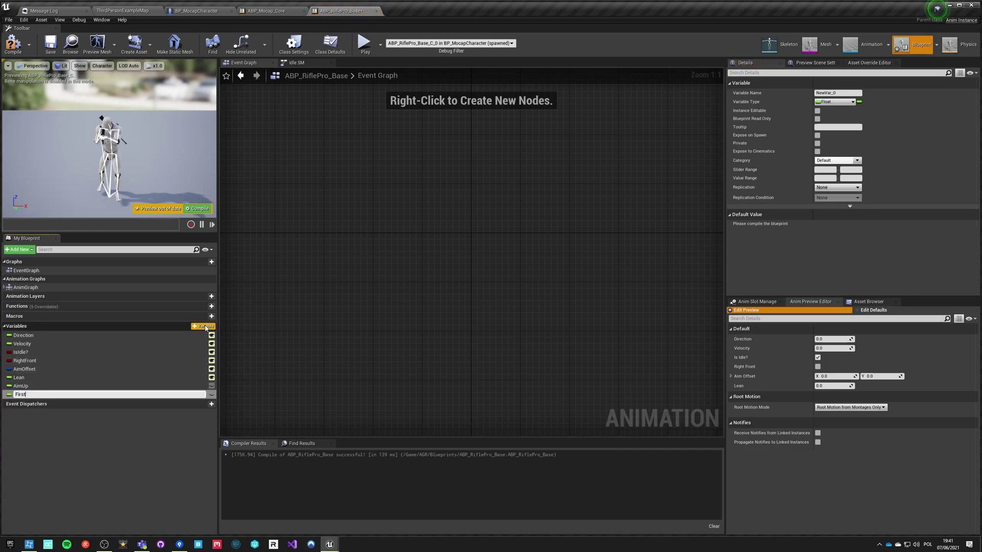
text(FirstPerson?)
key(Return)
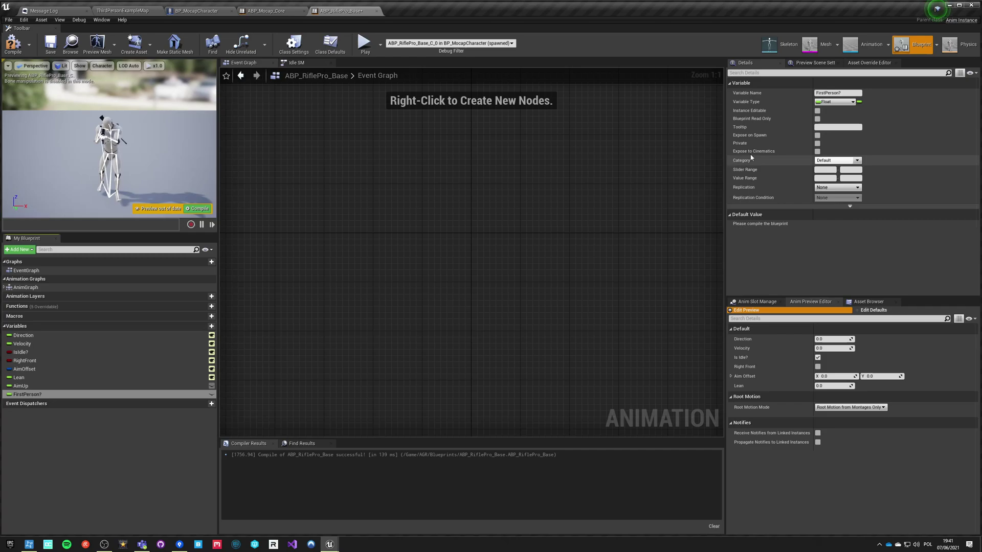
click(834, 102)
click(753, 120)
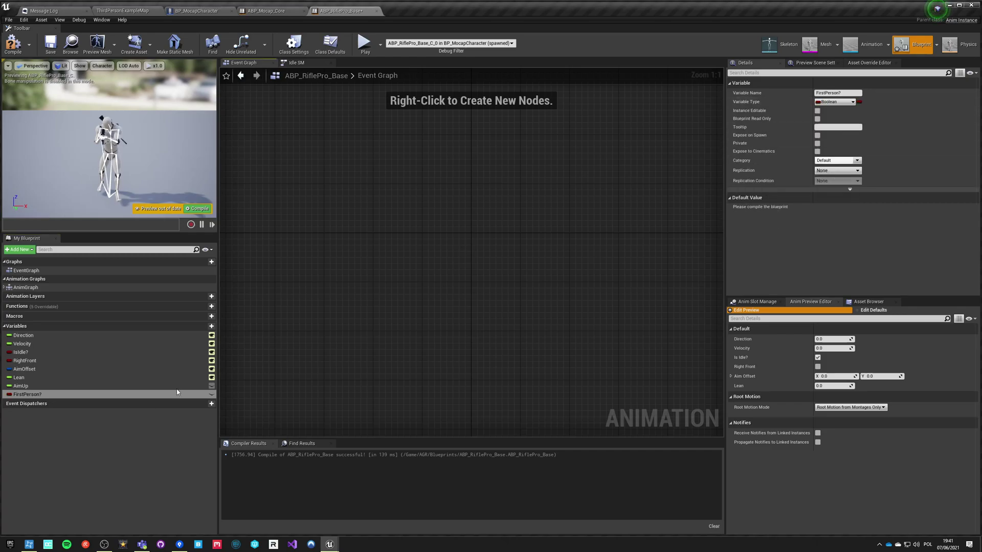
click(211, 395)
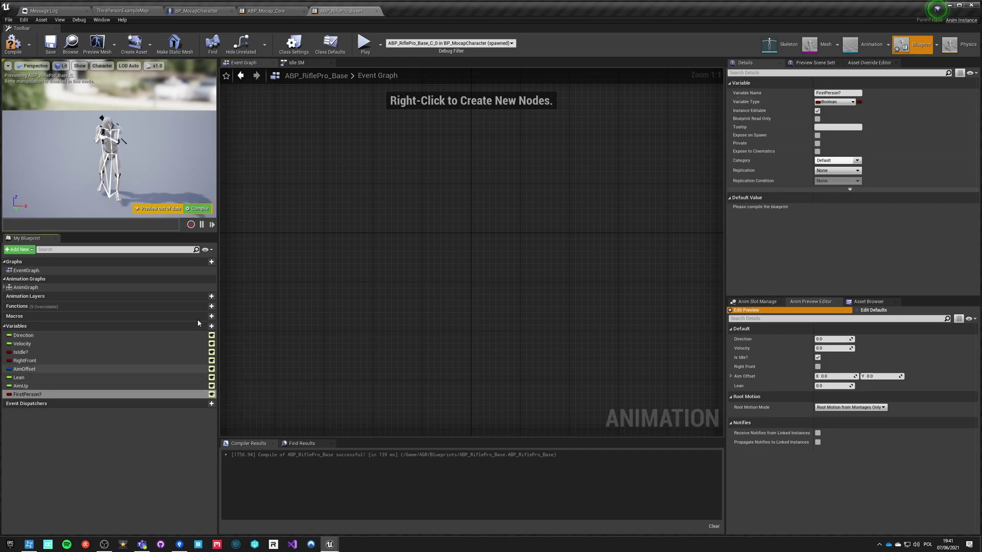
click(46, 45)
- Back in ABP_Mocap_Core, expose AimUp and FirstPerson? as pins on the RiflePro state's Linked Anim Graph node
click(266, 10)
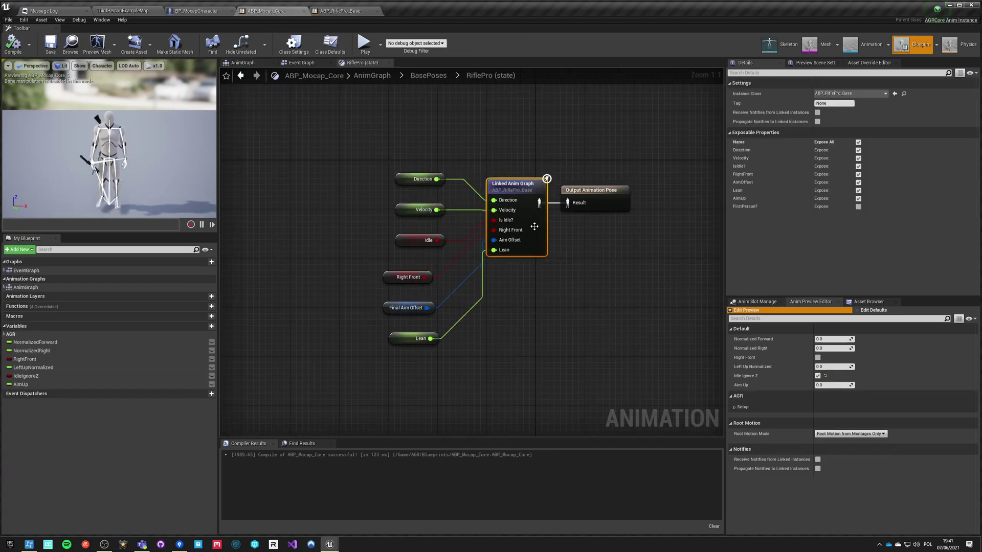
click(859, 206)
click(616, 305)
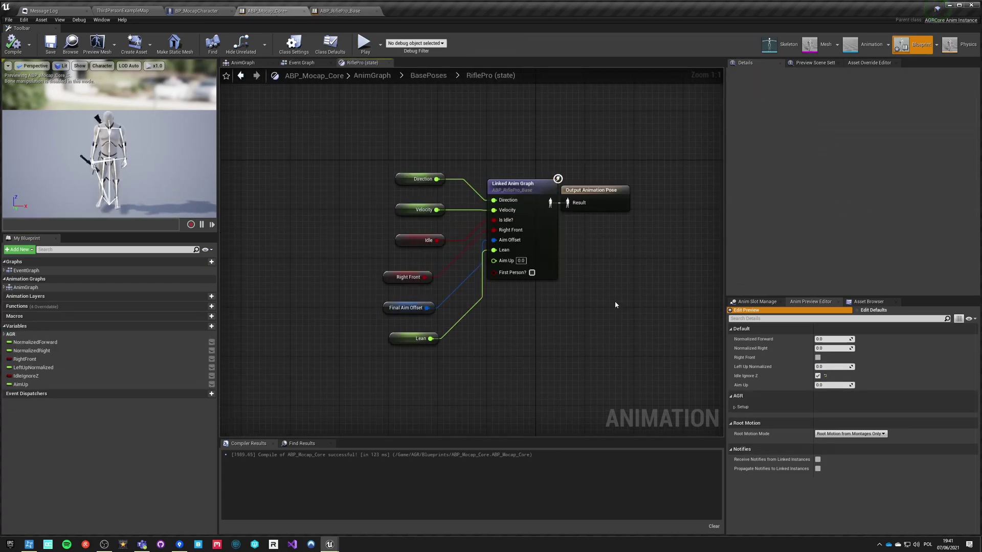
click(556, 237)
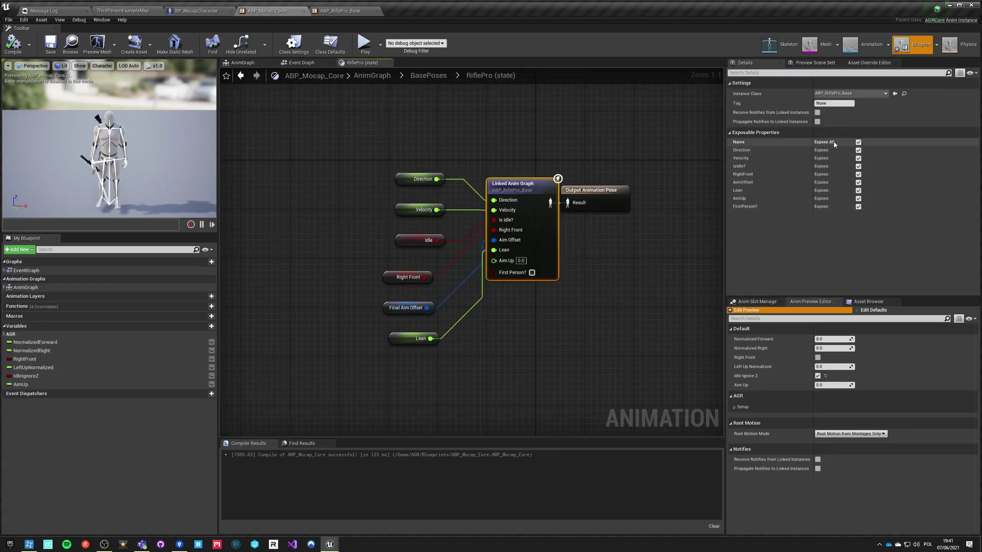
click(462, 373)
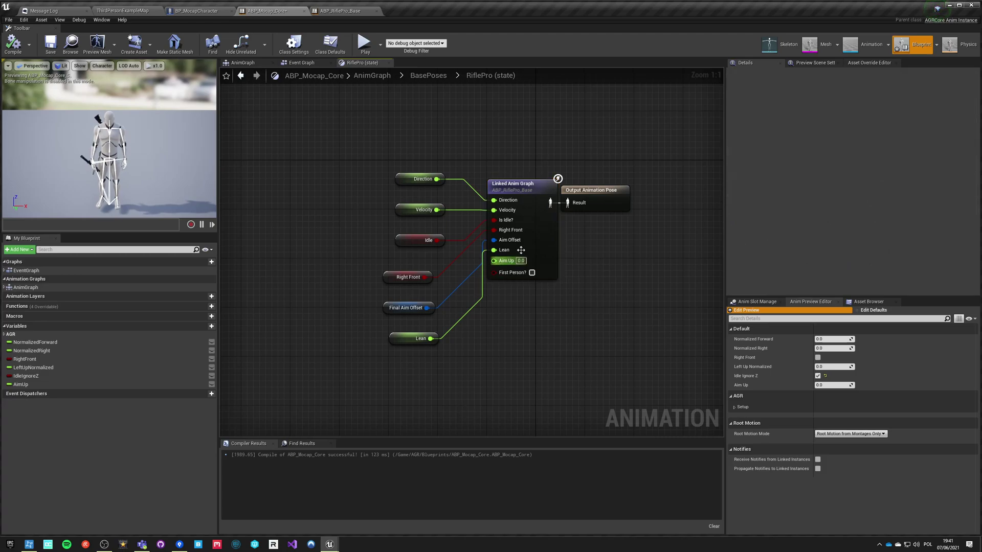
- Feed the AimUp variable into the Linked Anim Graph's Aim Up pin and place its getter beneath Lean
drag(38, 388, 426, 301)
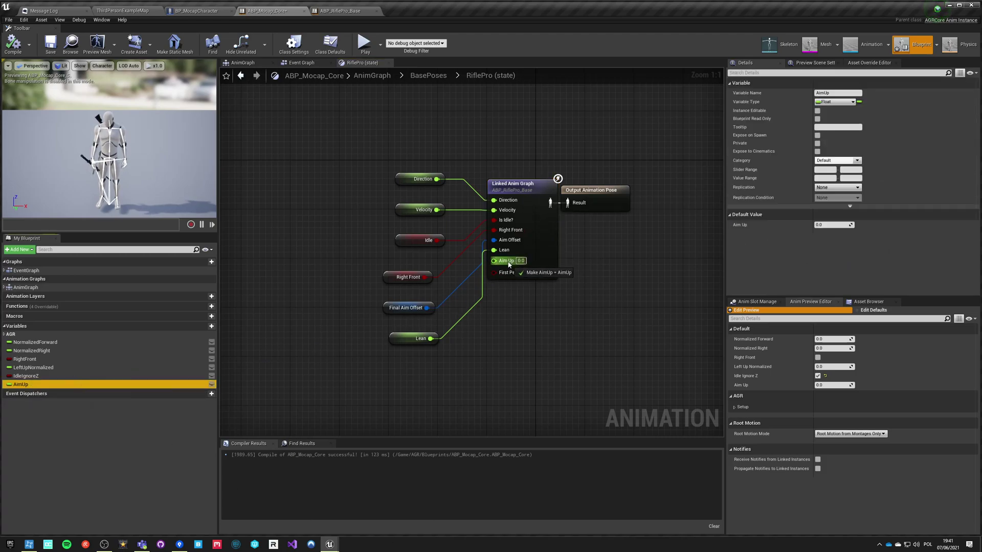
drag(509, 264, 509, 264)
drag(439, 253, 408, 370)
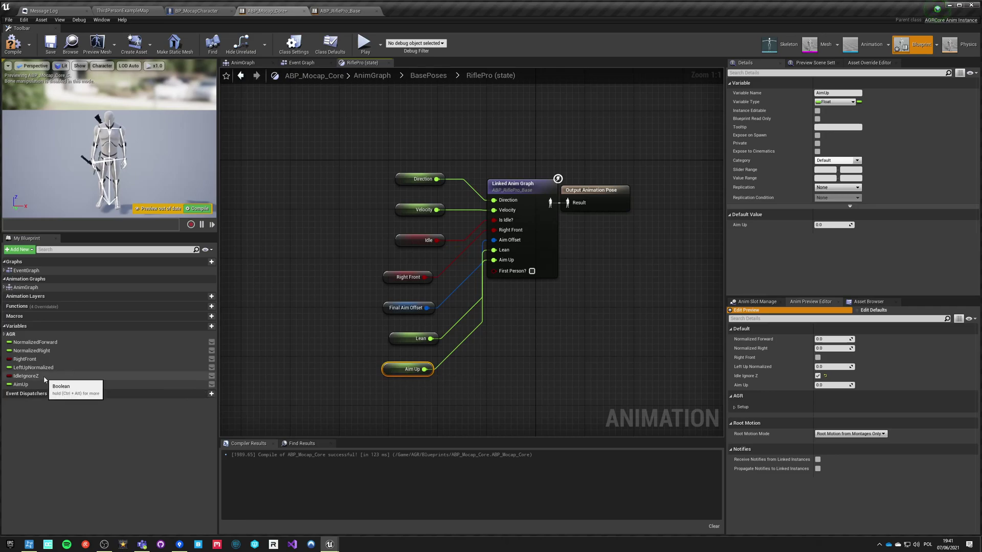
- Connect a First Person getter to the Linked Anim Graph's First Person? pin and place it beneath Aim Up
drag(519, 377, 520, 377)
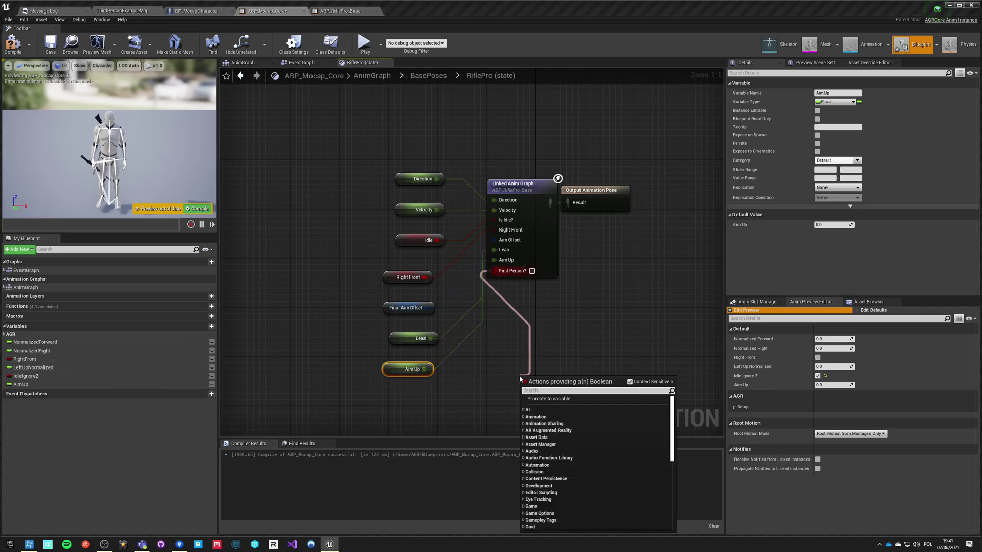
text(first person)
key(Return)
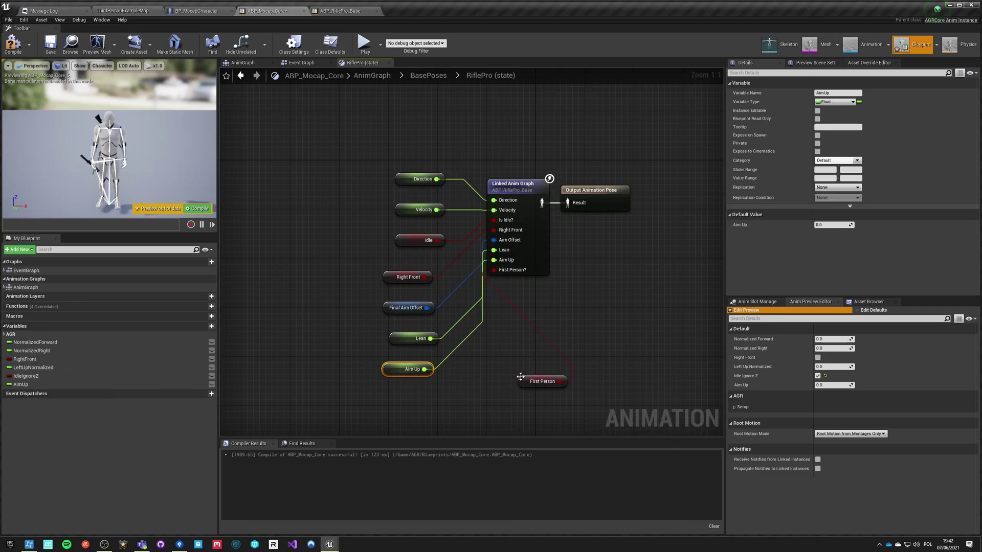
drag(521, 377, 386, 388)
click(333, 385)
- Expand the AGR State variables to show where bFirstPerson is stored, and compile ABP_Mocap_Core
click(4, 334)
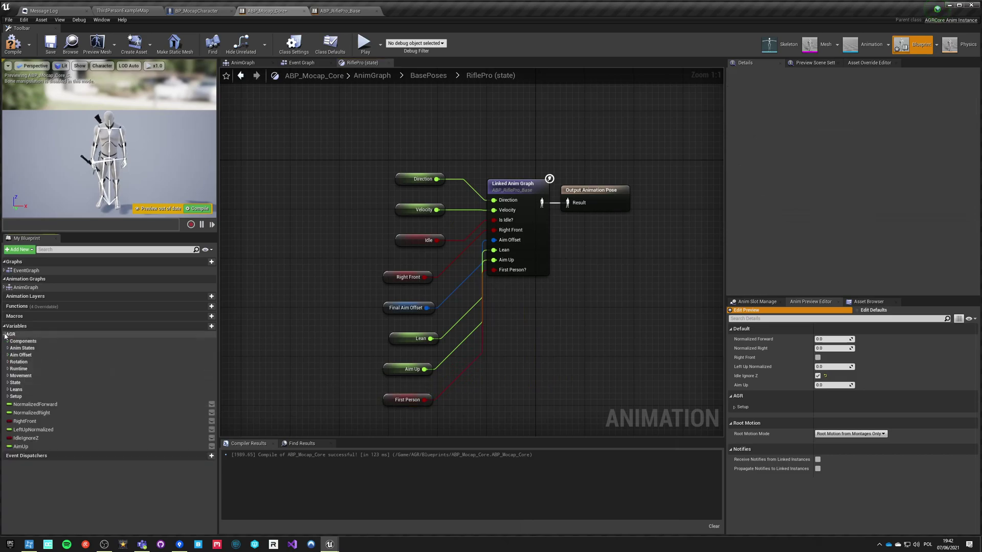
click(7, 383)
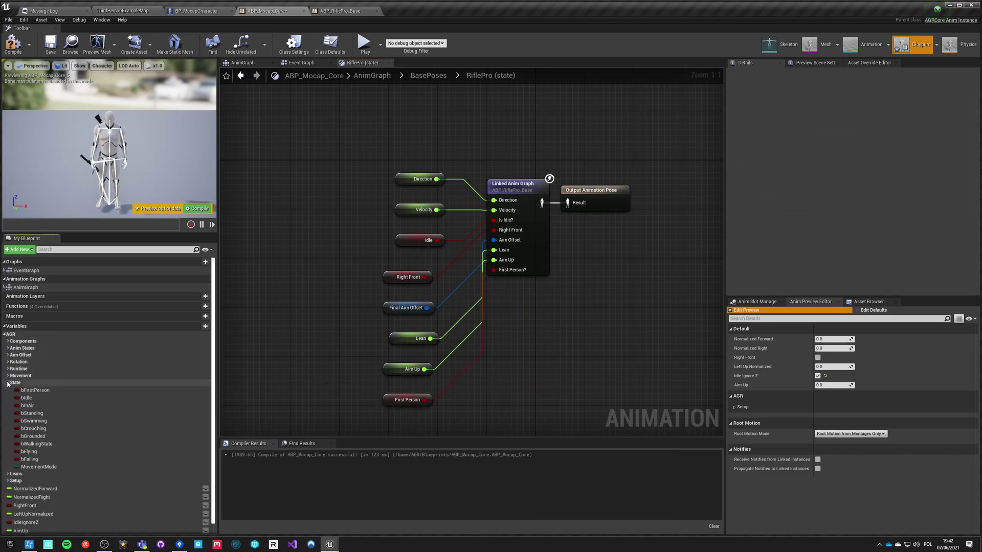
click(19, 48)
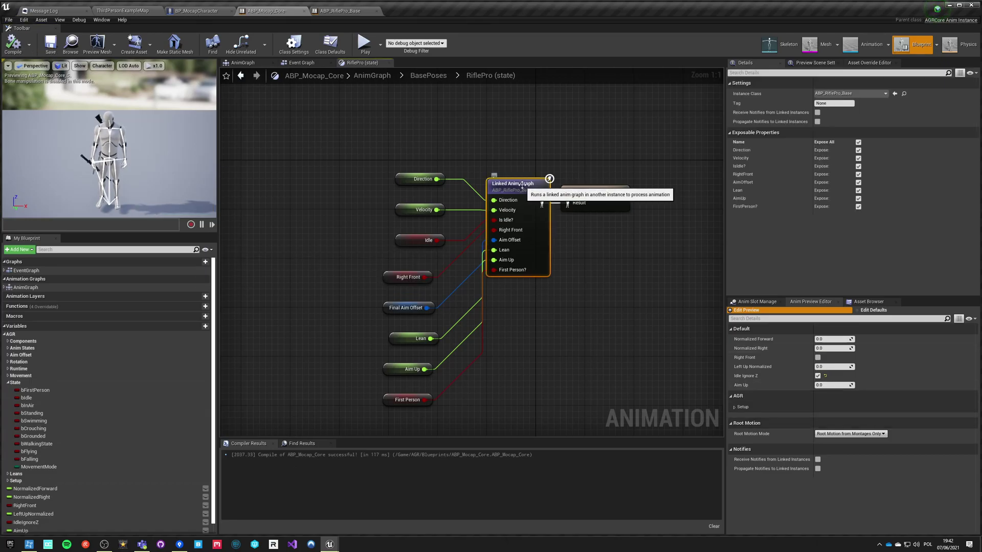
- Open the AnimGraph of ABP_RiflePro_Base from the Linked Anim Graph node and select the Standing state machine
double_click(531, 185)
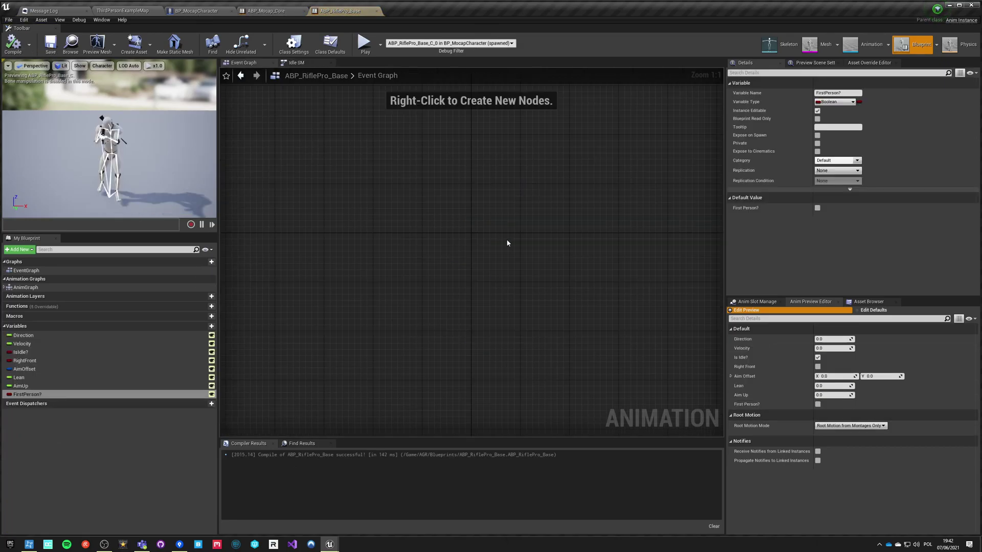
double_click(26, 288)
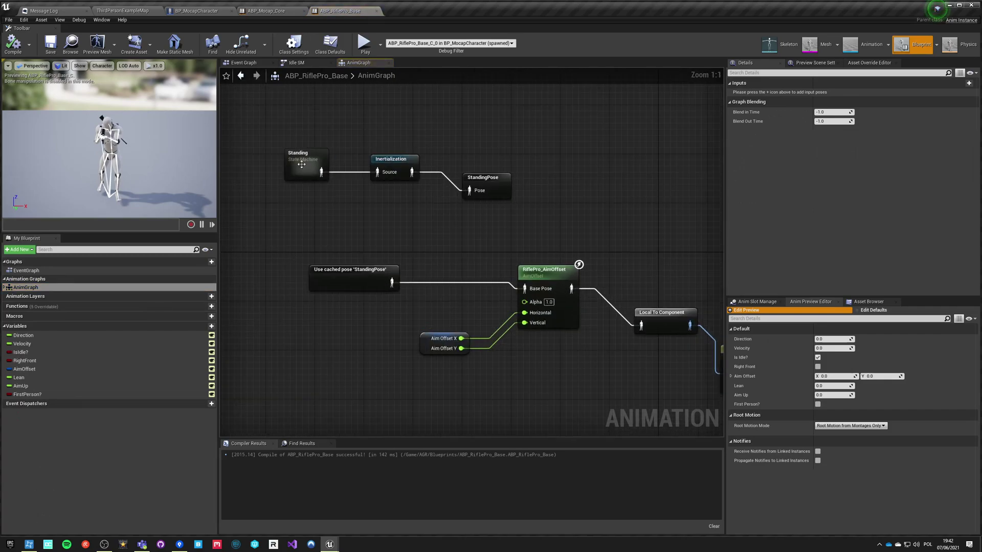
click(301, 165)
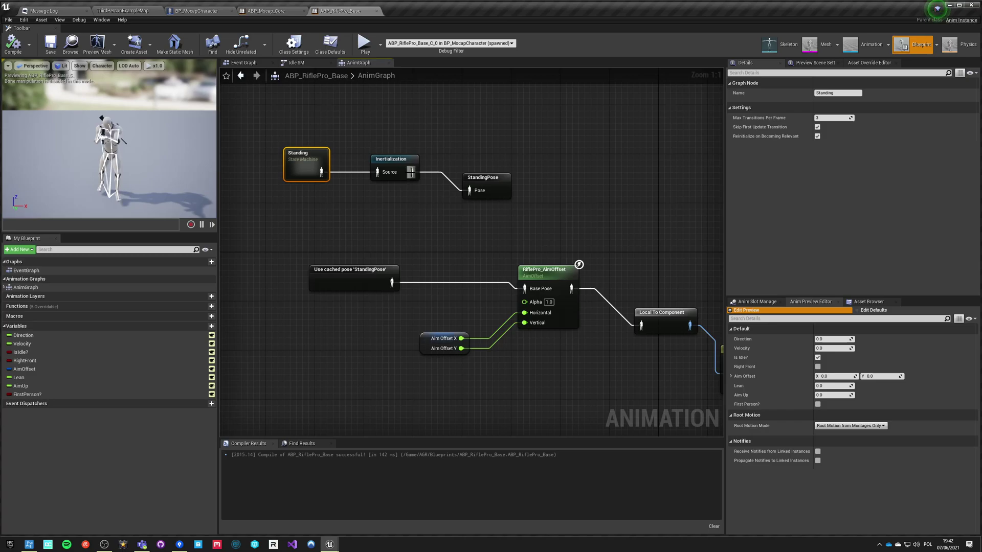
- Align StandingPose with the Inertialization node, and line up the cached StandingPose node with RiflePro_AimOffset's Base Pose input
drag(411, 173, 531, 295)
click(377, 238)
drag(411, 172, 456, 160)
drag(392, 282, 524, 288)
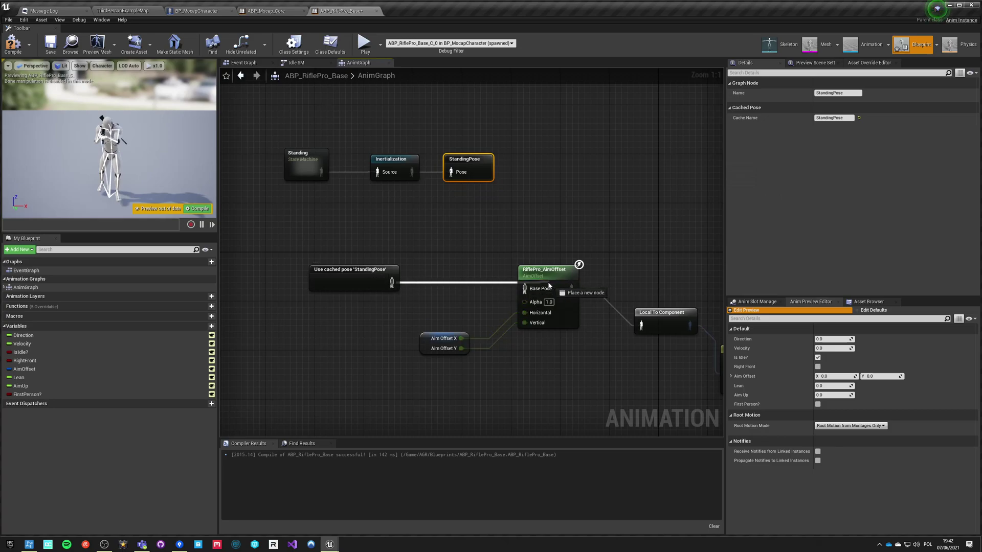
drag(356, 280, 448, 292)
click(489, 336)
- Move the Hand IK Retargeting, Leg IK and Component To Local nodes up in line with Local To Component
right_drag(489, 337, 309, 249)
right_drag(522, 349, 428, 341)
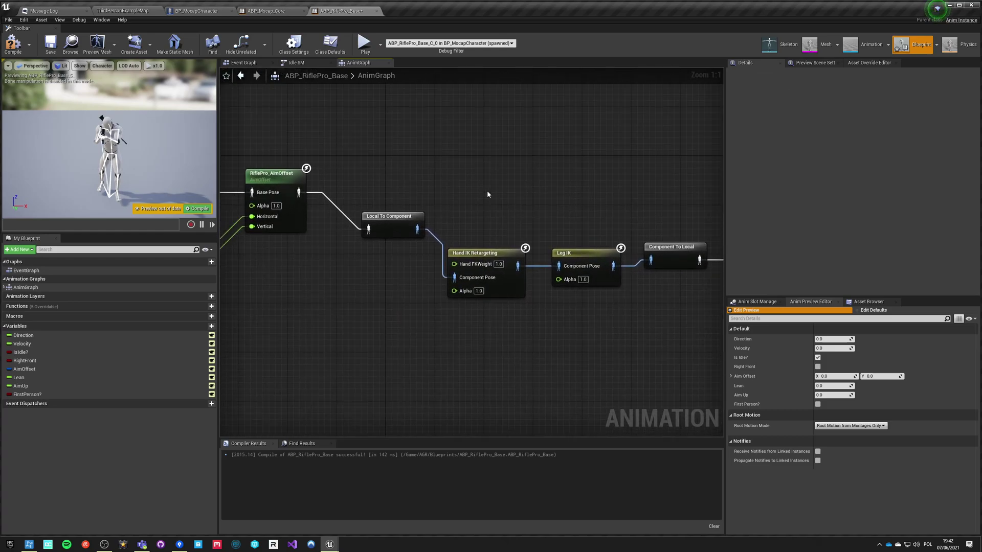
drag(653, 285, 654, 285)
click(470, 339)
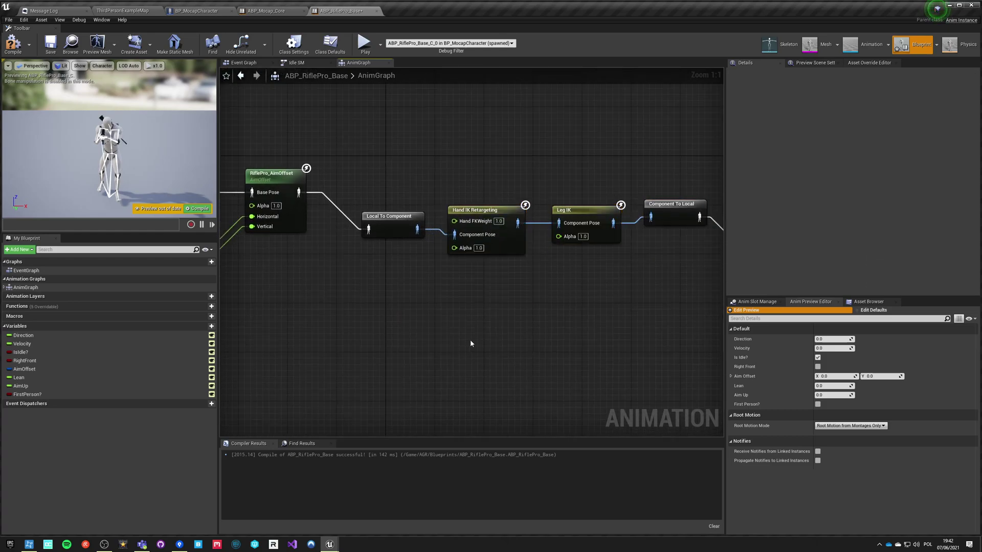
- Compile ABP_RiflePro_Base and launch the game preview to test the character
scroll(432, 337, down, 2)
right_drag(433, 337, 445, 301)
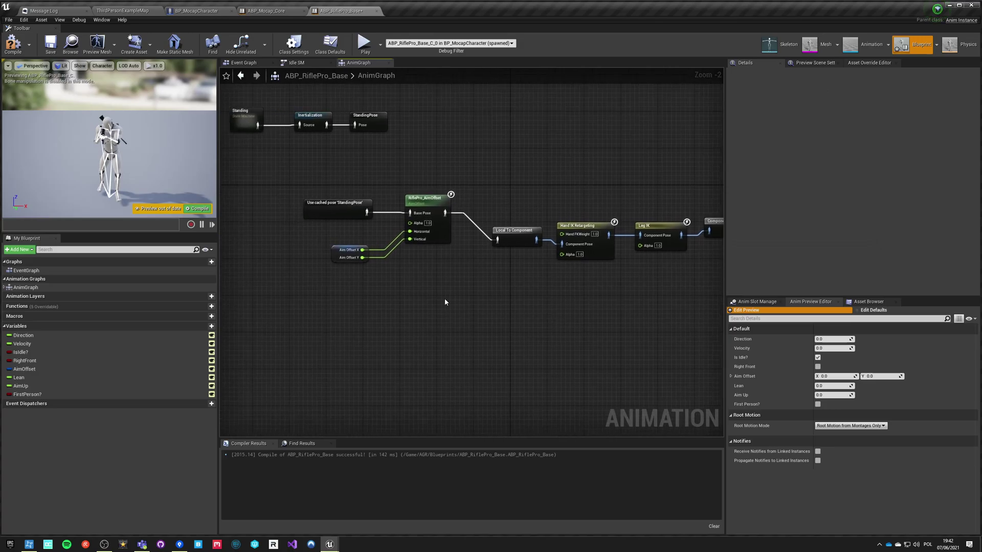
click(14, 43)
click(365, 42)
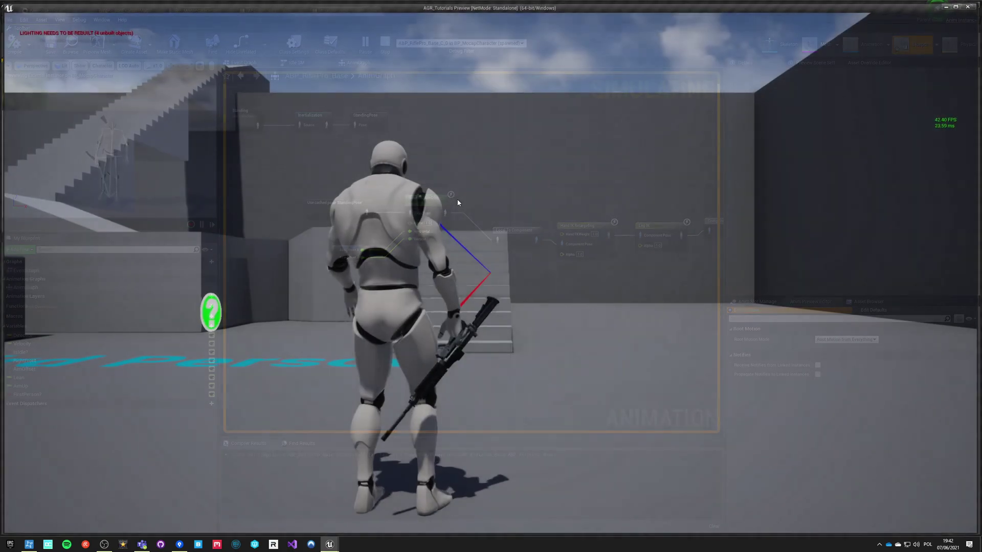
- End the game preview and open BP_MocapCharacter's Event Graph at the switch poses section
click(453, 159)
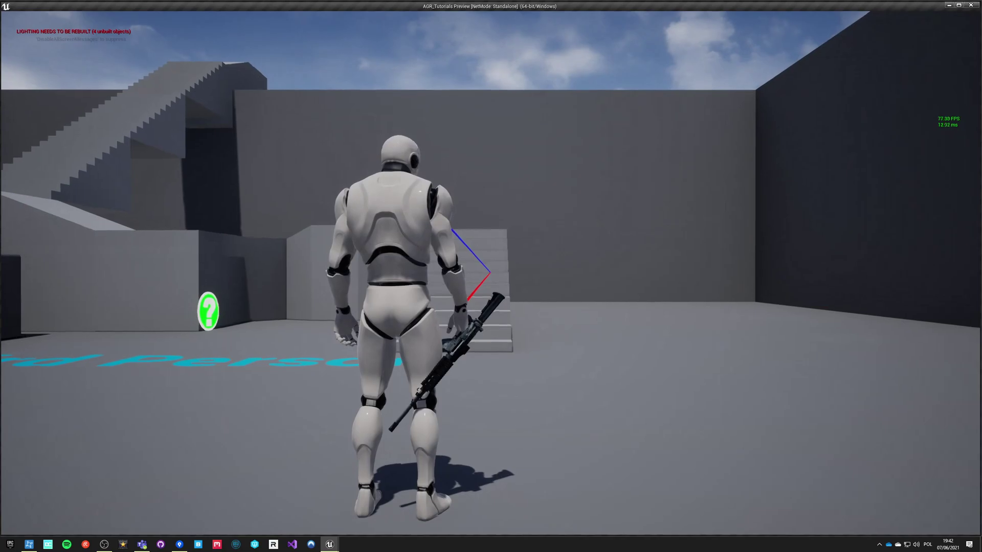
key(Escape)
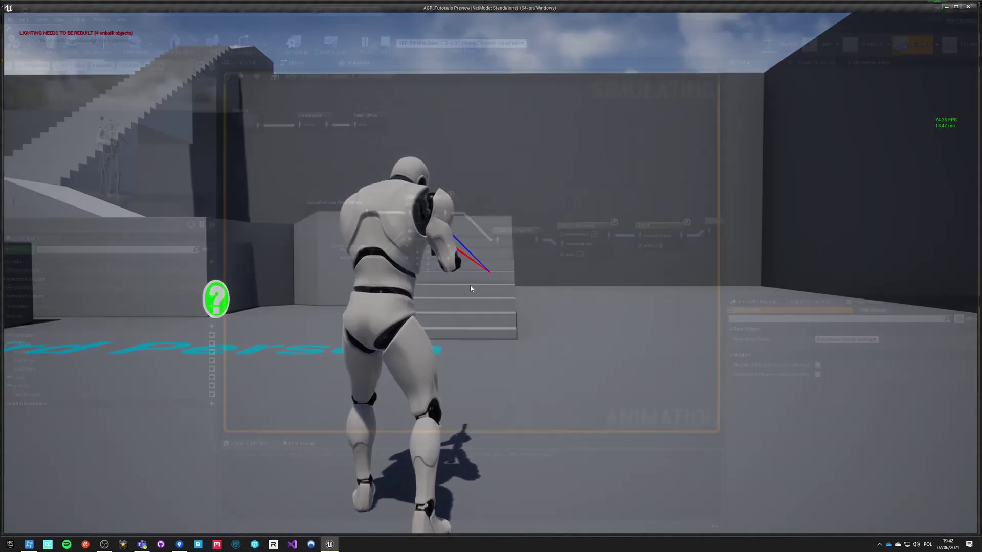
click(121, 8)
click(197, 10)
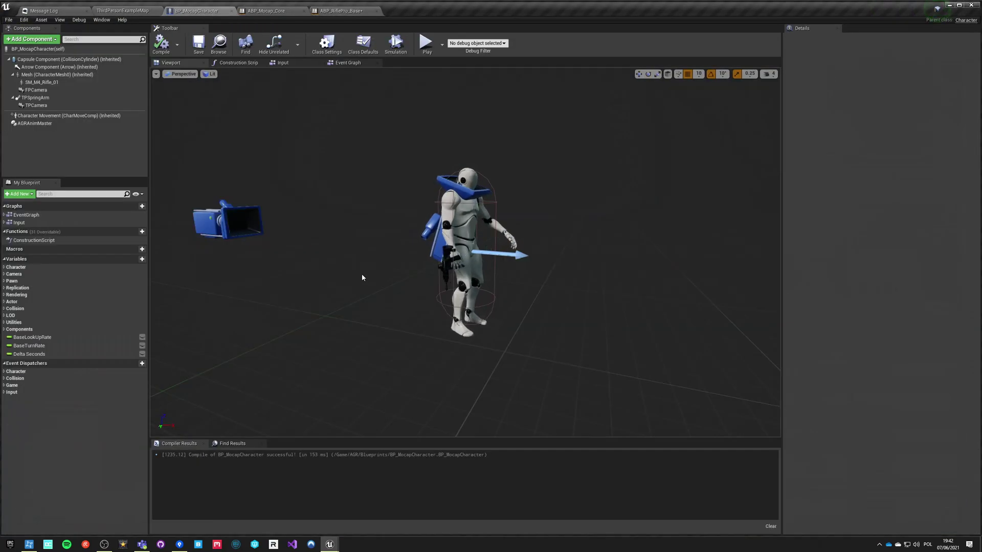
click(237, 62)
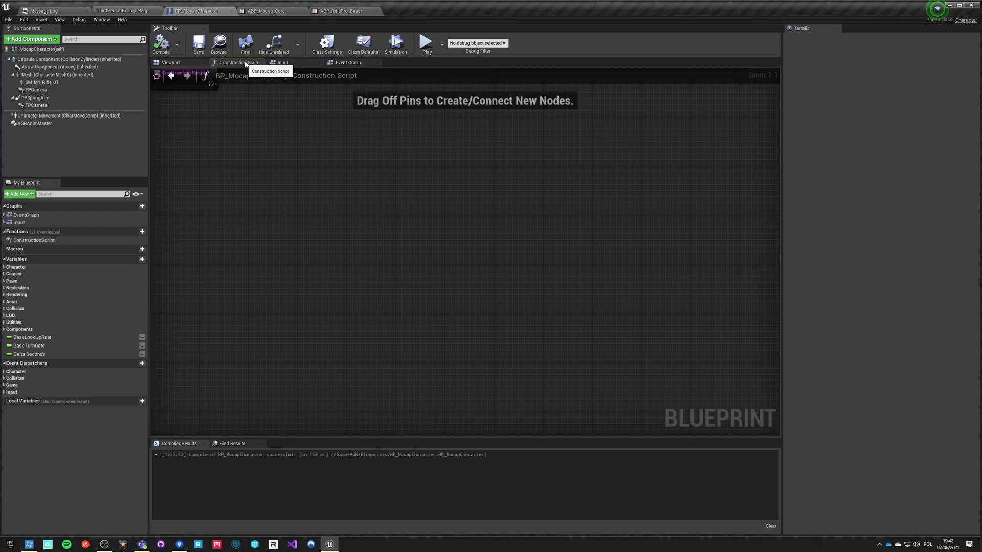
click(347, 63)
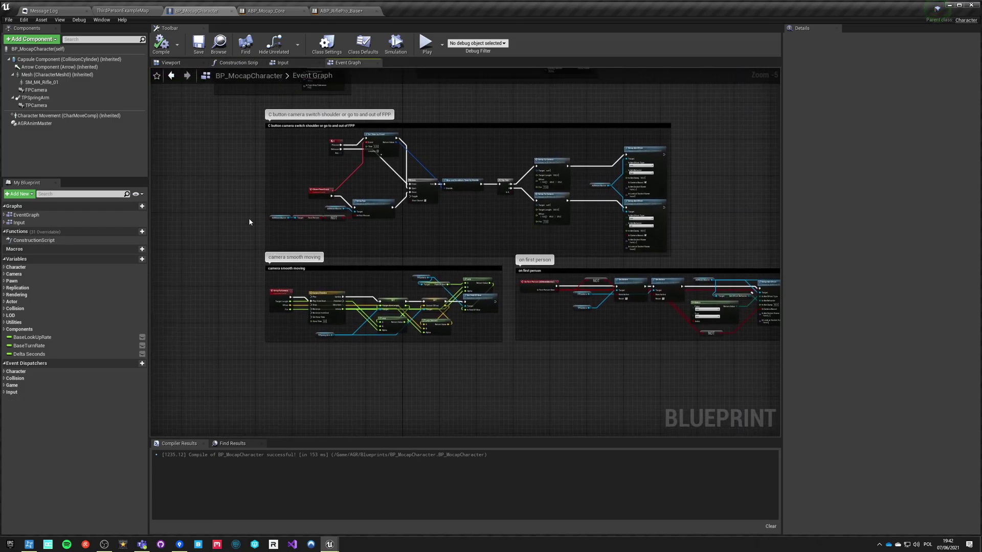
scroll(249, 222, down, 1)
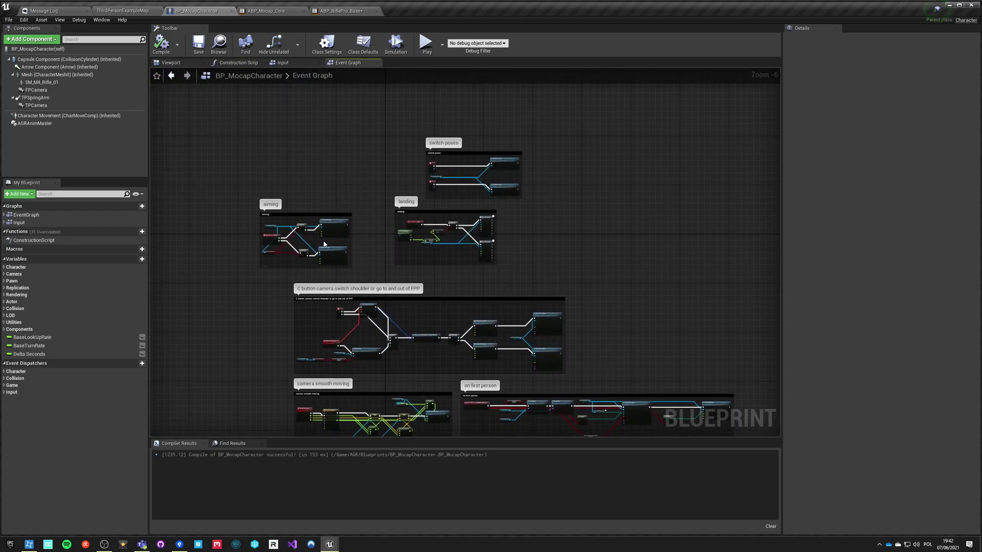
scroll(369, 237, up, 3)
right_drag(368, 236, 317, 129)
scroll(357, 262, down, 4)
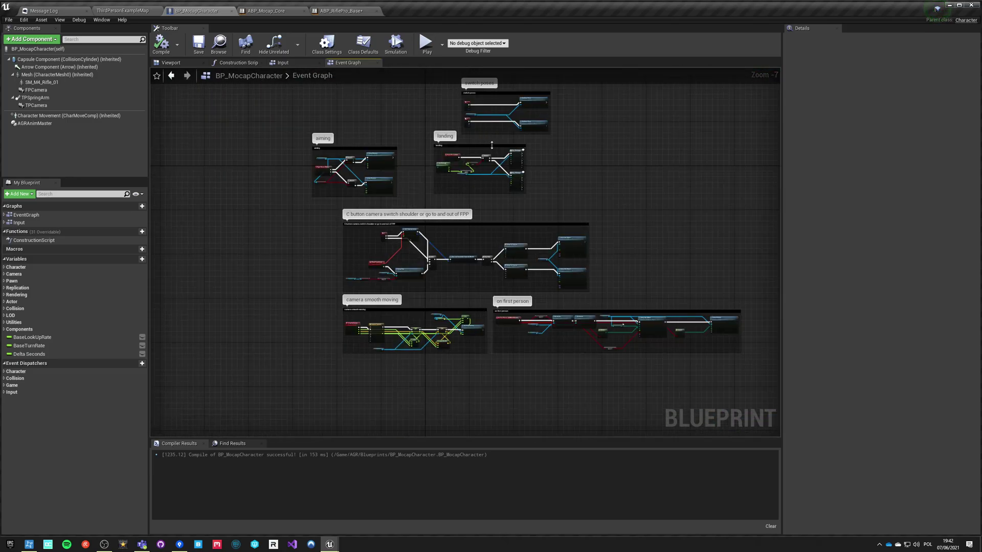
scroll(493, 146, up, 7)
right_drag(410, 322, 306, 214)
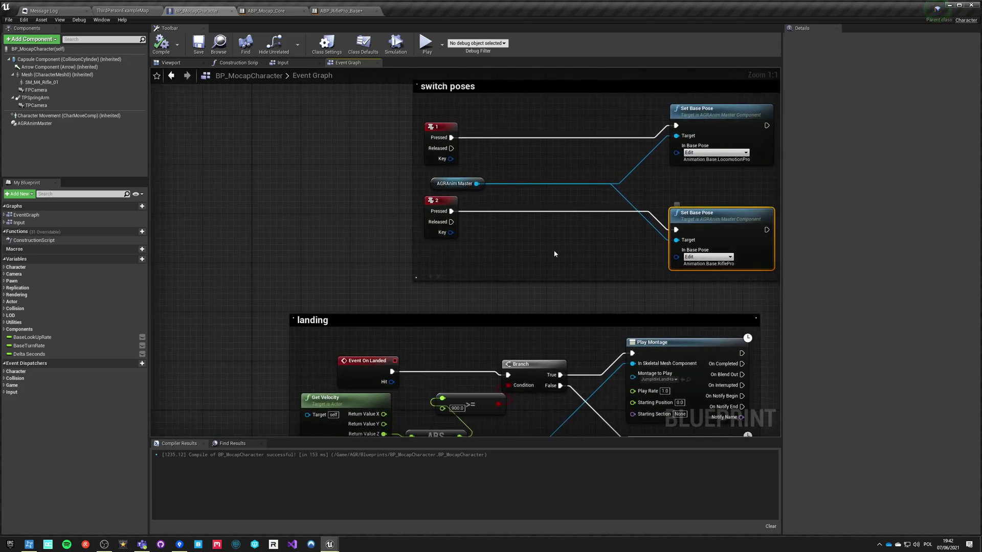
- Set the AGRAnimMaster component's Base Pose to Animation.Base.RiflePro and compile the blueprint
click(34, 123)
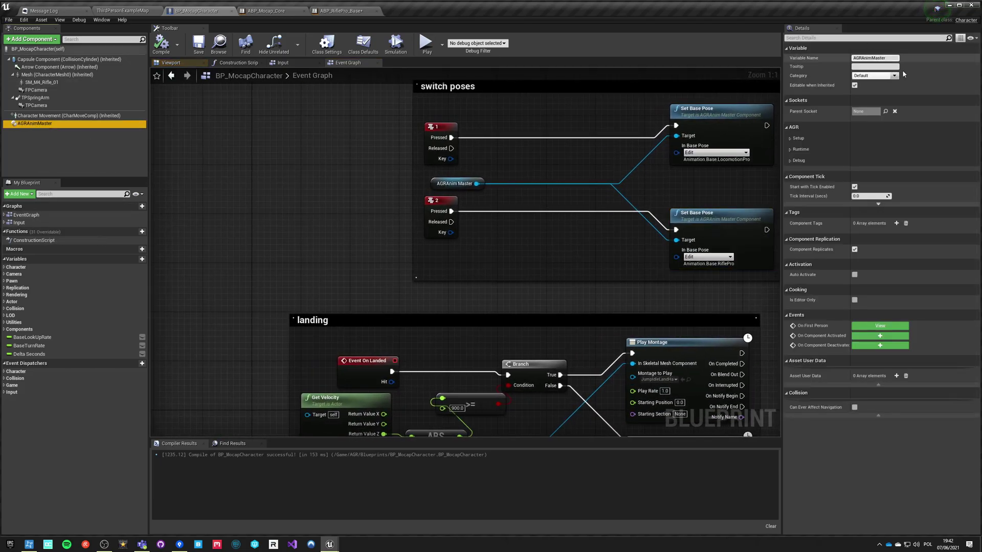
click(801, 139)
click(860, 148)
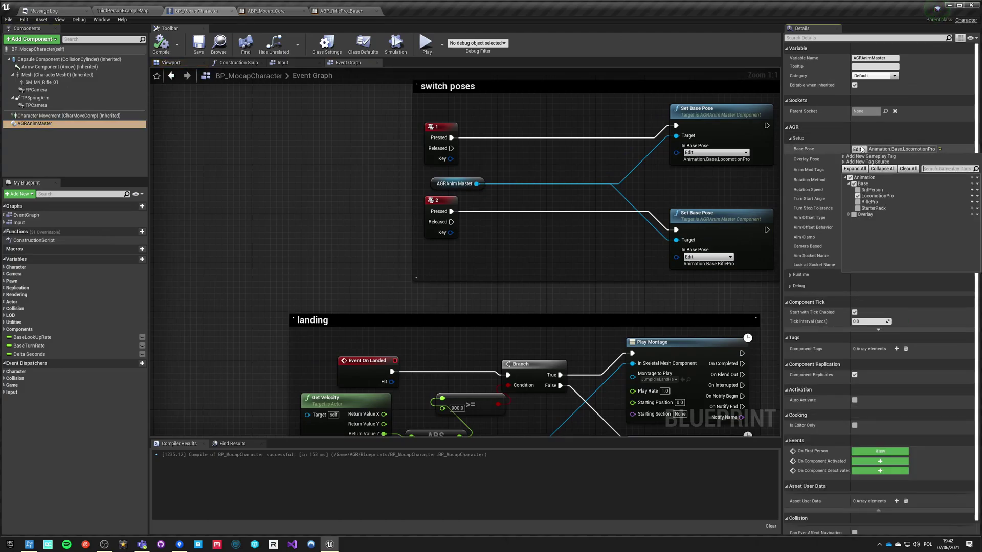
click(870, 208)
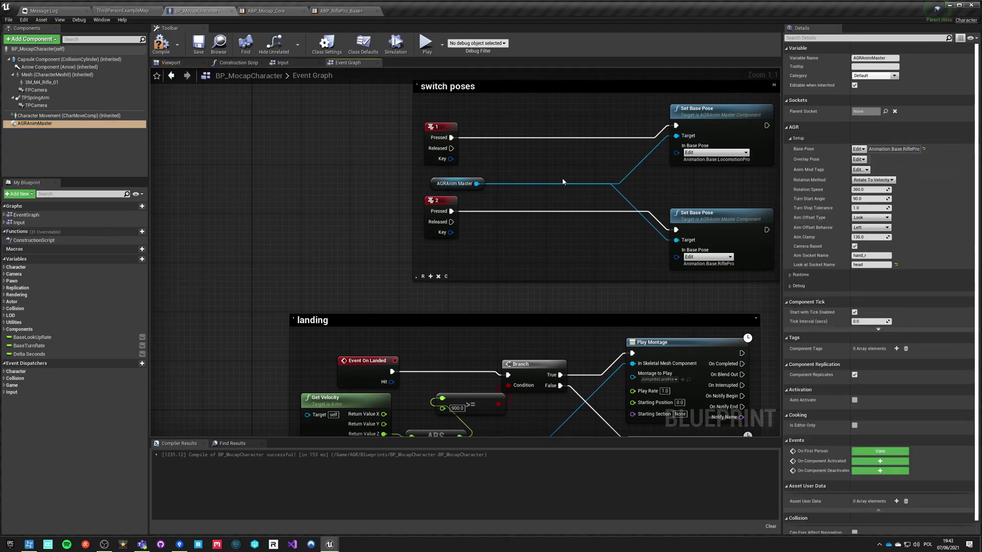
click(161, 44)
- Run the game preview and test rifle aiming up and down while toggling the camera view, including first person
click(427, 45)
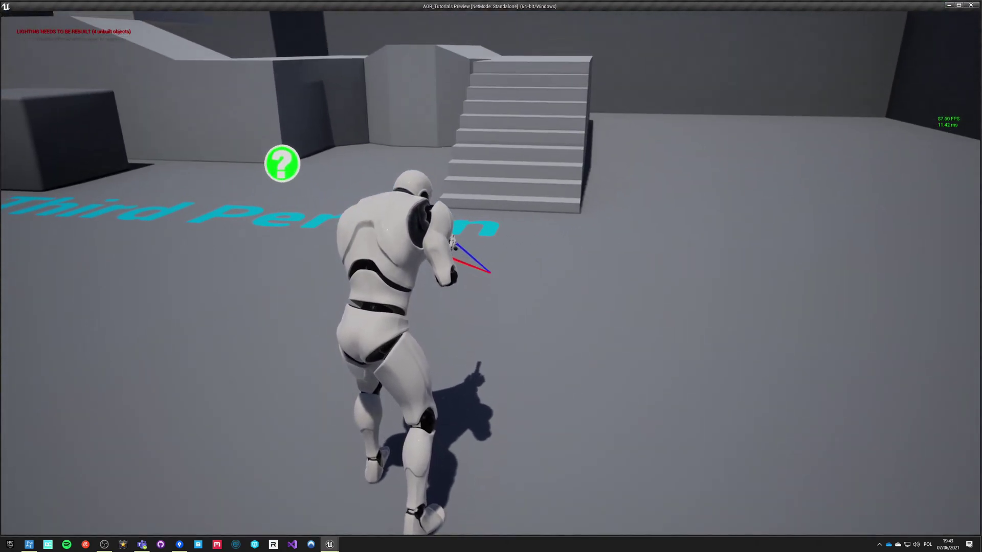
key(v)
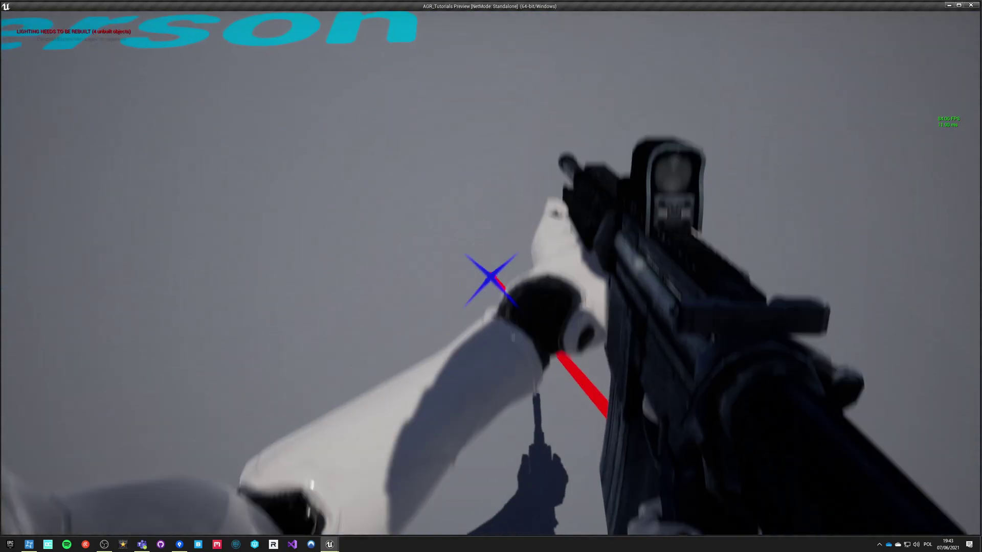
key(v)
key(v)
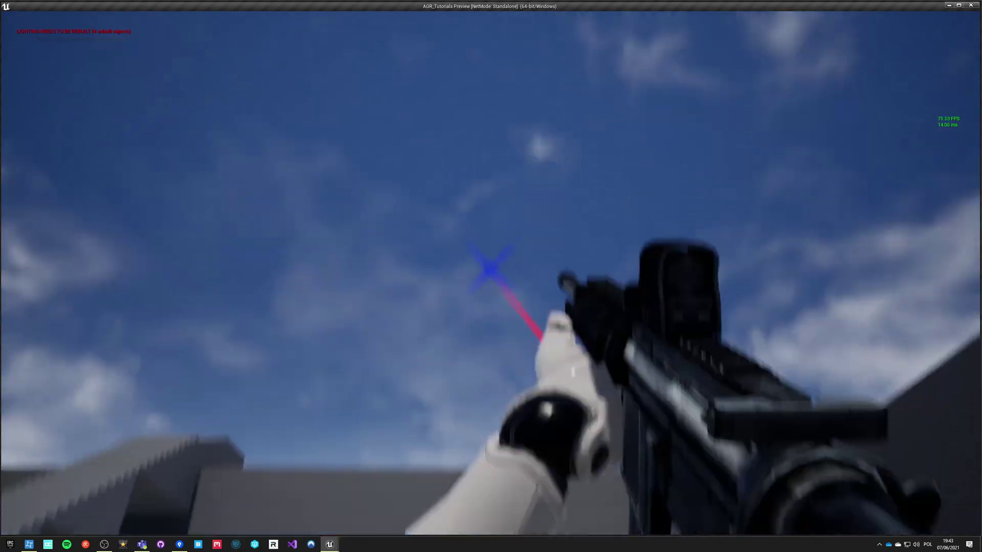
key(v)
key(v)
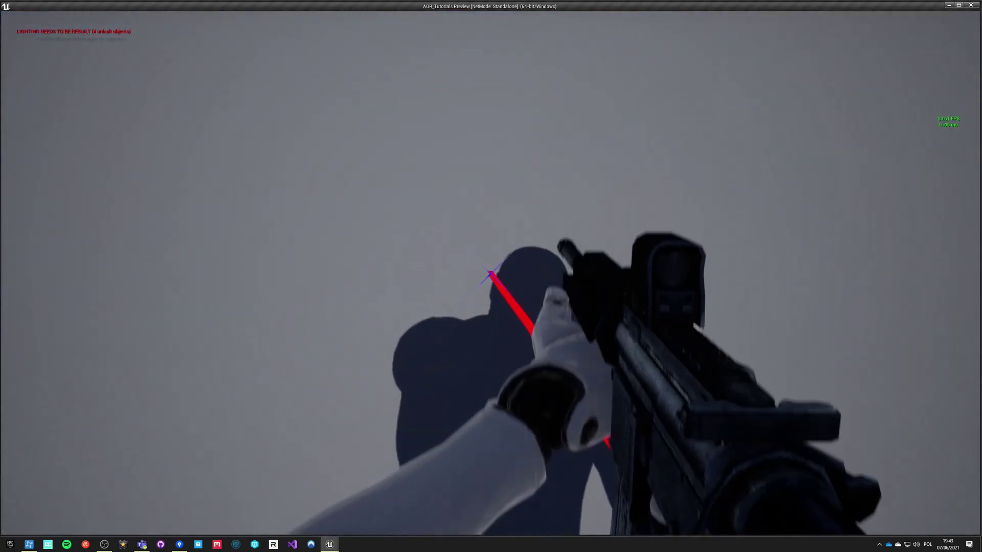
key(Escape)
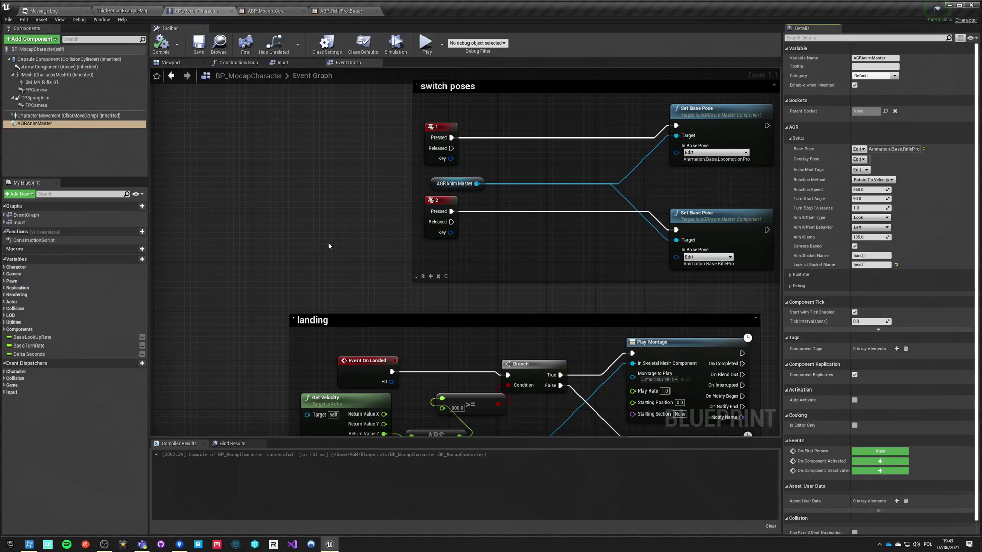
- Open the Event Graph of ABP_Mocap_Core at the Set Aim Up node
click(273, 10)
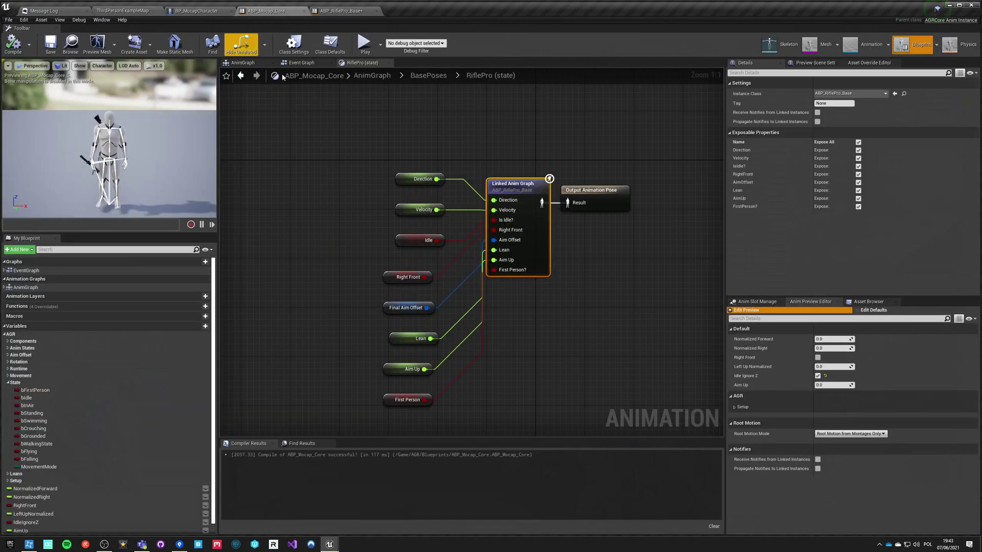
double_click(28, 272)
right_drag(425, 192, 366, 250)
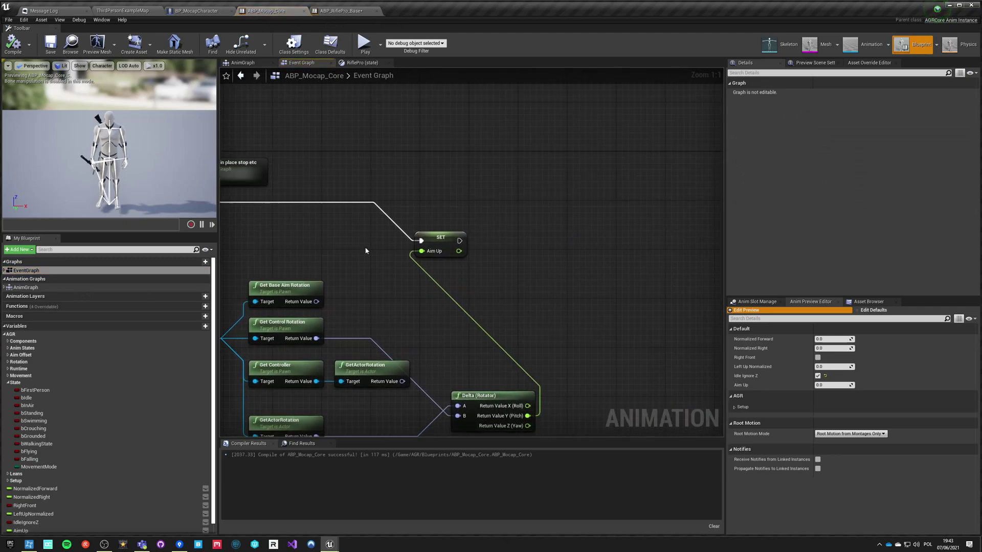
right_drag(543, 255, 431, 243)
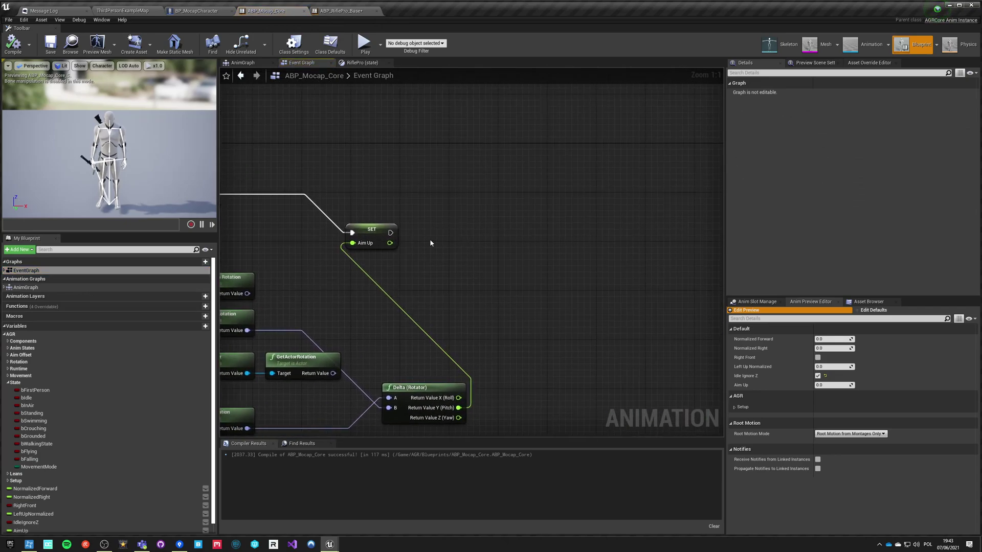
right_click(470, 227)
text(set)
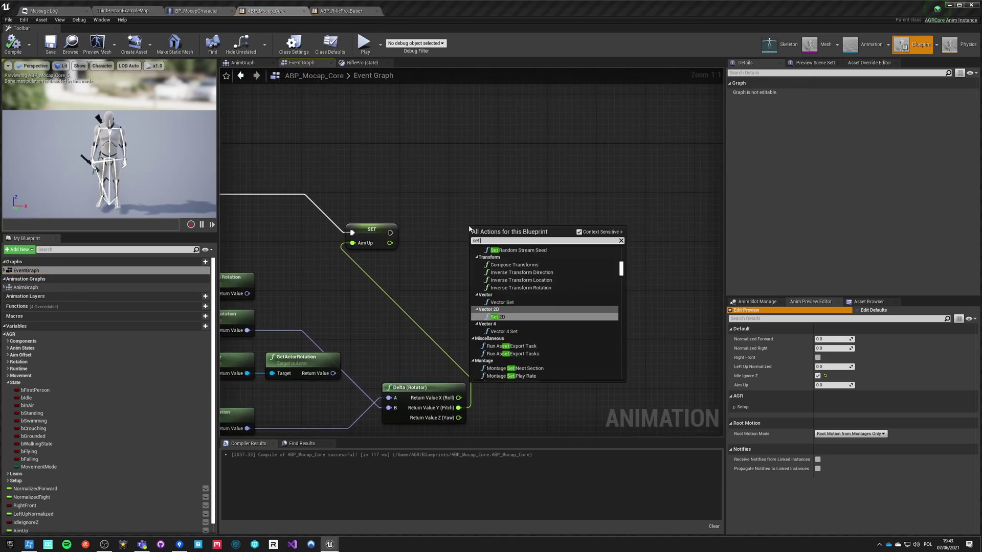
text( aim inter)
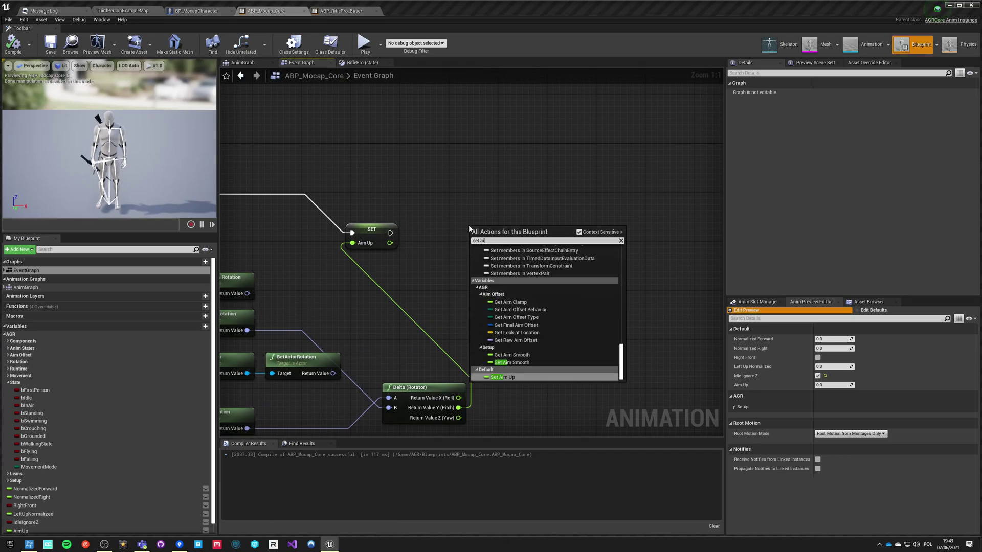
key(BackSpace)
key(BackSpace)
key(BackSpace)
key(BackSpace)
key(BackSpace)
key(BackSpace)
key(BackSpace)
key(BackSpace)
key(BackSpace)
key(BackSpace)
key(BackSpace)
key(BackSpace)
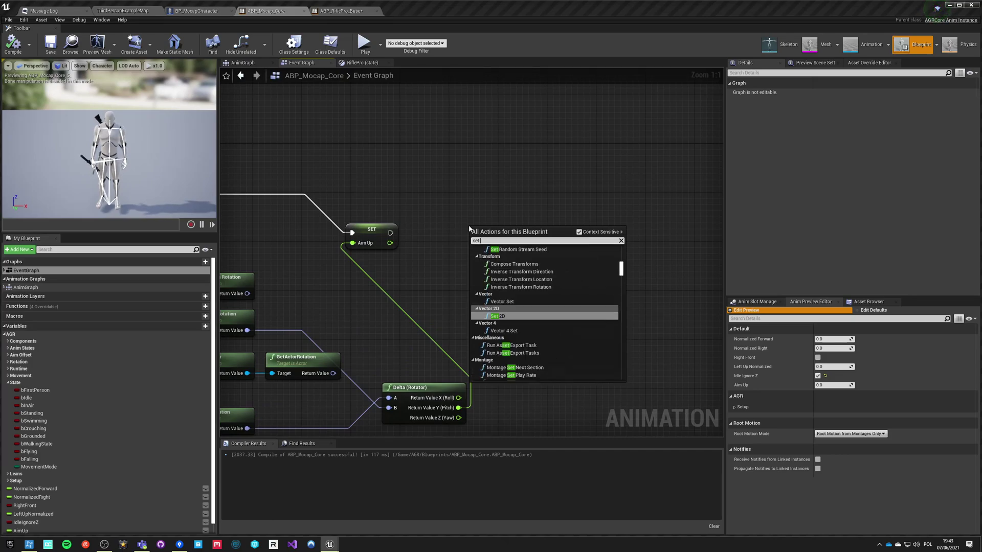
text(interp)
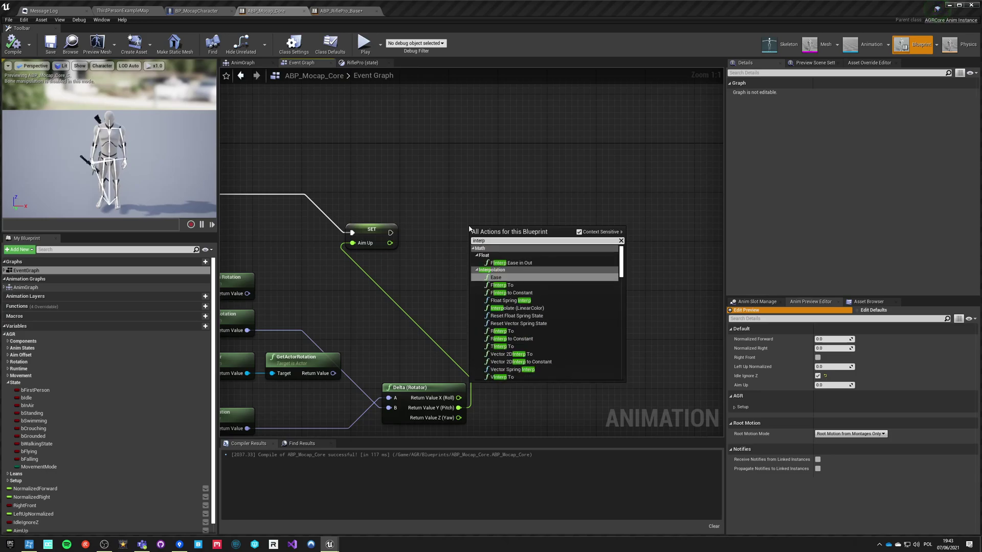
key(Escape)
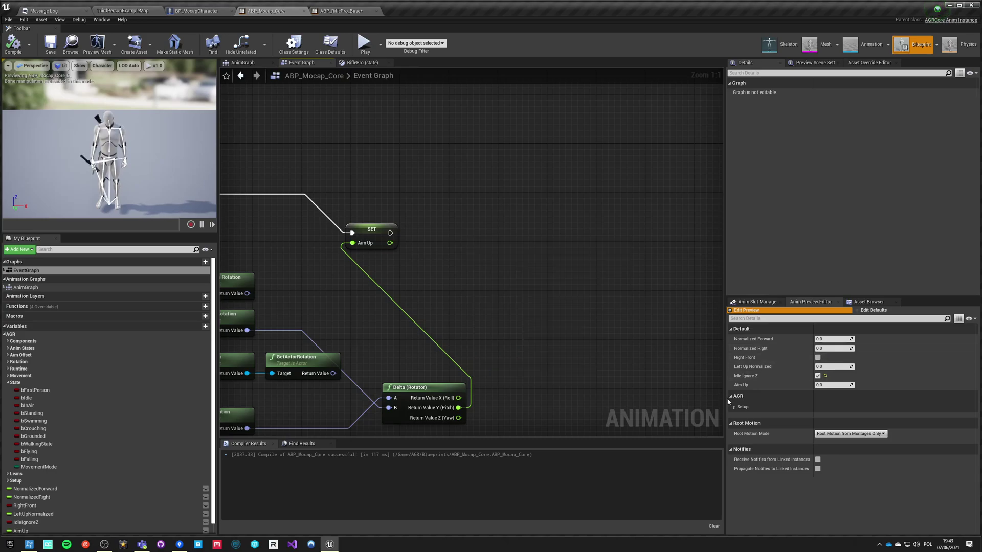
- Look up the Aim Smooth variable in the AGR Setup properties and add a Set Aim Smooth node beside Set Aim Up
click(740, 407)
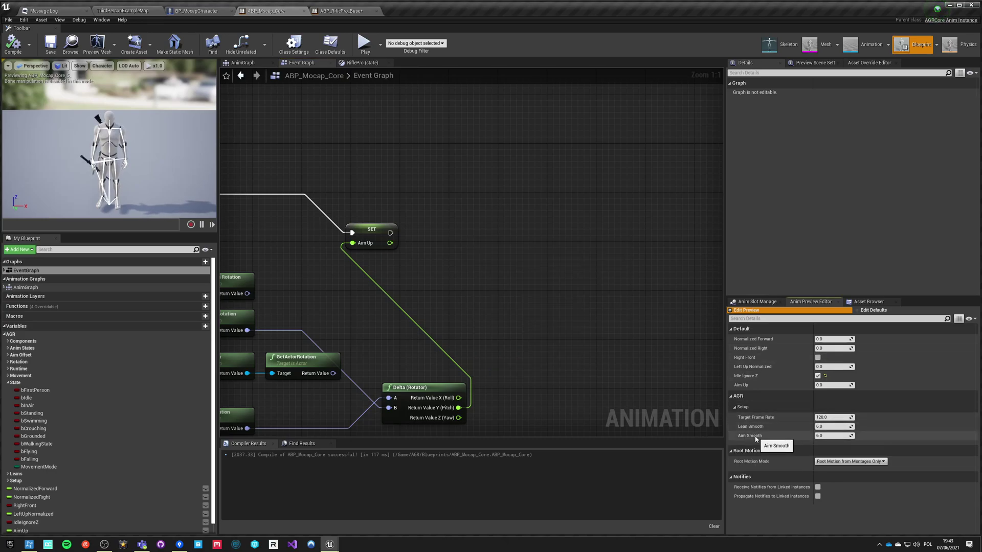
right_drag(463, 238, 461, 237)
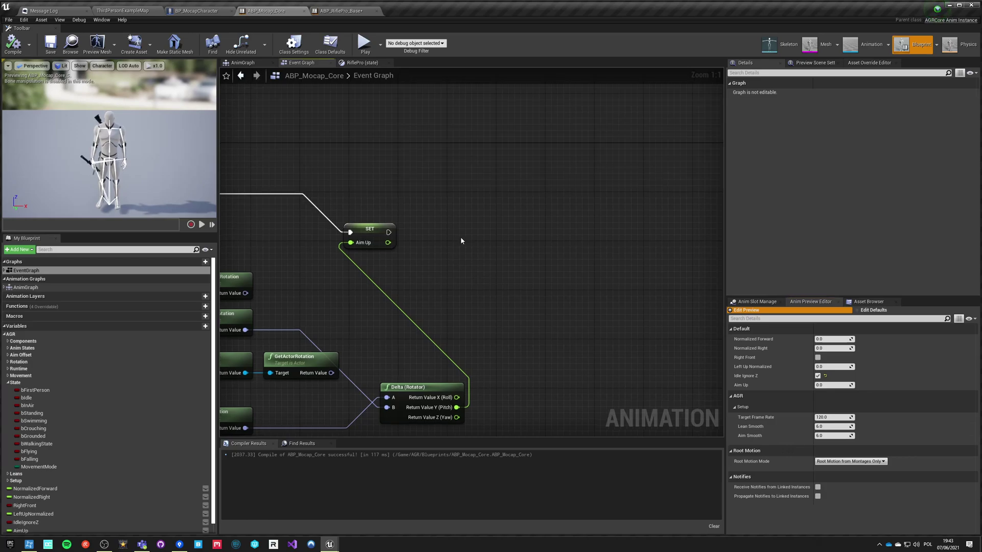
right_click(424, 225)
text(set aim smooth)
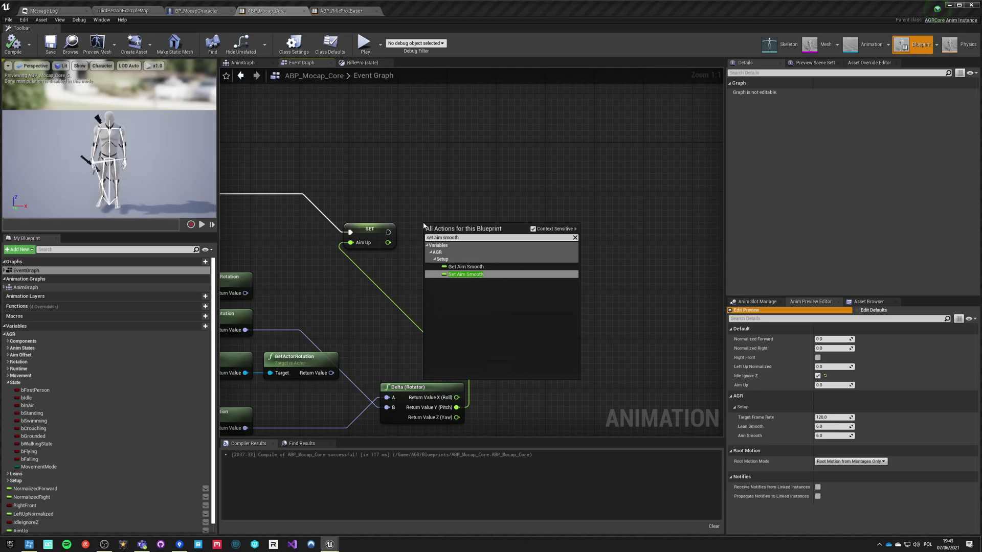
key(Return)
- Run Set Aim Smooth after Set Aim Up and feed its Aim Smooth input from a new Select node
drag(388, 232, 447, 265)
text(sel)
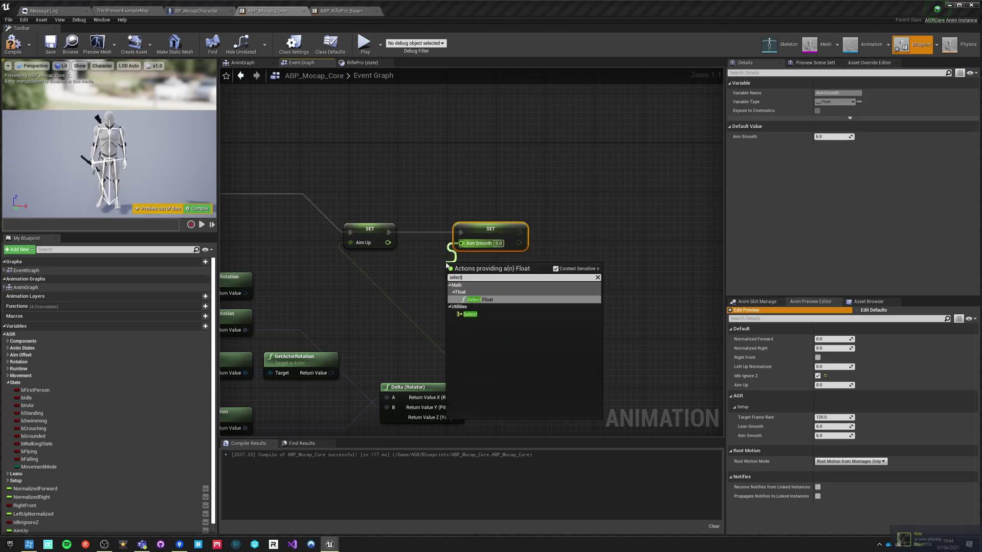
text(ect)
key(Return)
- Add a Get Anim Master Component node beneath the Sequence's Then 1 wire and convert it to a validated get
right_drag(358, 276, 502, 274)
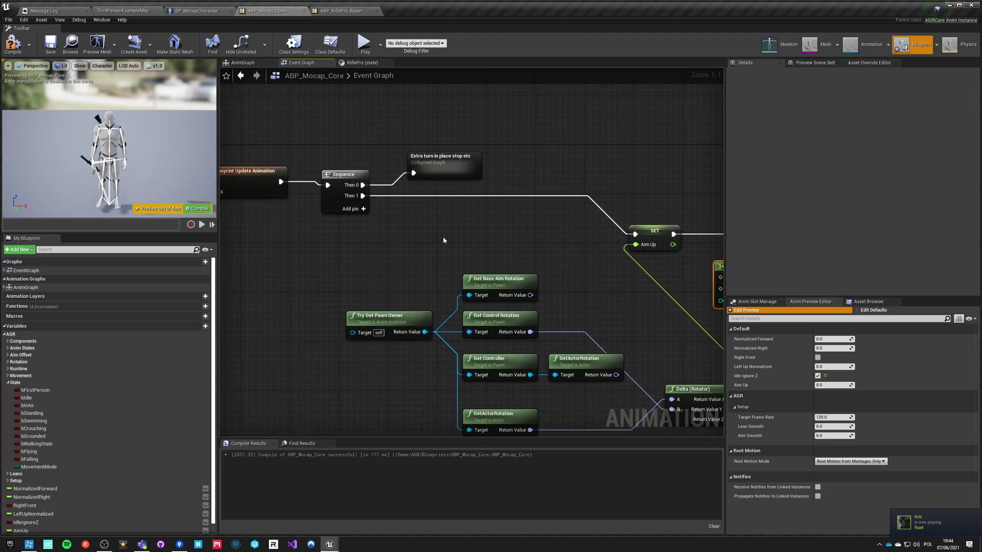
right_drag(443, 241, 374, 225)
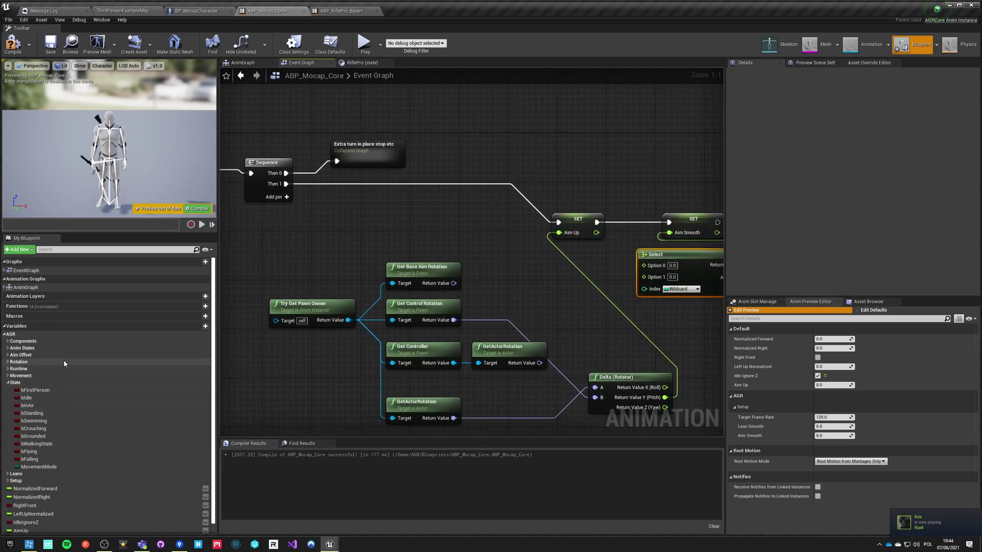
scroll(64, 364, down, 1)
right_click(357, 204)
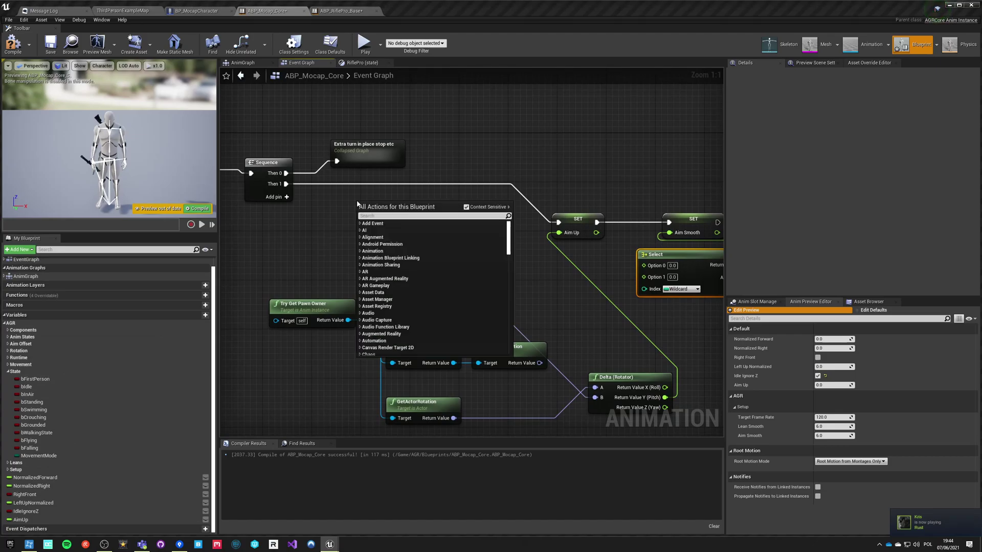
text(get)
key(BackSpace)
key(BackSpace)
key(BackSpace)
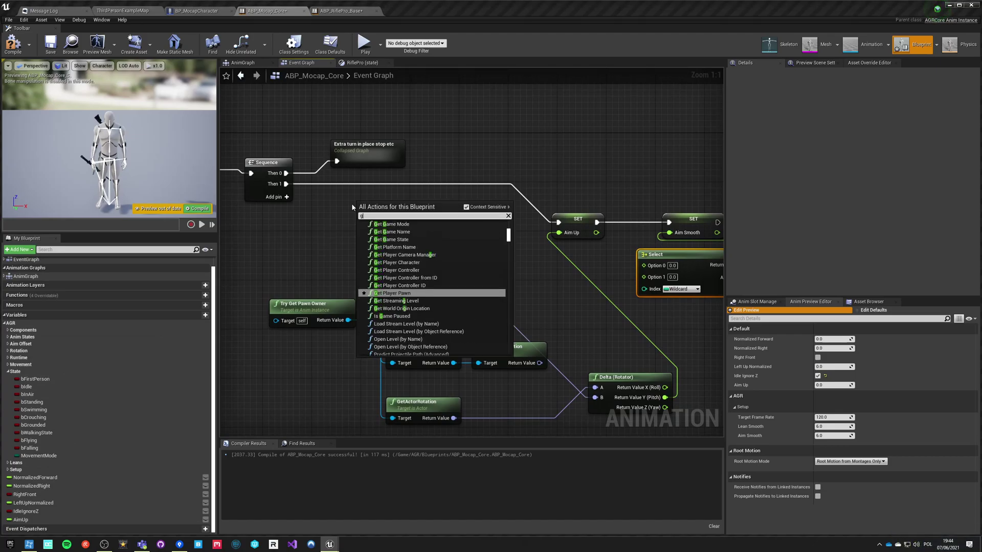
text(get anim map)
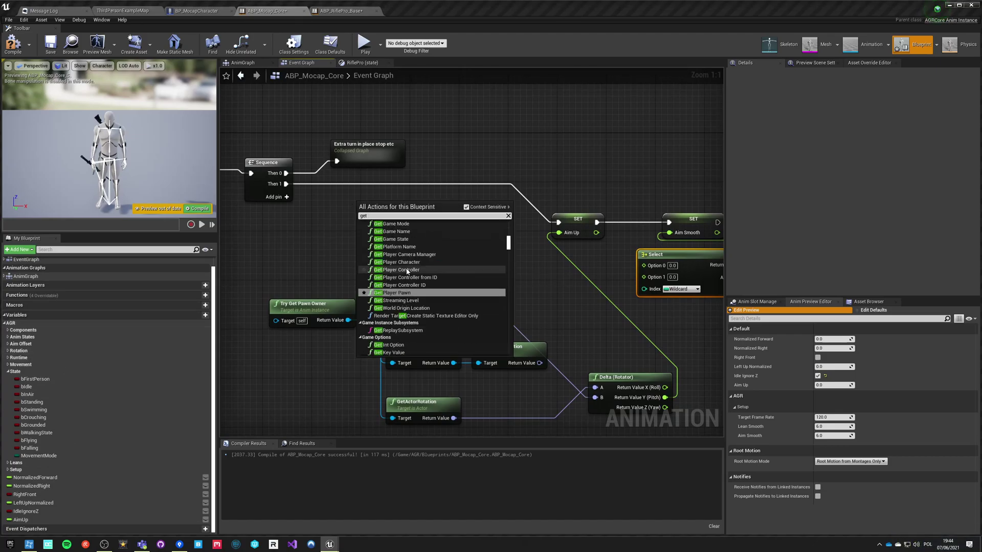
key(BackSpace)
text(s)
key(Return)
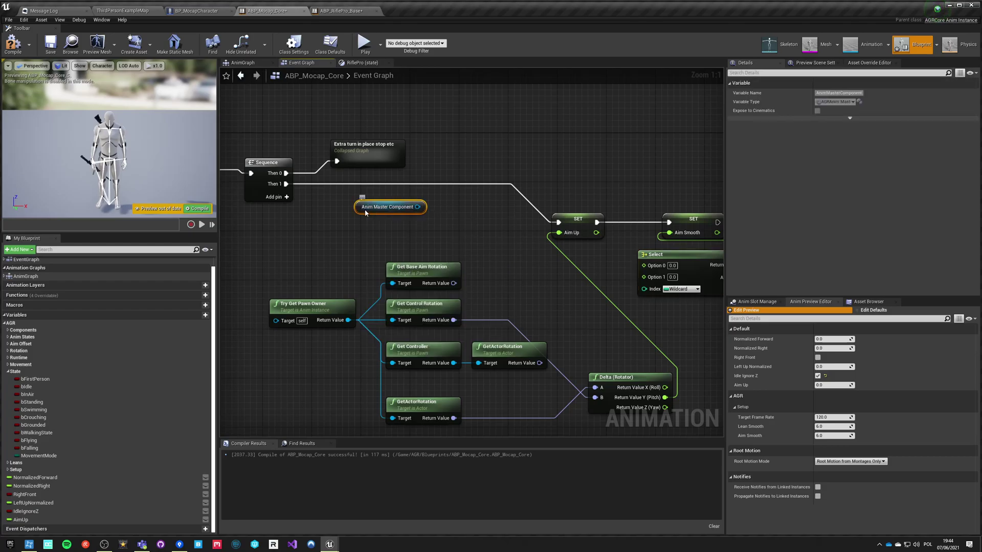
right_click(366, 213)
click(387, 274)
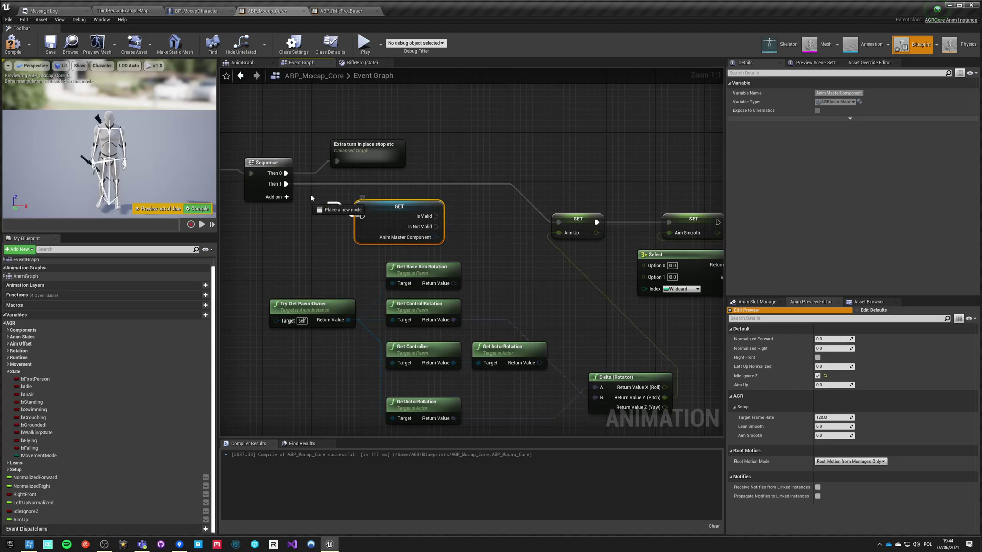
- Wire the validated get between the Sequence's Then 1 and Set Aim Up, and feed its component's First Person value into the Select index
key(ctrl+z)
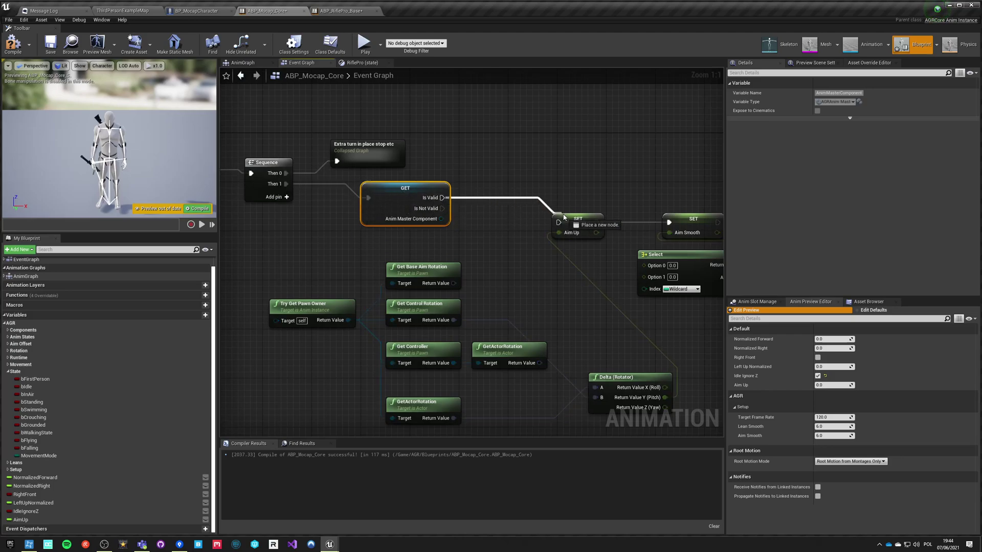
drag(441, 219, 547, 290)
text(fir)
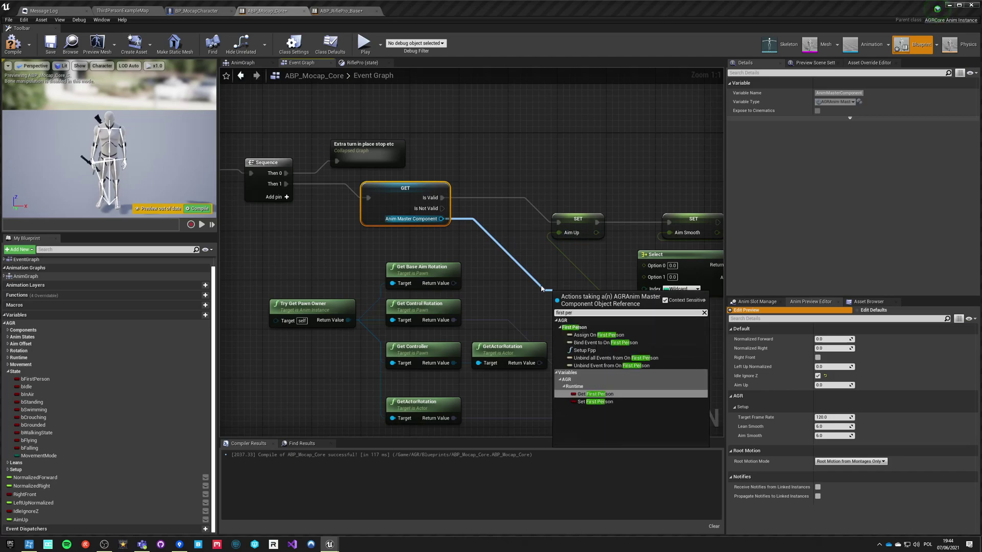
text(st per)
key(Return)
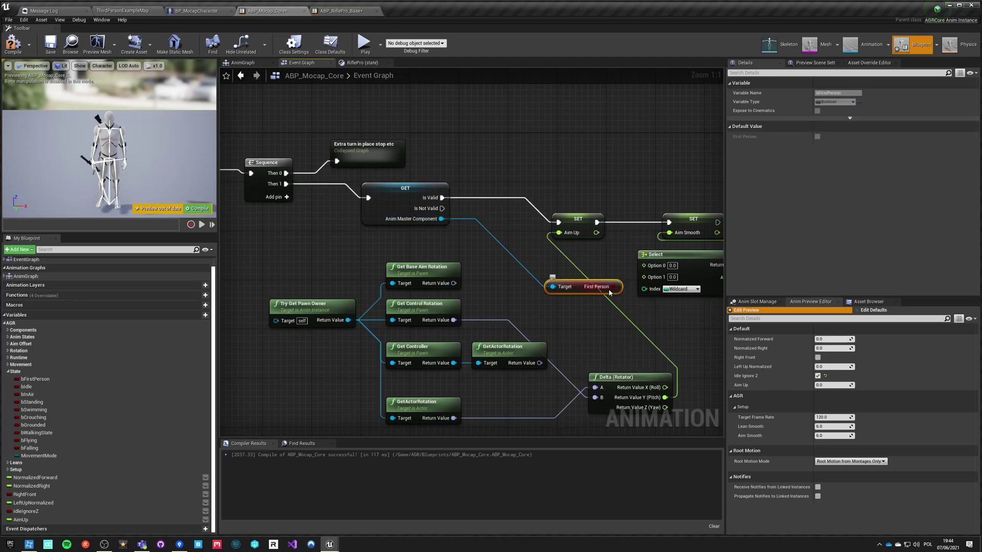
drag(649, 292, 646, 289)
right_drag(645, 289, 522, 295)
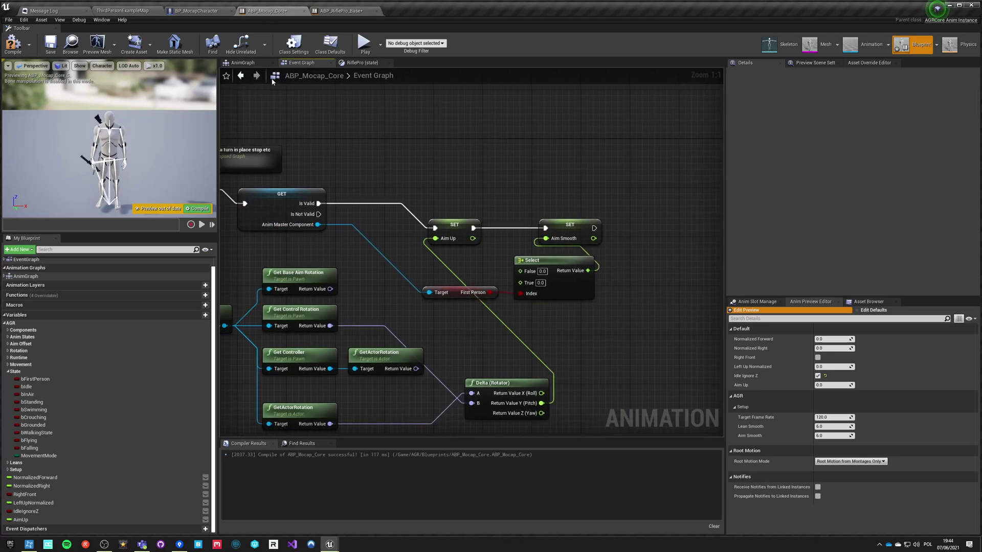
- Compile and playtest the Select node's Aim Smooth options, trying 100 for True and settling on False 6.0 and True 0.0
click(23, 46)
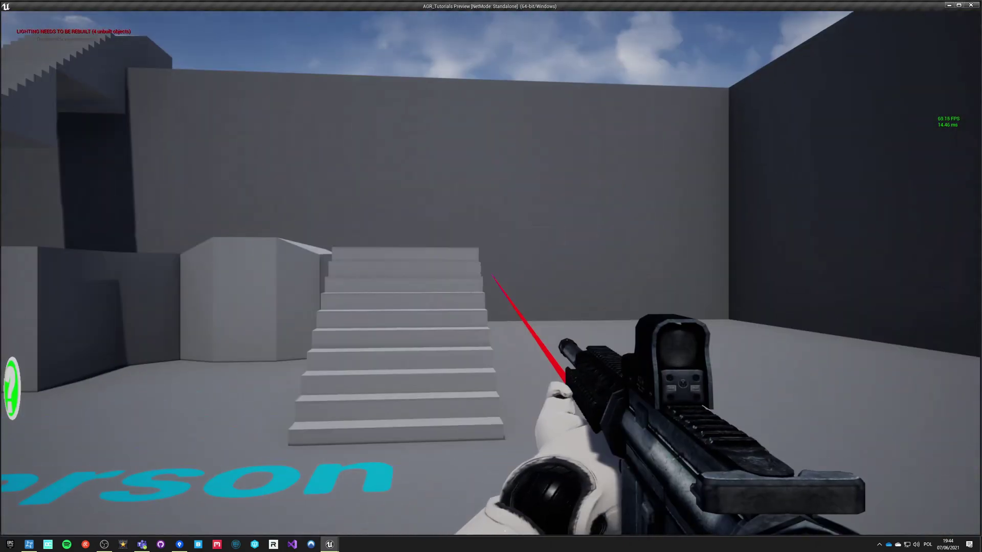
key(Escape)
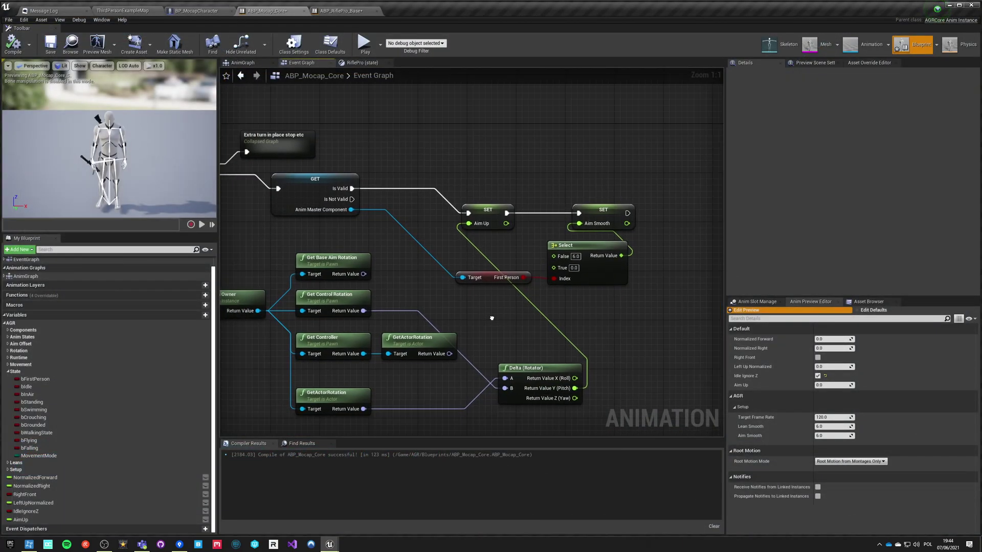
text(100)
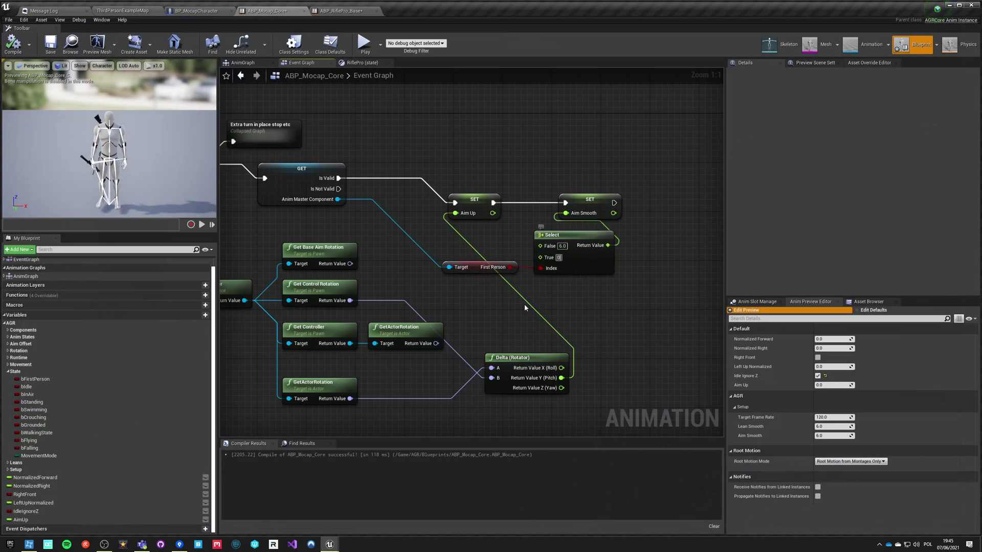
right_drag(492, 315, 516, 307)
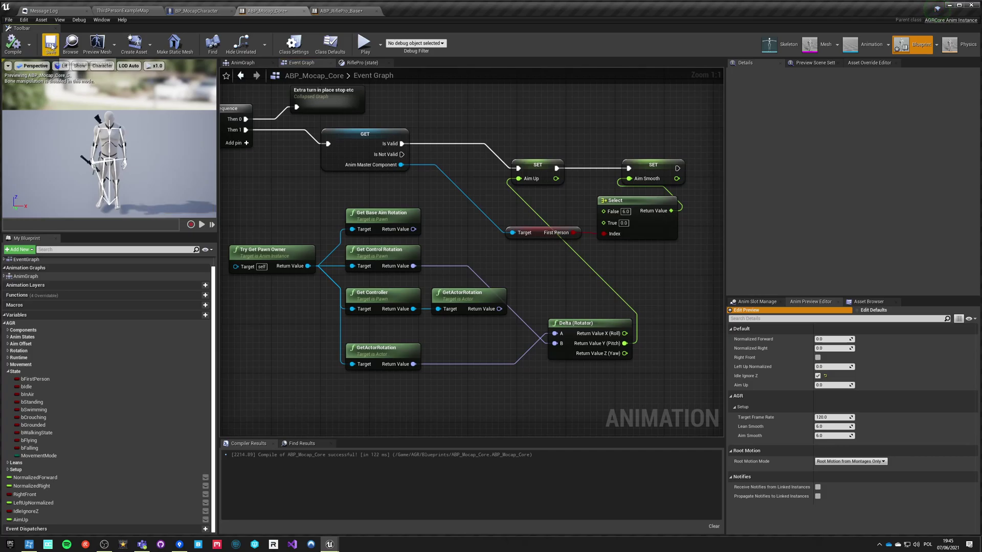
mouse_move(555, 276)
right_down()
mouse_move(519, 280)
mouse_move(499, 263)
mouse_move(580, 269)
mouse_move(567, 268)
right_up()
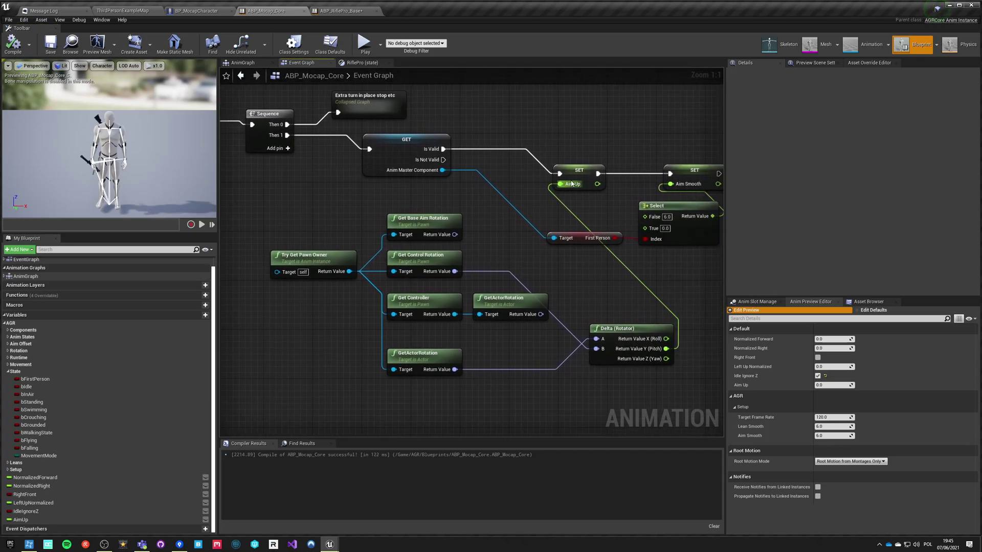
- Open ABP_RiflePro_Base through the Linked Anim Graph node in the RiflePro state
click(602, 188)
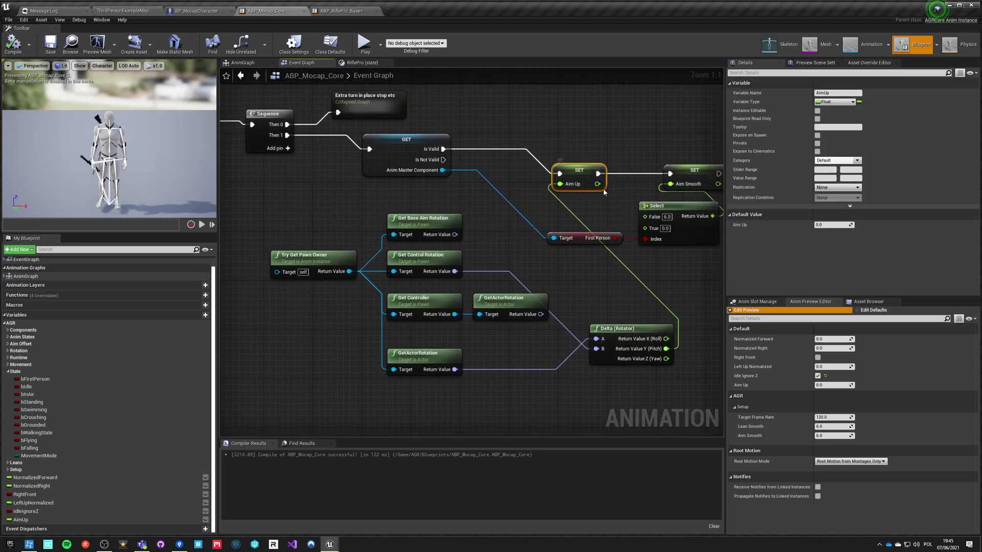
click(361, 64)
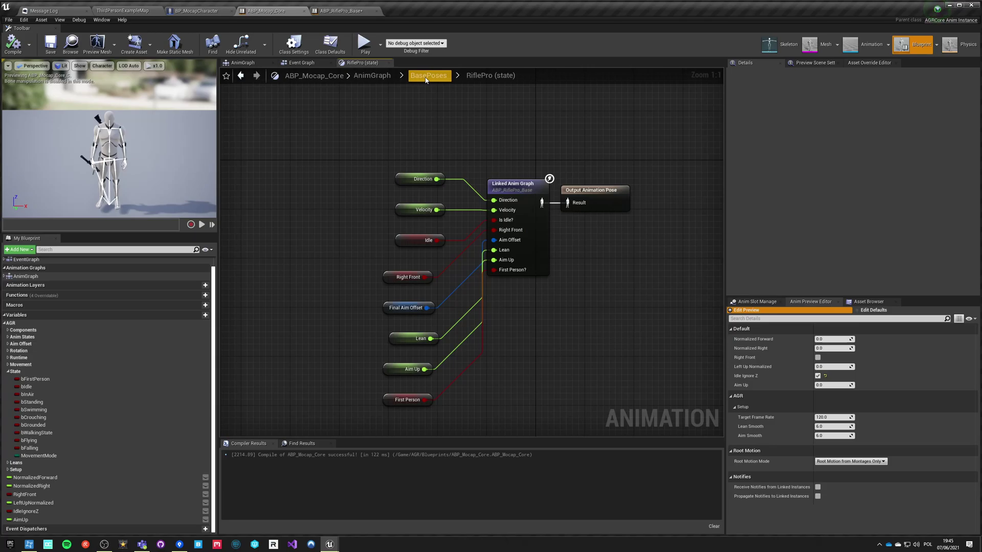
double_click(521, 194)
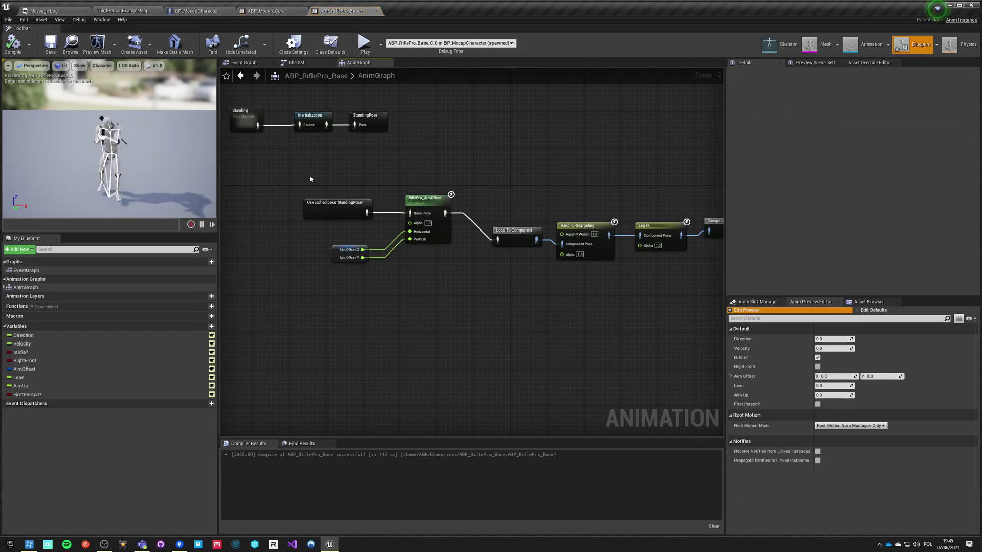
- Add a Blend Poses by bool node feeding Local To Component and bind its Active Value to FirstPerson?
drag(418, 195, 344, 218)
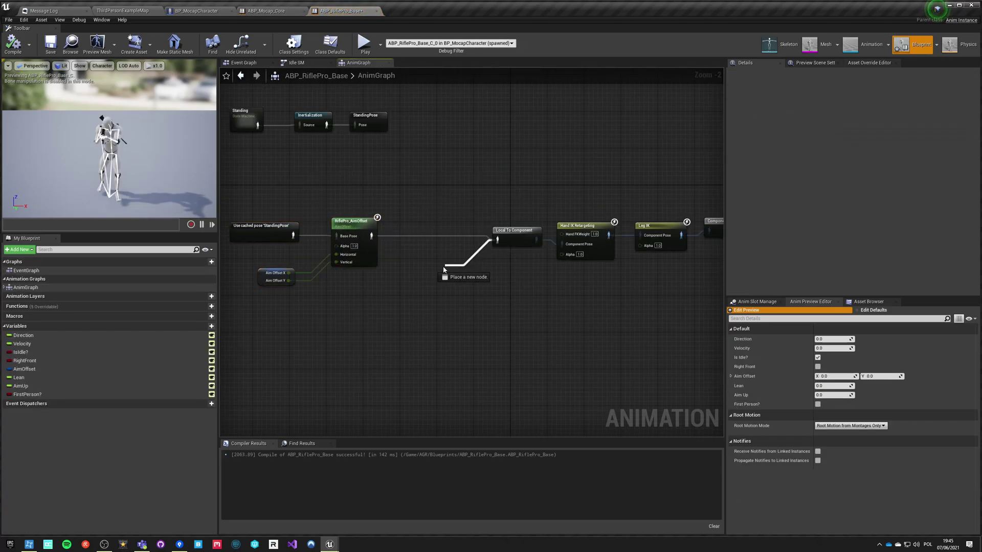
drag(444, 266, 443, 269)
text(blend bool)
key(Return)
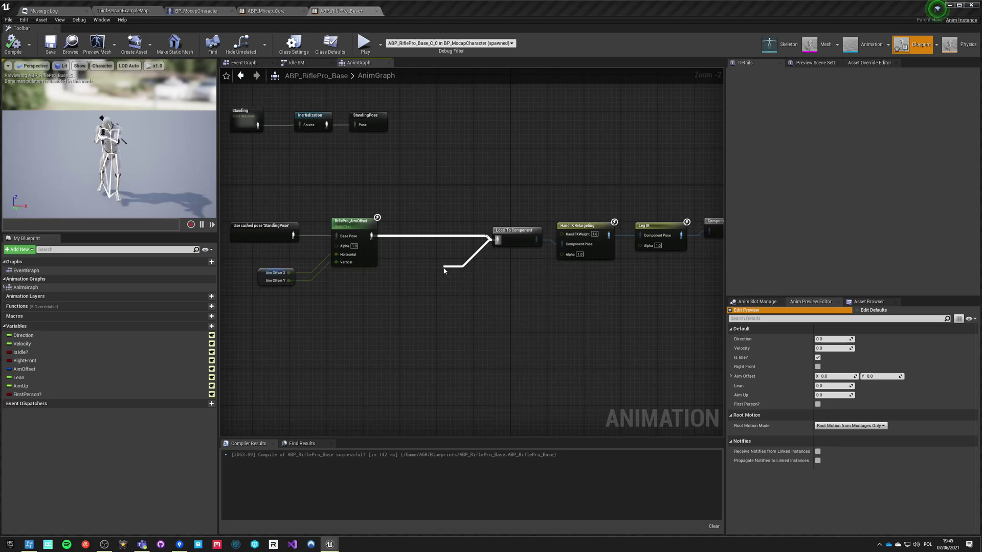
drag(31, 394, 458, 281)
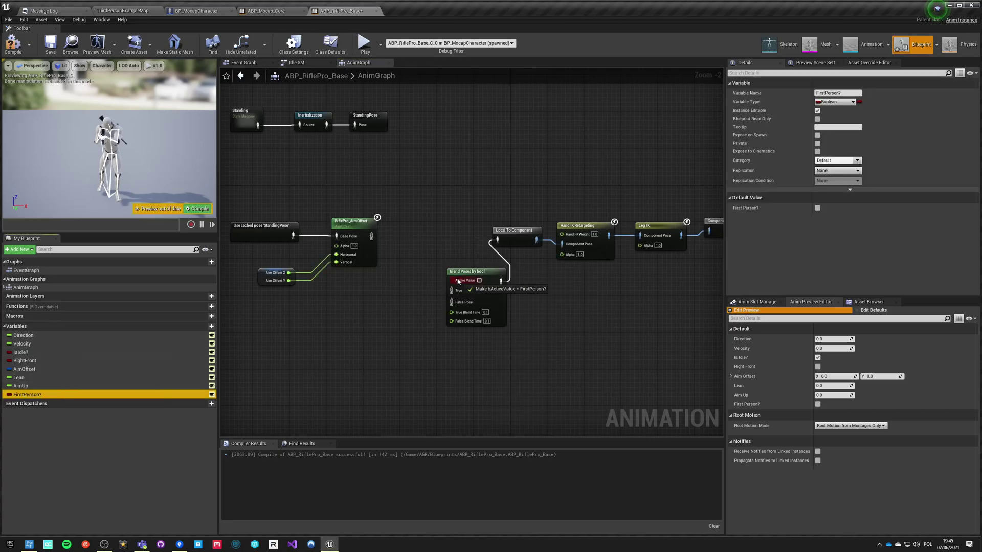
- Move the StandingPose and RiflePro_AimOffset nodes lower in the graph and connect the aim offset to the blend's False Pose
scroll(430, 270, up, 2)
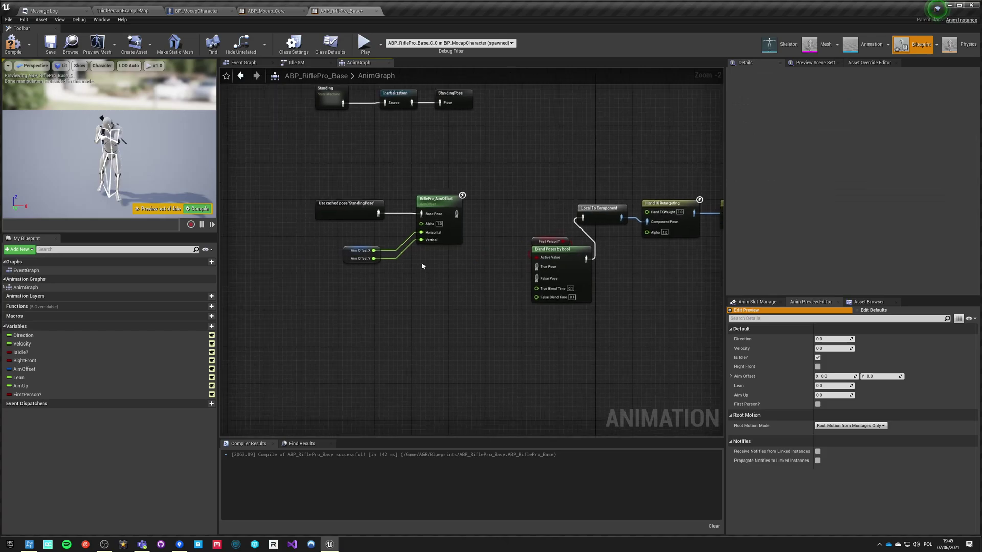
drag(307, 189, 516, 289)
drag(483, 204, 484, 349)
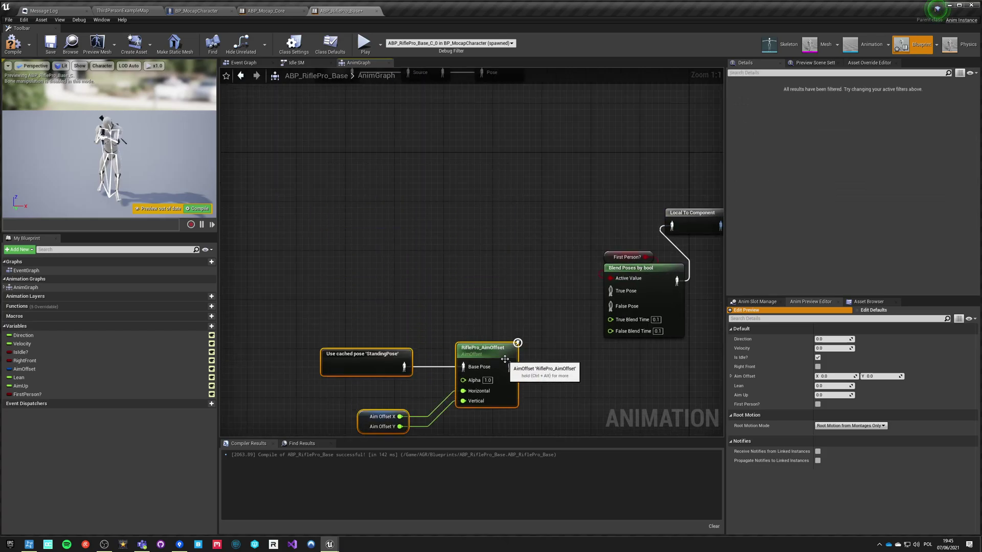
click(327, 311)
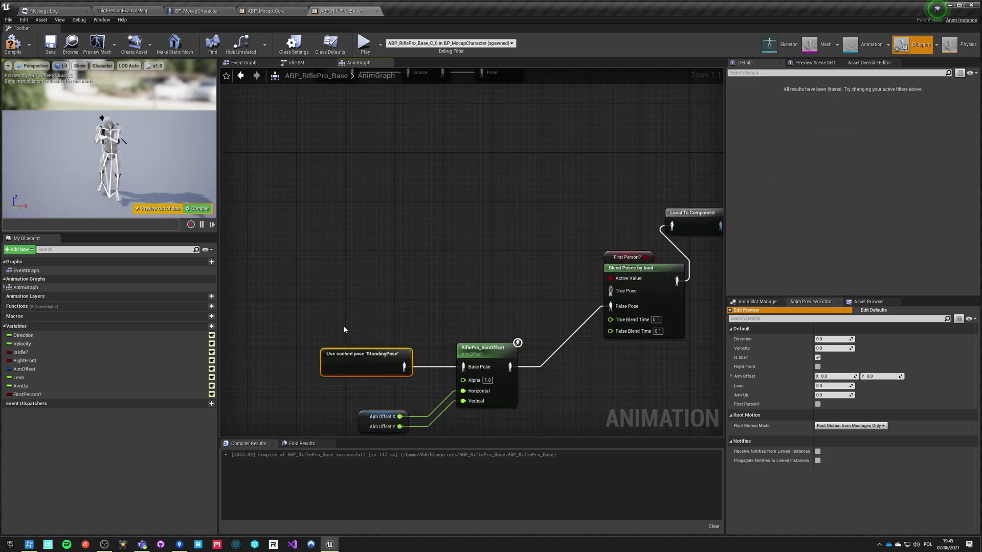
- Duplicate the cached StandingPose and RiflePro_AimOffset nodes and place the copies above the originals
drag(403, 371, 496, 400)
key(ctrl+c)
click(414, 211)
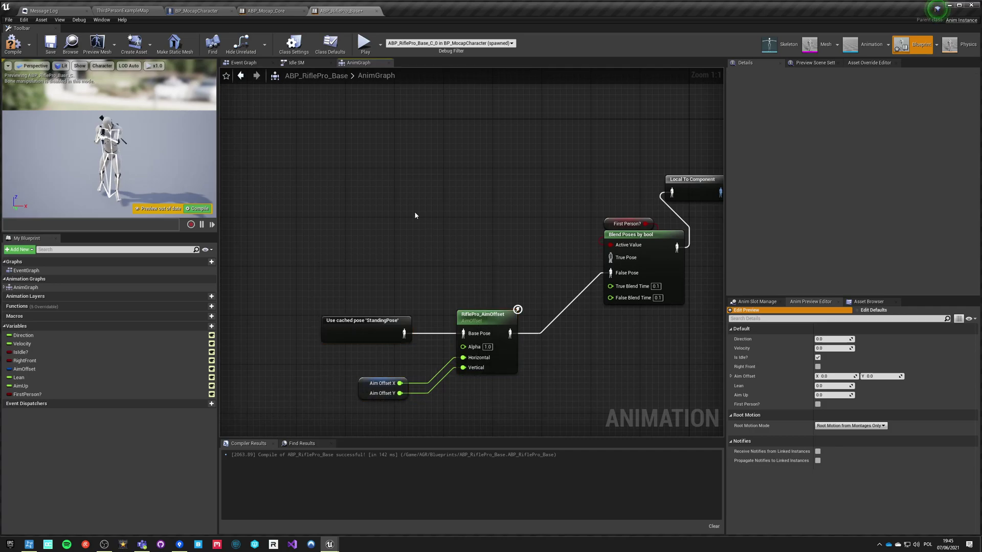
key(ctrl+v)
drag(508, 224, 480, 224)
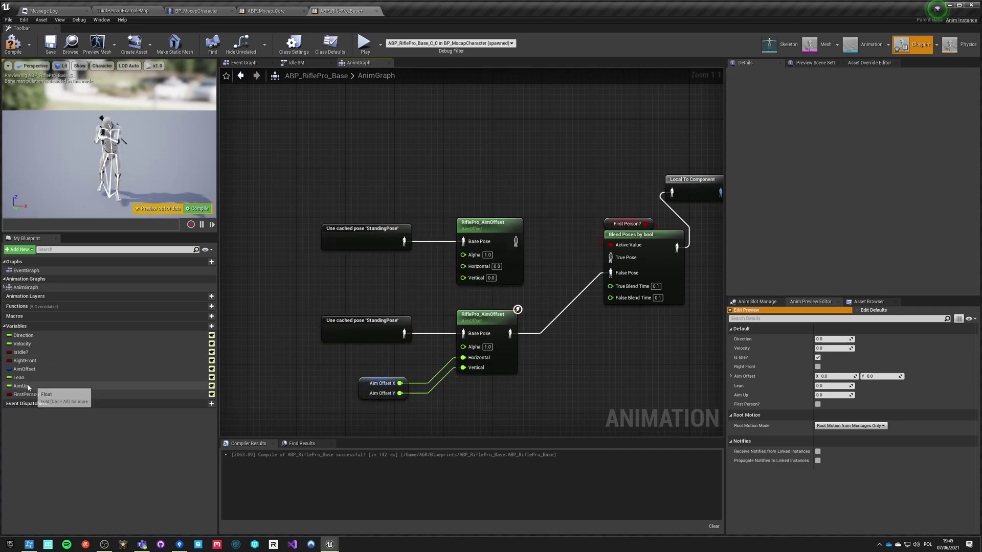
- Feed the AimUp variable into the Vertical input of the duplicated RiflePro_AimOffset node
drag(21, 386, 334, 307)
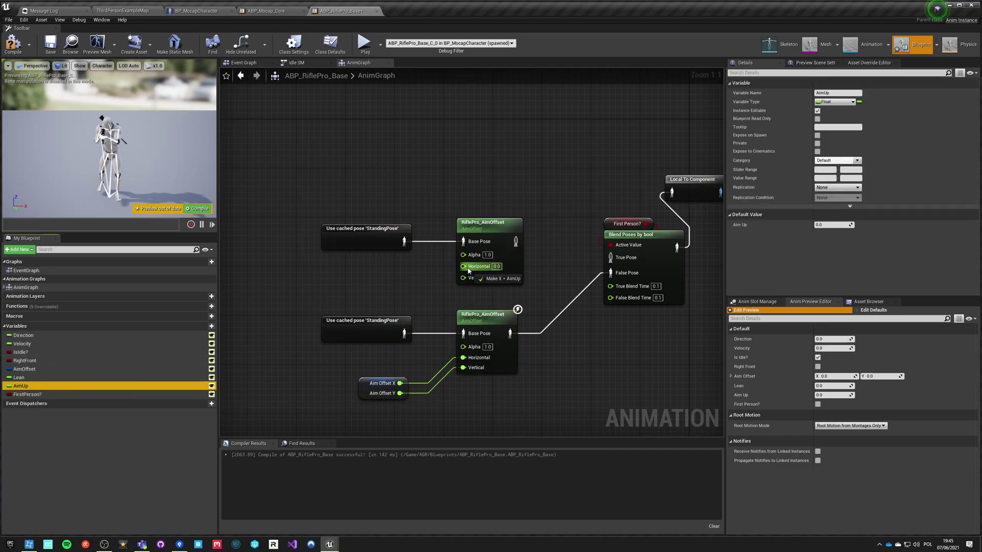
drag(467, 281, 464, 278)
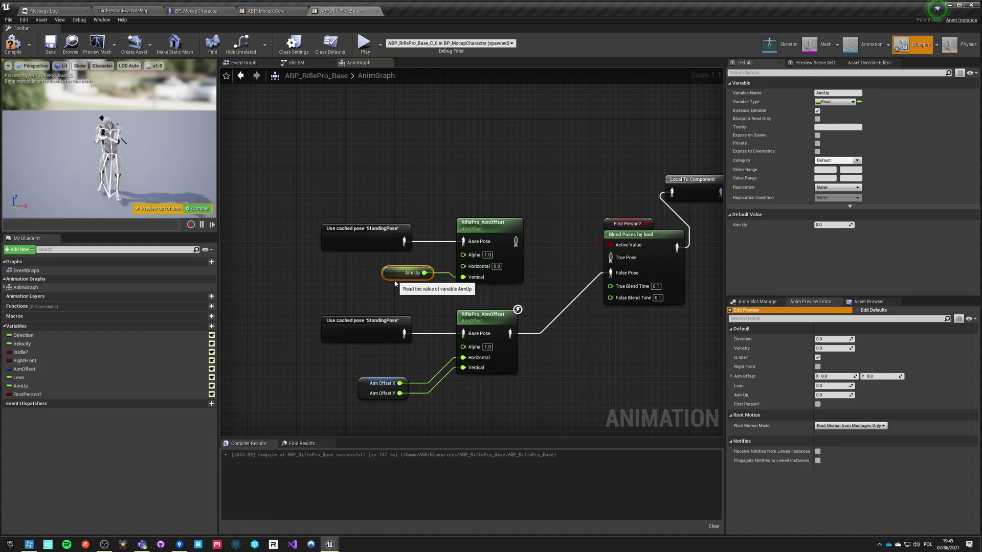
click(567, 280)
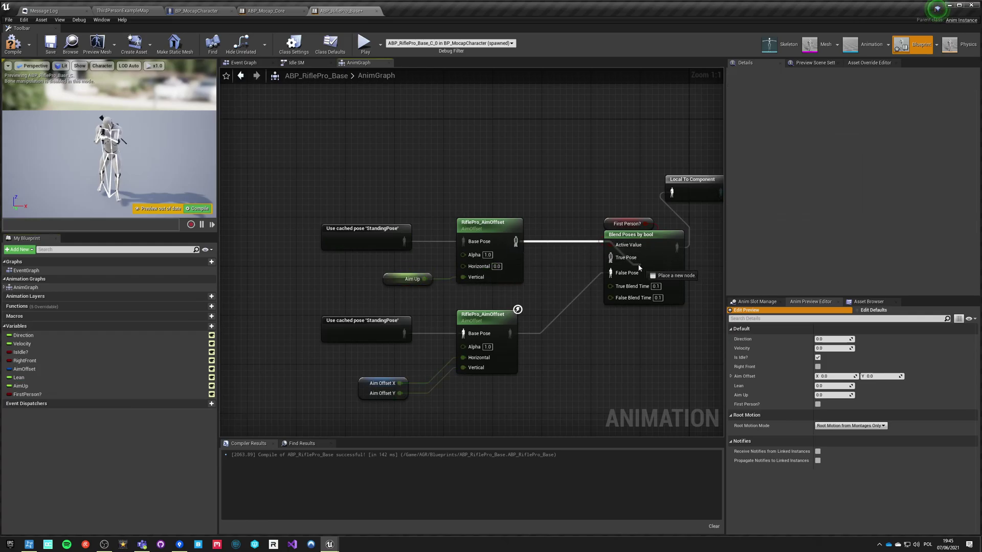
- Connect the duplicated aim offset to the blend's True Pose and set the True and False Blend Times to 0.25
text(0.25)
key(Tab)
text(0.25)
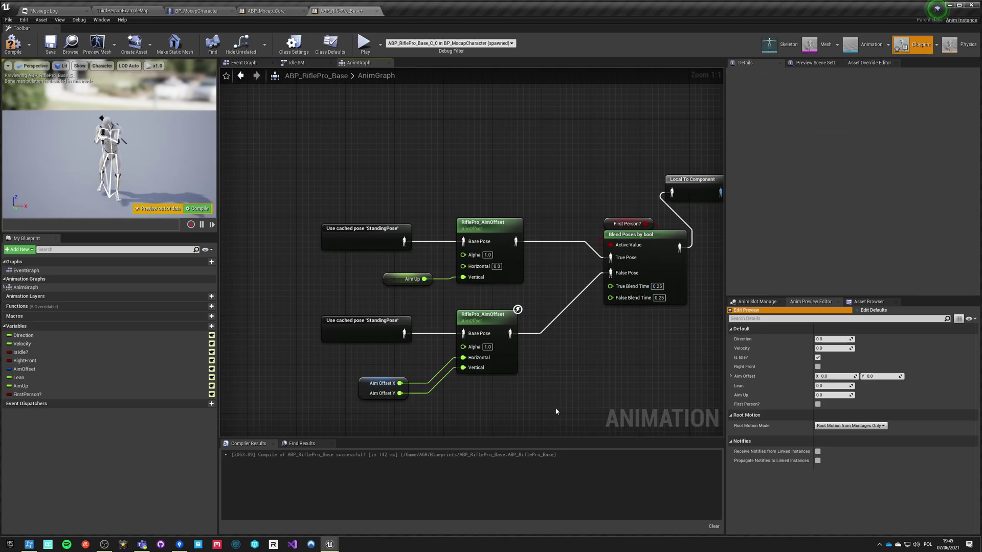
- Compile and save ABP_RiflePro_Base, and playtest the blended aim offset
right_drag(557, 412, 441, 371)
scroll(482, 347, down, 2)
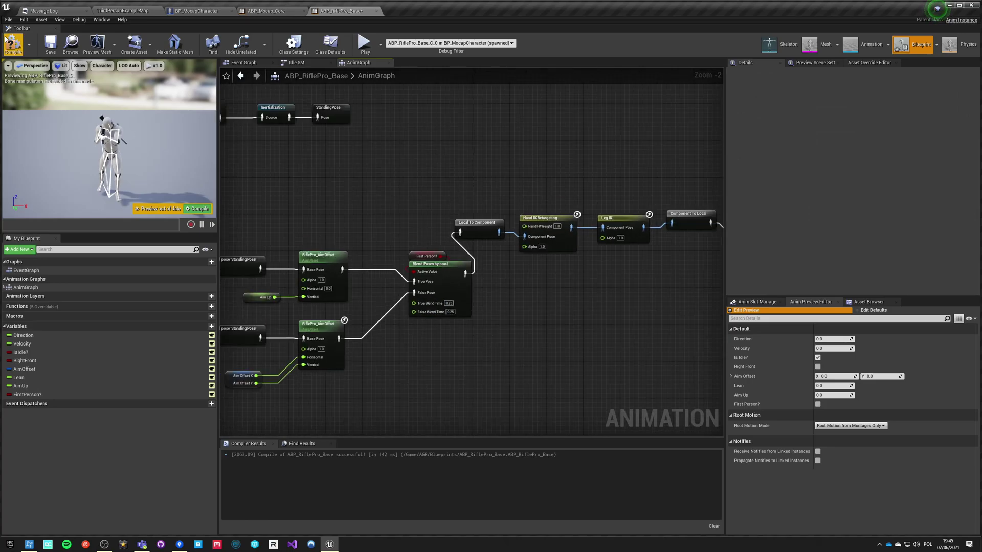
click(44, 48)
click(365, 44)
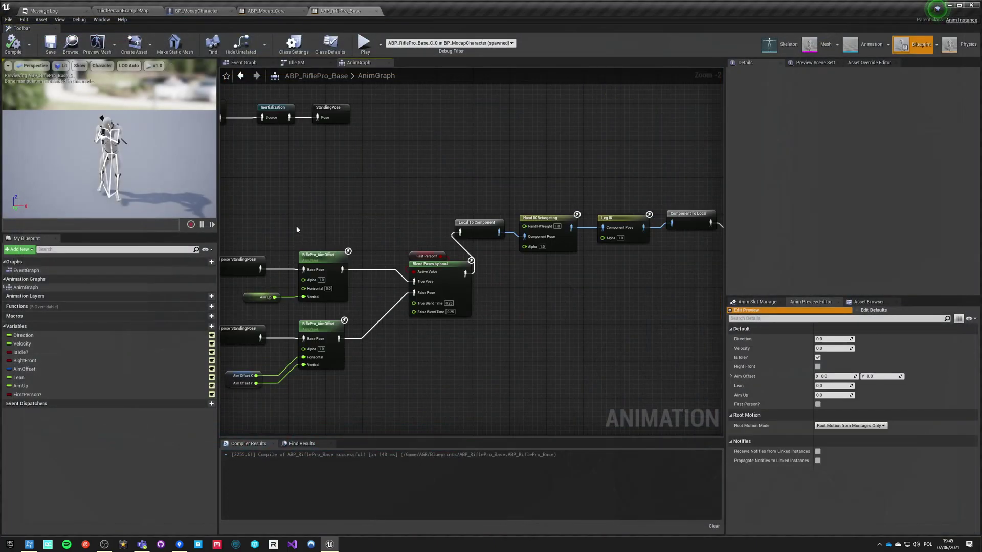
- In ABP_Mocap_Core, swap the Delta (Rotator) inputs so Get Control Rotation feeds A and GetActorRotation feeds B, and compile
right_drag(296, 230, 427, 218)
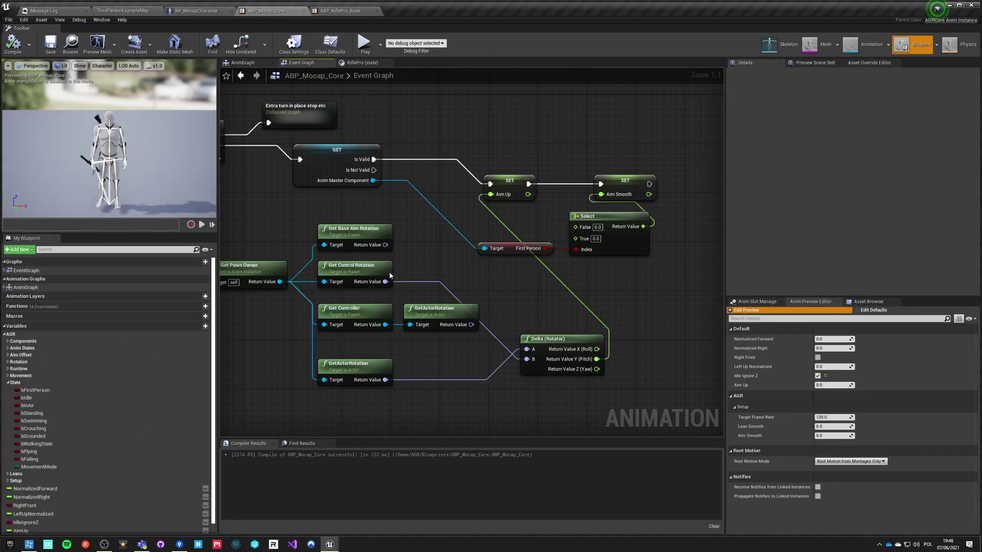
drag(386, 282, 517, 365)
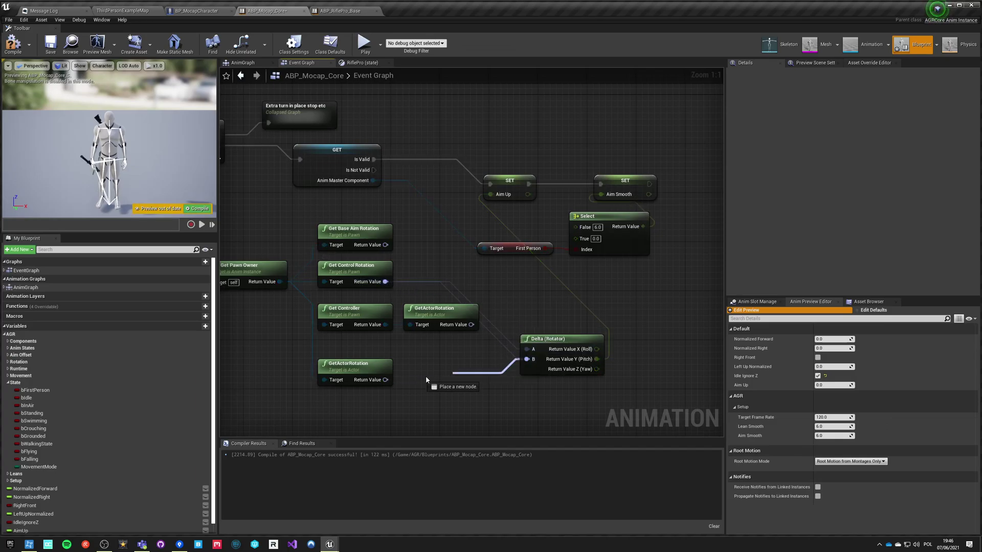
click(13, 44)
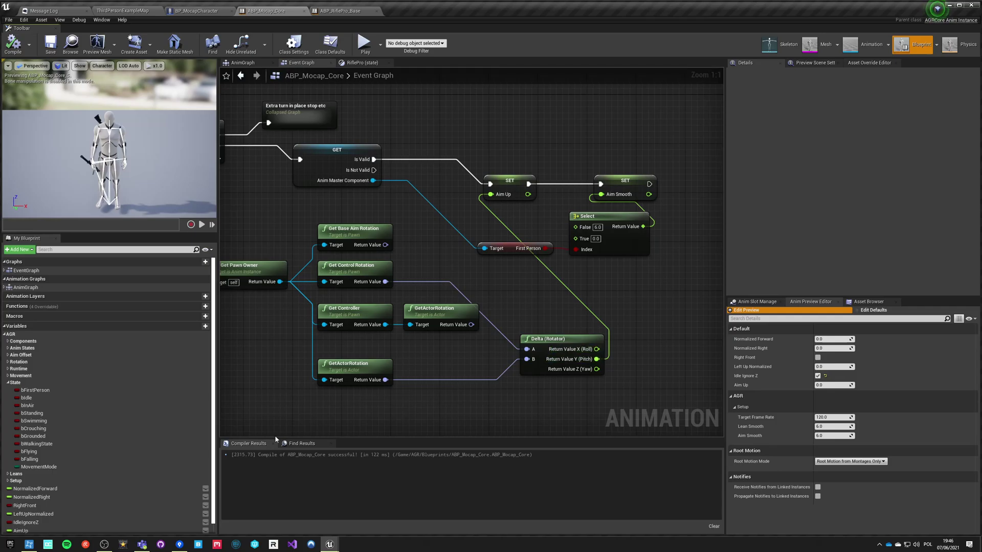
- Playtest the rifle aiming in first person and slow the game down with the slomo console command
click(363, 43)
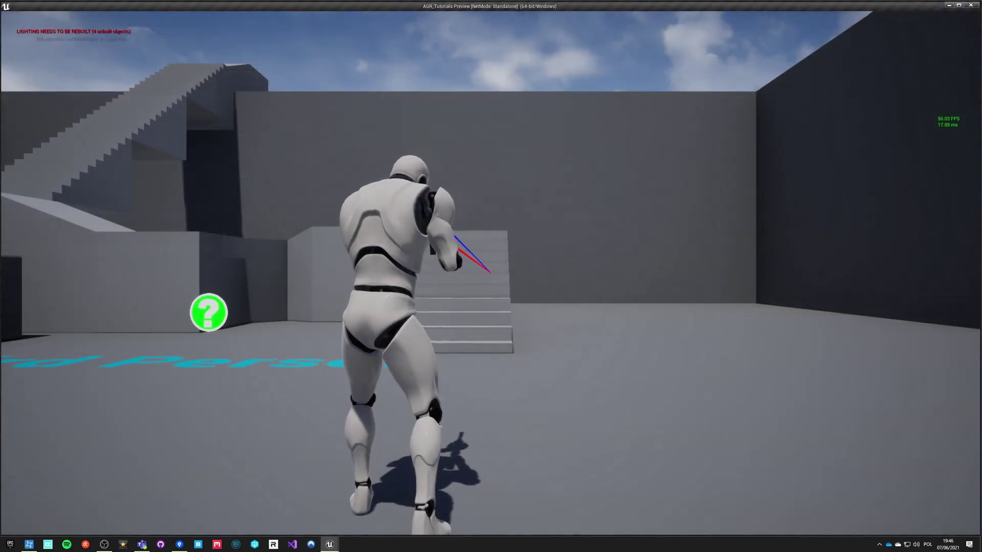
key(v)
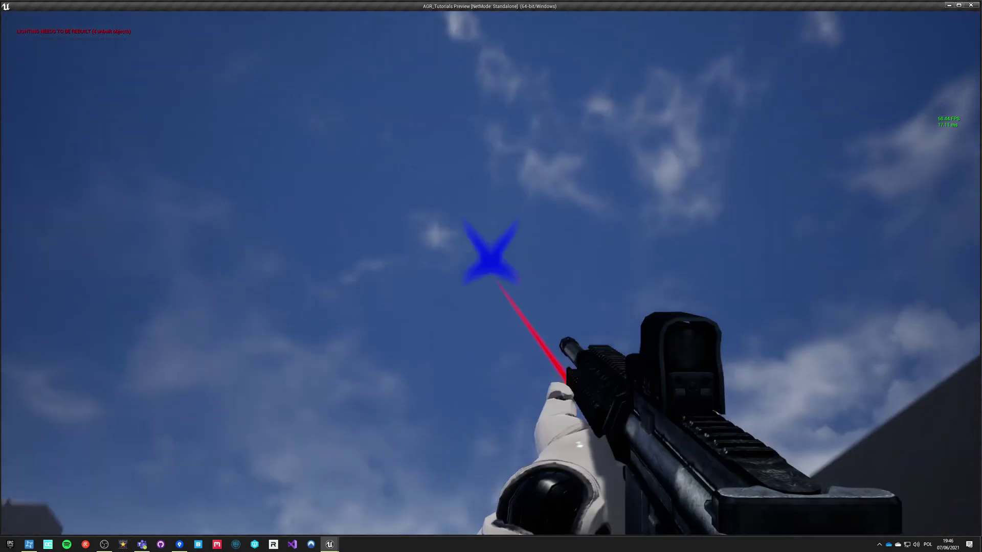
key(grave)
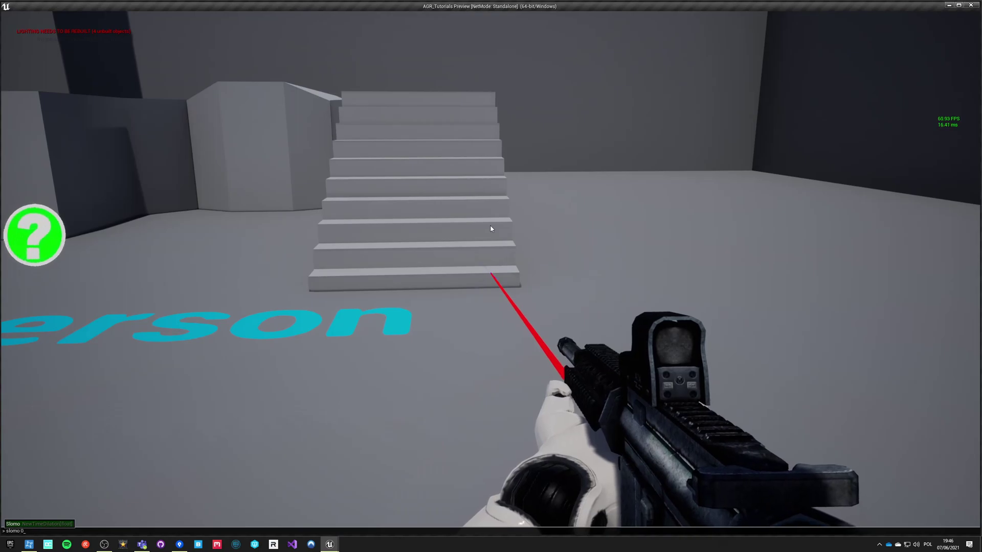
key(Return)
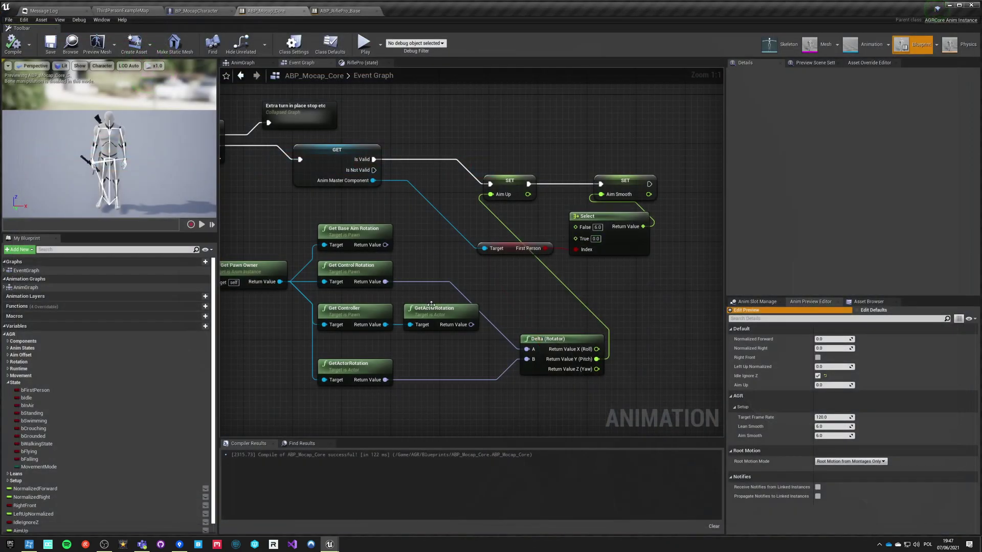
- Return to the AnimGraph of ABP_RiflePro_Base to review the two aim offset branches and their blend
right_drag(286, 229, 350, 204)
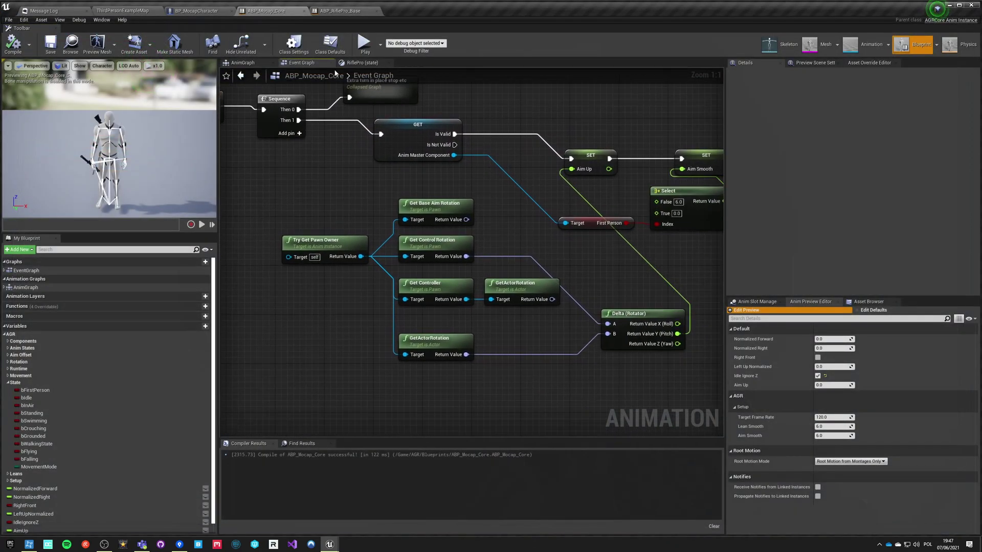
click(340, 13)
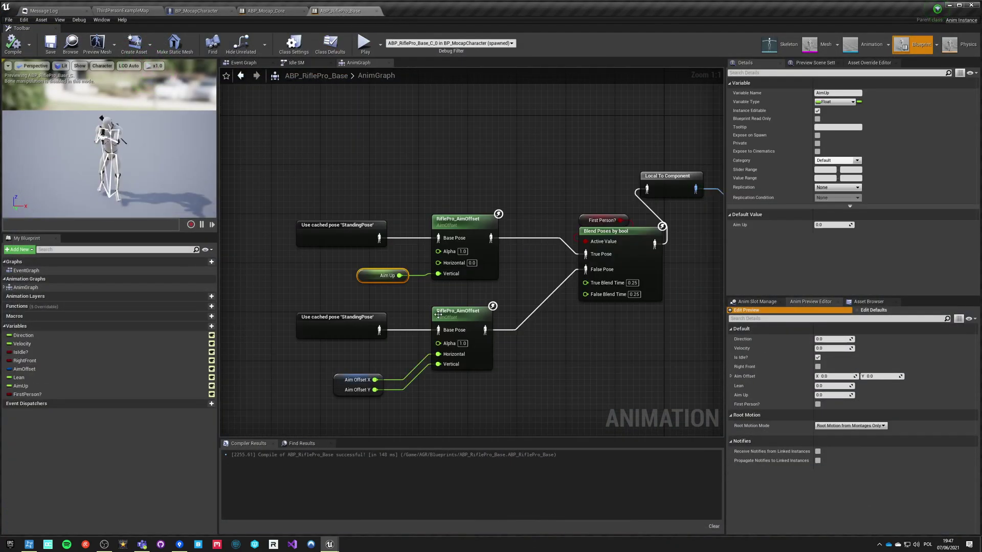
- Playtest the rifle aiming, switching the character to the first-person view
drag(510, 250, 509, 249)
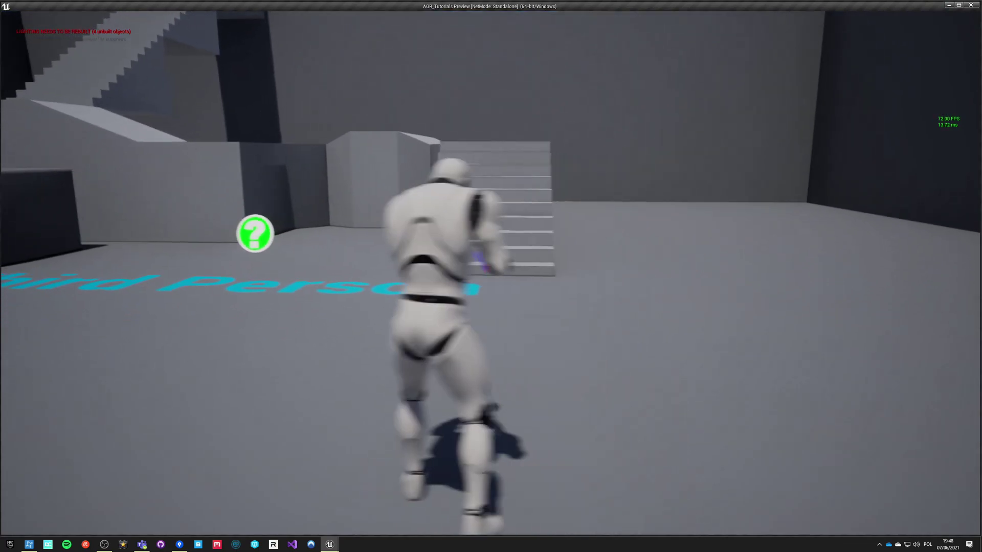
key(v)
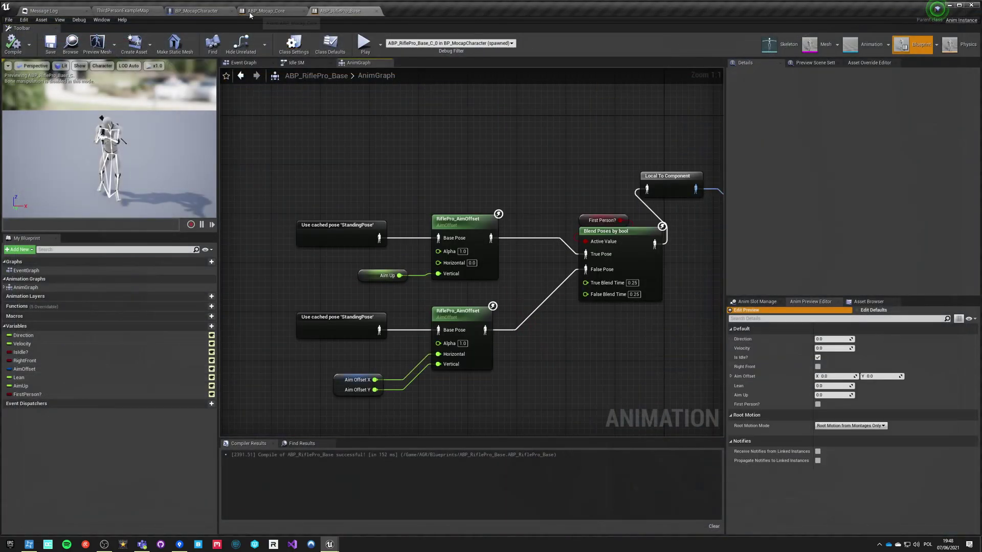
- In ABP_Mocap_Core, feed Get Base Aim Rotation into input A of the Delta (Rotator) node, compile and playtest
click(251, 11)
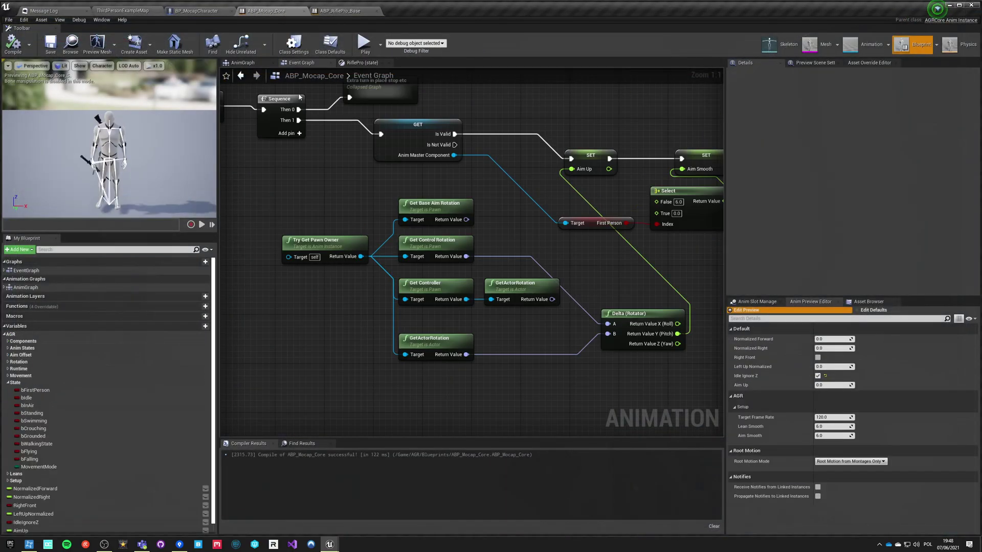
right_drag(512, 244, 426, 228)
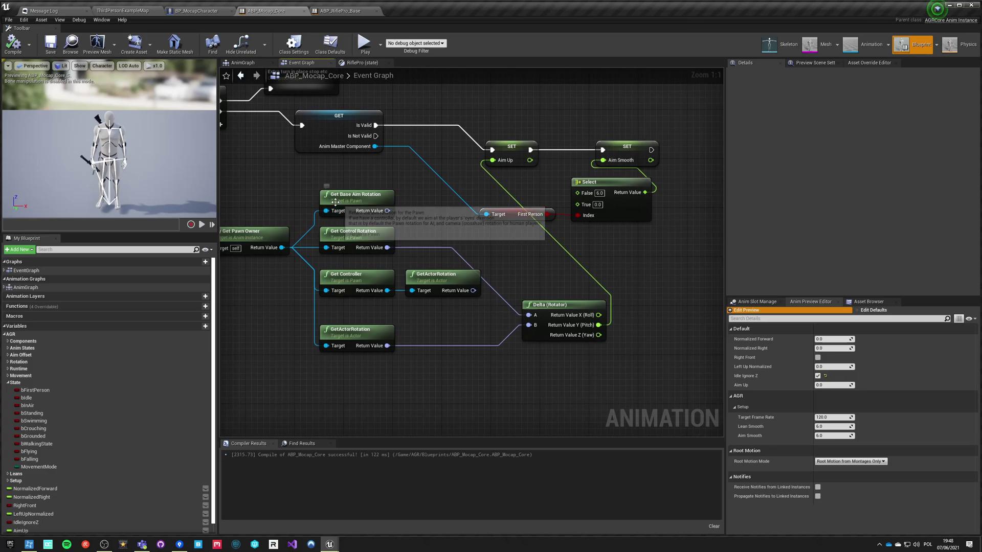
drag(387, 211, 535, 317)
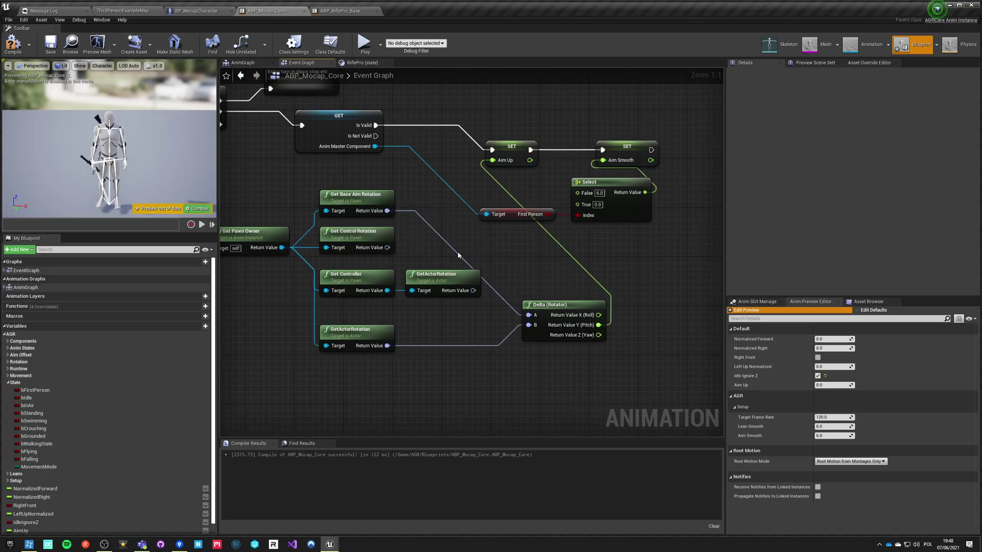
click(13, 45)
click(364, 44)
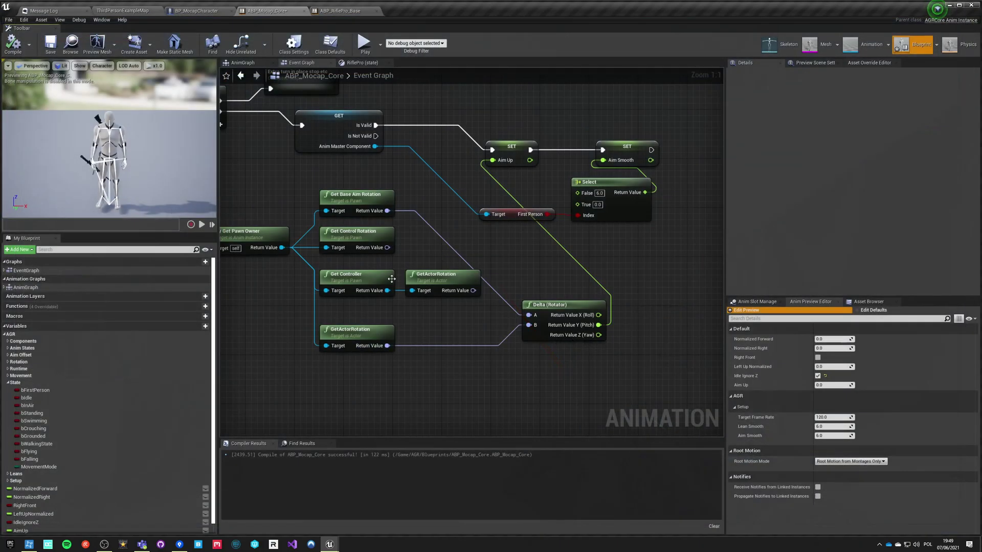
- Reconnect Get Control Rotation to input A of Delta (Rotator), move the controller's GetActorRotation node clear of the wire, and compile
drag(473, 290, 523, 312)
drag(388, 248, 529, 315)
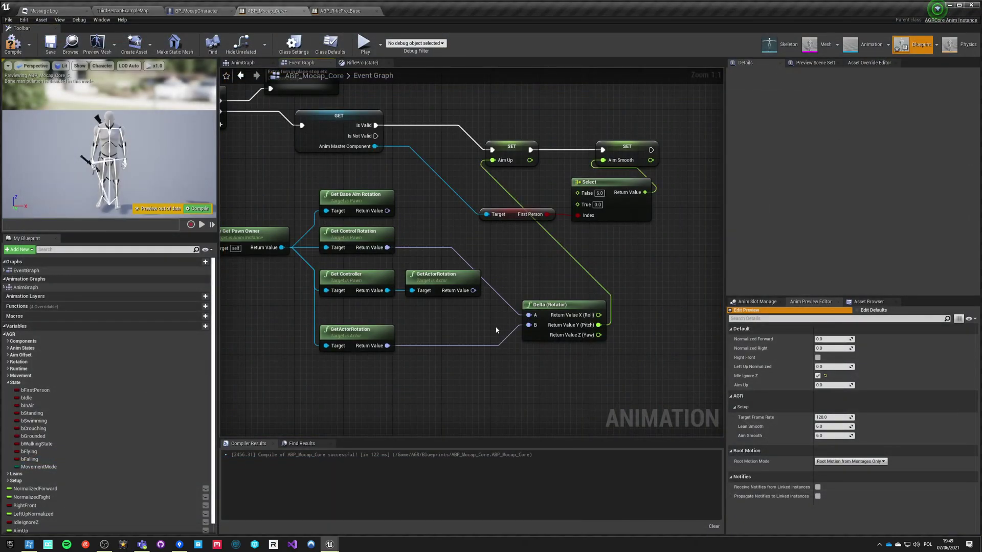
drag(438, 275, 438, 299)
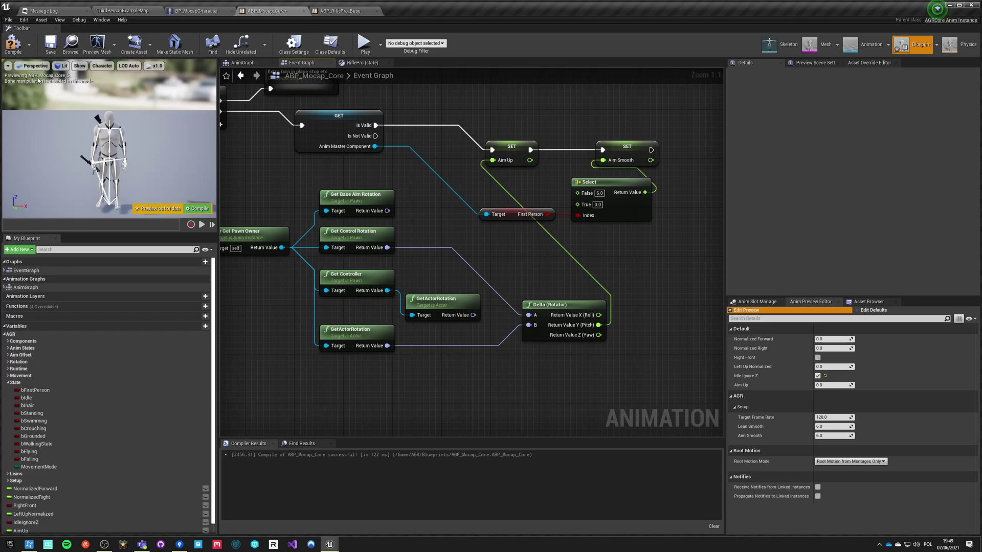
click(32, 49)
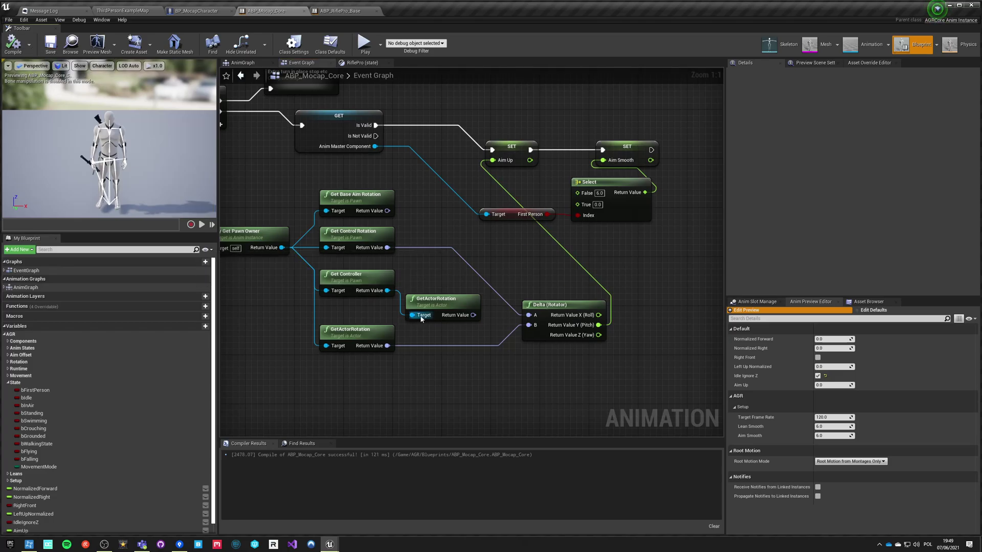
- In ABP_RiflePro_Base, open the Idle SM state machine nested in the Idle state of Standing
click(340, 11)
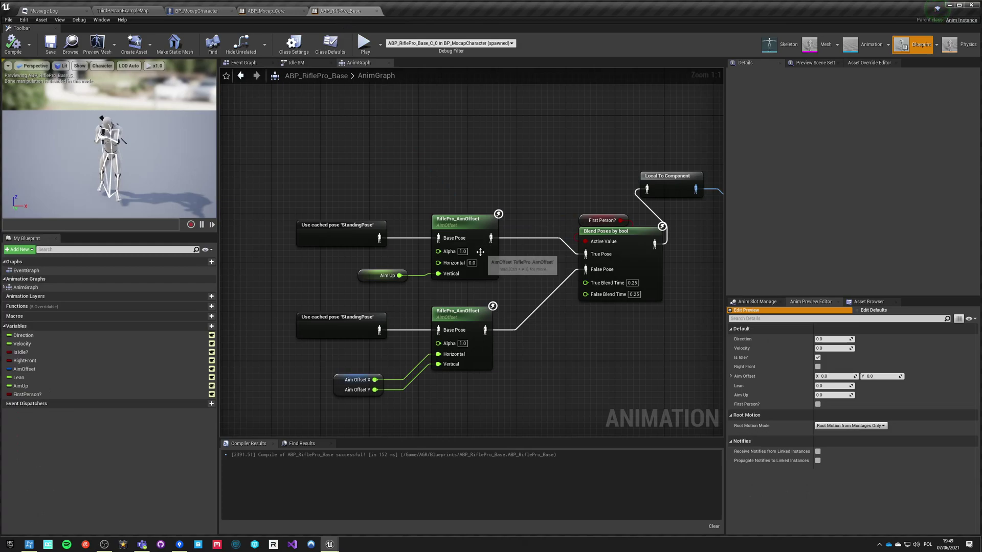
right_drag(460, 195, 489, 375)
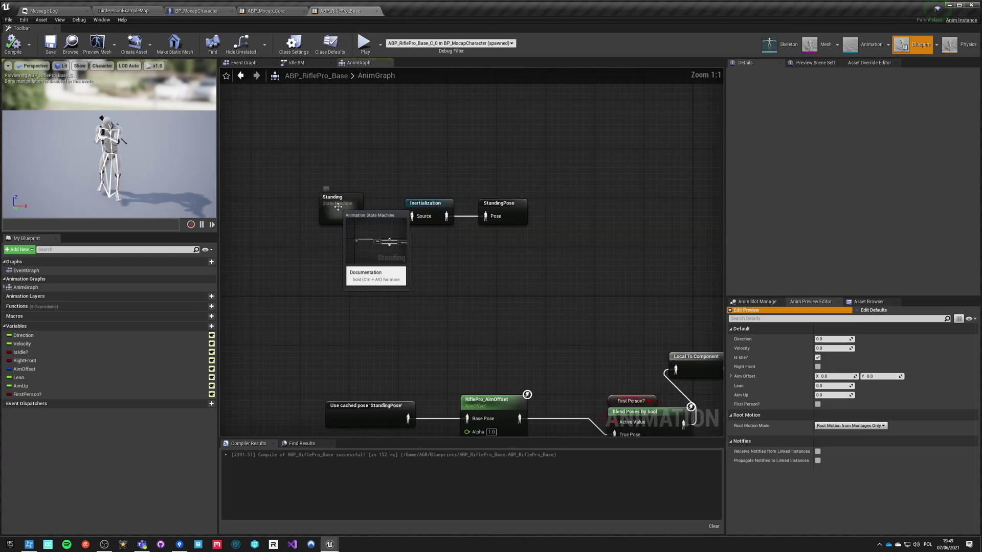
double_click(332, 204)
double_click(474, 252)
double_click(418, 259)
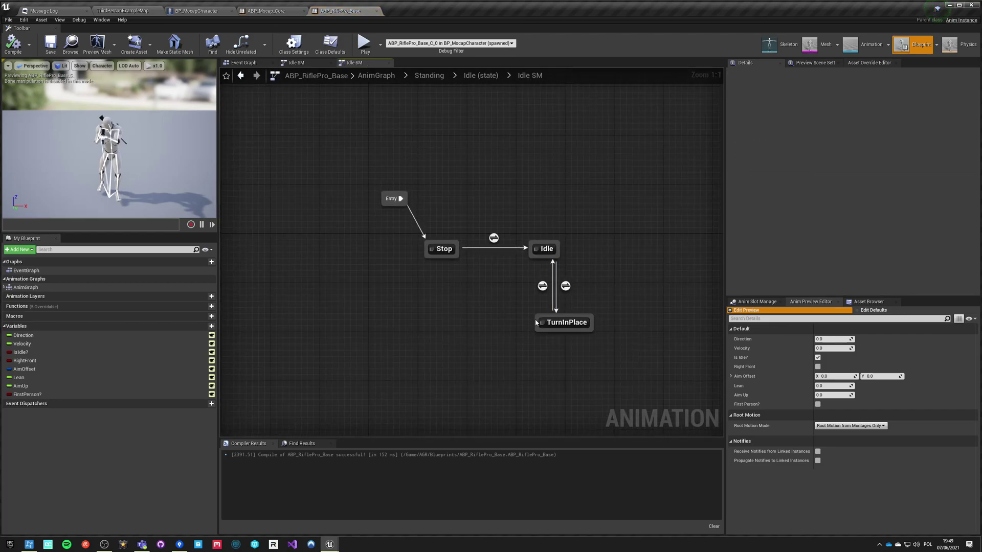
- Delete the Idle to TurnInPlace transition, compile, and playtest the first-person rifle aiming
click(565, 285)
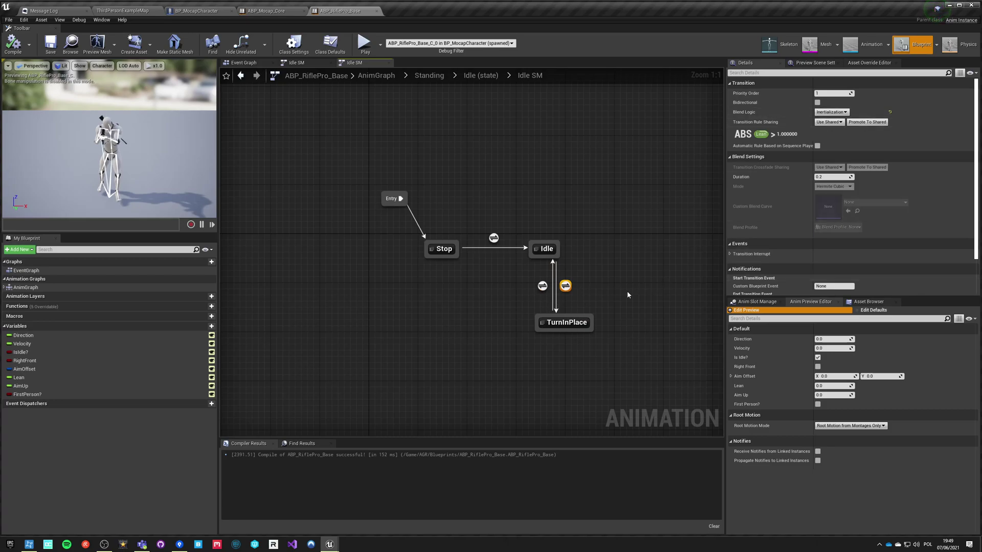
key(Delete)
click(15, 44)
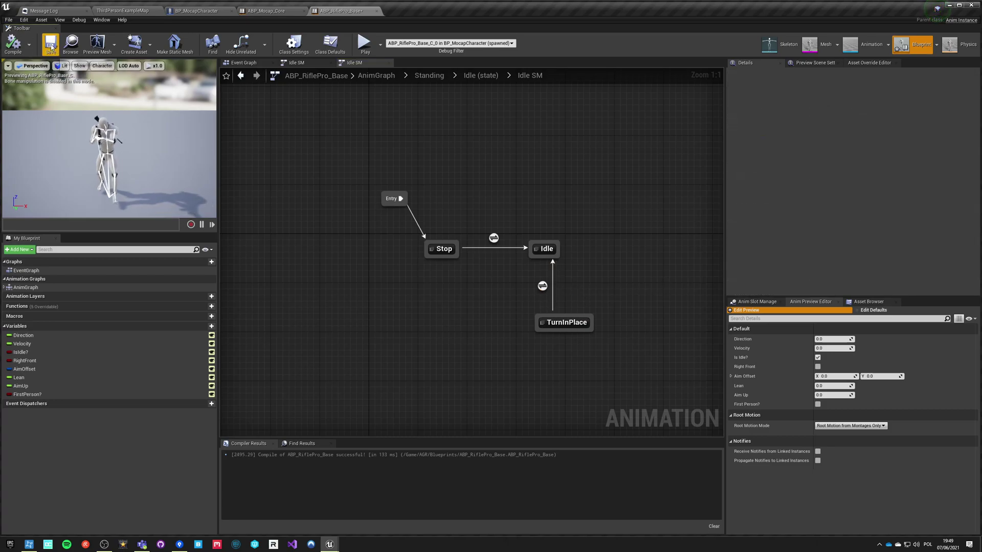
click(364, 44)
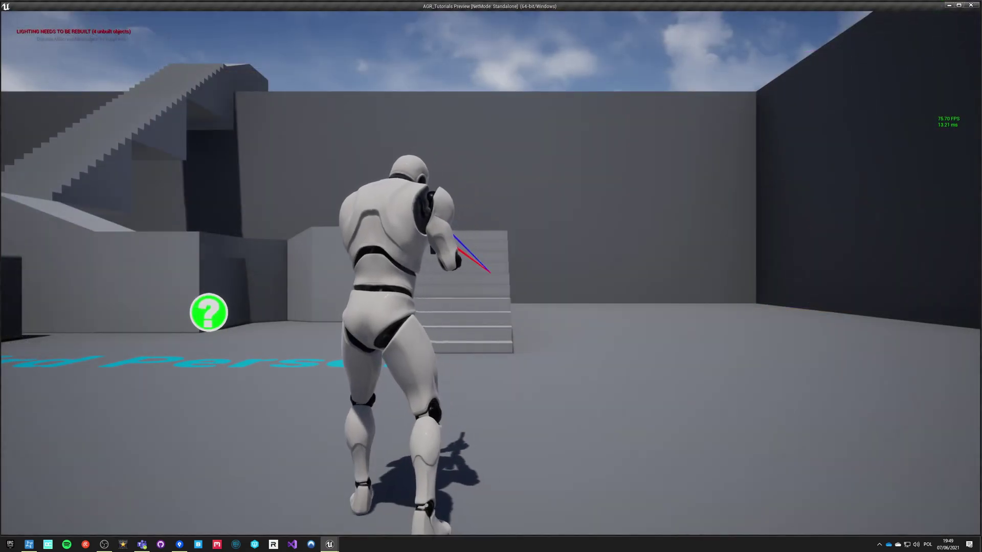
key(v)
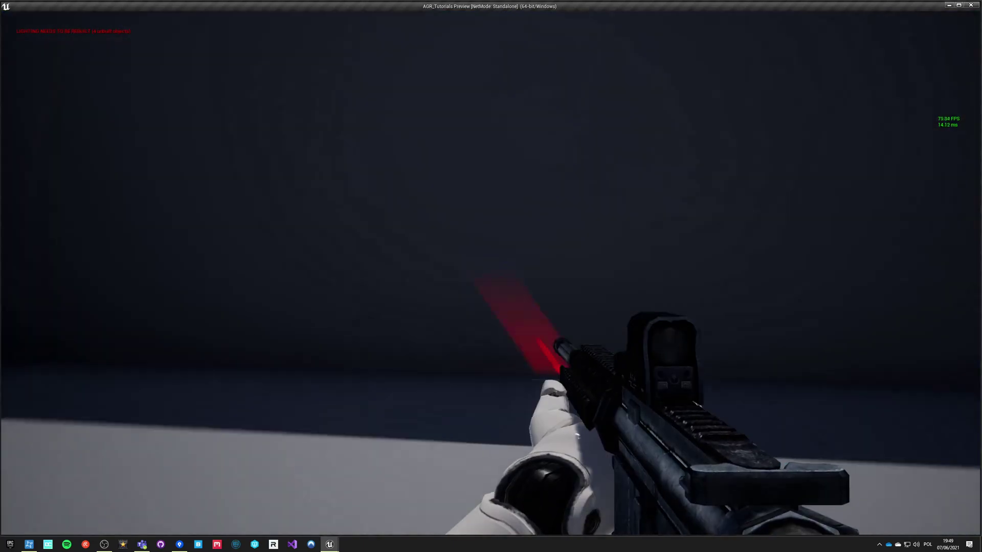
key(Escape)
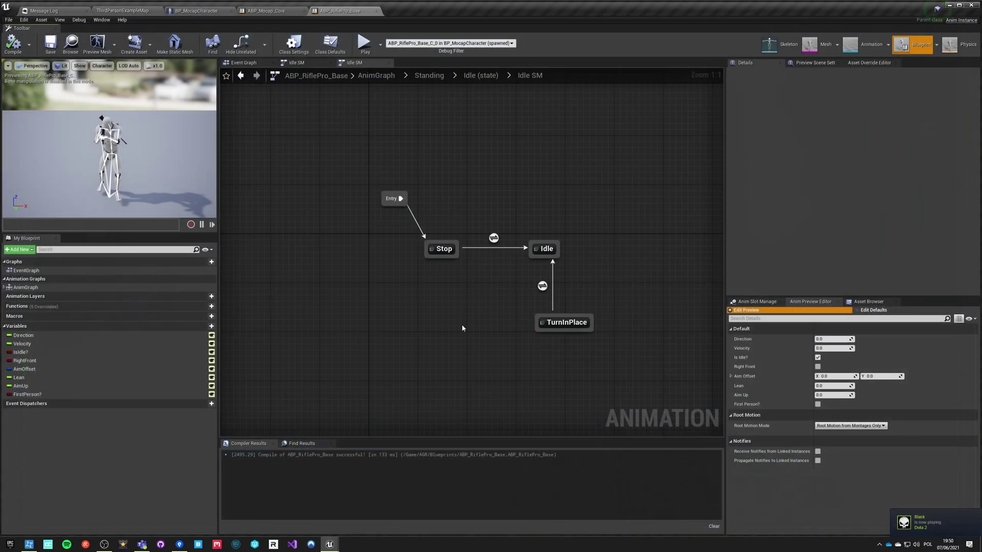
- Recreate the transition from Idle to TurnInPlace and copy the Lean, ABS and greater-than nodes from the TurnInPlace to Idle rule
drag(558, 262, 569, 307)
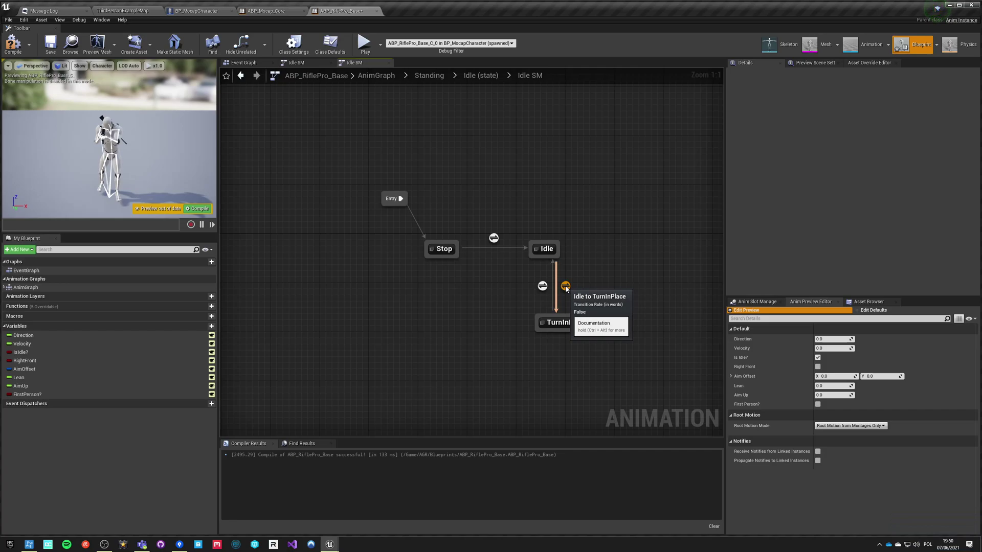
click(565, 287)
click(543, 286)
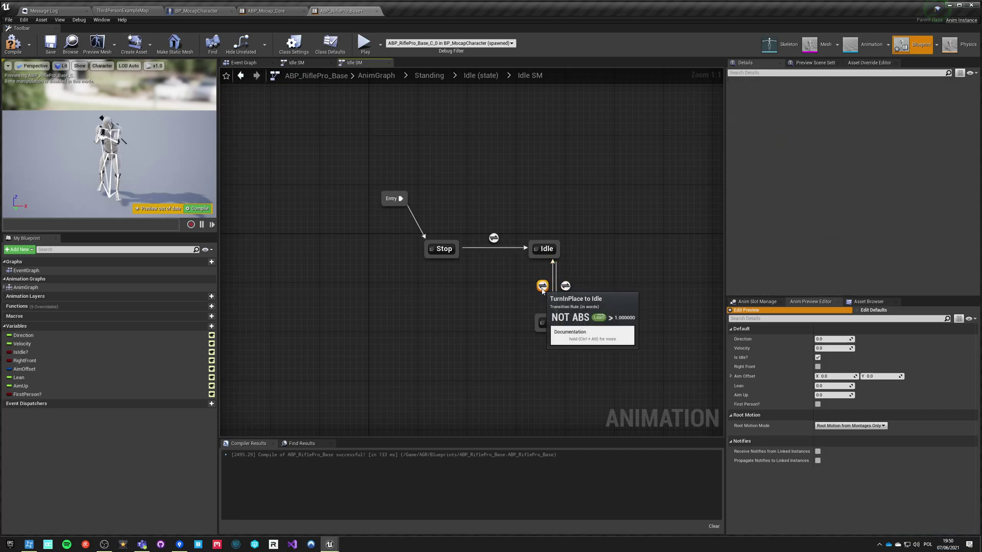
double_click(539, 285)
right_drag(539, 287, 636, 330)
drag(362, 210, 504, 310)
click(527, 77)
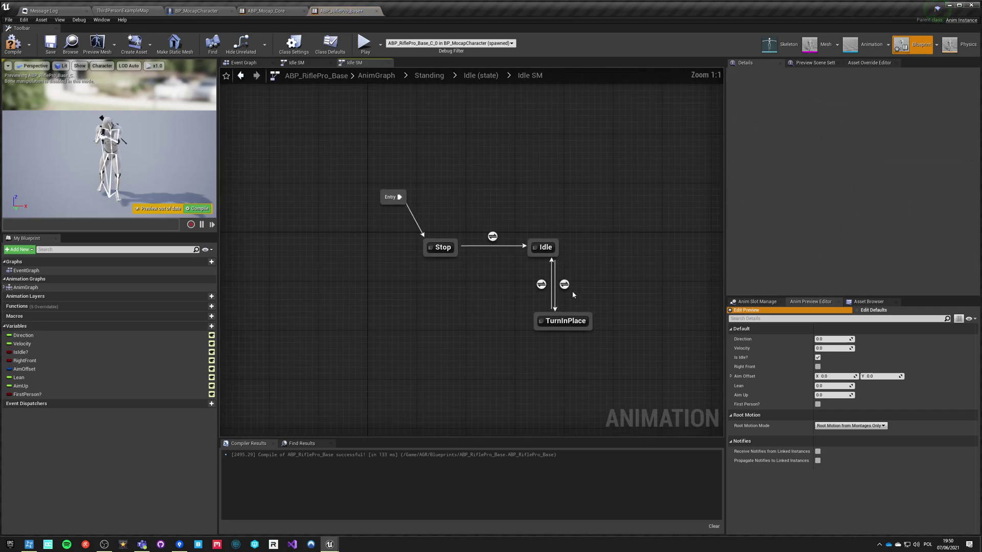
- Paste the Lean condition into the Idle to TurnInPlace rule and connect the greater-than output to Can Enter Transition
double_click(564, 285)
key(ctrl+v)
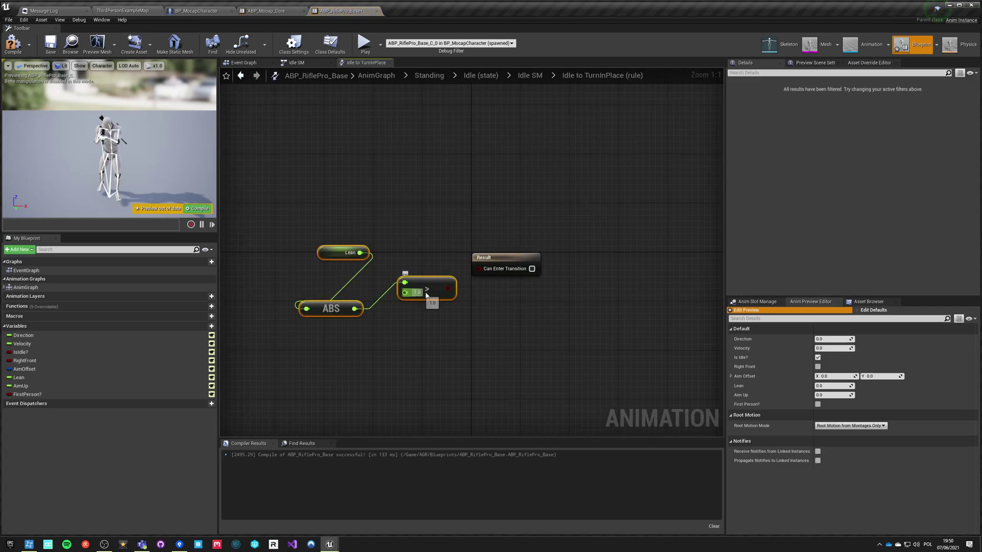
drag(477, 274, 478, 269)
click(464, 184)
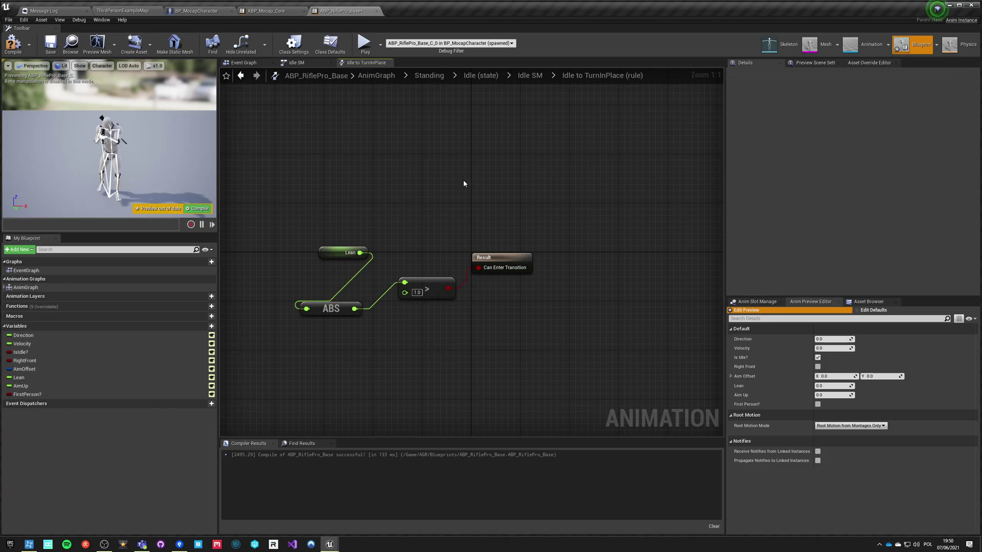
click(532, 77)
- Set the Idle to TurnInPlace transition's Blend Logic to Inertialization and adjust the blend Duration of both transitions between Idle and TurnInPlace
click(566, 286)
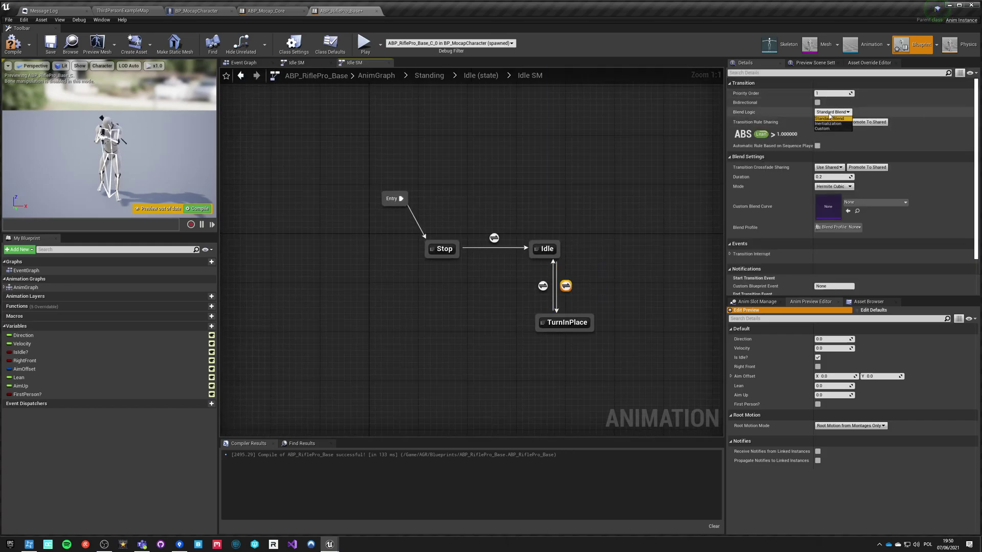
click(828, 124)
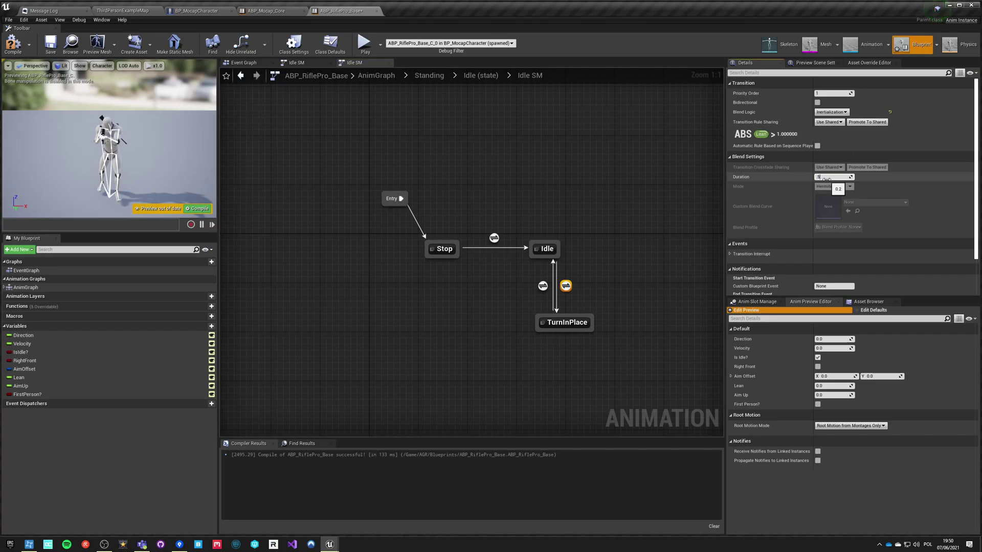
click(543, 286)
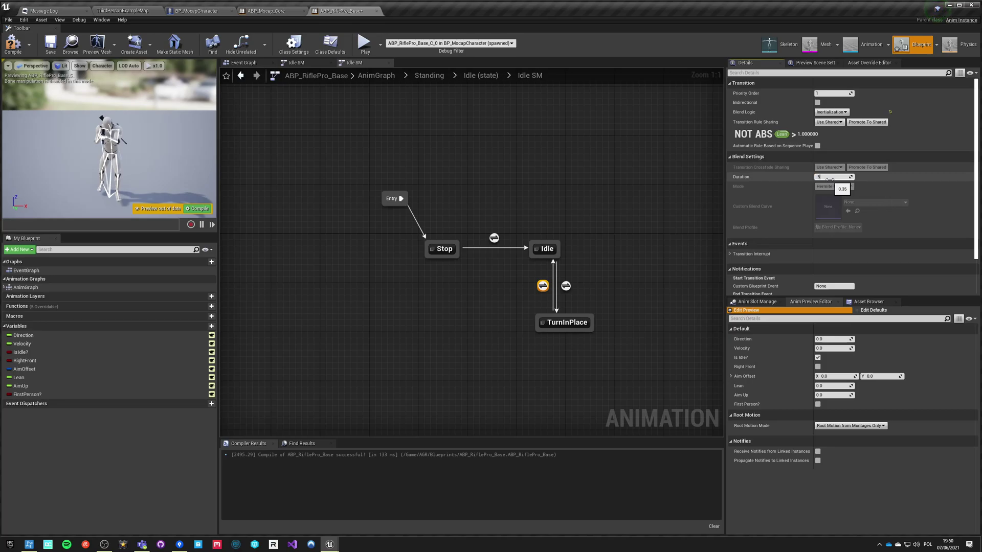
click(378, 163)
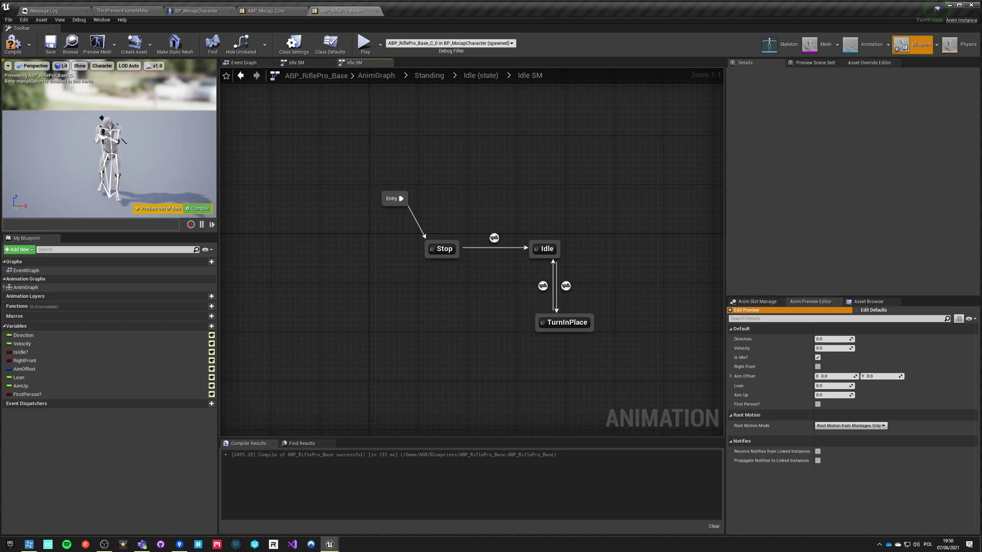
- Compile ABP_RiflePro_Base and playtest turning in place with the rifle in first person
click(20, 48)
click(364, 43)
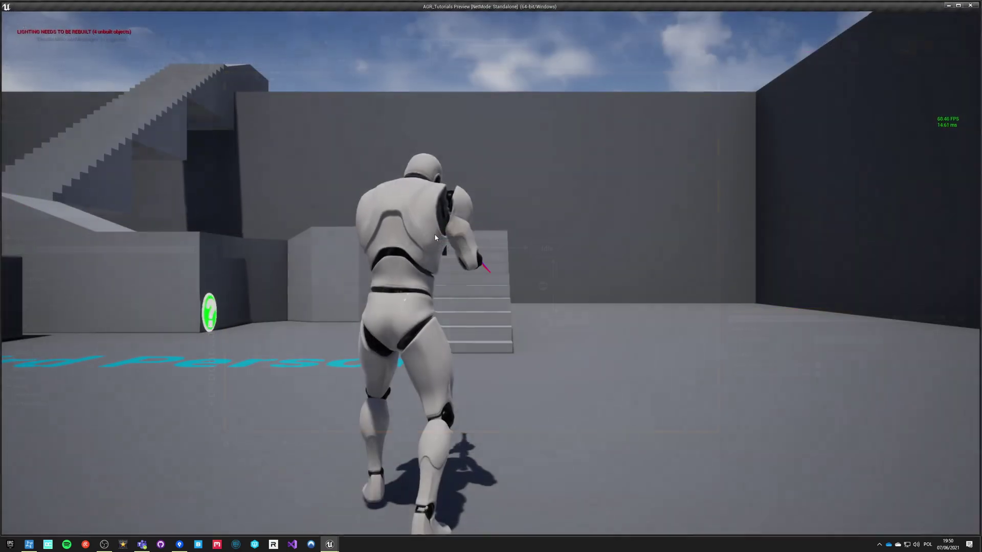
key(v)
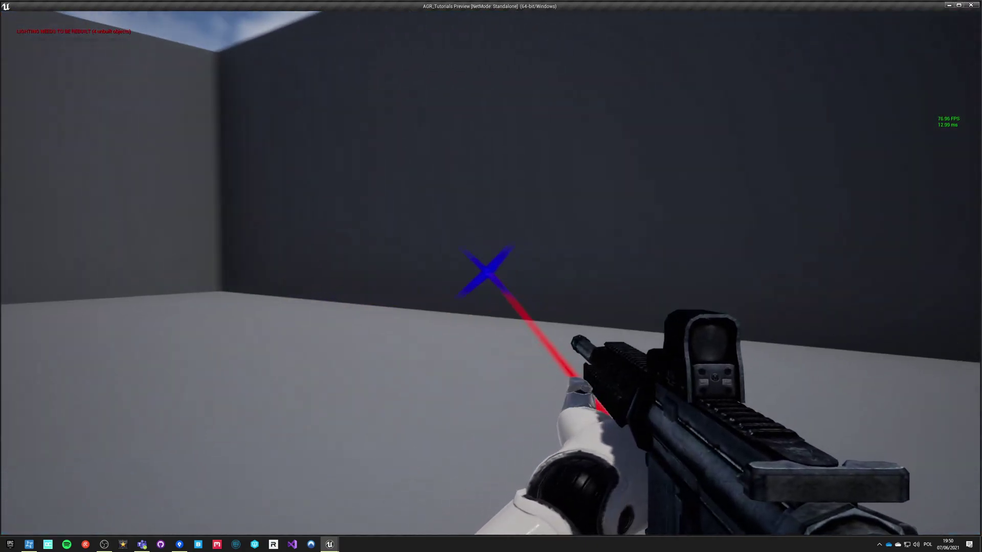
key(Escape)
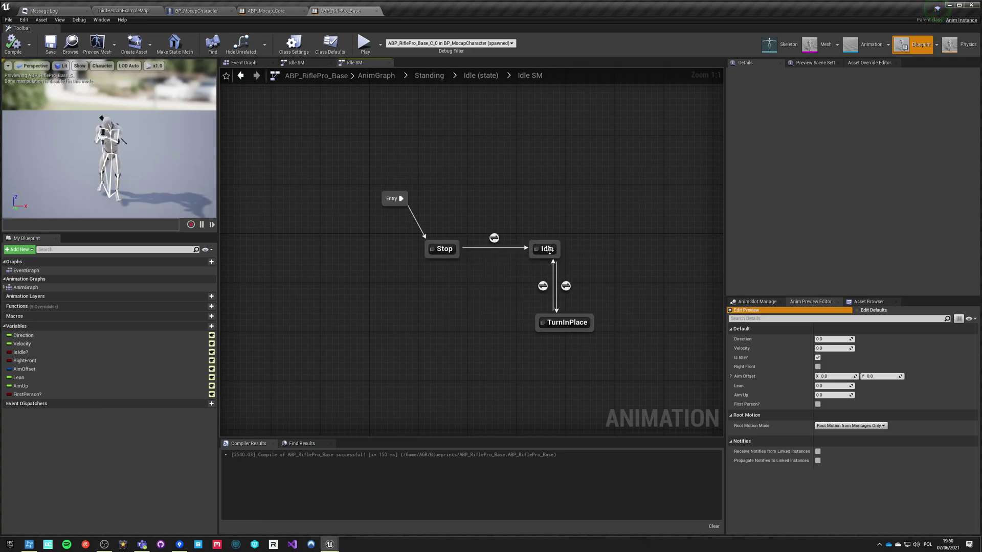
- In the TurnInPlace state, set the Transition Type of the Blend Poses by bool node to Inertialization and compile
double_click(544, 250)
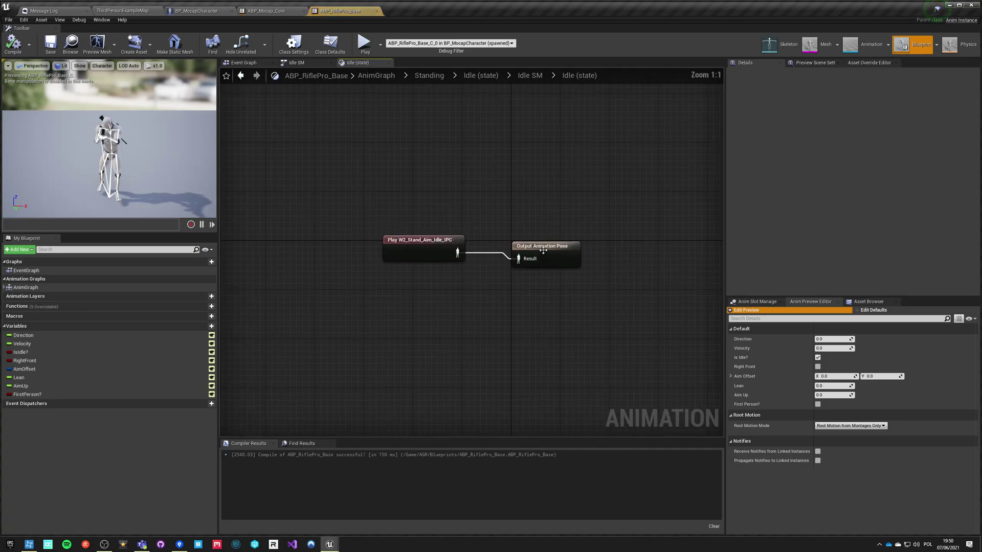
click(531, 77)
double_click(581, 326)
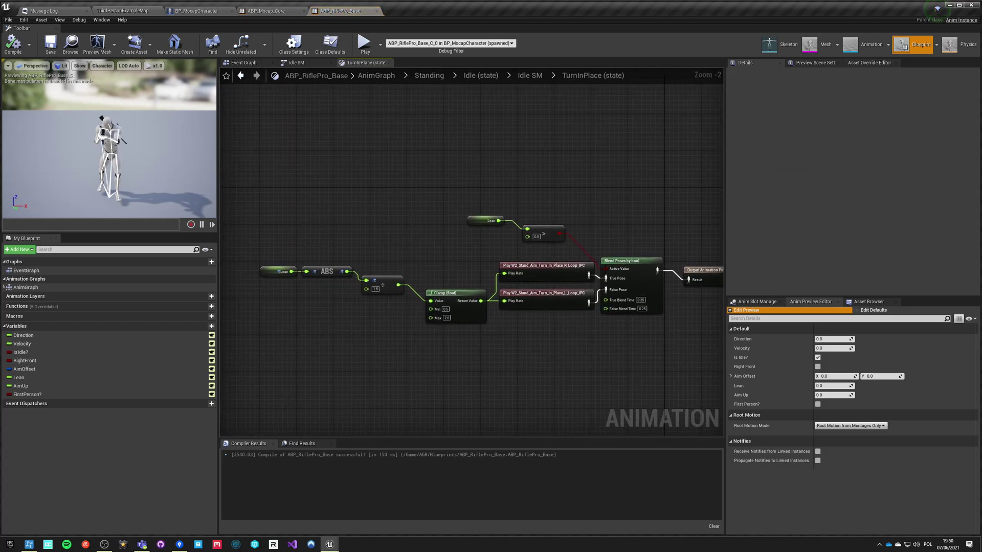
scroll(648, 301, up, 2)
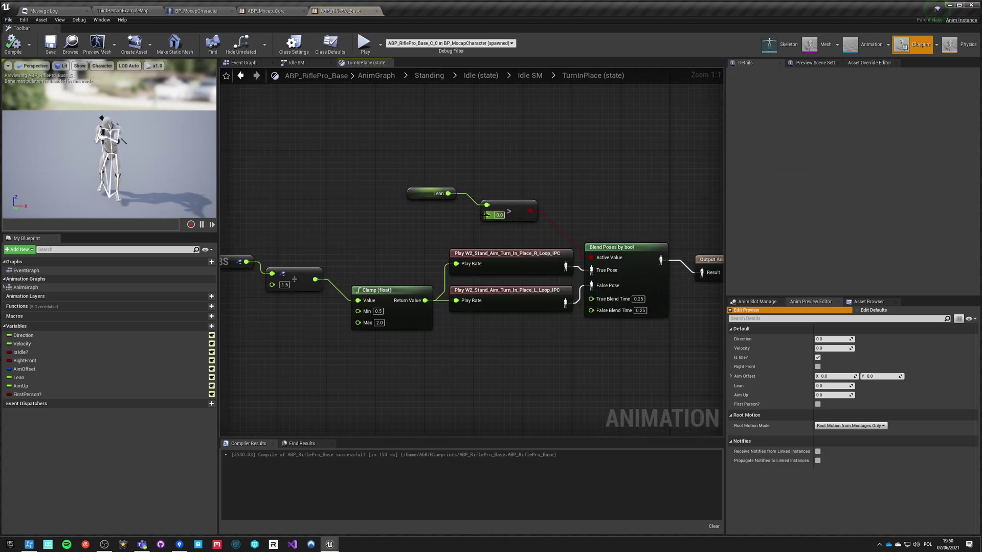
click(625, 252)
right_drag(625, 266, 570, 259)
click(834, 129)
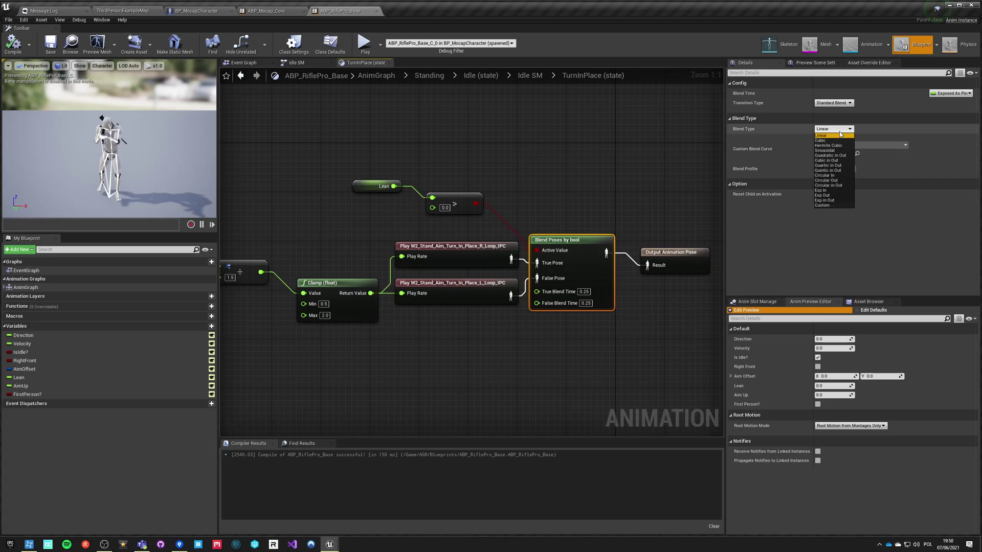
click(828, 141)
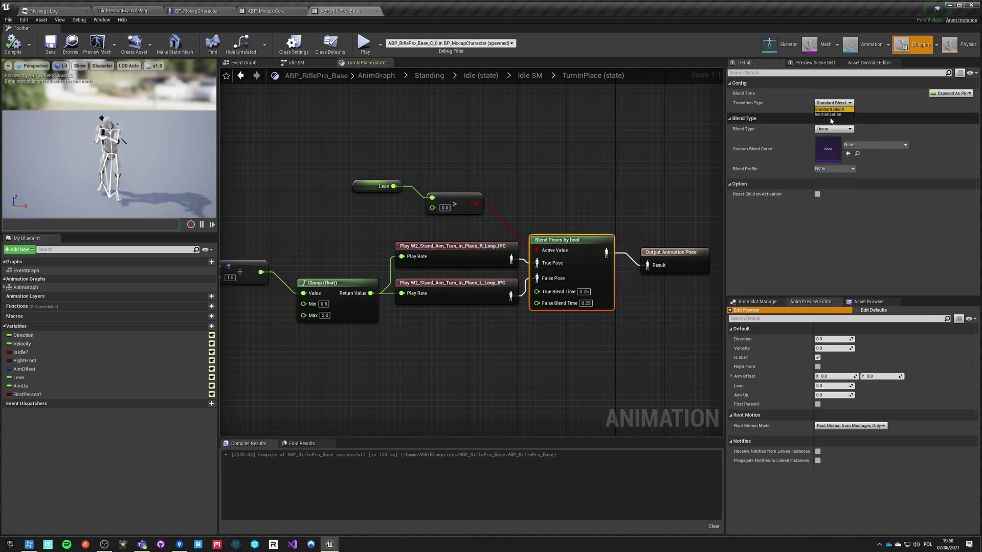
click(587, 148)
click(13, 45)
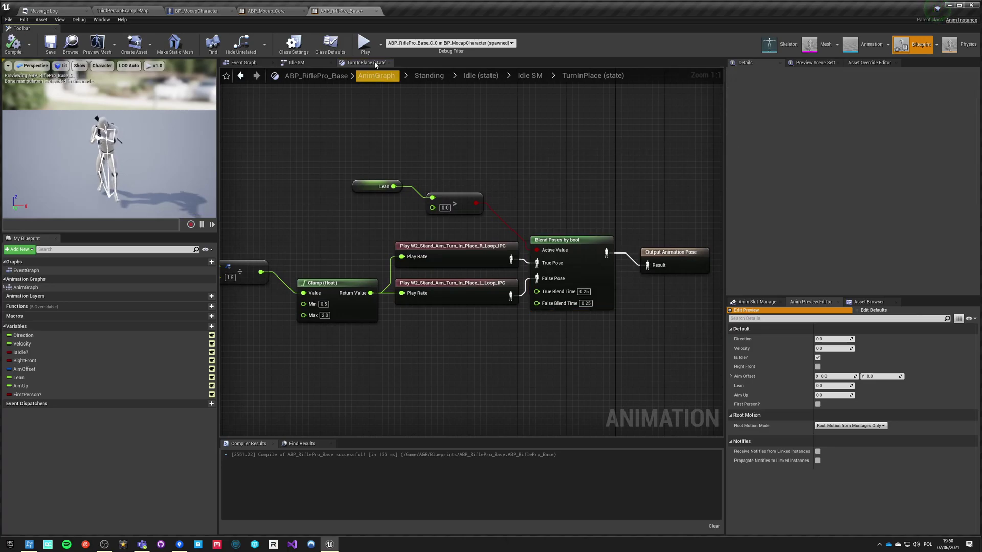
- Playtest turning in place with the rifle in first person
click(364, 43)
key(v)
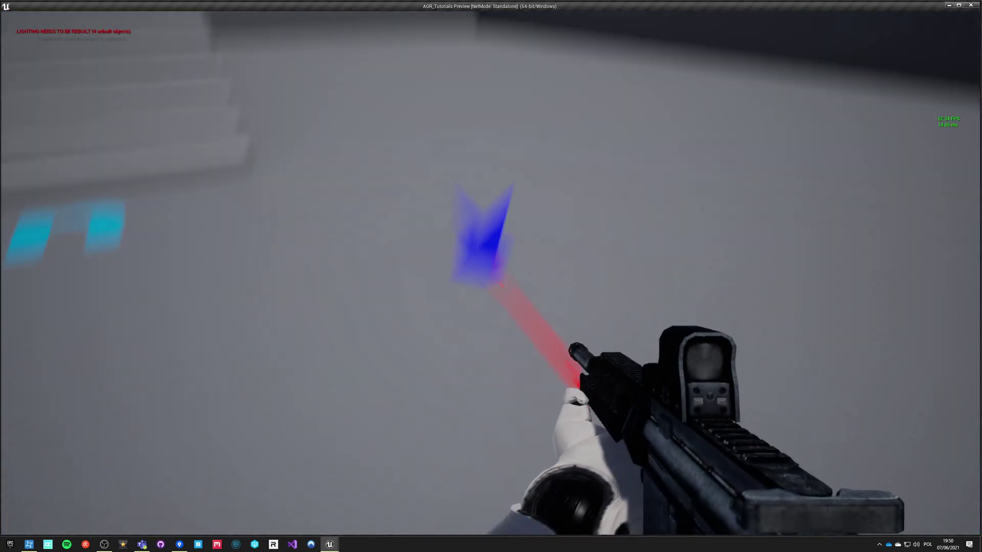
key(Escape)
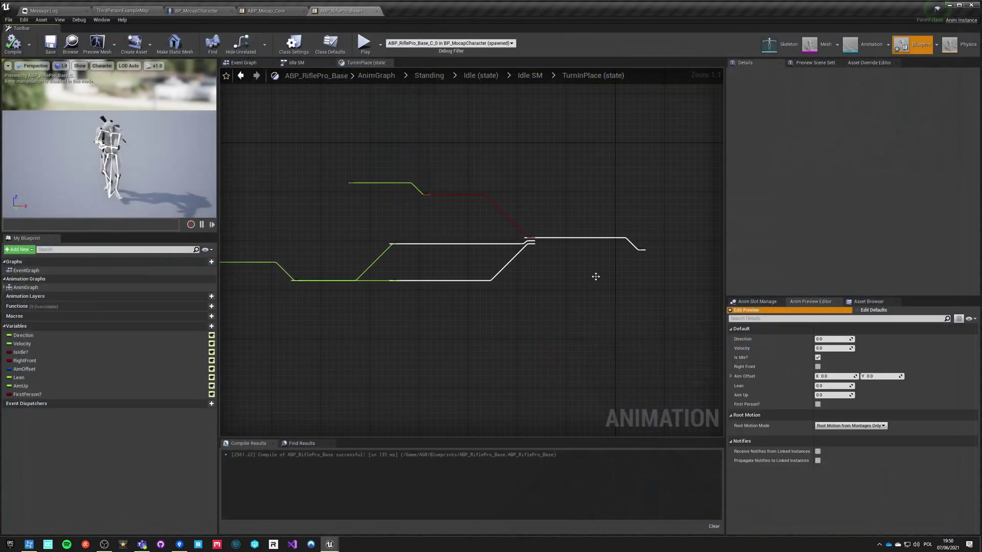
- Open the W2_Stand_Aim_Turn_In_Place_R_Loop_IPC animation, examine its start and end poses in the preview, and close it
click(453, 252)
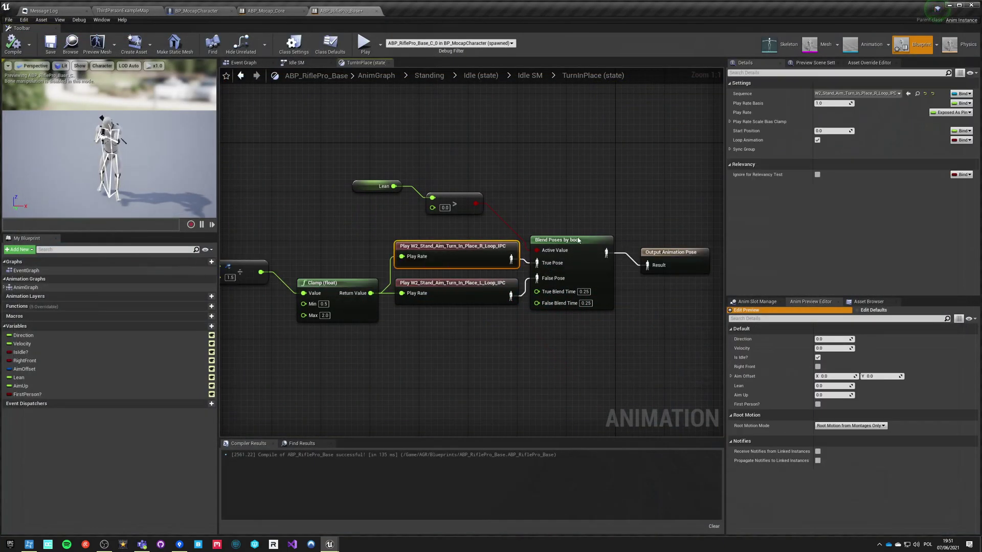
double_click(450, 258)
drag(313, 103, 417, 11)
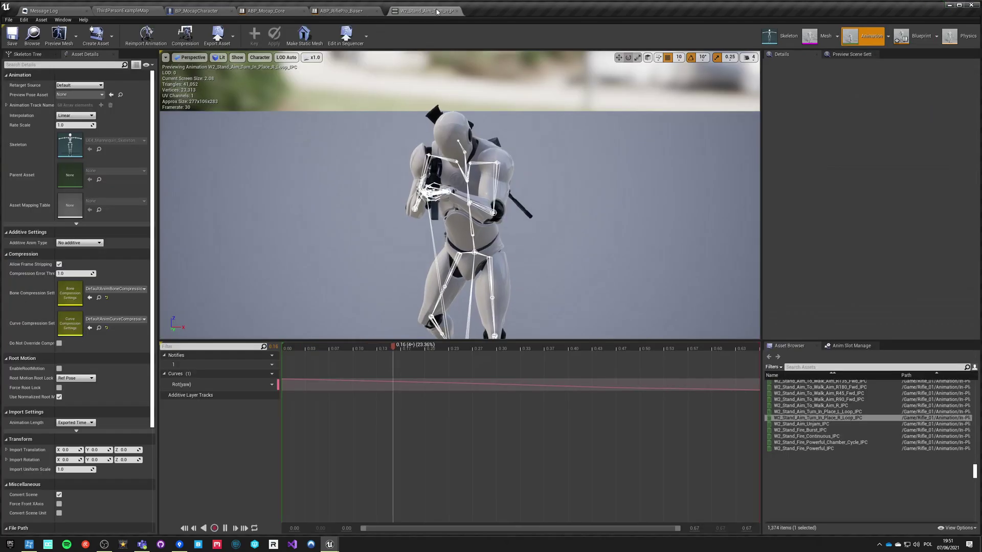
right_drag(411, 243, 406, 254)
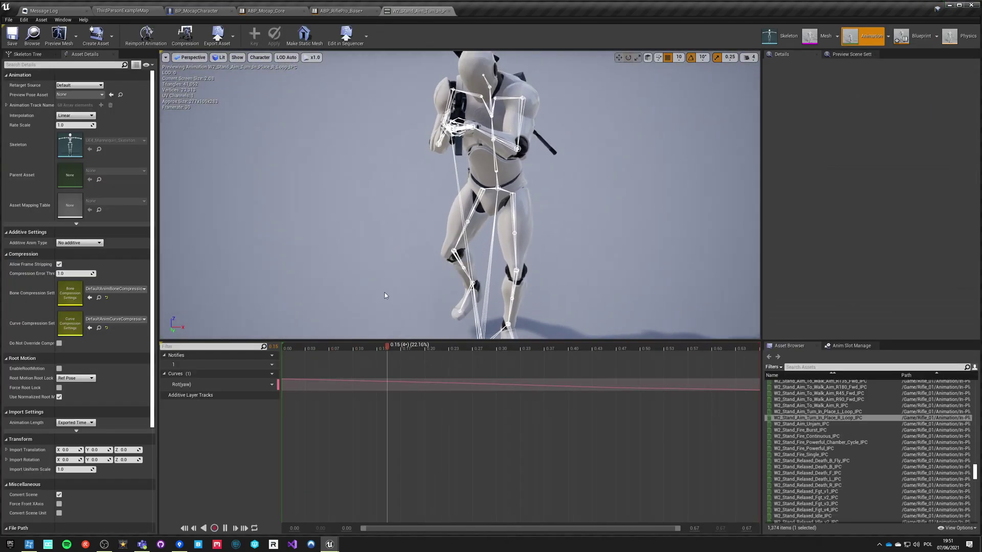
click(225, 529)
drag(285, 348, 279, 348)
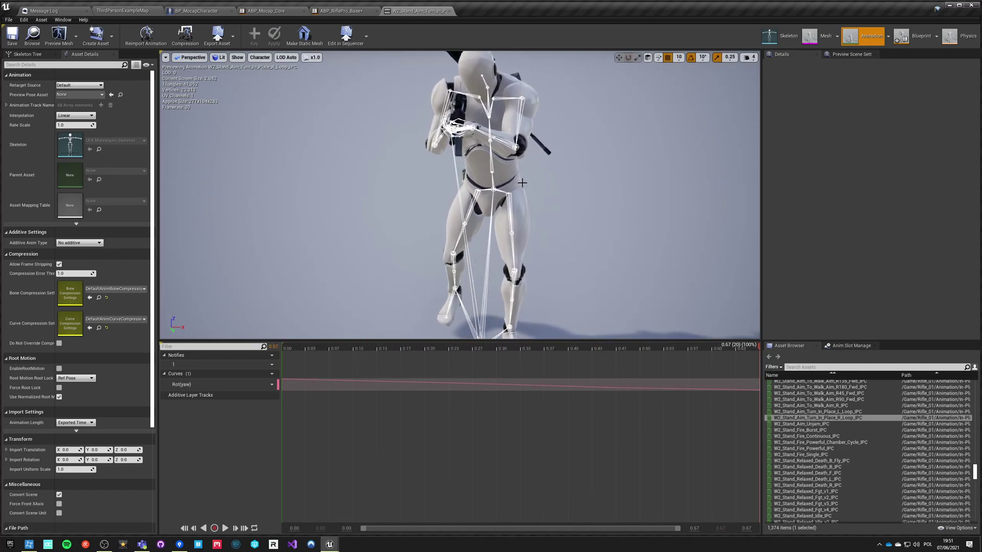
click(449, 12)
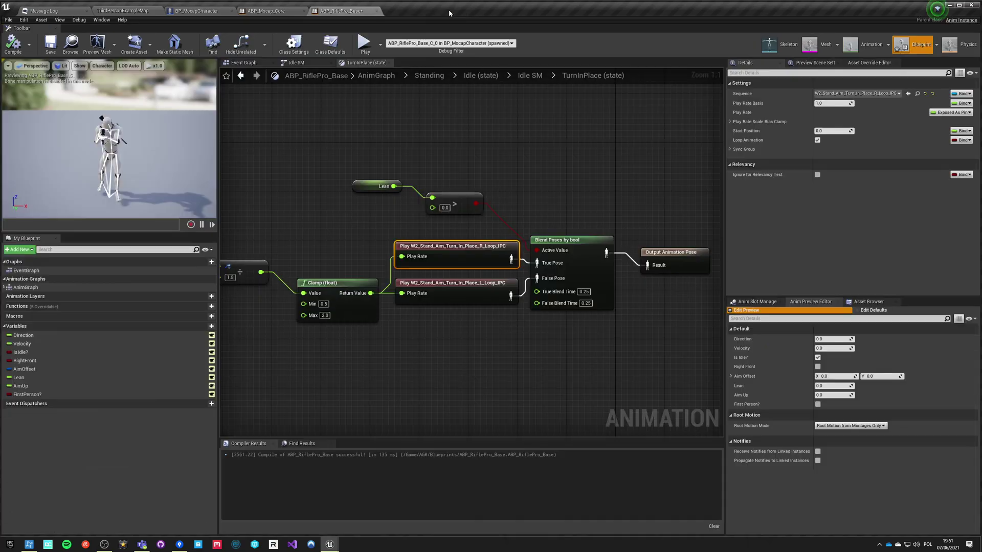
- Examine the settings of the Blend Poses by bool node and both turn sequence players in the TurnInPlace state
click(561, 193)
click(580, 269)
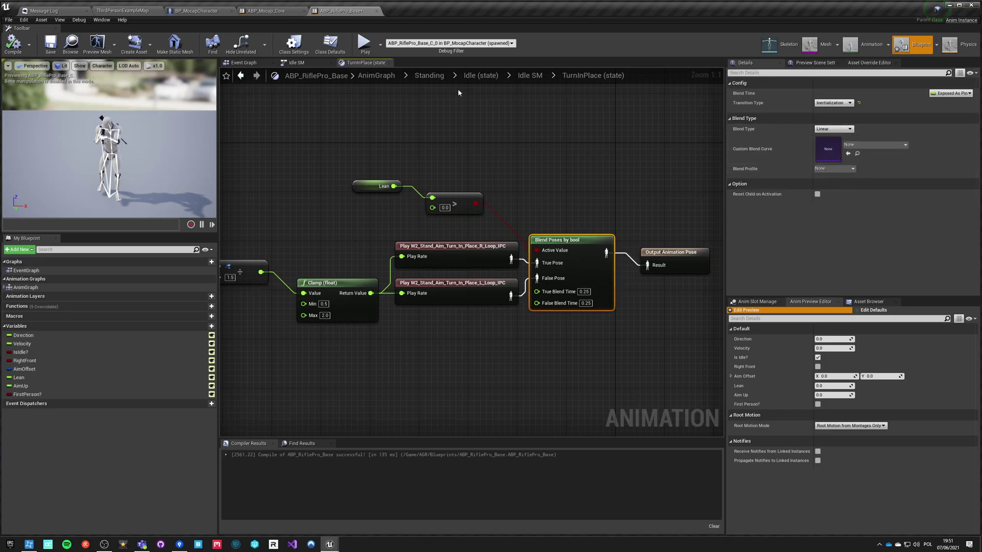
click(533, 76)
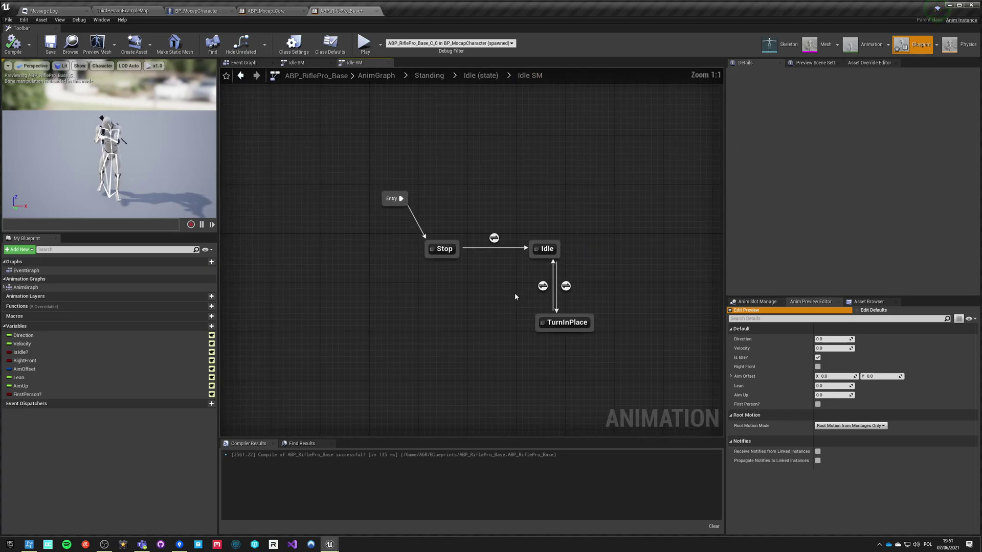
right_drag(515, 296, 417, 305)
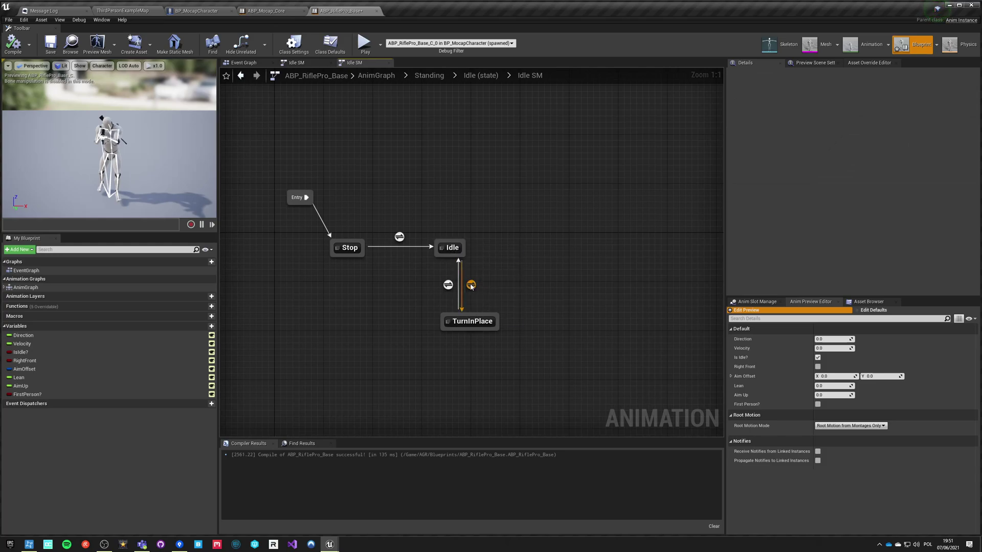
double_click(472, 323)
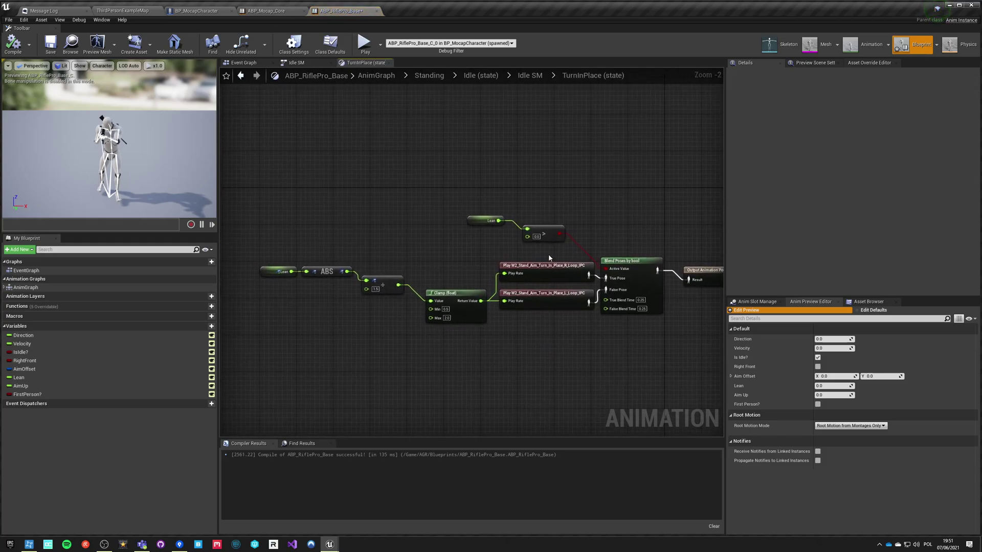
drag(548, 254, 563, 302)
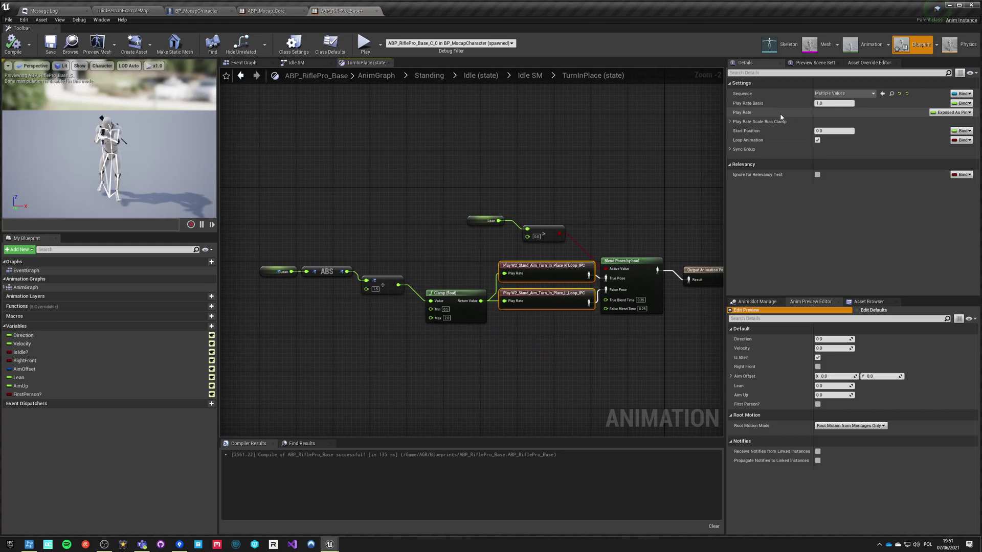
click(540, 270)
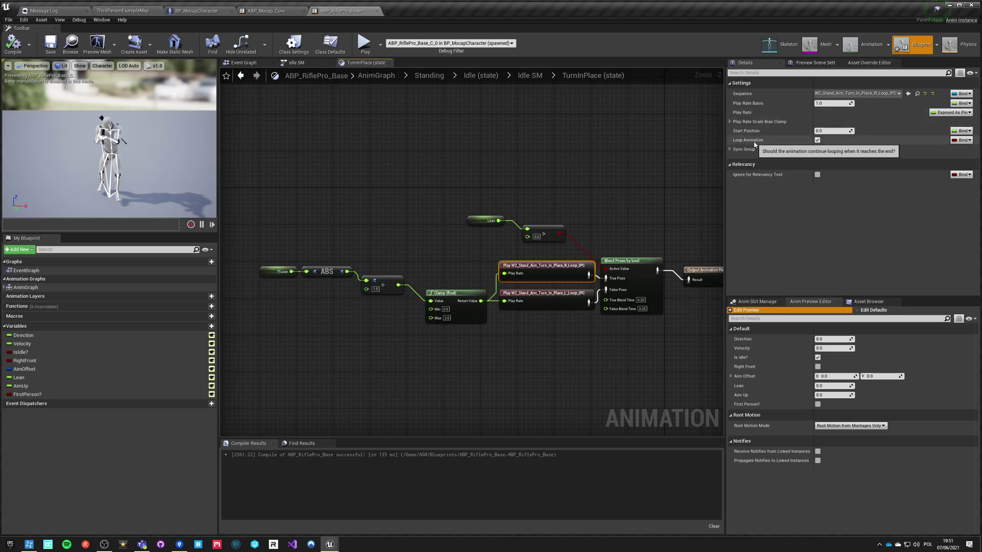
- Enable Always Reset on Entry for the TurnInPlace state in Idle SM, compile, and playtest turning in third and first person
click(524, 76)
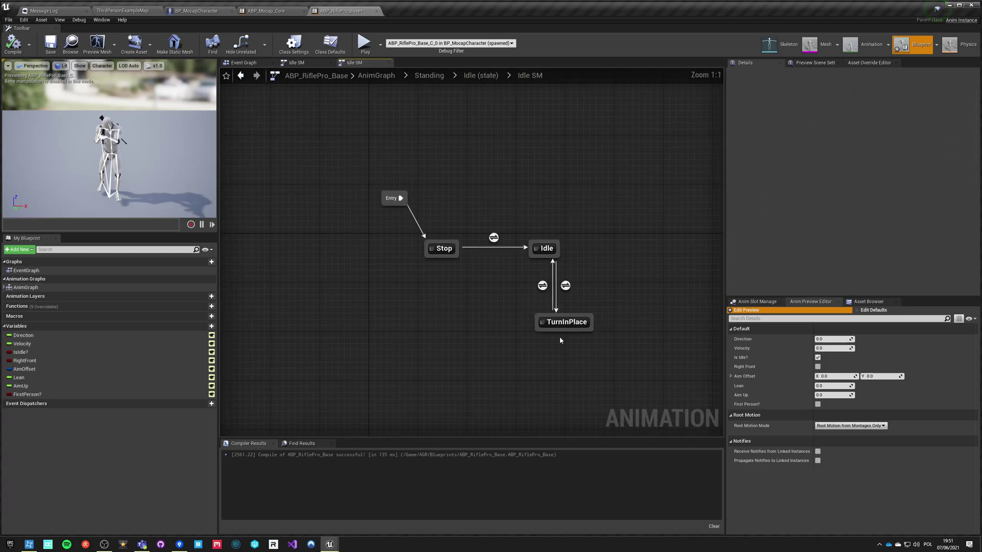
click(571, 323)
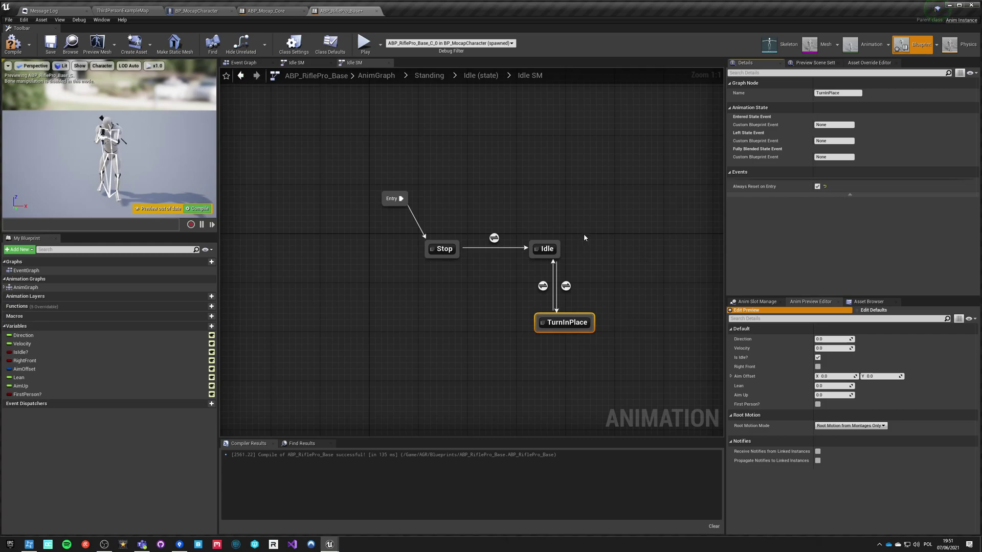
click(364, 43)
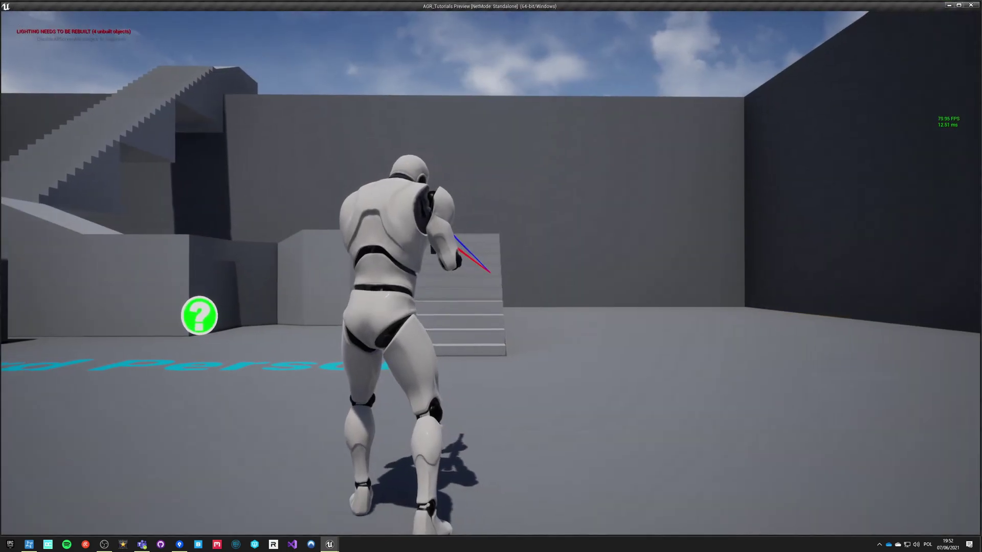
key(c)
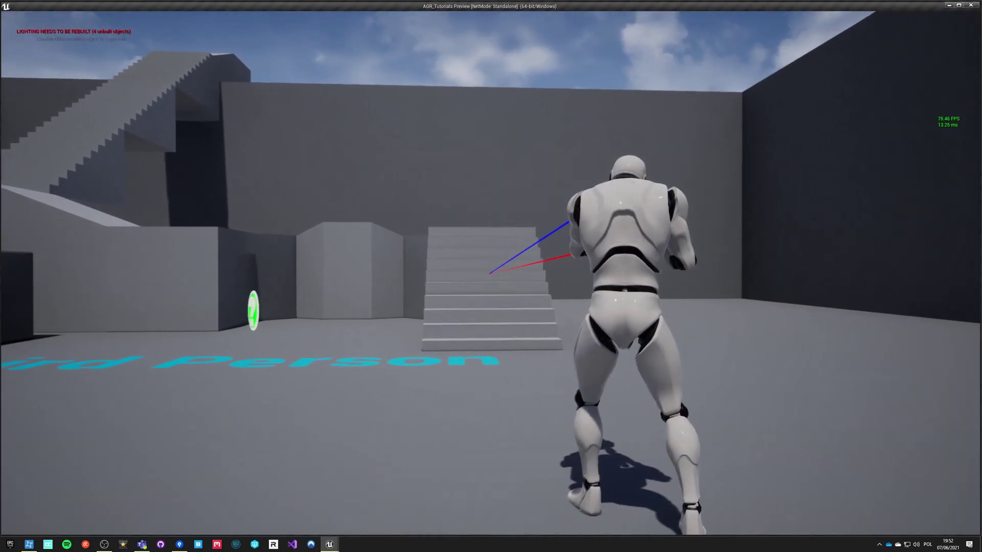
key(v)
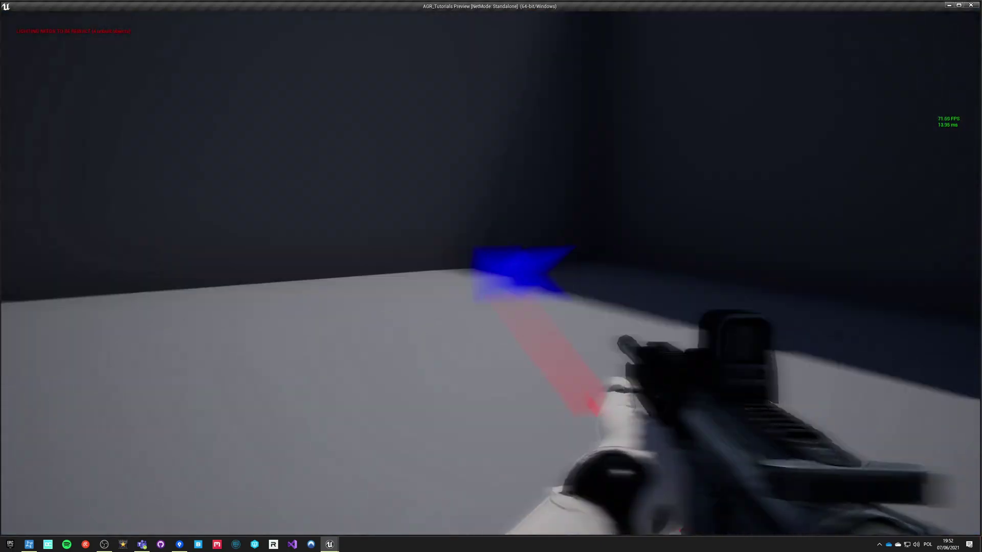
key(Escape)
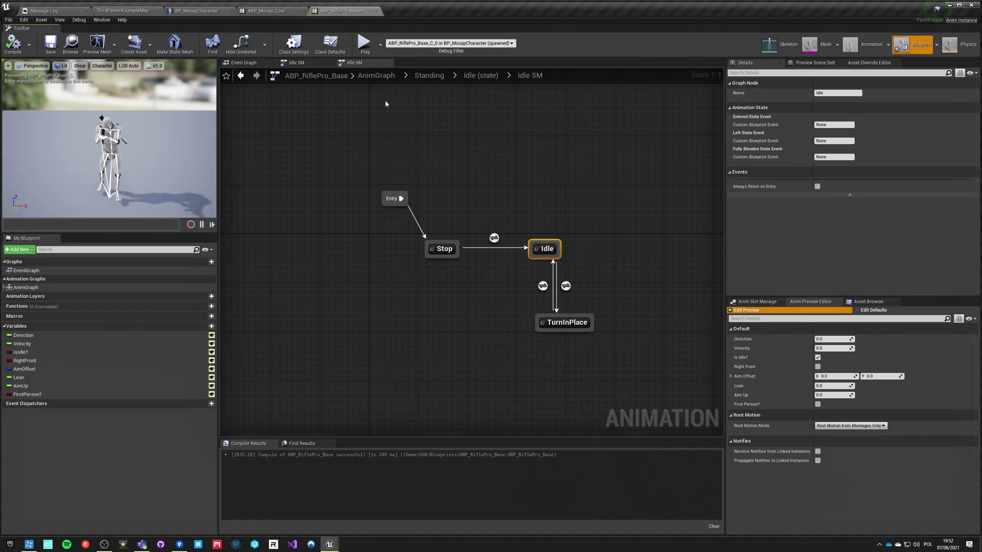
- Playtest in a shrunken preview window beside the Idle SM graph and watch the active state while turning in first person
click(364, 45)
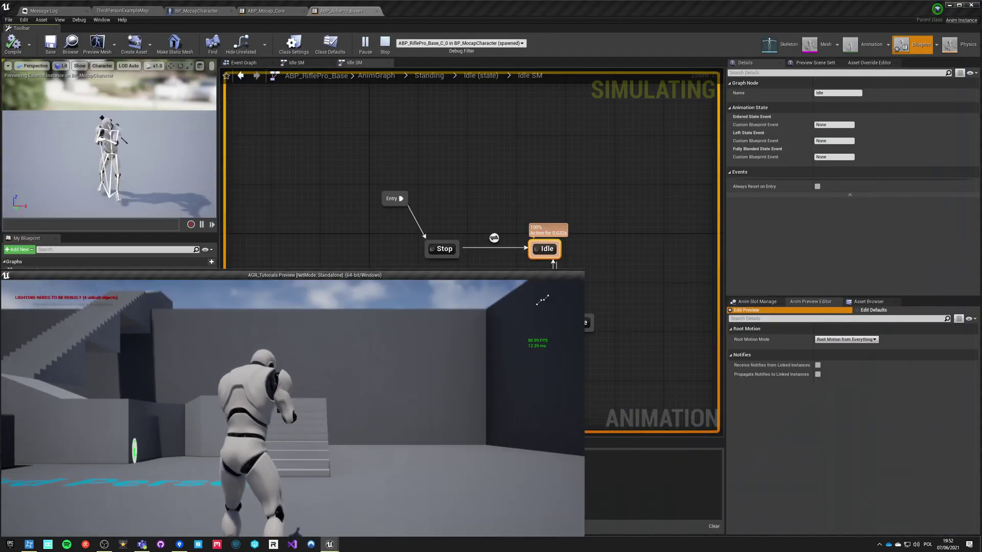
drag(542, 300, 343, 424)
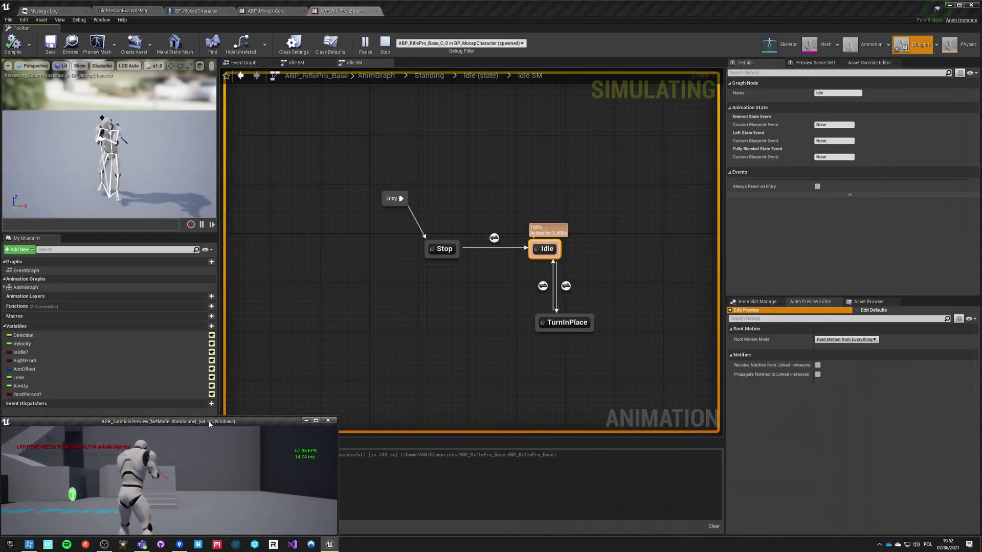
drag(210, 424, 232, 331)
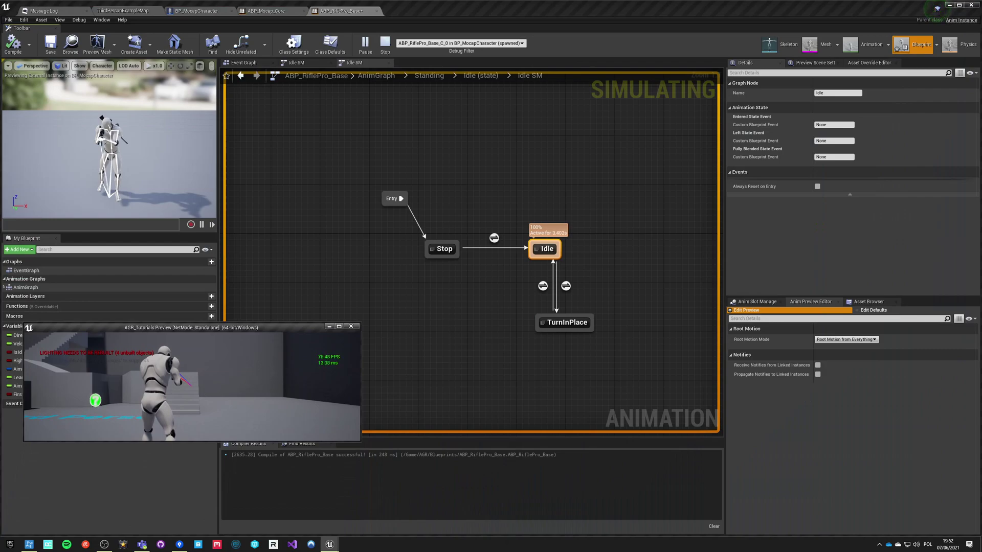
key(v)
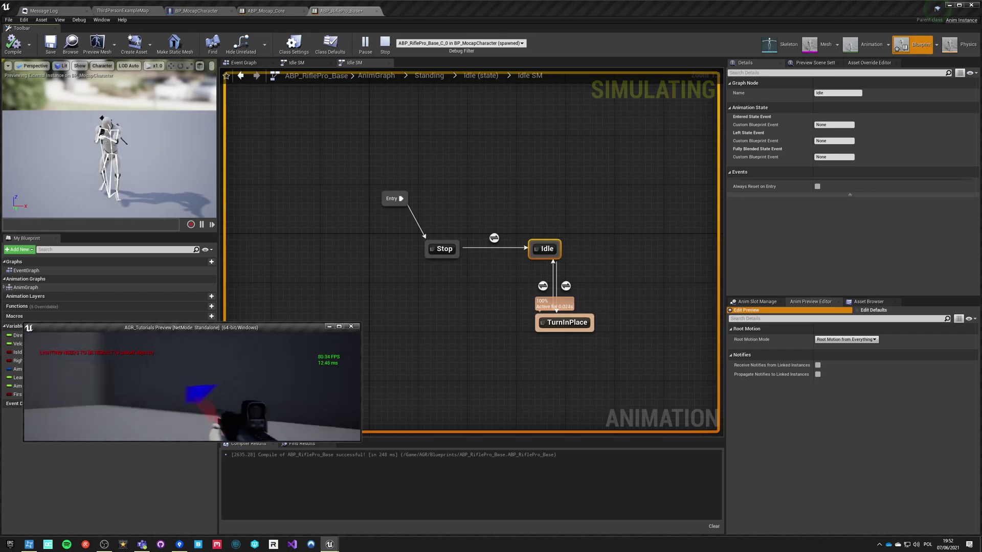
key(Escape)
- Set both transitions between Idle and TurnInPlace to Standard Blend with Linear mode, compile, and playtest turning in first person
click(543, 286)
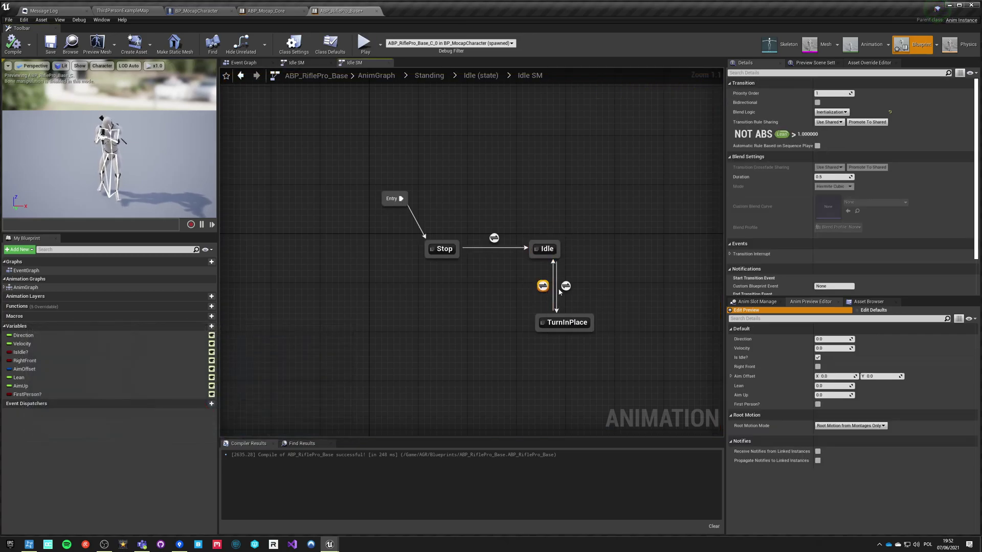
drag(649, 291, 650, 292)
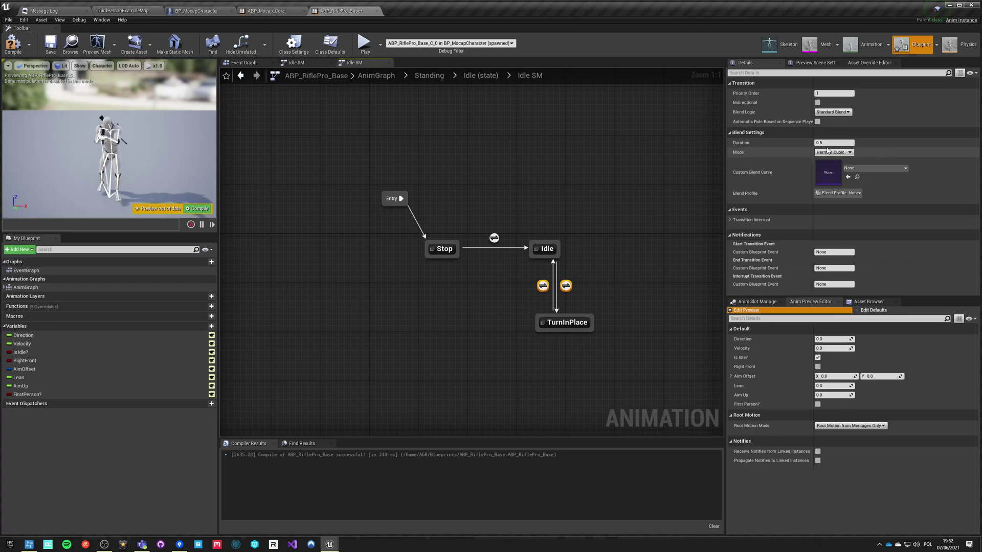
click(822, 159)
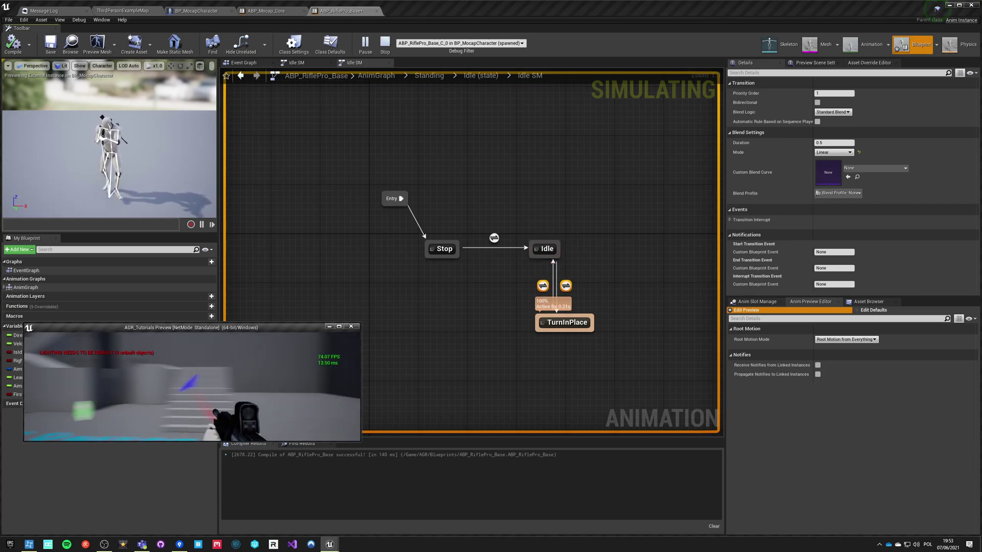
key(Escape)
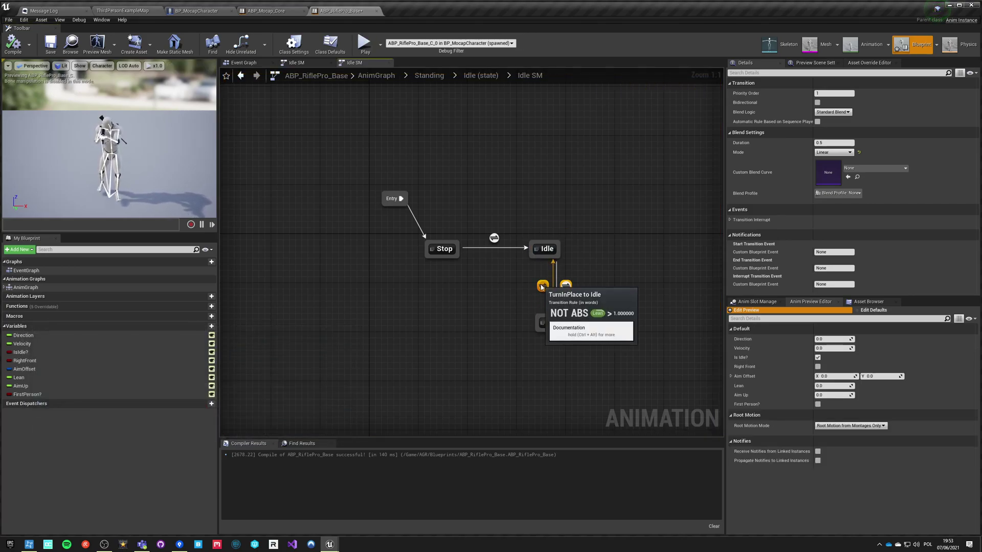
- In the TurnInPlace to Idle rule, move the Result node aside and add a Get Relevant Anim Time Remaining Fraction (TurnInPlace) node
double_click(542, 287)
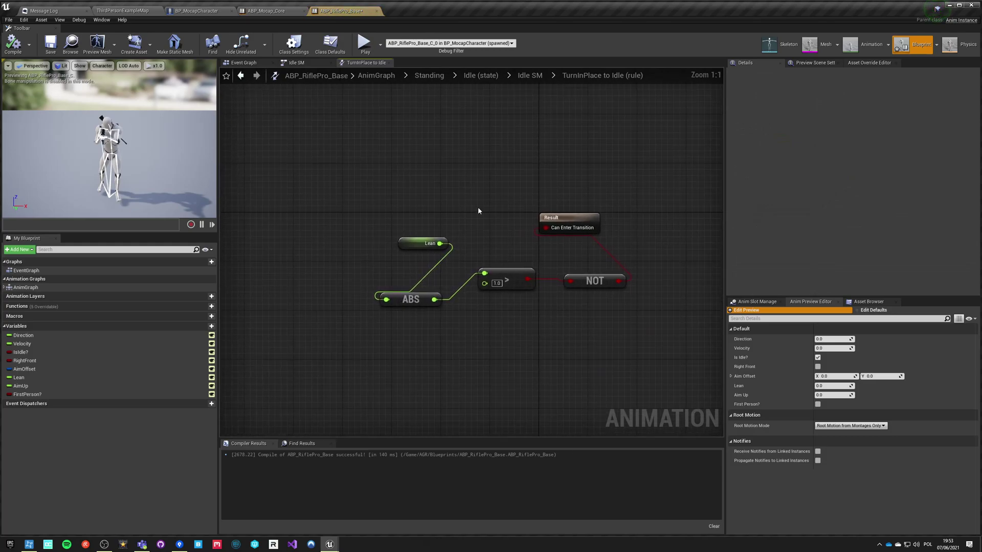
drag(563, 223, 683, 240)
right_drag(452, 351, 388, 306)
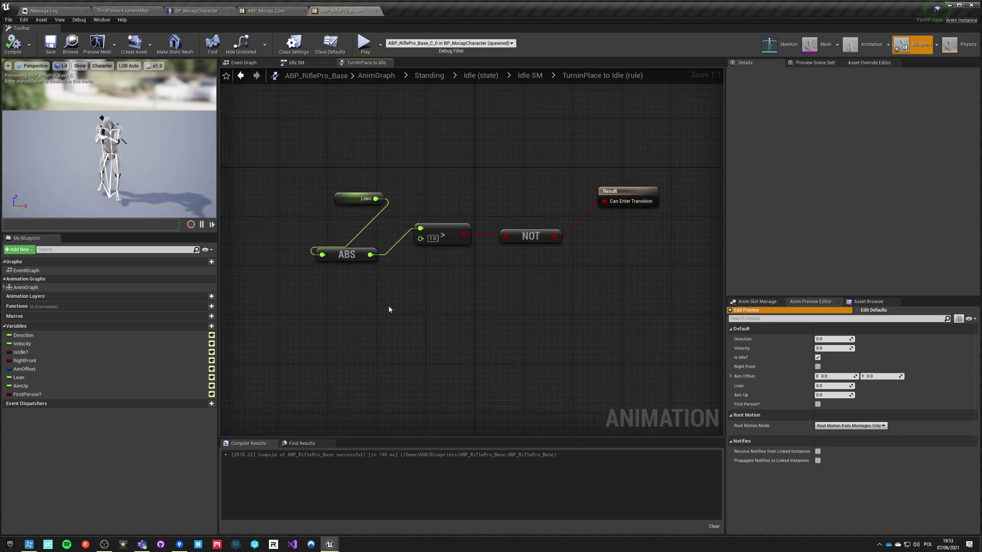
right_click(389, 306)
text(get play time)
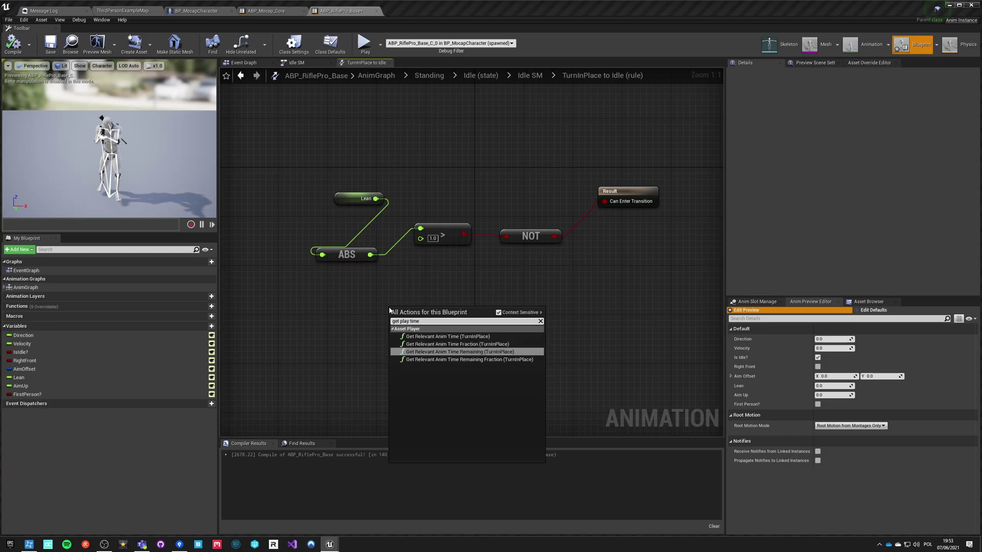
click(433, 360)
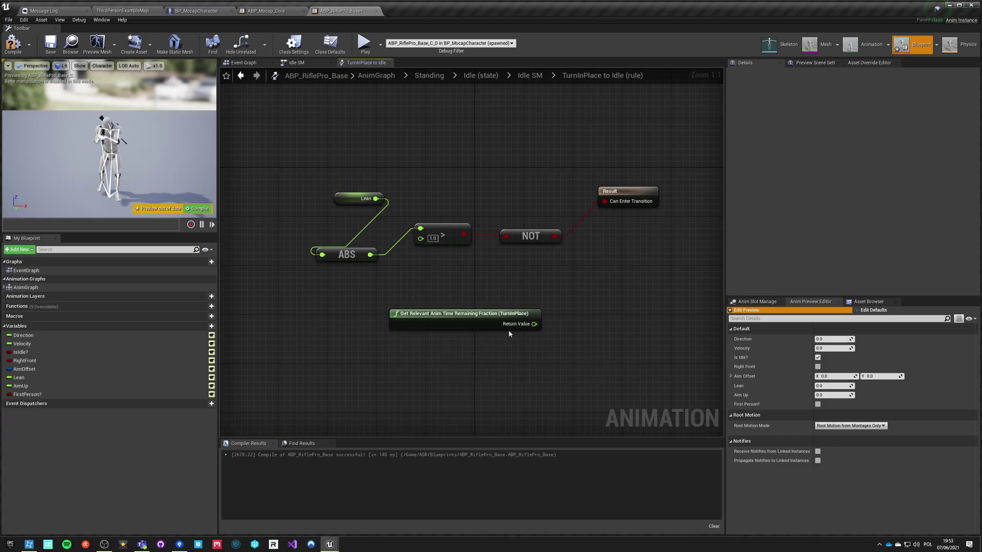
- Compare the remaining fraction's Return Value with a float <= float node using 0.1 as the threshold
drag(511, 322, 462, 324)
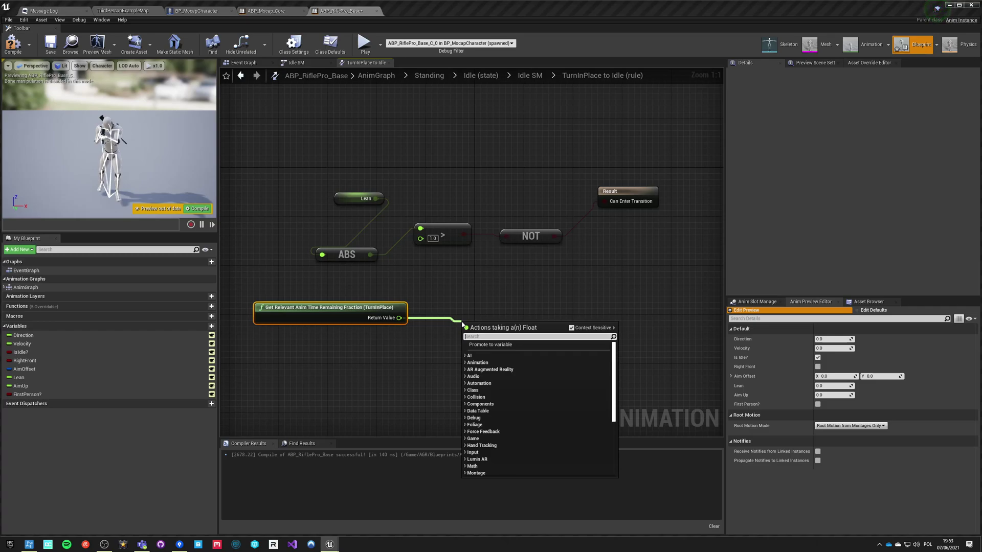
text(<)
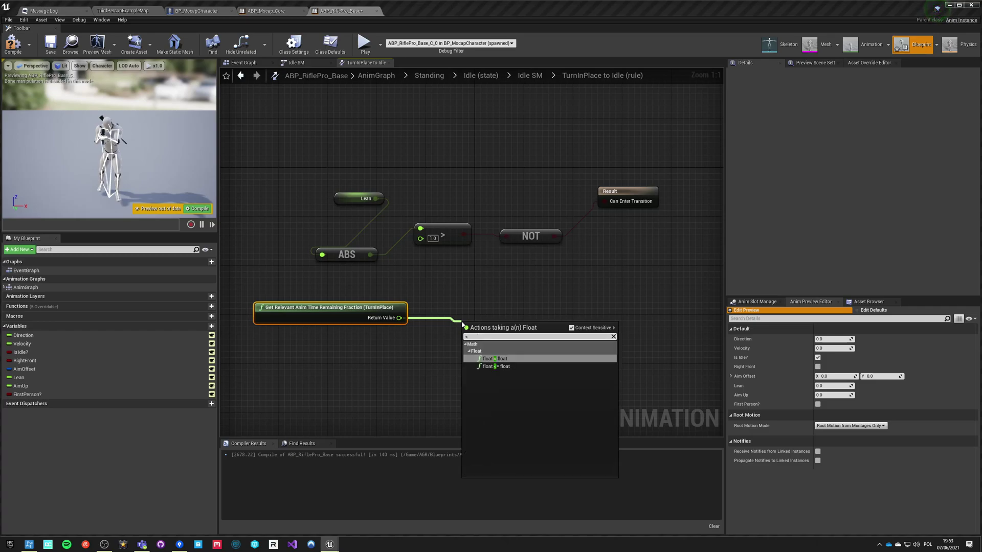
text(=)
key(Return)
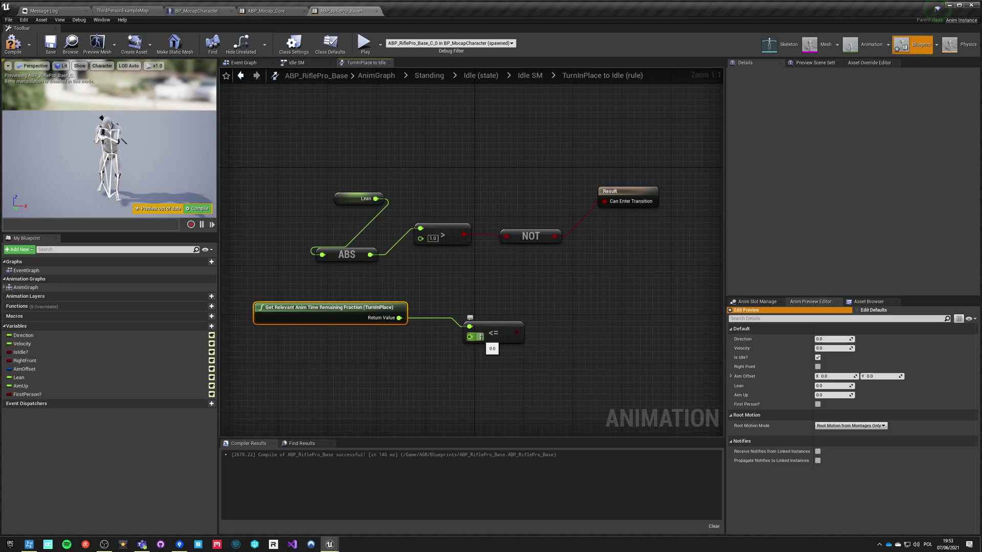
- Combine the NOT output and the <= comparison in an AND Boolean node, feed it into Can Enter Transition, and compile
drag(573, 252, 600, 279)
text(and)
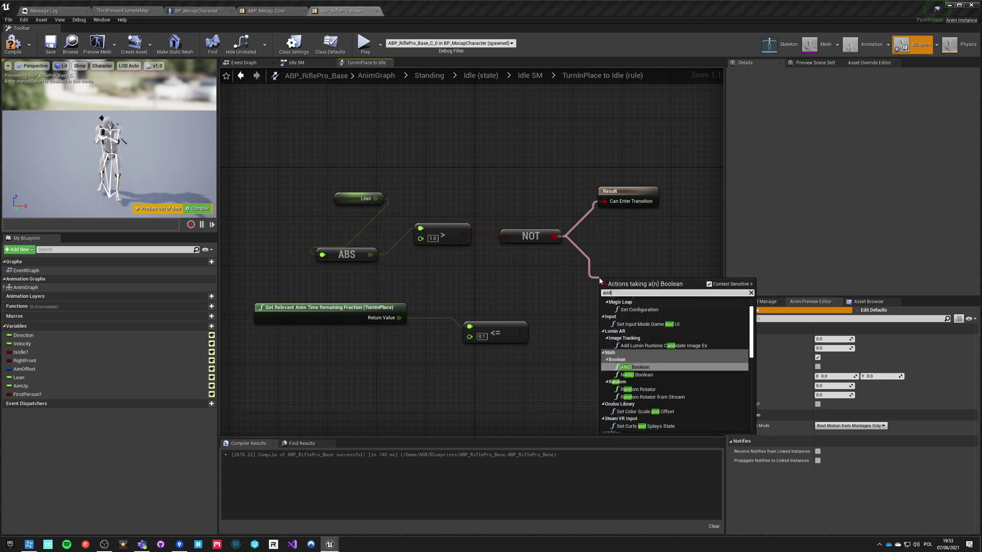
key(Return)
drag(603, 294, 522, 334)
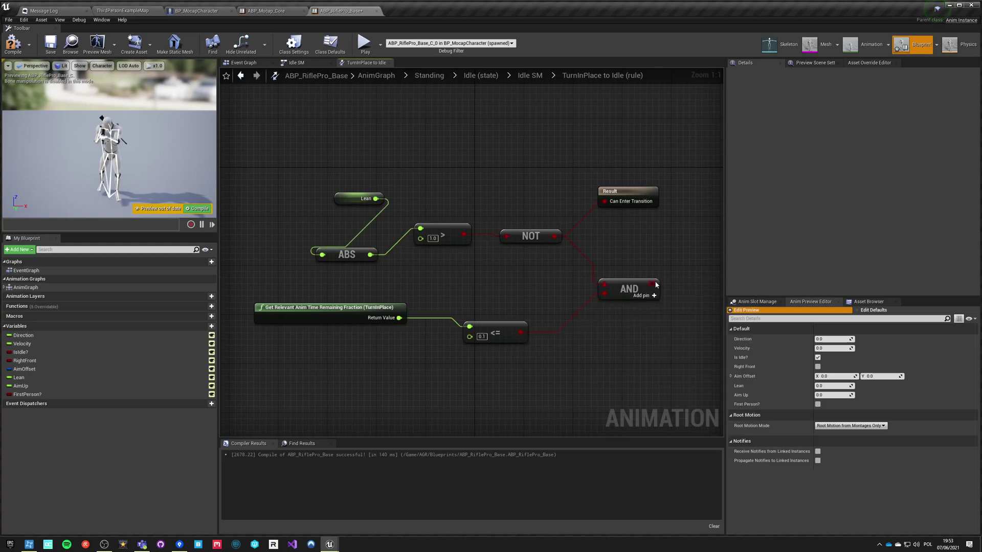
click(14, 46)
- Playtest turning in first person with the Idle SM graph open to watch the active state
click(530, 76)
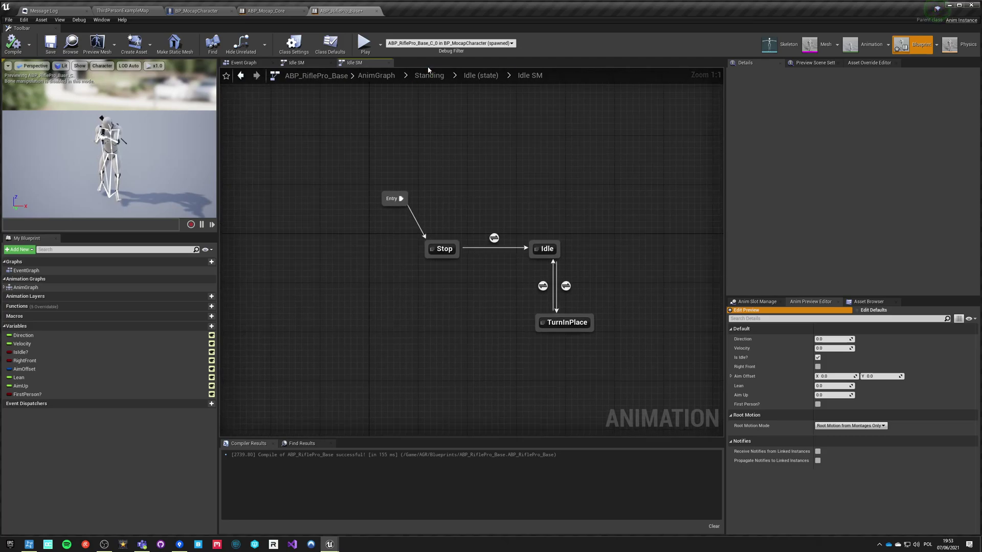
click(365, 45)
key(v)
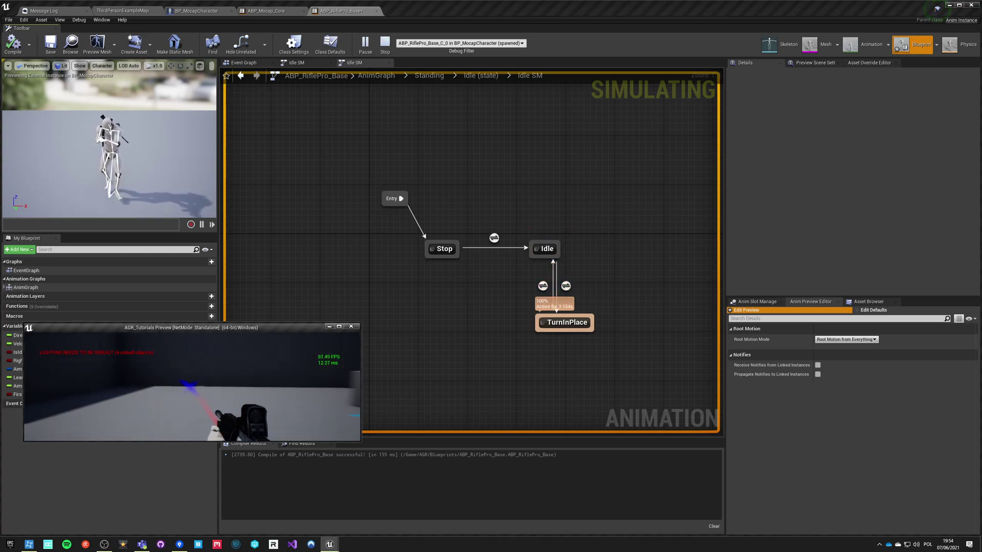
key(Escape)
- In the TurnInPlace to Idle rule, set the remaining-fraction threshold to 0.01 and compile
double_click(542, 286)
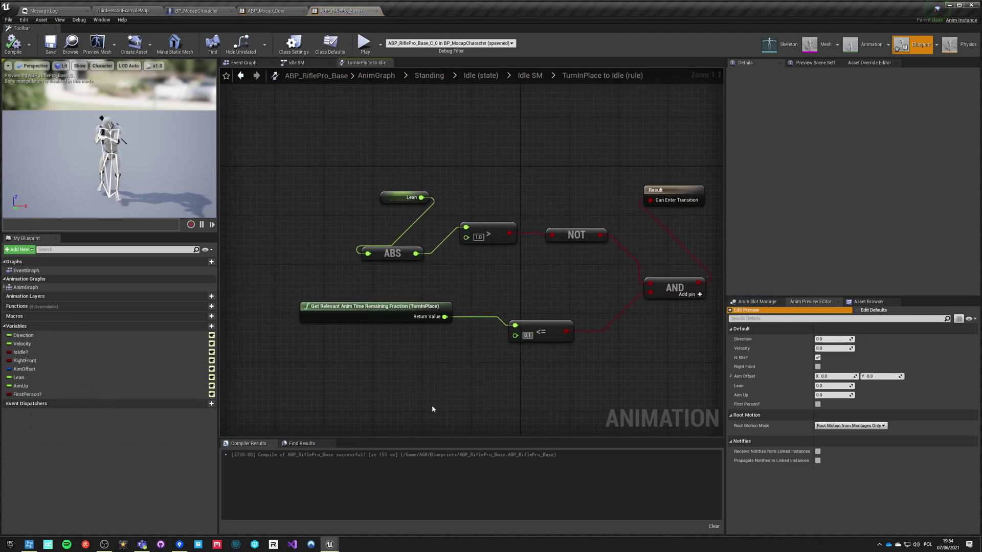
text(.01)
key(Return)
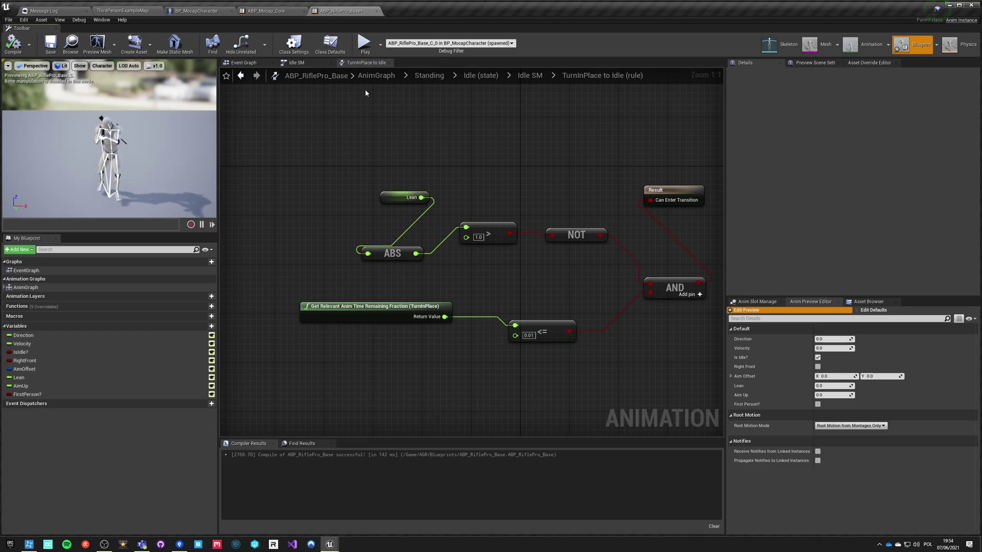
- Playtest from the rule graph and again from the Idle SM graph, watching how TurnInPlace exits
click(365, 46)
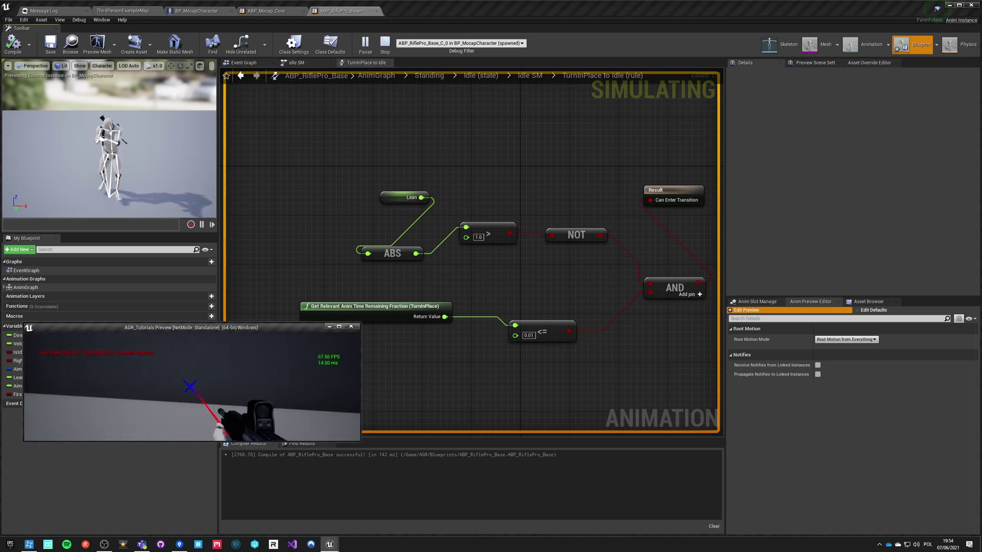
key(Escape)
click(525, 77)
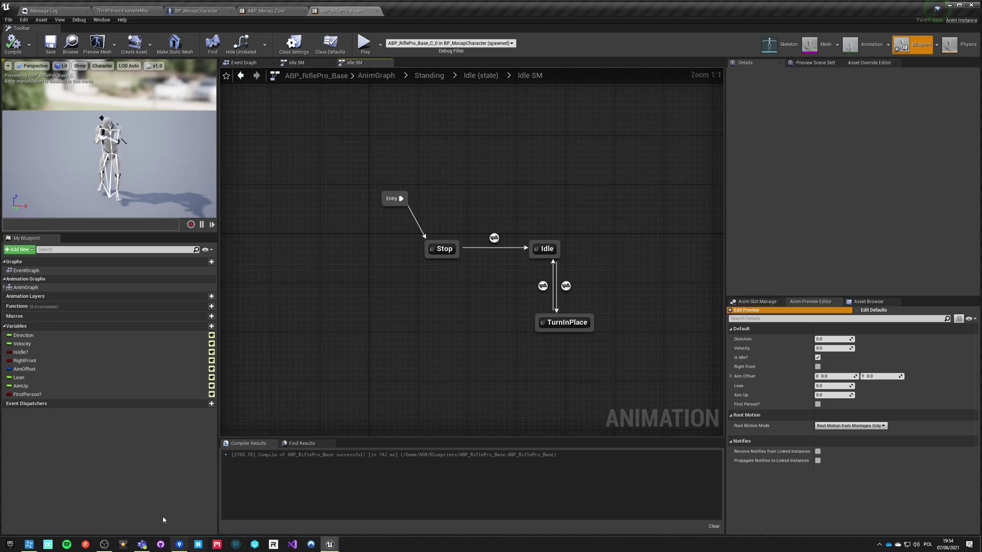
click(363, 45)
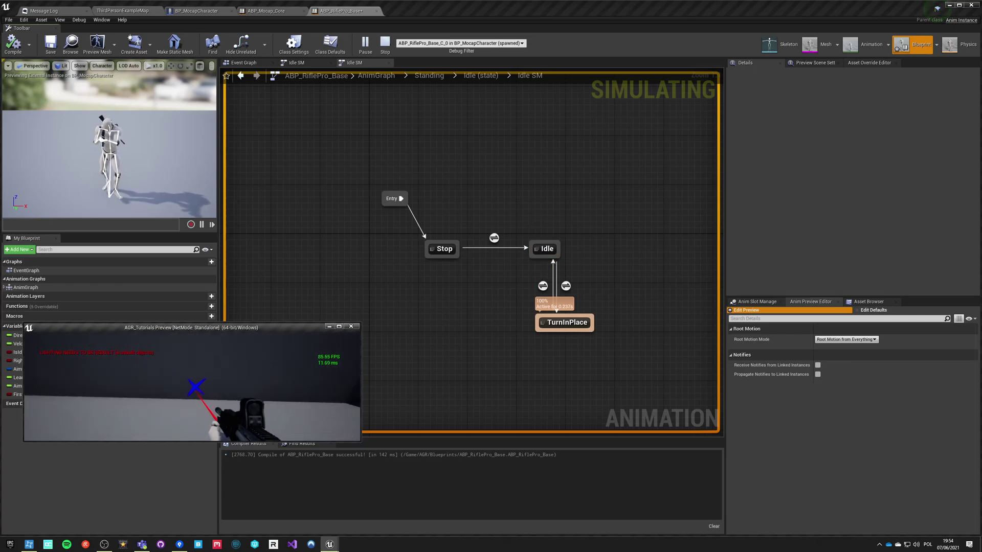
key(Escape)
- In the TurnInPlace state, set the Blend Poses by bool node's Transition Type to Standard Blend
click(561, 322)
click(561, 322)
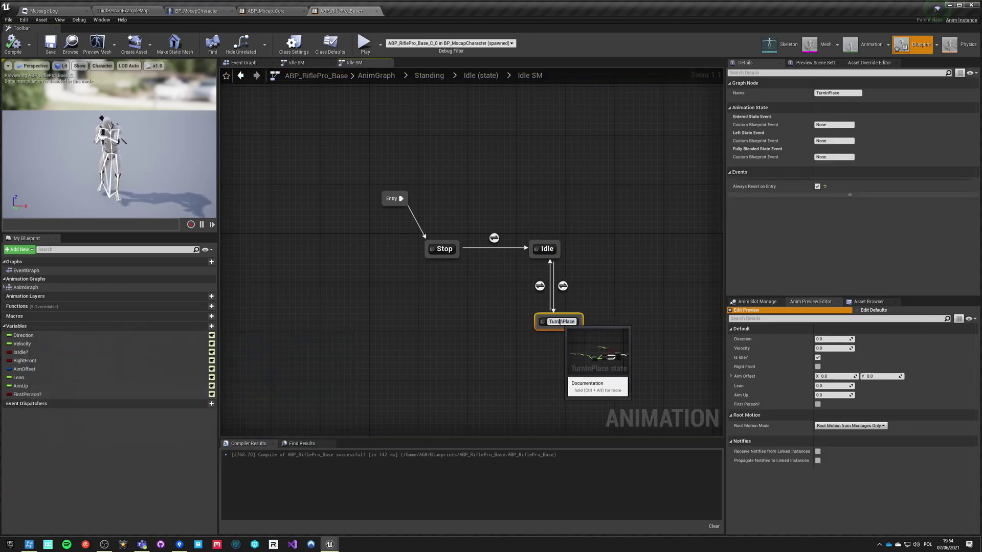
double_click(557, 323)
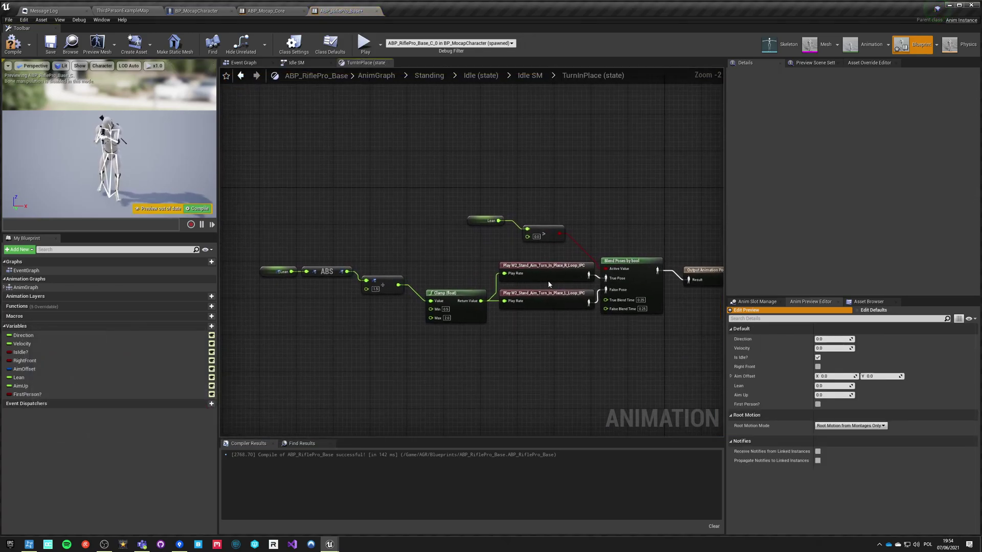
click(553, 296)
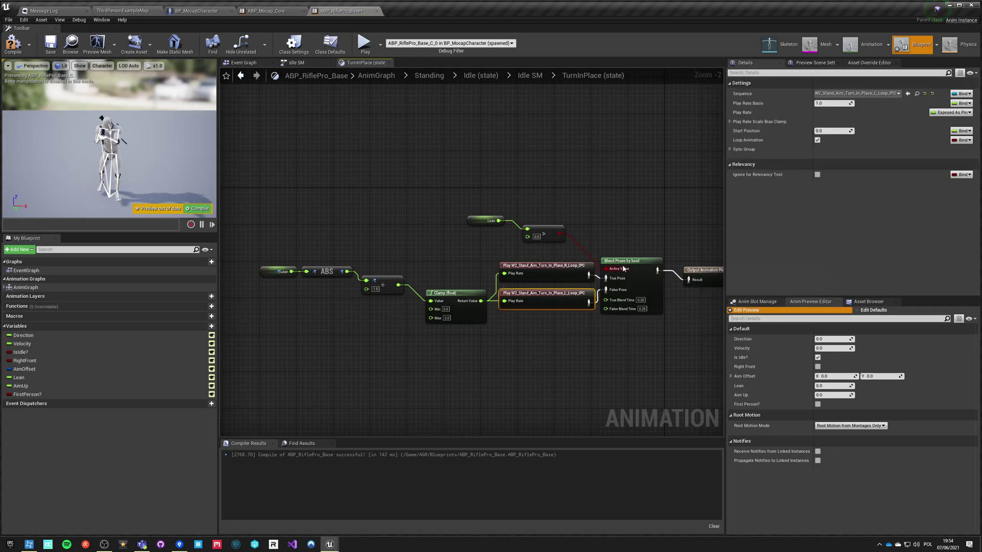
click(632, 262)
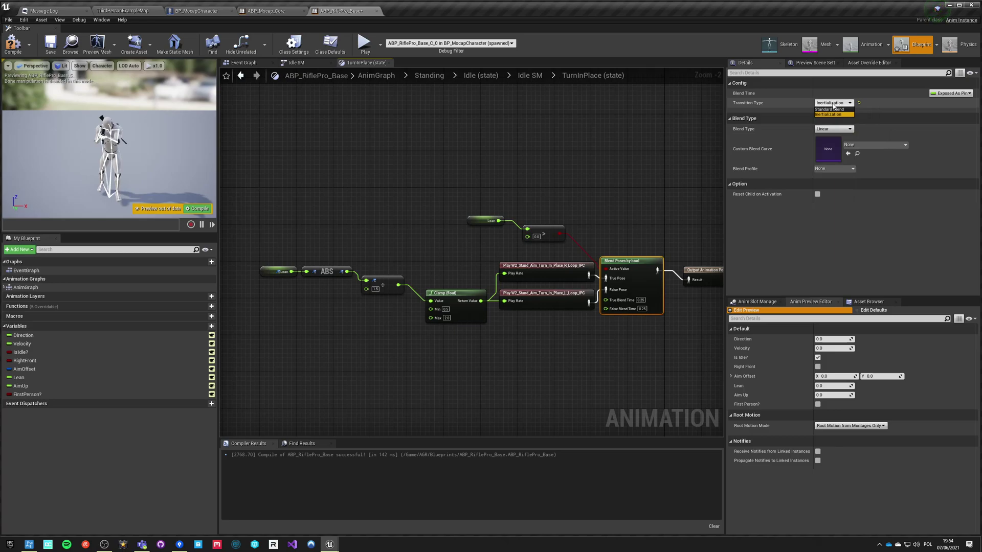
click(830, 109)
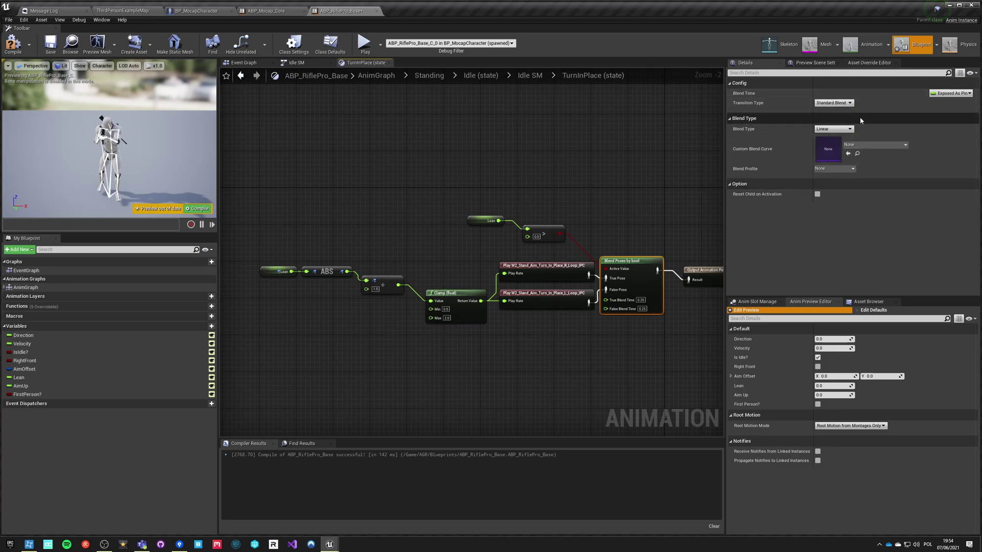
- Playtest turning in first person, enlarging the preview window to full screen to inspect the rifle and feet
click(365, 45)
key(v)
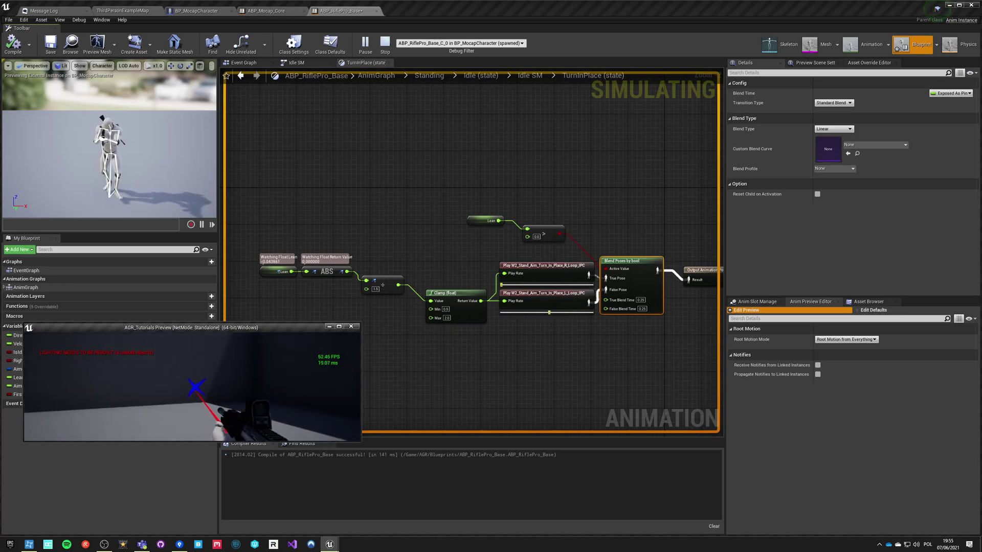
drag(256, 329, 228, 10)
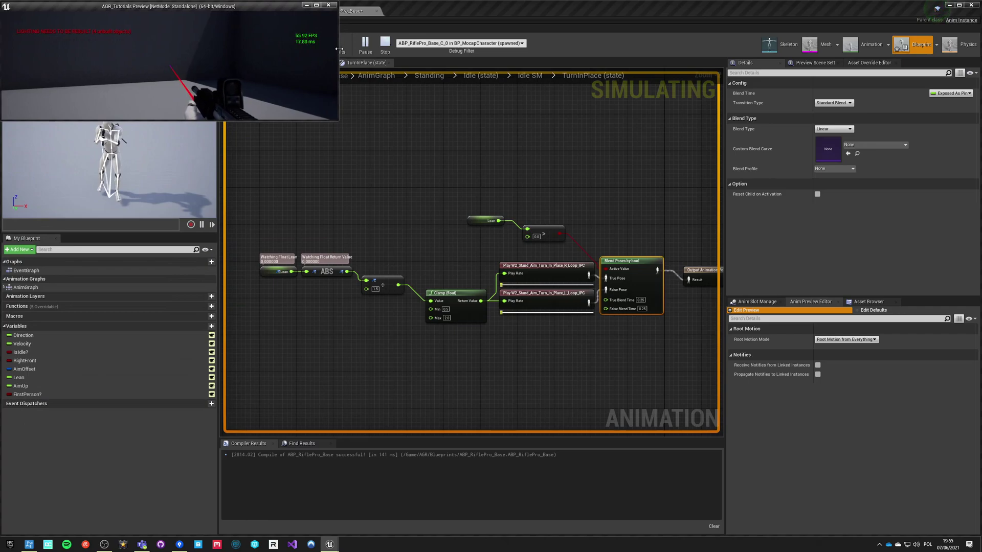
drag(339, 49, 979, 90)
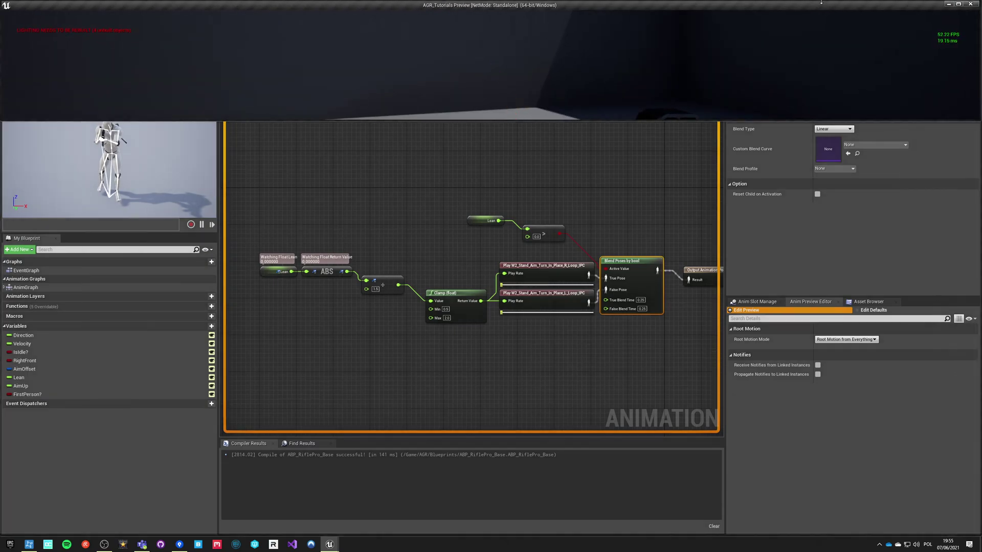
double_click(827, 5)
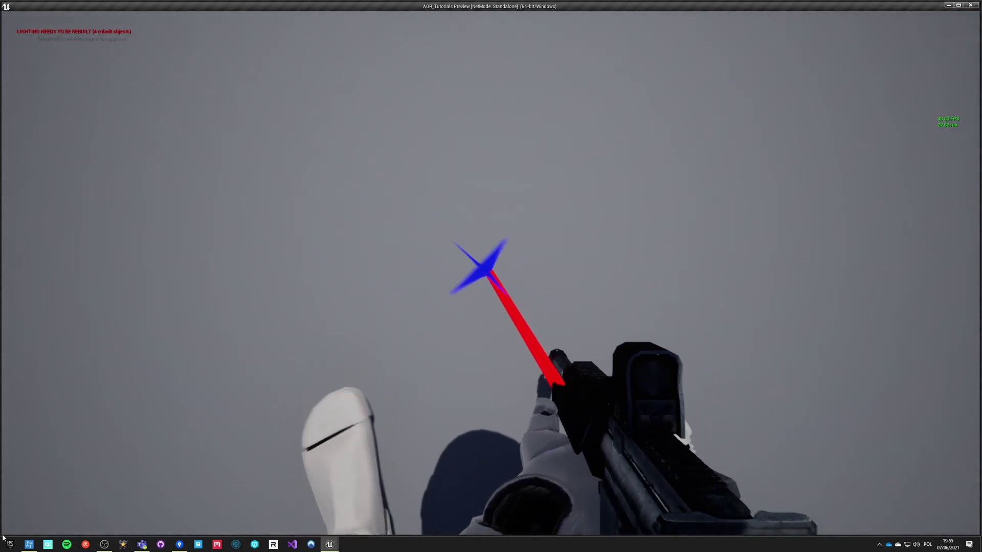
key(Escape)
- Open the TurnInPlace to Idle rule and line up the Lean node beside ABS
click(538, 76)
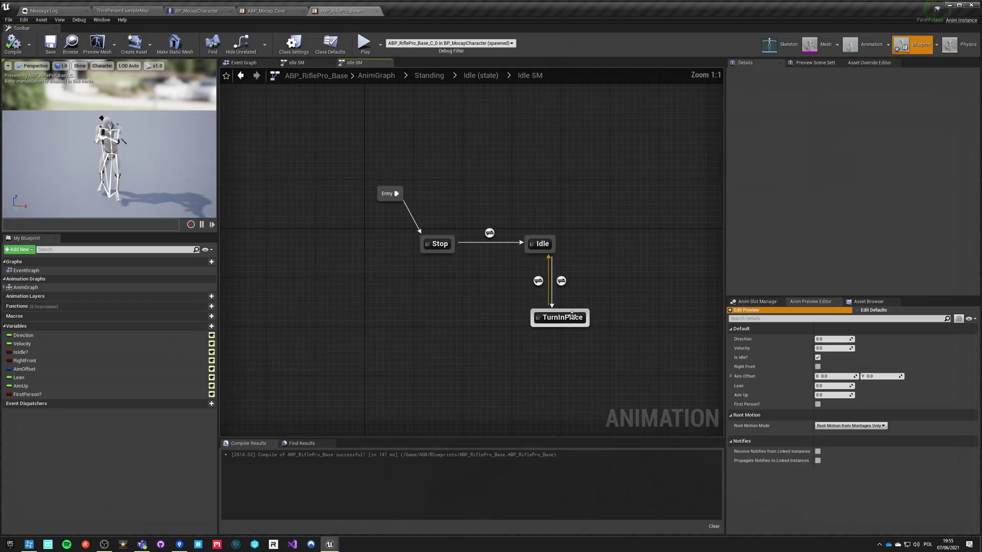
click(543, 286)
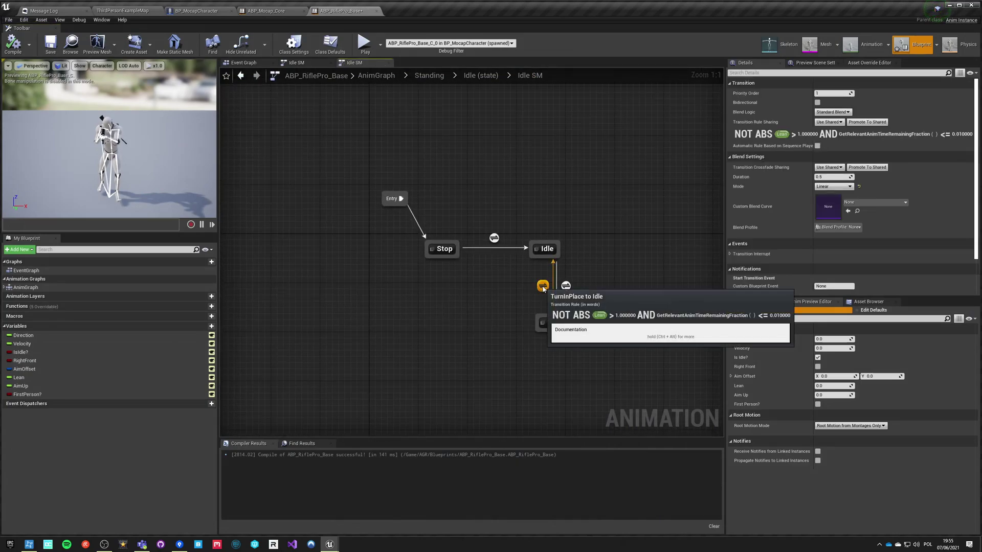
double_click(543, 287)
drag(398, 201, 274, 234)
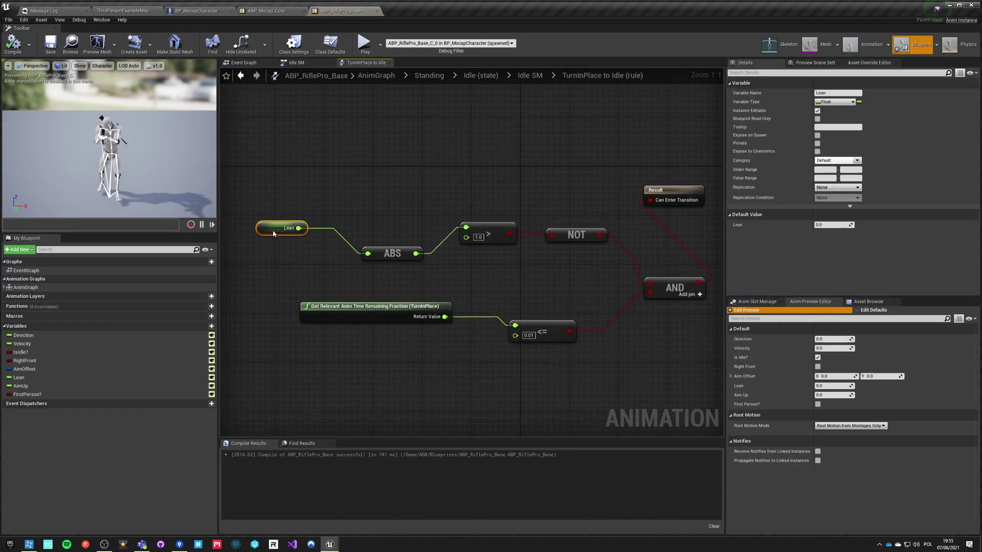
click(541, 259)
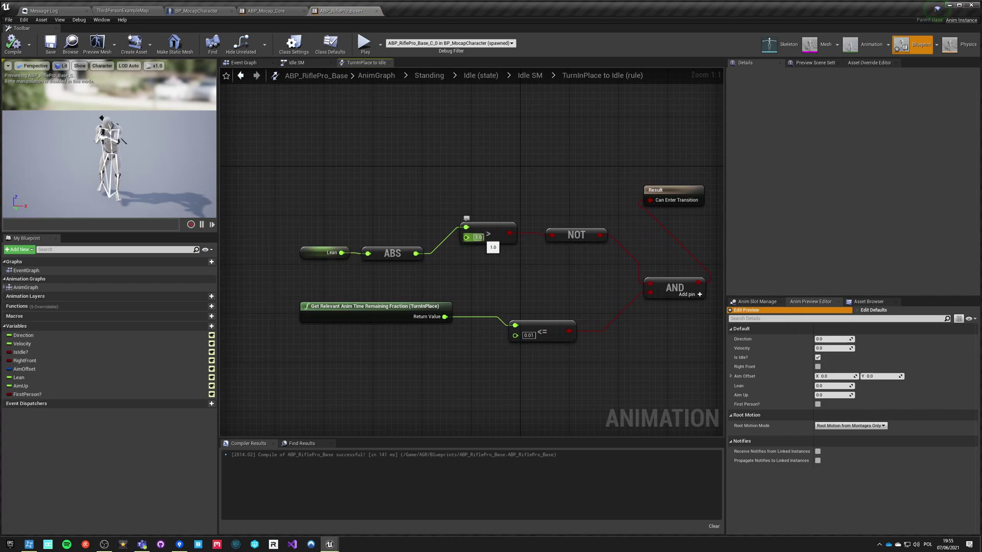
- Set the thresholds of both the Lean > comparison and the remaining-fraction <= comparison to 0.1
key(BackSpace)
text(1)
key(Return)
right_drag(560, 272, 526, 281)
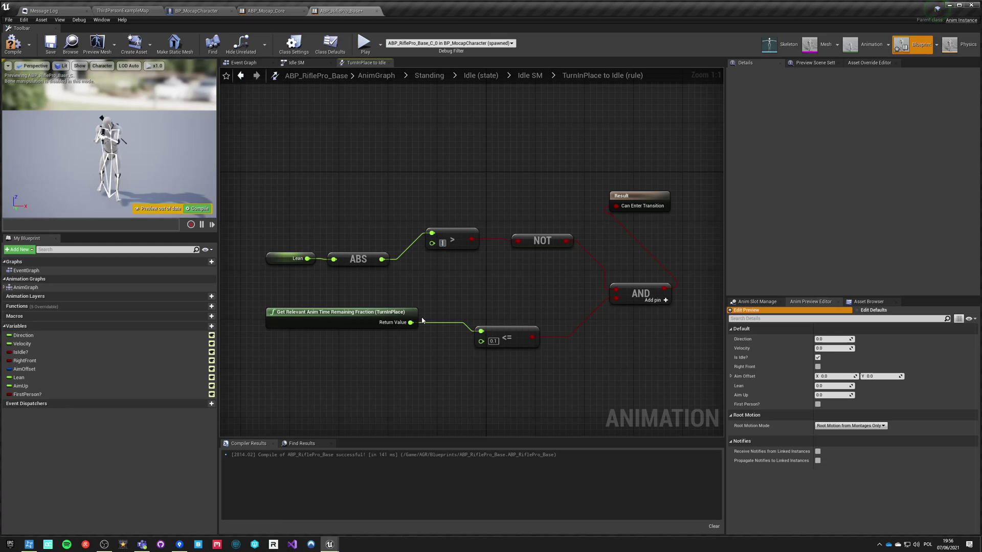
- Compile the animation blueprint and playtest the updated thresholds in first person
click(13, 44)
click(365, 43)
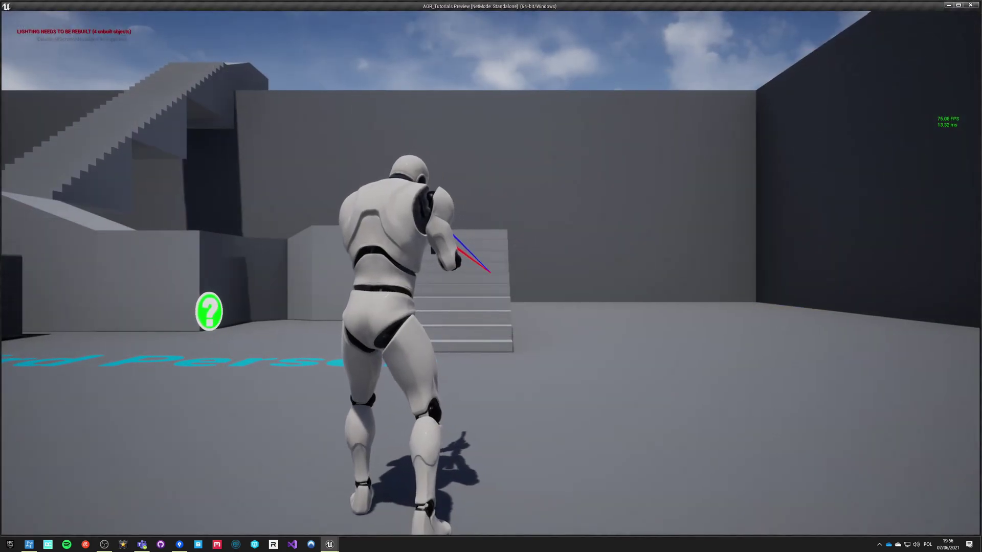
key(v)
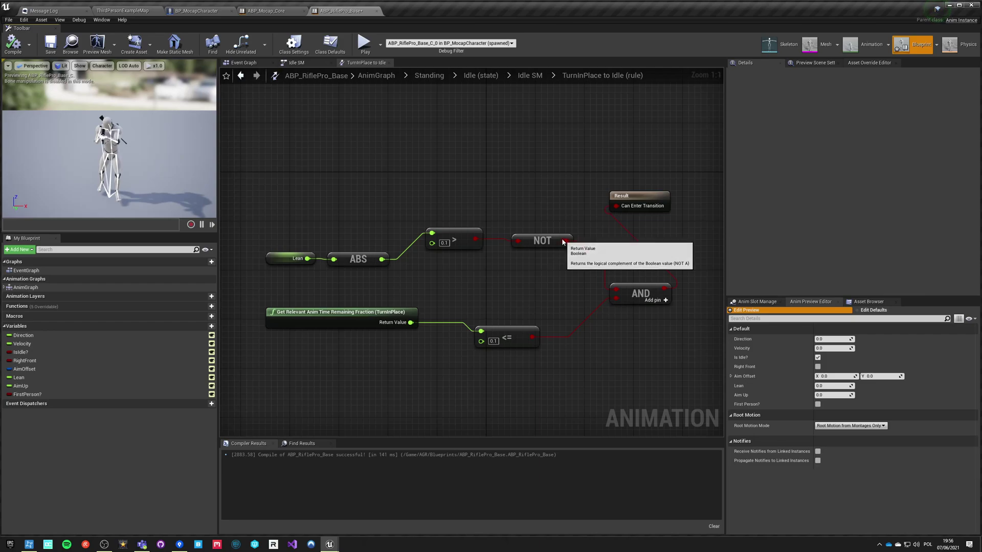
- Connect the NOT output directly to the Result node's Can Enter Transition, bypassing the AND node
drag(563, 241, 604, 218)
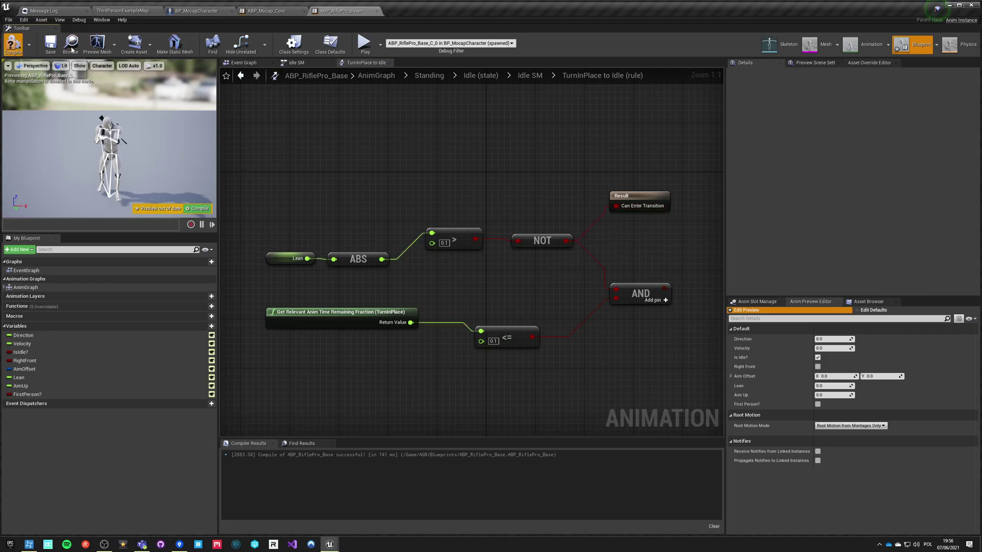
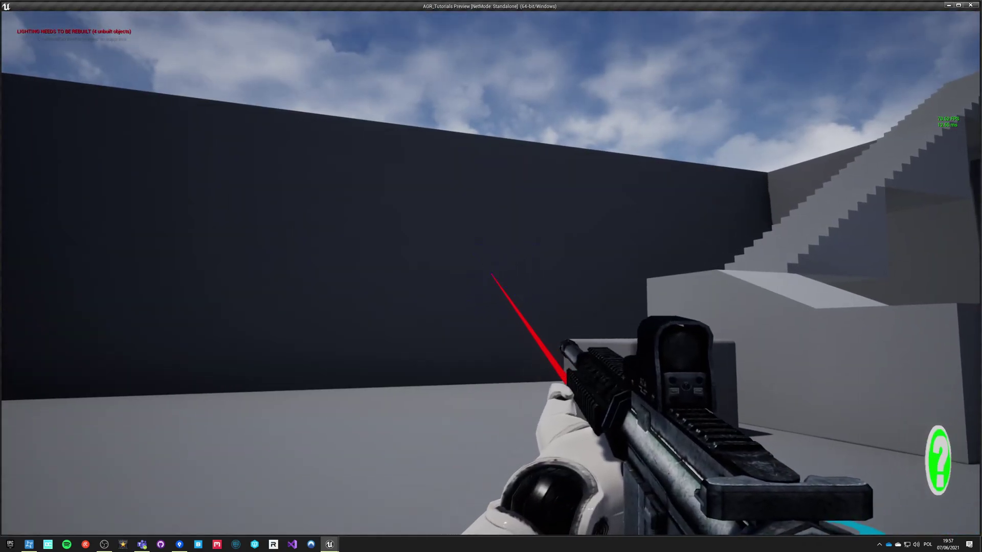
- Run the console command slomo .1 during the playtest and examine first-person turning in slow motion
key(grave)
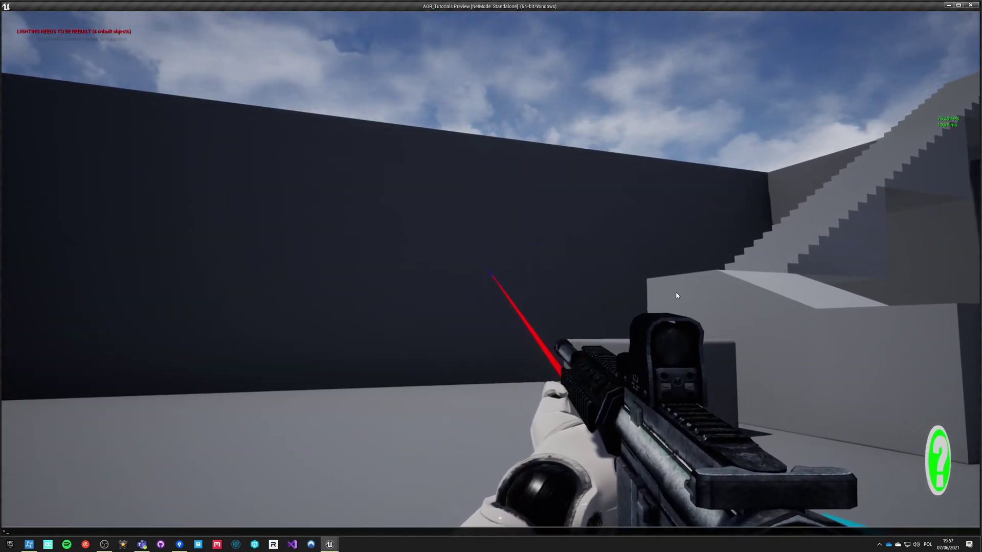
text(slomo)
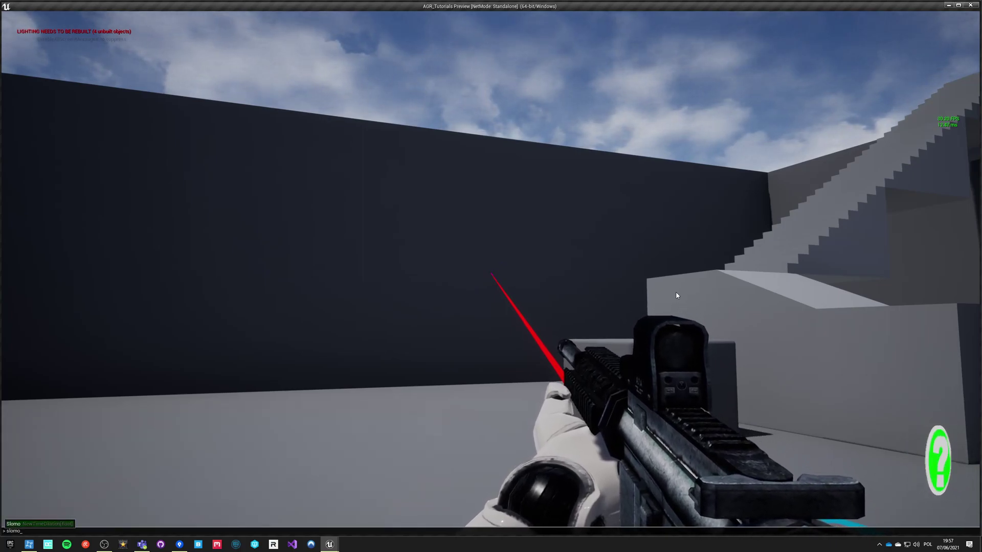
text( .1)
key(Return)
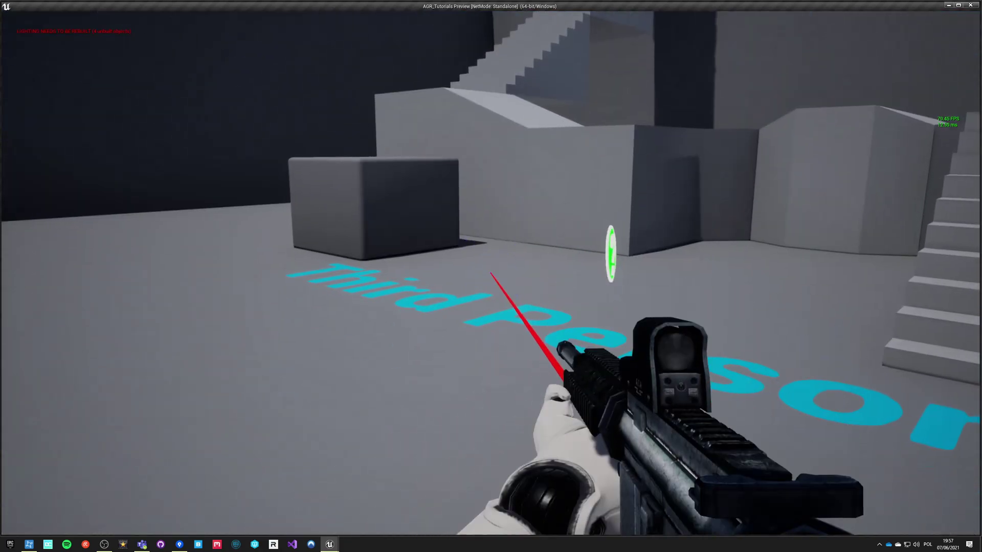
key(Escape)
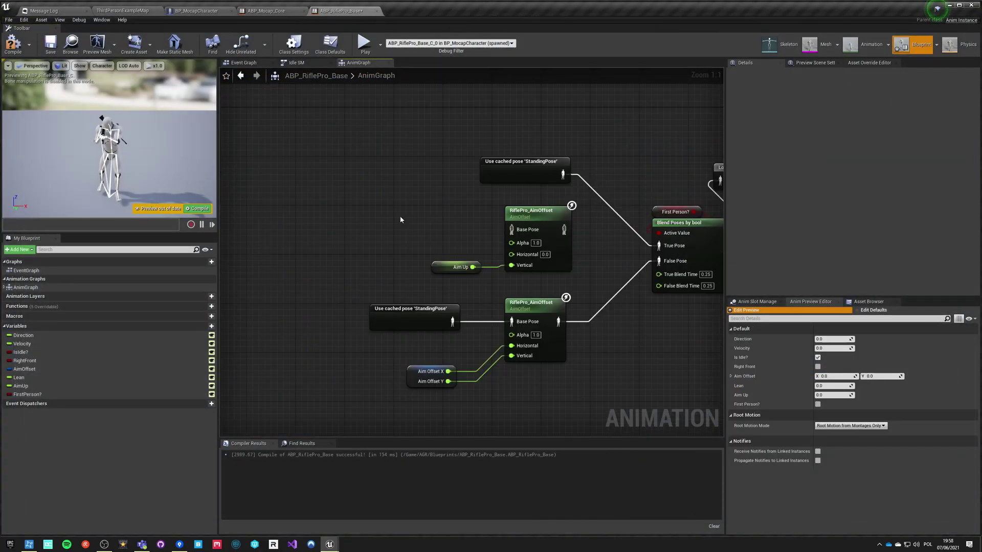
- Compile the blueprint and move the AnimGraph's Component To Local and Output Pose nodes away from Leg IK to free space
right_drag(400, 220, 221, 195)
right_drag(535, 312, 280, 319)
right_drag(453, 256, 506, 284)
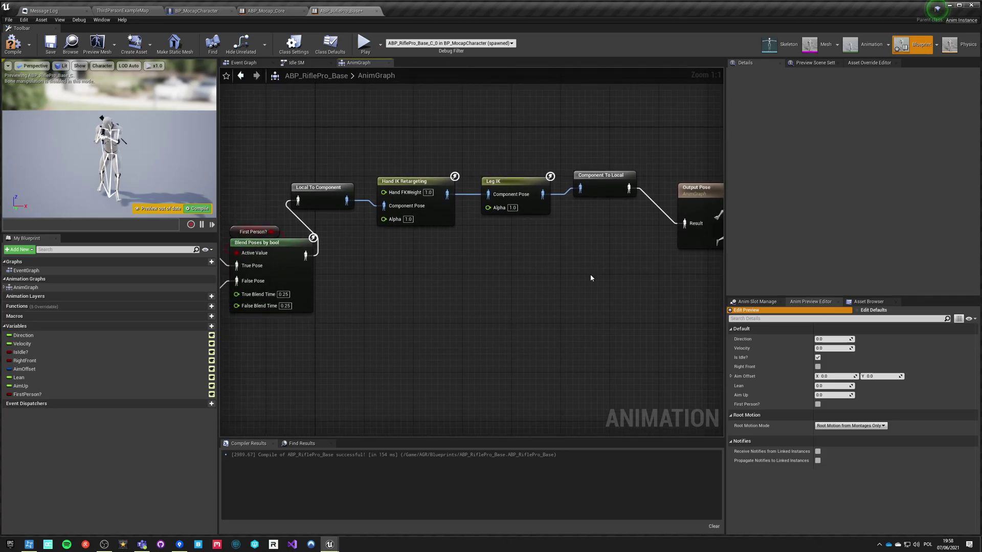
click(10, 45)
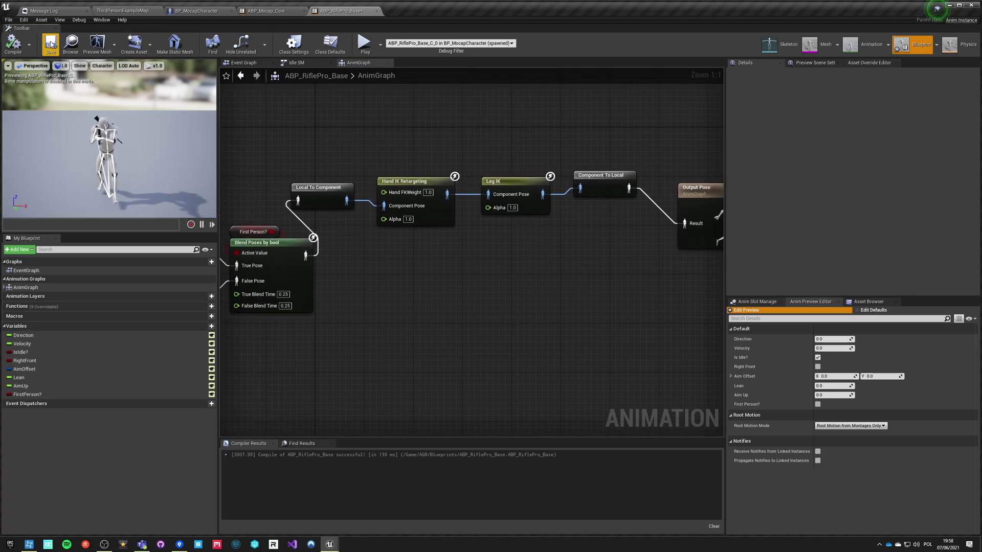
scroll(463, 315, down, 1)
click(581, 216)
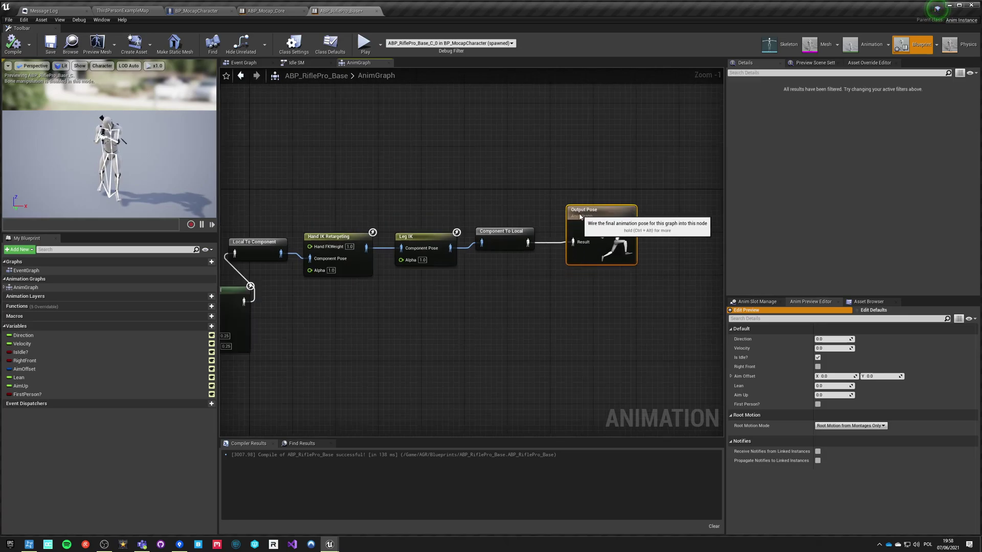
drag(486, 231, 617, 233)
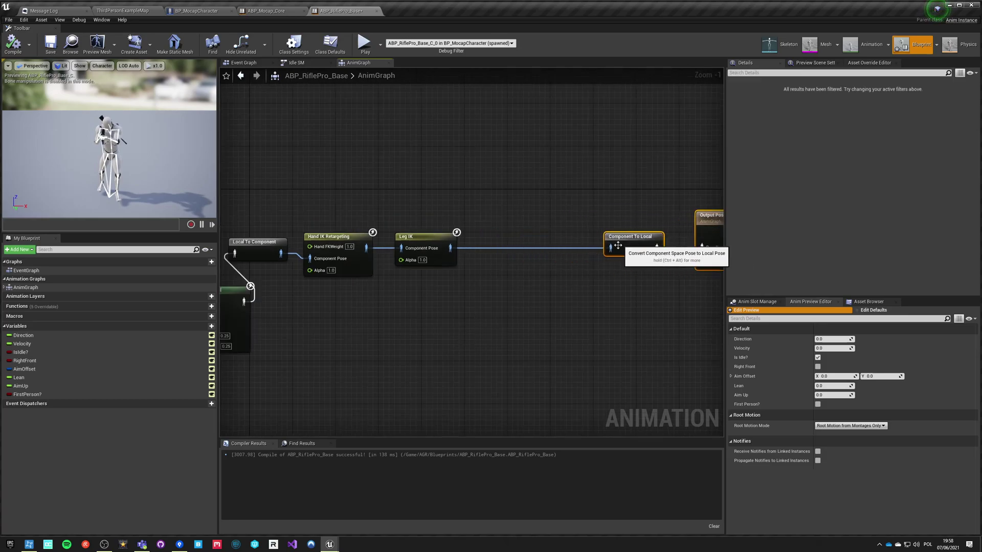
- Add a Transform (Modify) Bone node below Leg IK and set its bone to modify to spine_01
right_drag(473, 335, 506, 274)
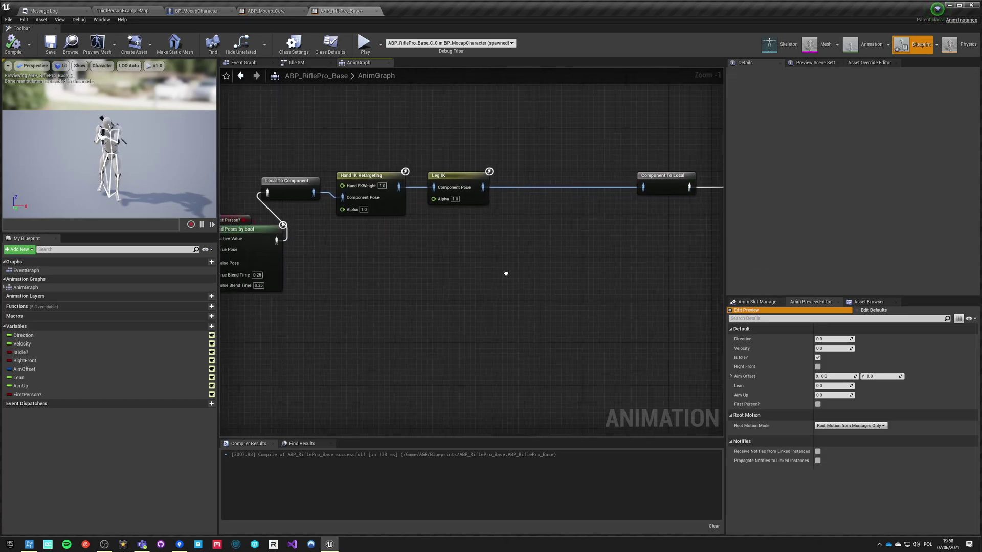
right_click(472, 328)
text(modify bone)
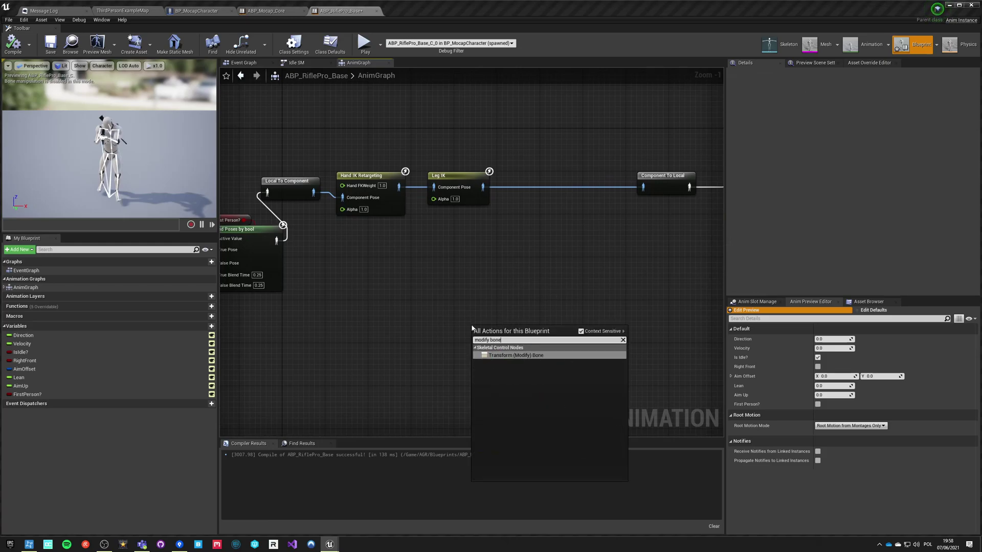
key(Return)
drag(491, 332, 480, 284)
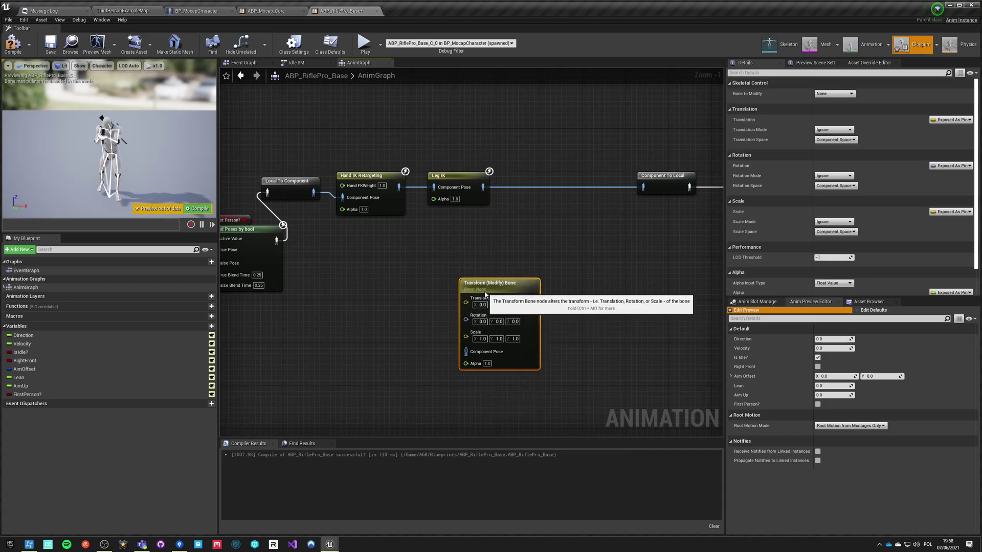
click(834, 94)
click(839, 127)
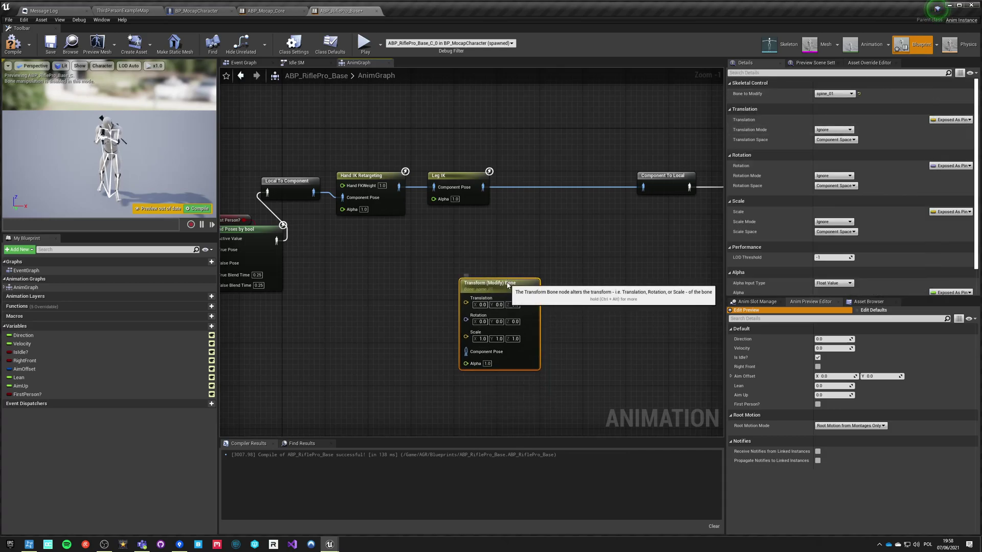
- Stop exposing Translation and Scale as pins on the spine_01 Transform (Modify) Bone node
click(952, 120)
click(939, 132)
click(953, 212)
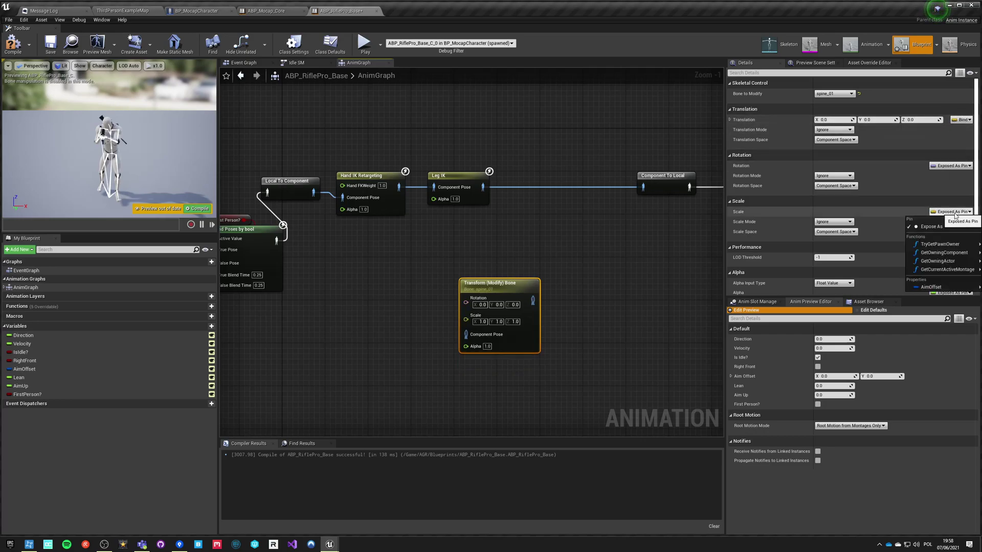
click(934, 228)
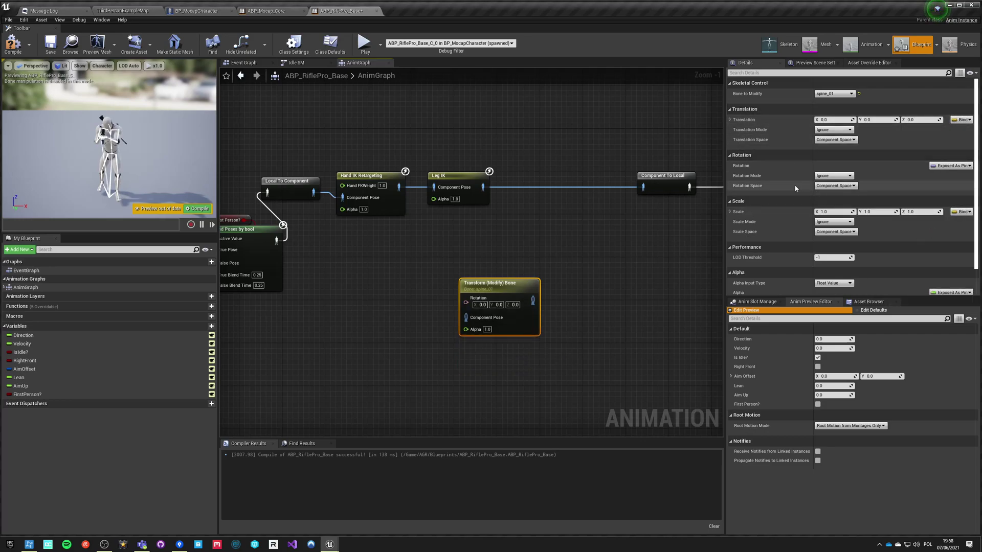
- Set the spine_01 node's Rotation Mode to Add to Existing in Component Space and shift the node slightly lower
click(834, 176)
click(825, 192)
click(833, 187)
click(829, 198)
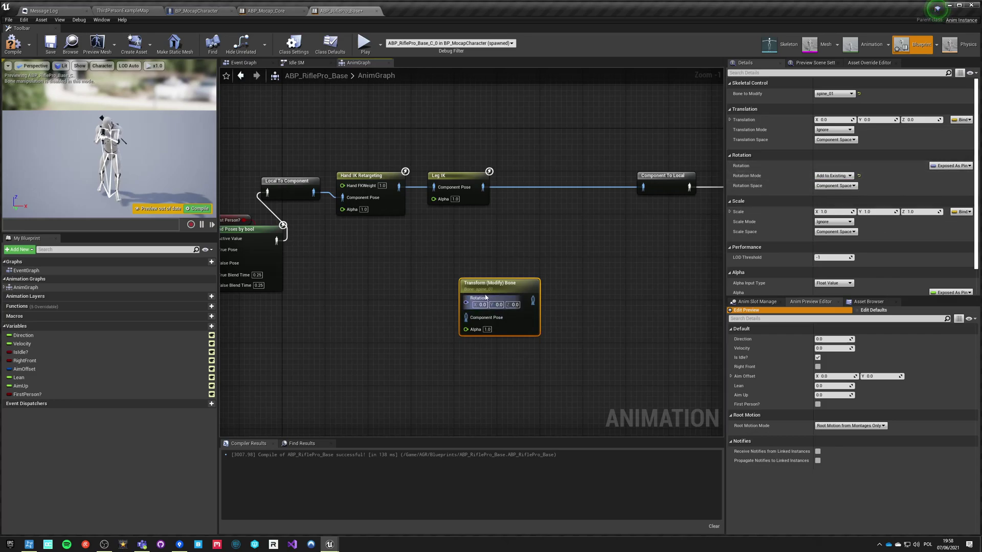
drag(486, 297, 481, 319)
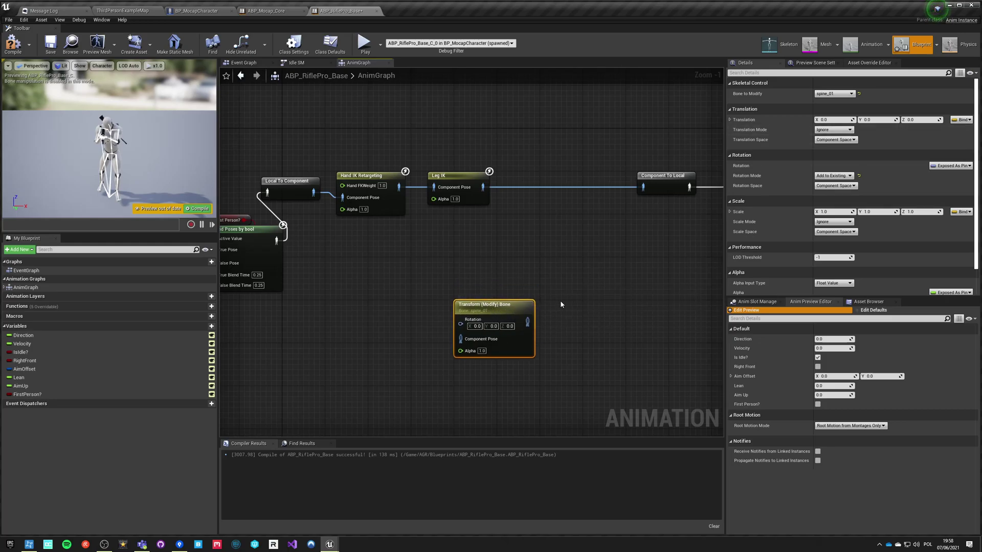
- Duplicate the Transform (Modify) Bone node twice and assign the copies to spine_02 and spine_03
key(ctrl+w)
key(ctrl+w)
click(833, 94)
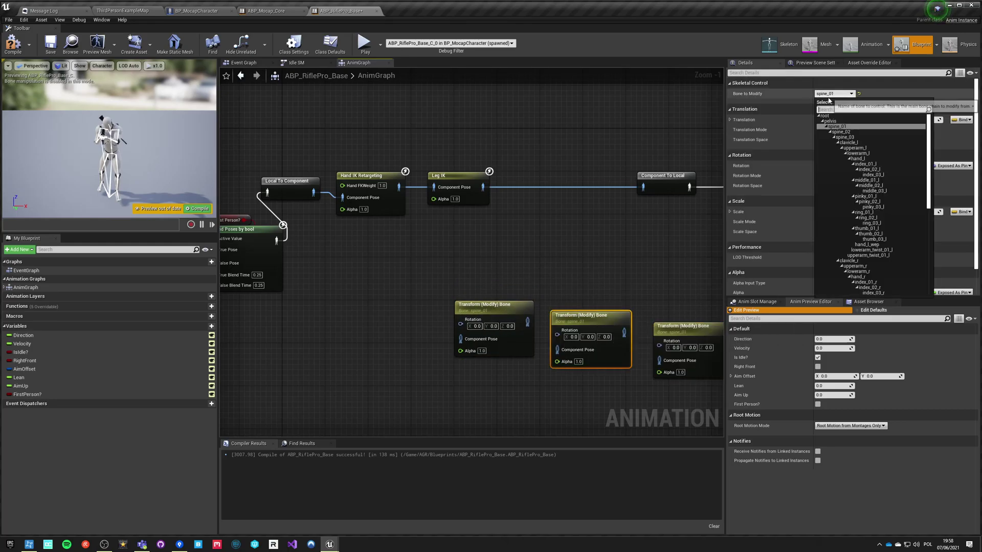
click(841, 132)
right_drag(686, 302, 585, 287)
click(589, 312)
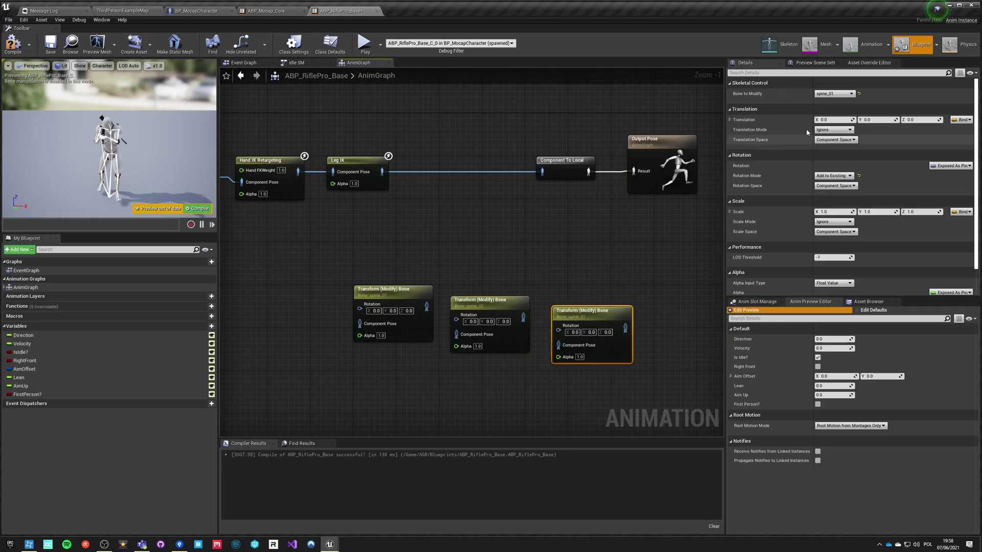
click(833, 94)
click(839, 137)
- Align the three Transform (Modify) Bone nodes in a row and chain them between Leg IK and Component To Local
drag(565, 322, 496, 301)
ctrl+click(512, 307)
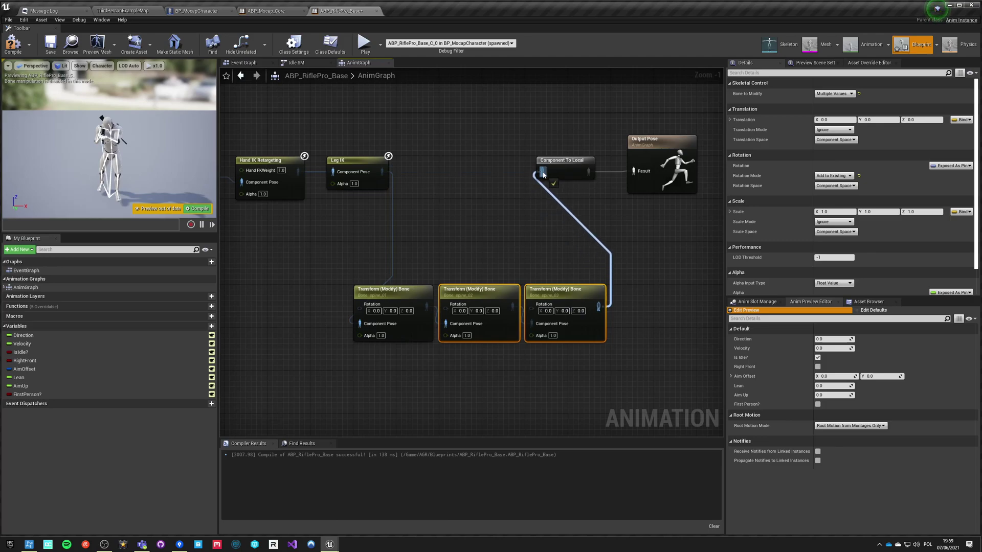
drag(544, 175, 543, 174)
click(428, 250)
right_drag(428, 251, 477, 235)
- Set the Alpha Input Type to Bool Value on all three Transform (Modify) Bone nodes
right_drag(314, 371, 338, 350)
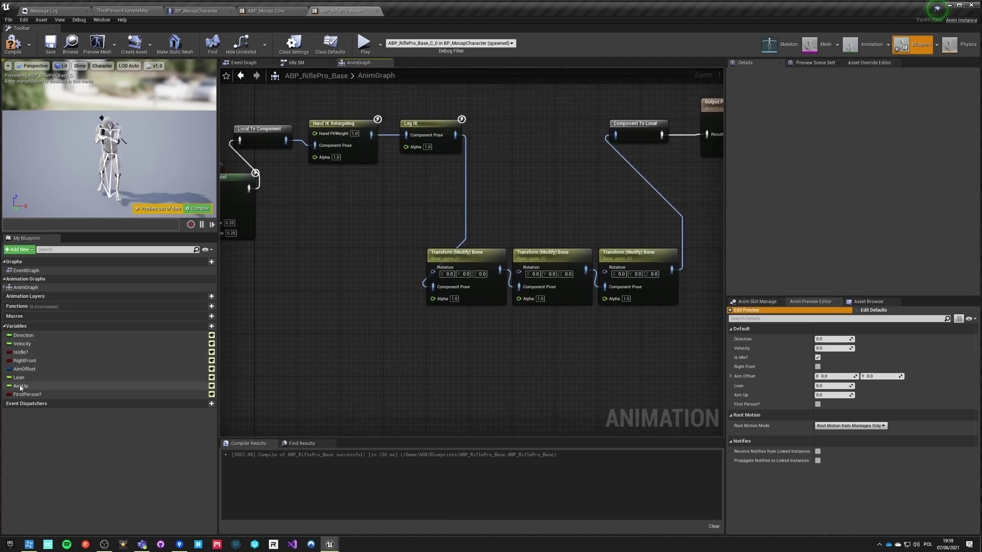
click(486, 292)
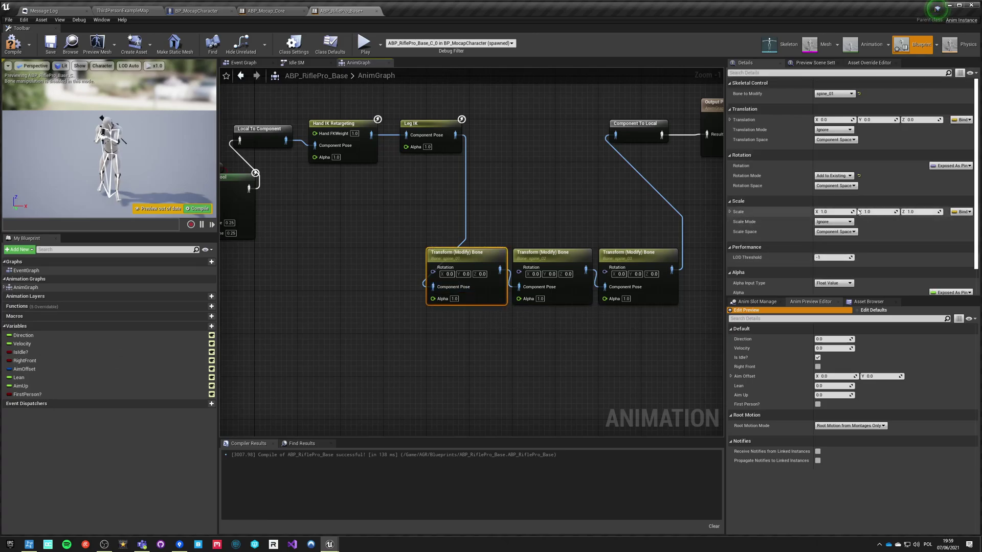
scroll(797, 275, down, 1)
click(837, 258)
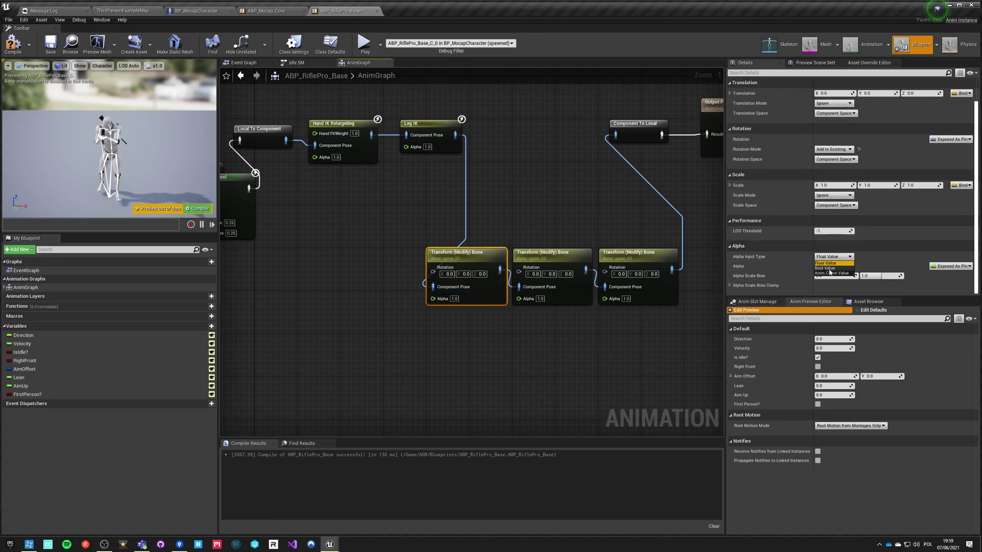
click(825, 268)
click(563, 256)
click(834, 267)
click(825, 278)
click(650, 256)
click(833, 267)
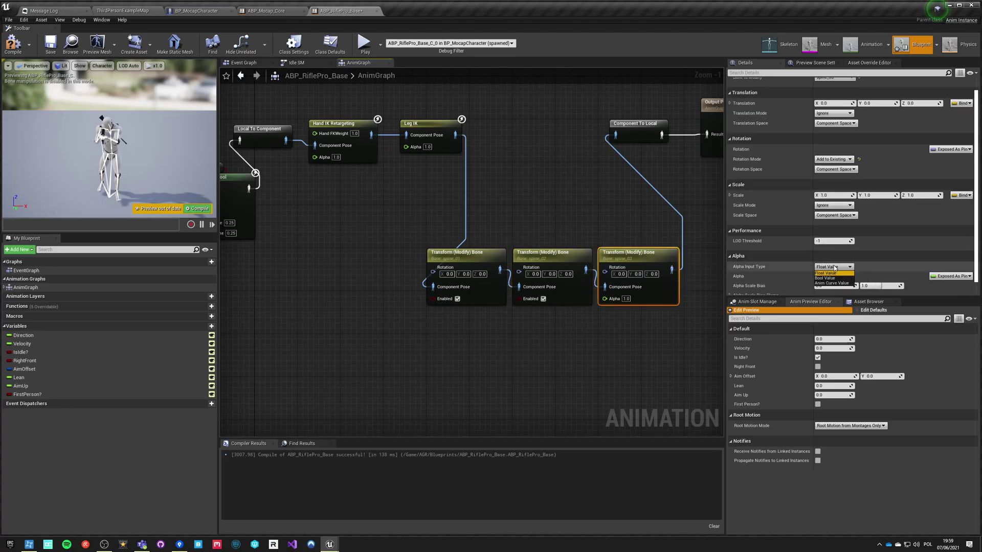
click(825, 279)
- Bind bEnabled to FirstPerson? on all three Transform (Modify) Bone nodes
click(952, 276)
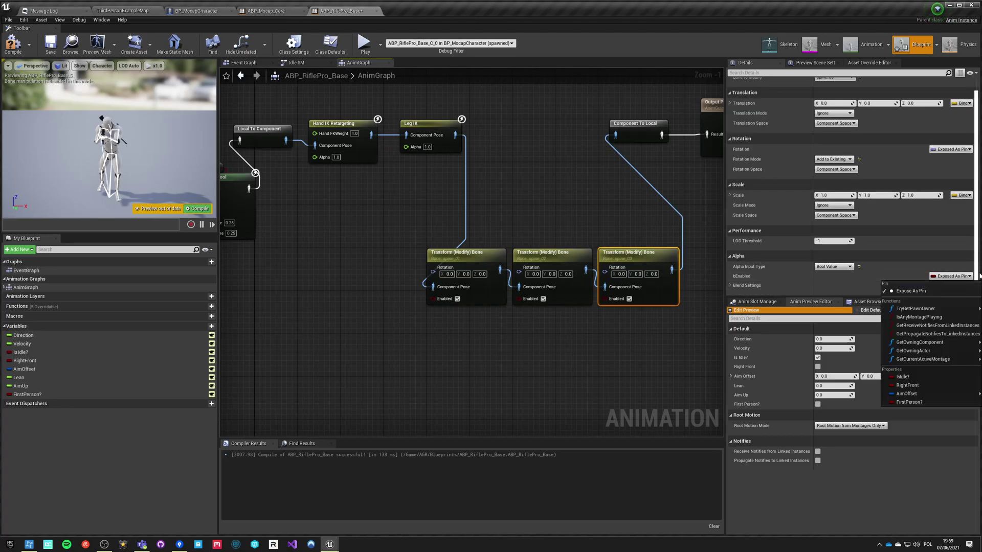
click(909, 402)
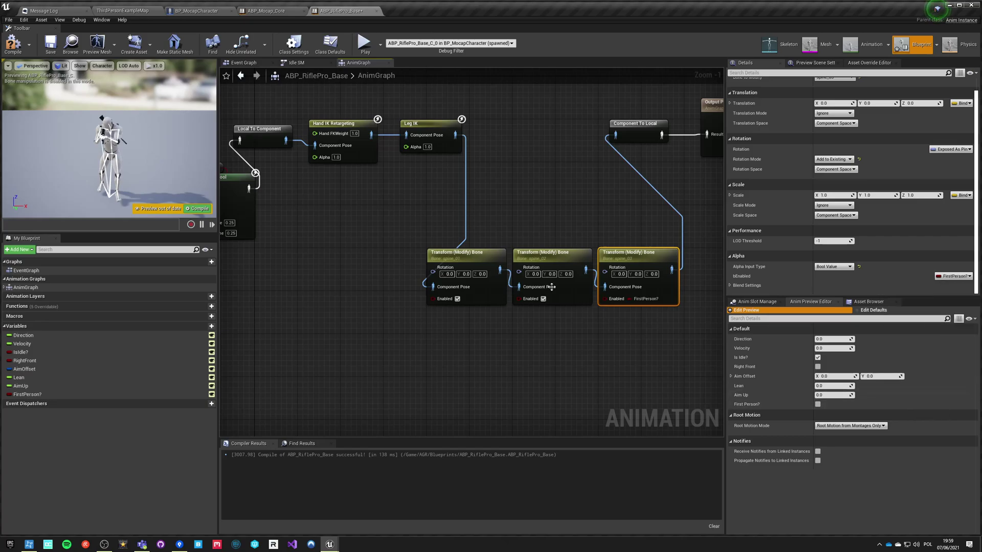
click(563, 255)
click(937, 277)
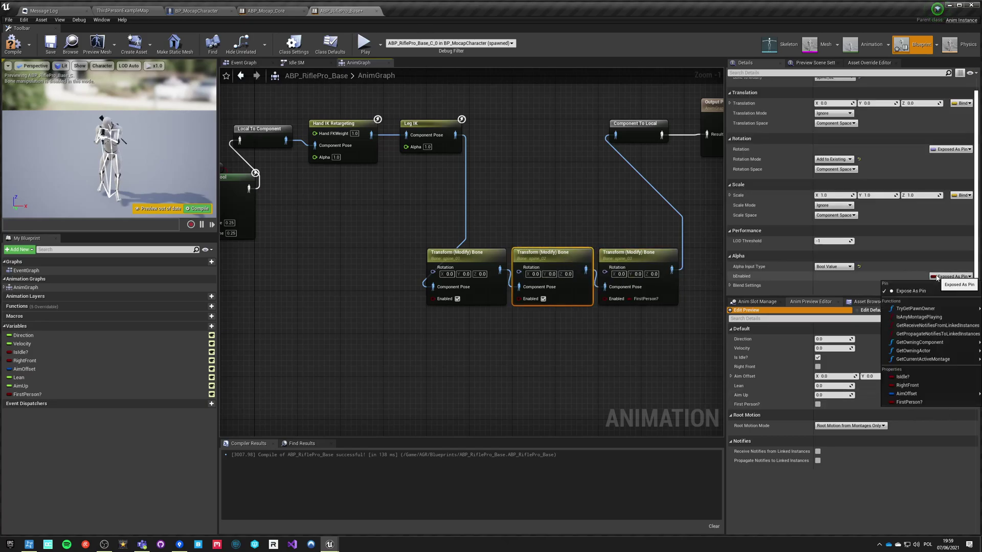
click(909, 403)
click(465, 255)
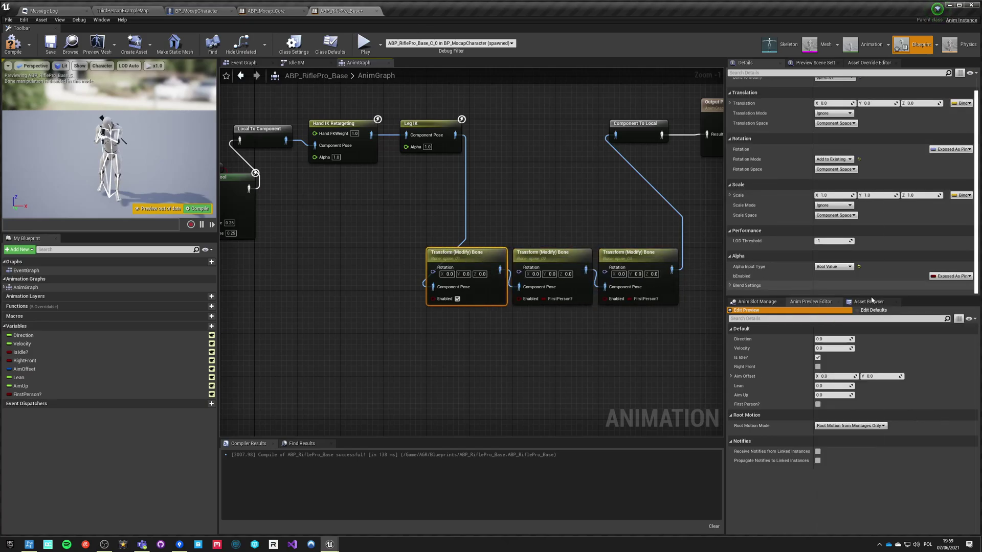
click(951, 277)
click(909, 402)
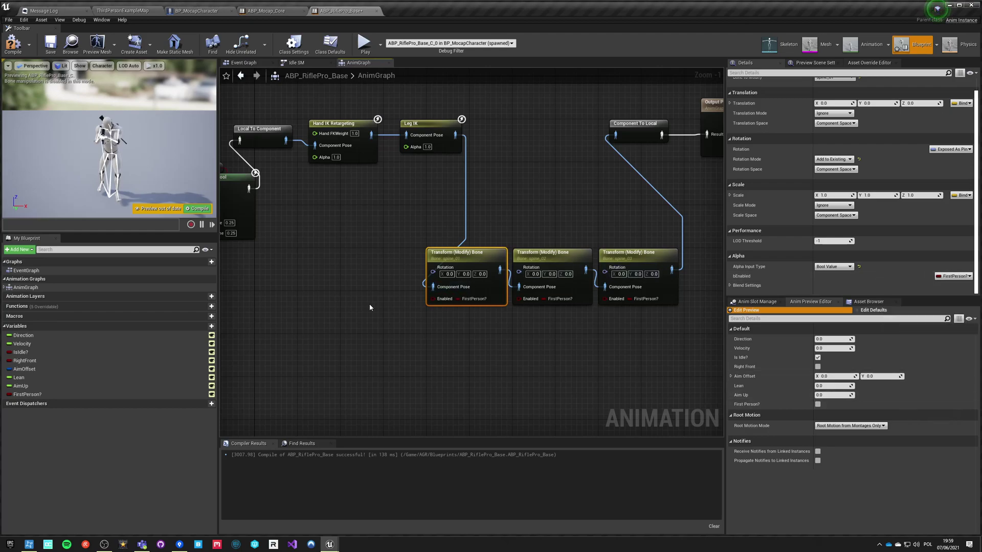
- Place a getter for the AimUp variable in the free space below Blend Poses by bool
click(369, 305)
right_drag(307, 306, 346, 290)
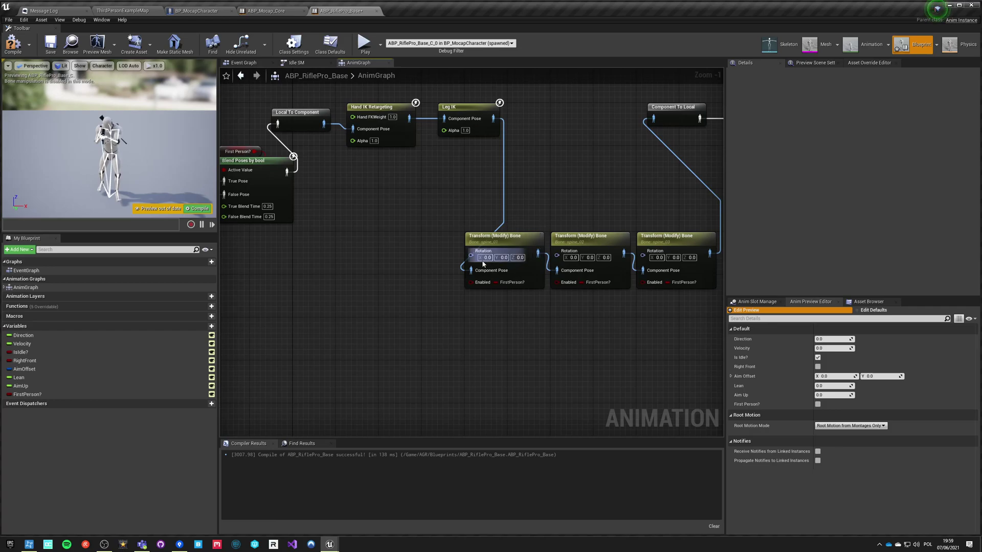
click(522, 239)
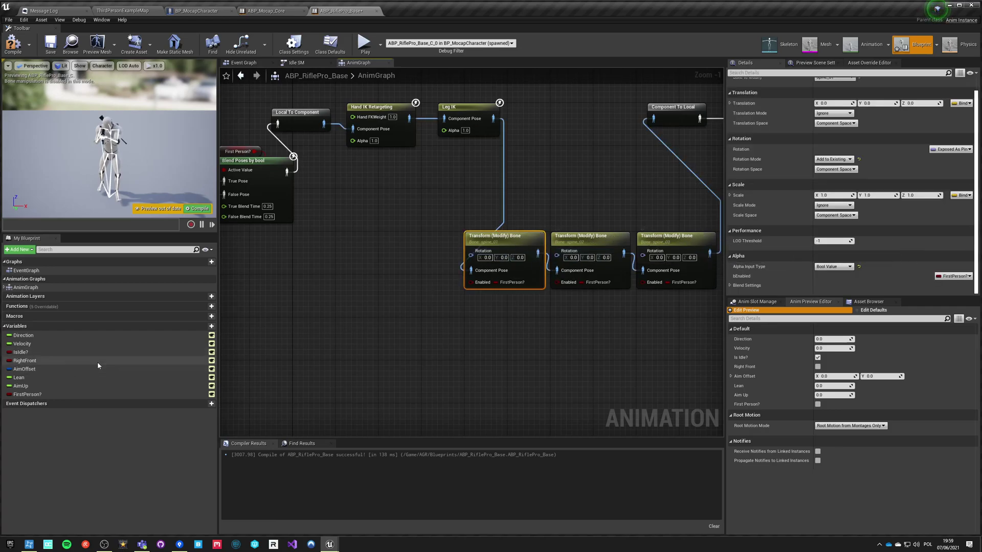
drag(18, 378, 300, 261)
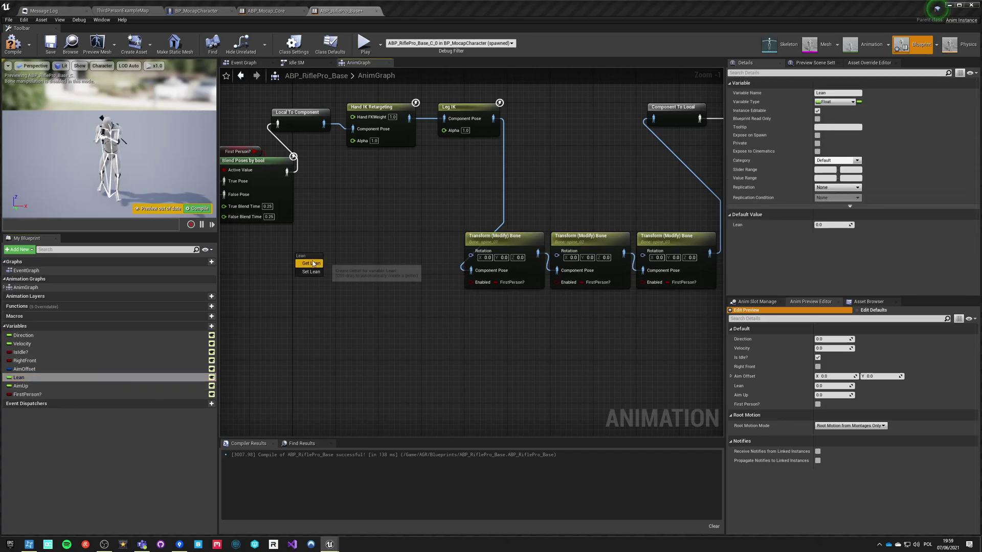
click(305, 266)
drag(30, 389, 323, 272)
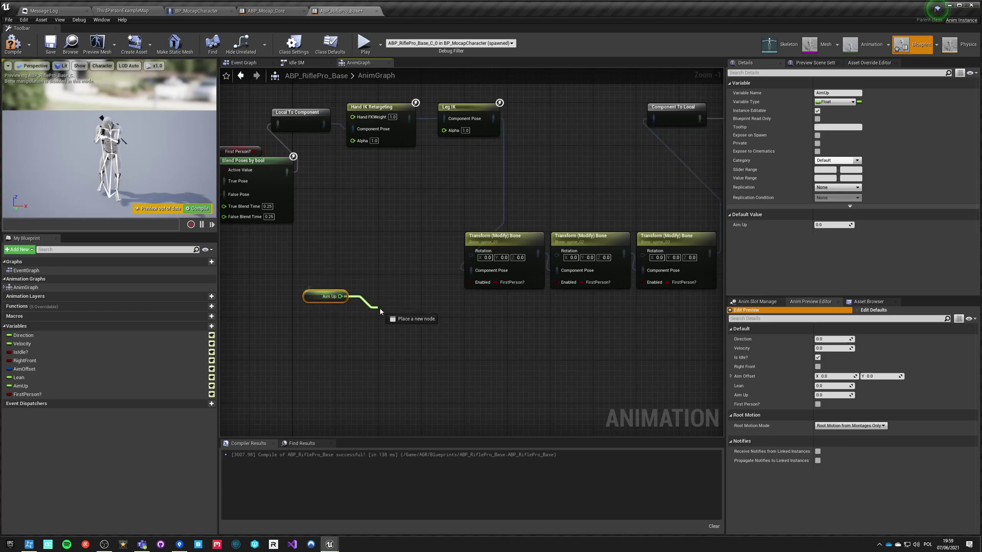
drag(379, 307, 381, 309)
text(*)
key(Up)
key(Return)
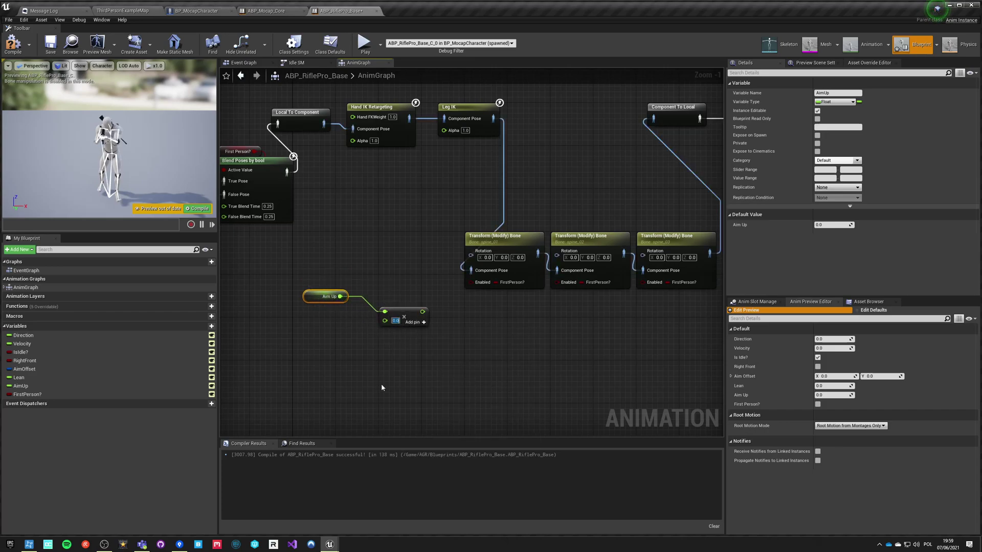
drag(382, 302, 441, 359)
key(Delete)
- Add a float division to the Aim Up getter with a divisor of -3.0
drag(364, 309, 364, 309)
text(/)
key(Return)
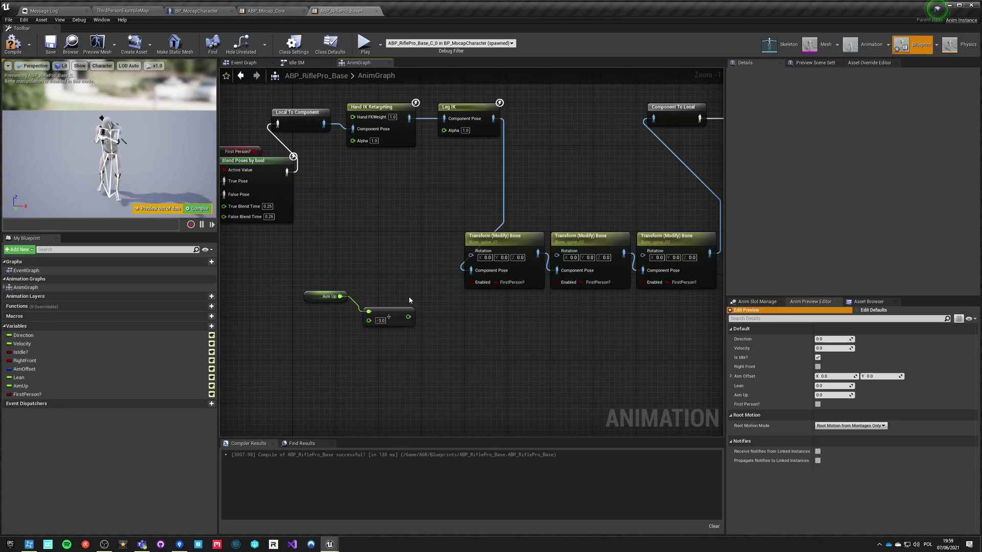
- Split the Rotation pin into Roll, Pitch and Yaw on all three Transform (Modify) Bone nodes
right_click(470, 256)
click(481, 277)
right_click(557, 255)
click(578, 276)
right_click(644, 256)
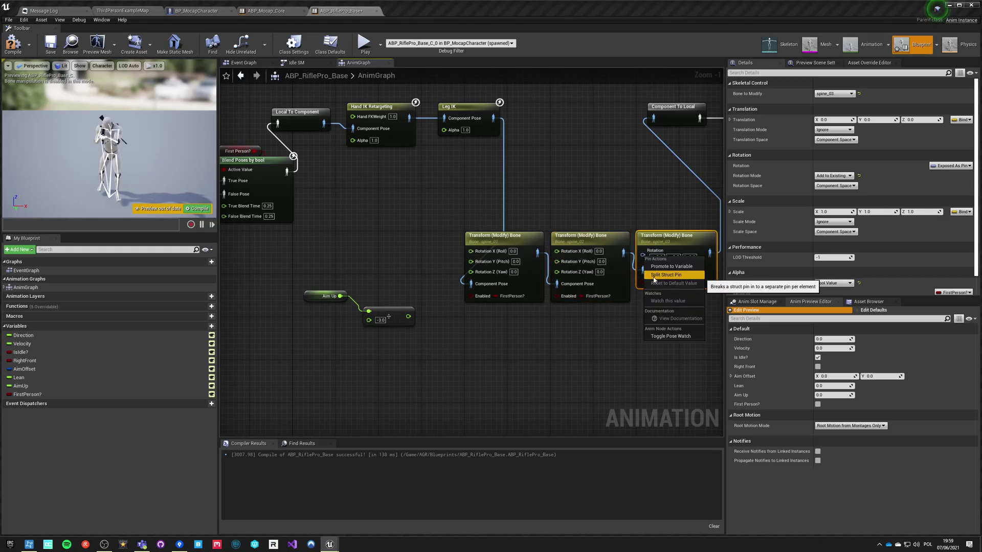
click(680, 282)
click(499, 392)
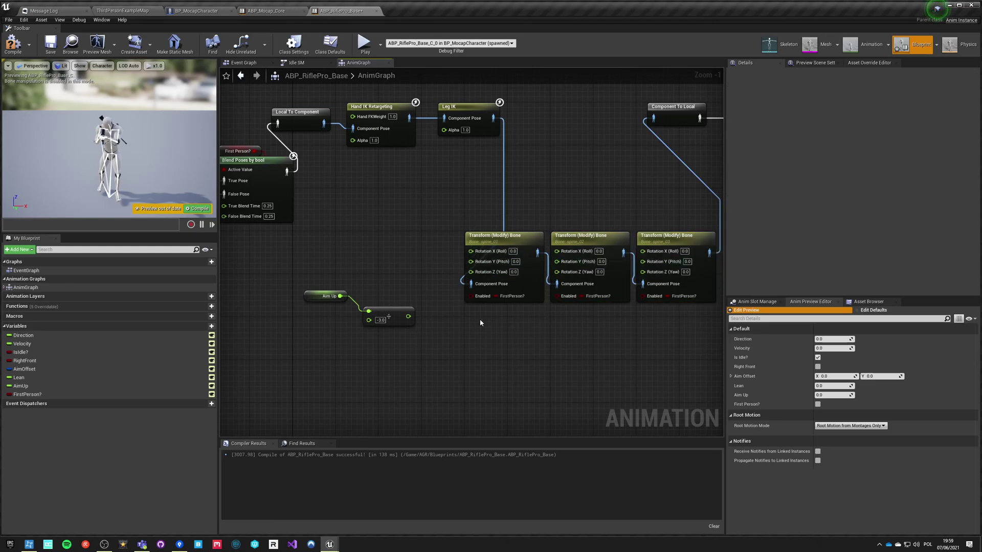
- Connect the Aim Up division result to Rotation X (Roll) on all three Transform (Modify) Bone nodes and compile
right_drag(399, 267, 353, 308)
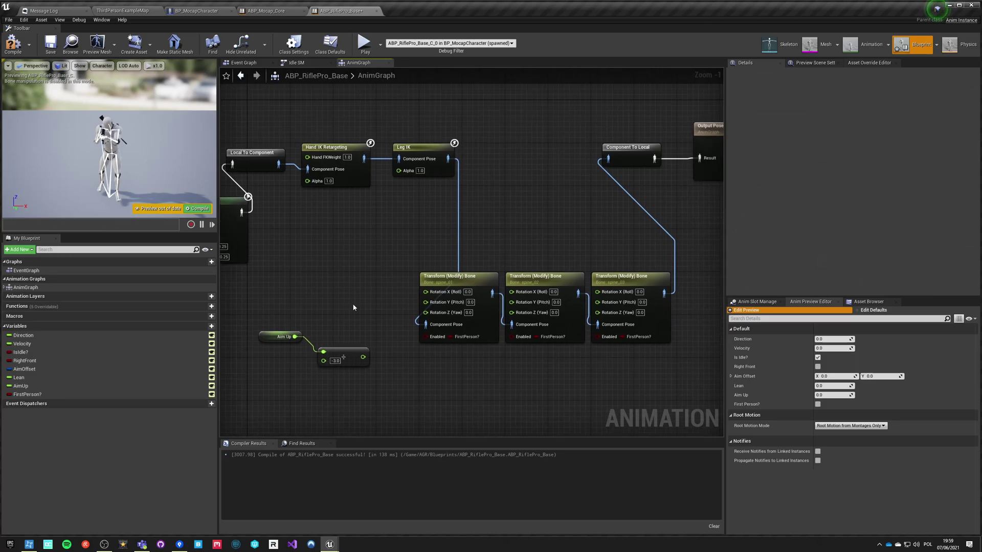
click(13, 43)
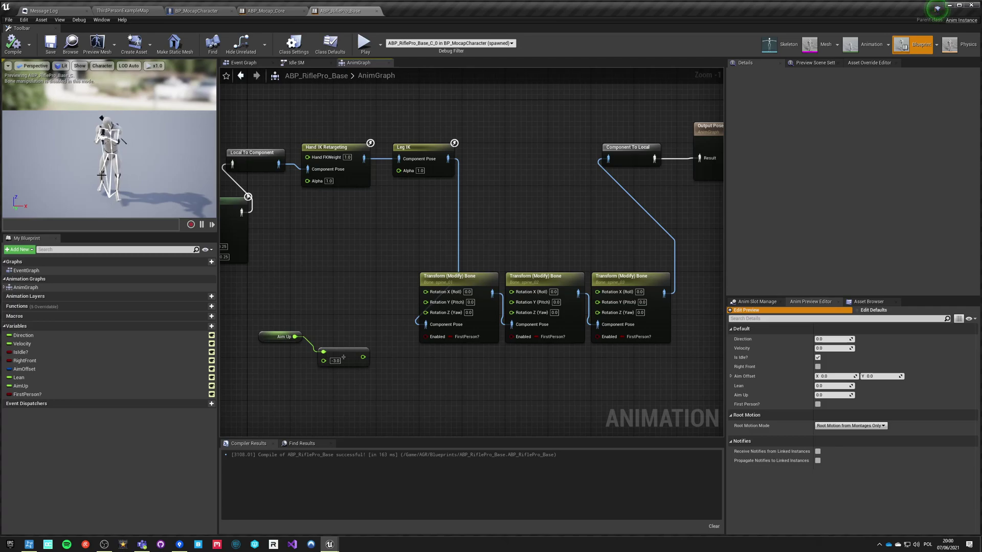
drag(360, 358, 426, 291)
drag(512, 292, 363, 357)
drag(602, 296, 364, 357)
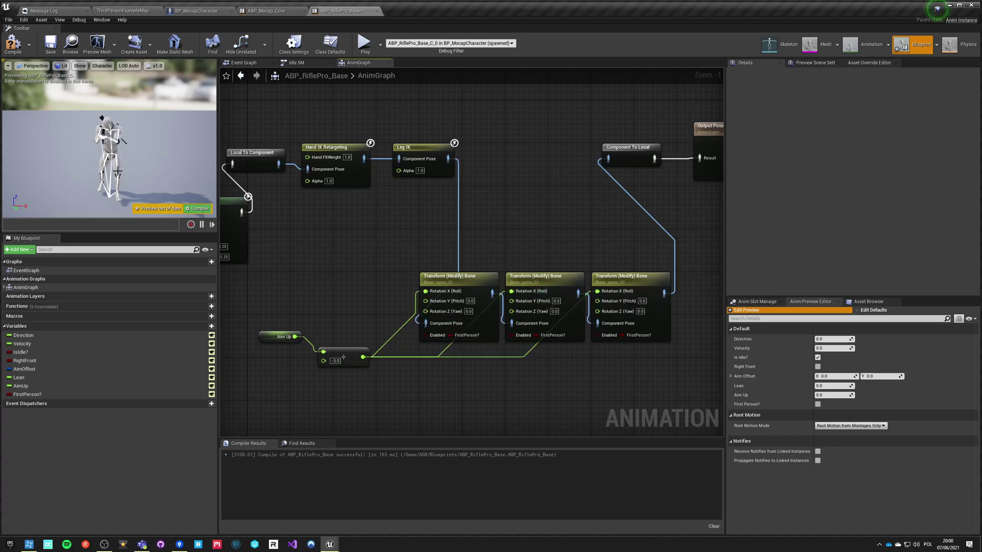
click(13, 43)
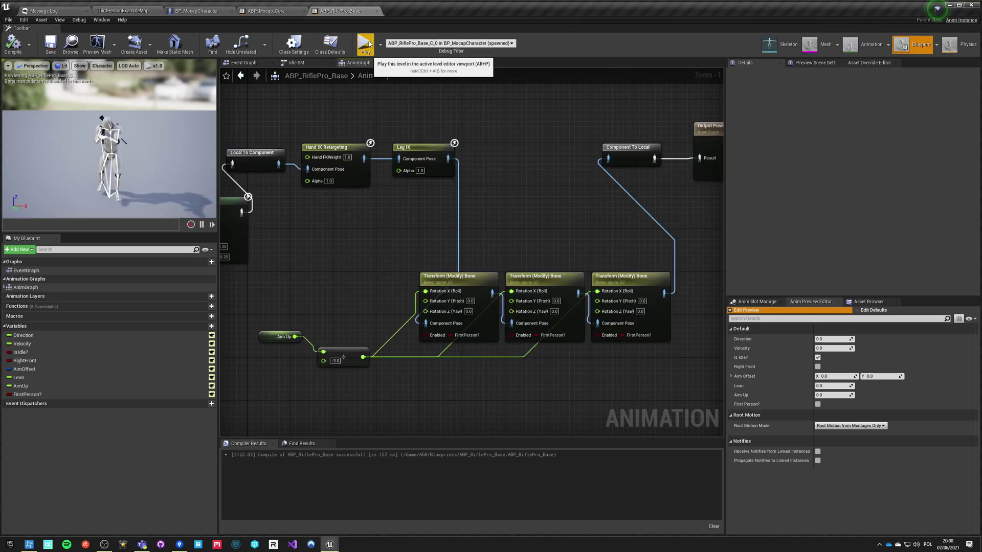
- Play-test the first-person up and down aiming with "slomo .1", exit the preview and recompile the animation blueprint
click(366, 46)
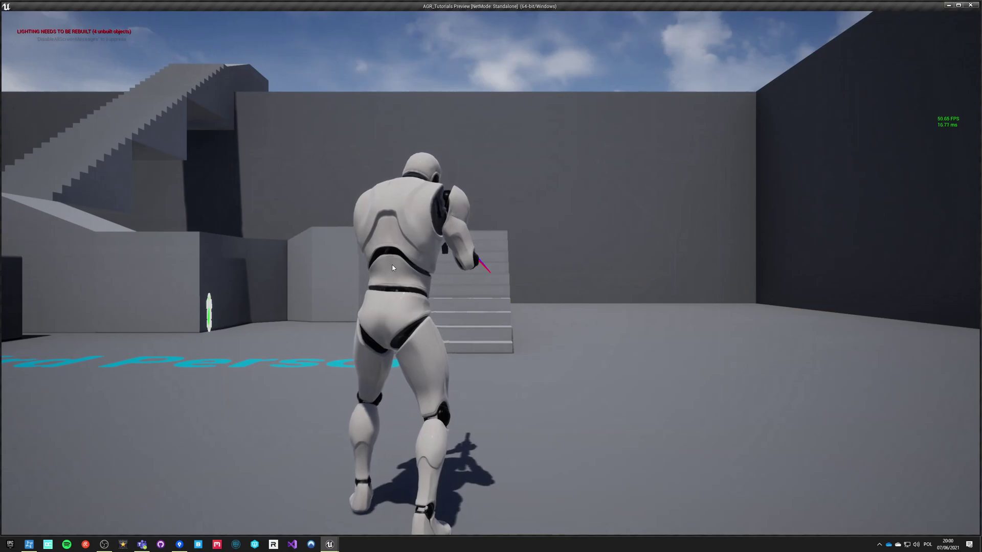
key(s)
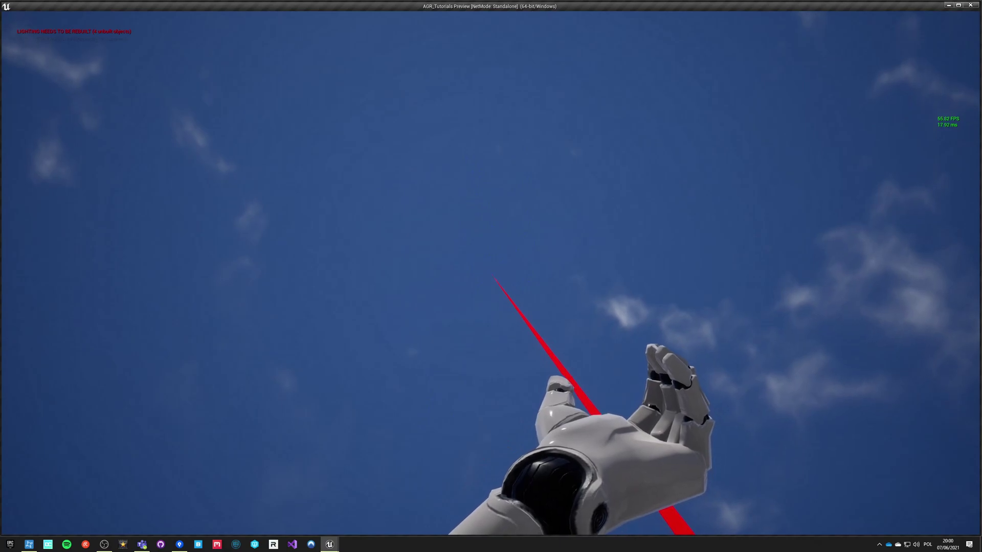
key(grave)
text(slomo .1)
key(Return)
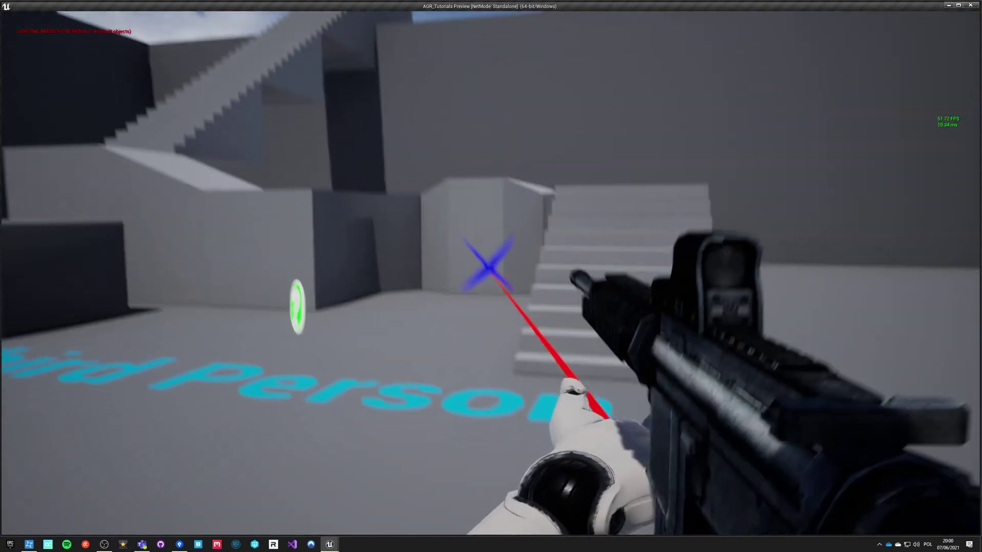
key(Escape)
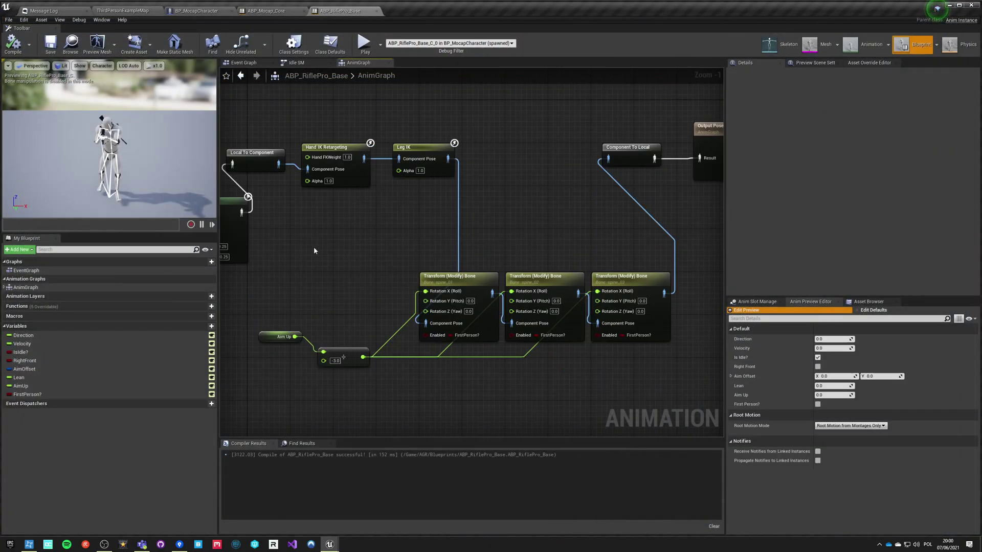
key(F7)
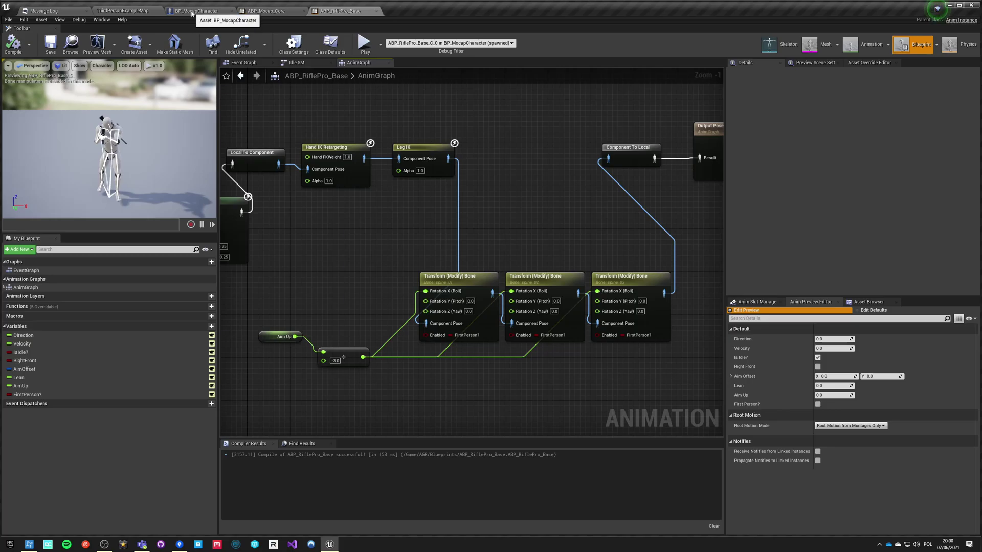
- Open the character's skeleton and add a virtual bone on the head bone targeting ik_hand_gun
click(769, 45)
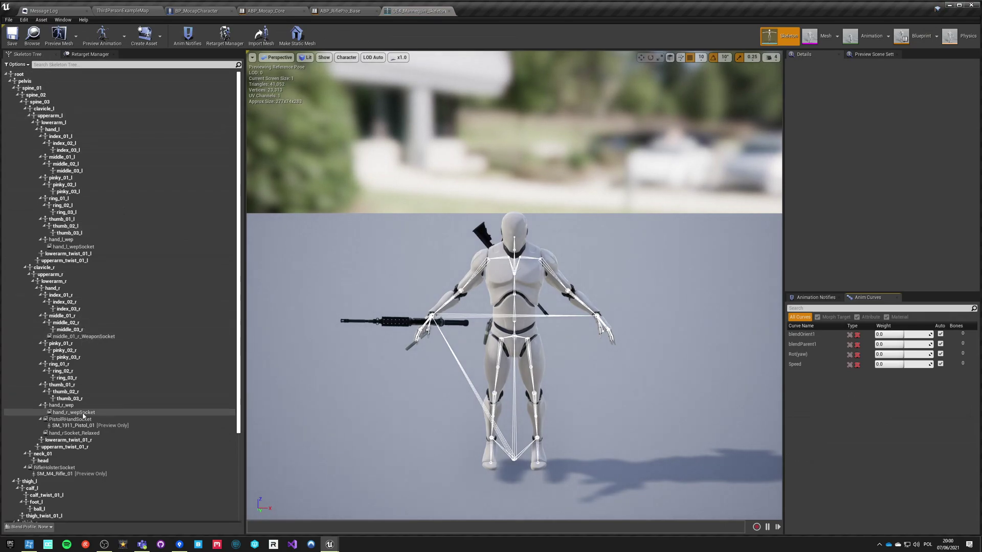
scroll(85, 419, down, 3)
click(49, 400)
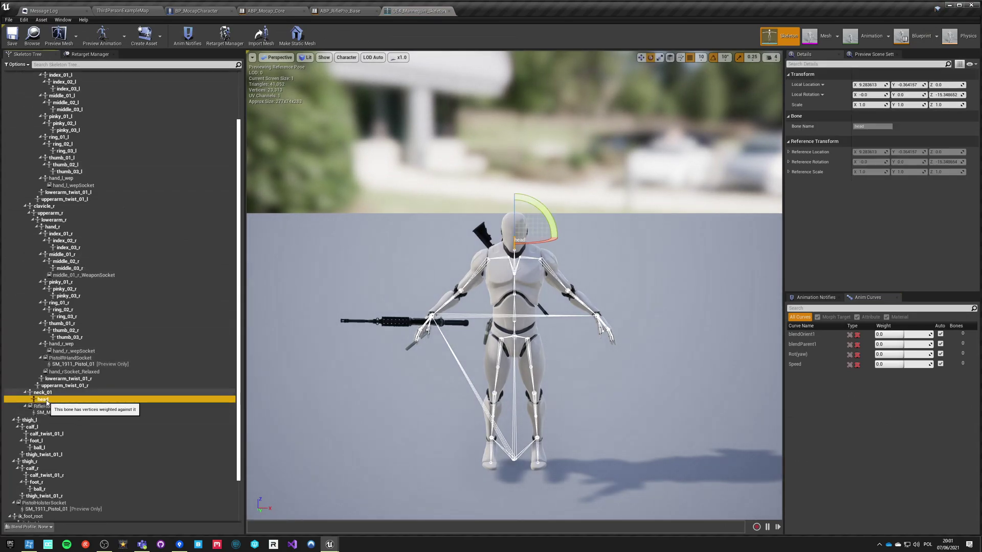
right_click(49, 403)
mouse_move(79, 453)
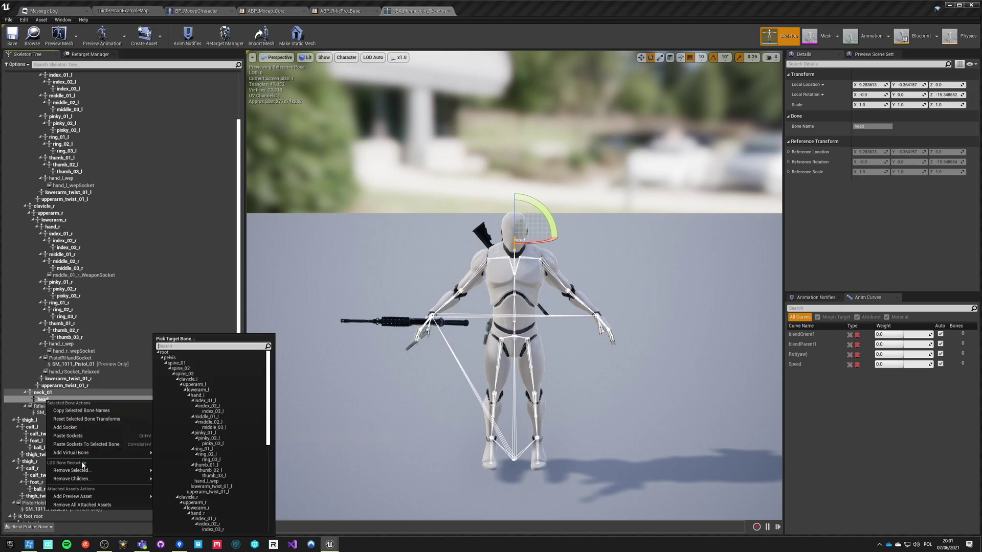
scroll(220, 460, down, 5)
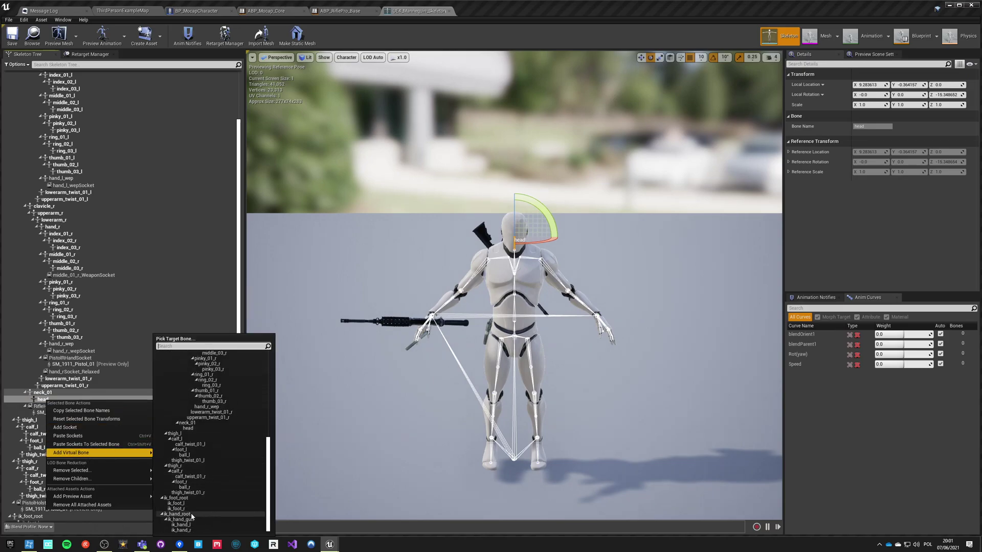
click(189, 519)
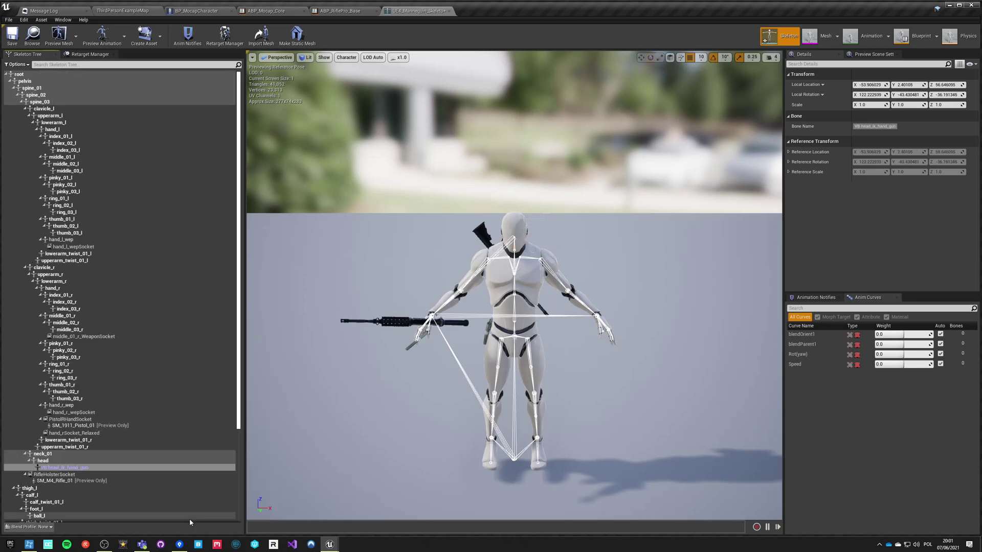
- Rename the new virtual bone under head as GUN
click(64, 469)
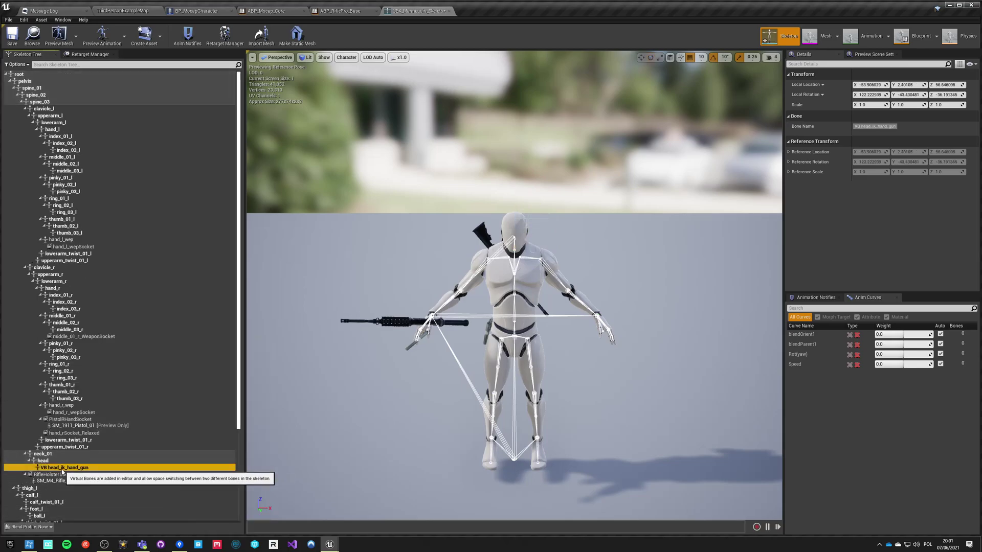
click(61, 469)
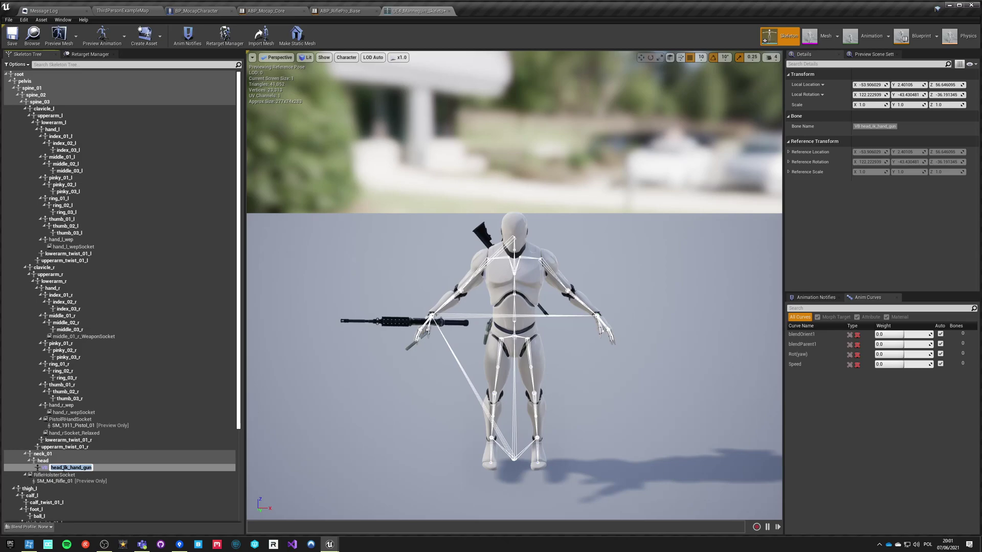
text(GUN)
key(Return)
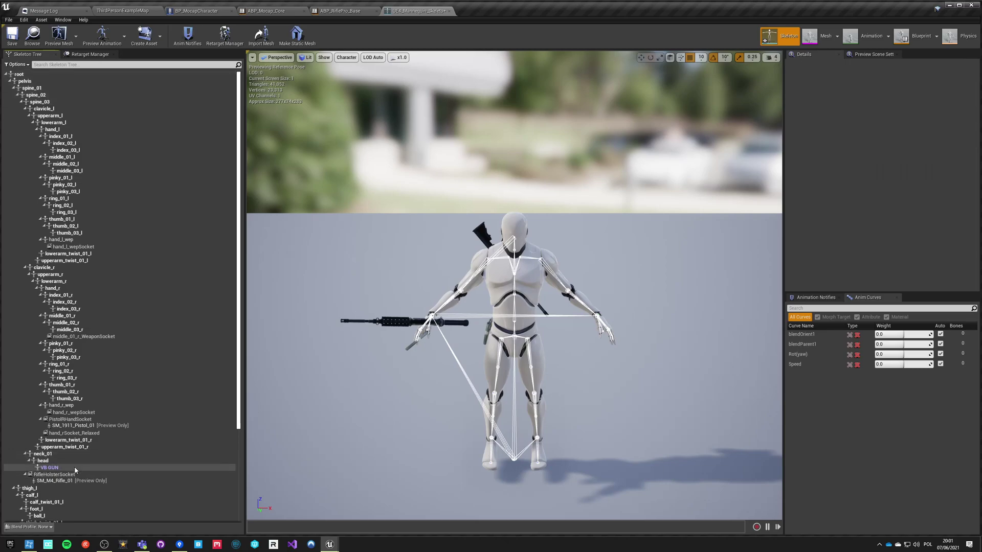
- Add a virtual bone on VB GUN targeting hand_r and name it HandR
right_click(54, 469)
mouse_move(87, 419)
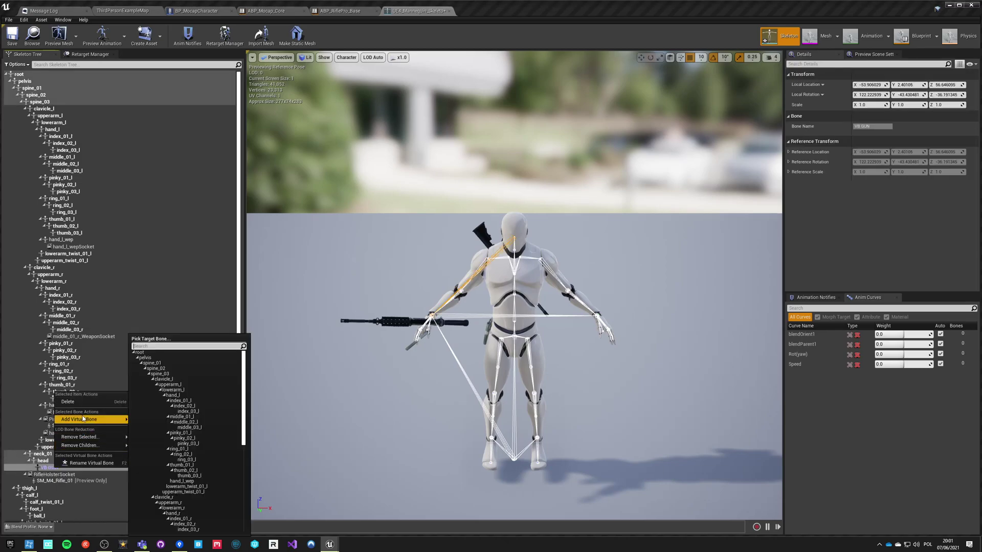
scroll(158, 423, down, 1)
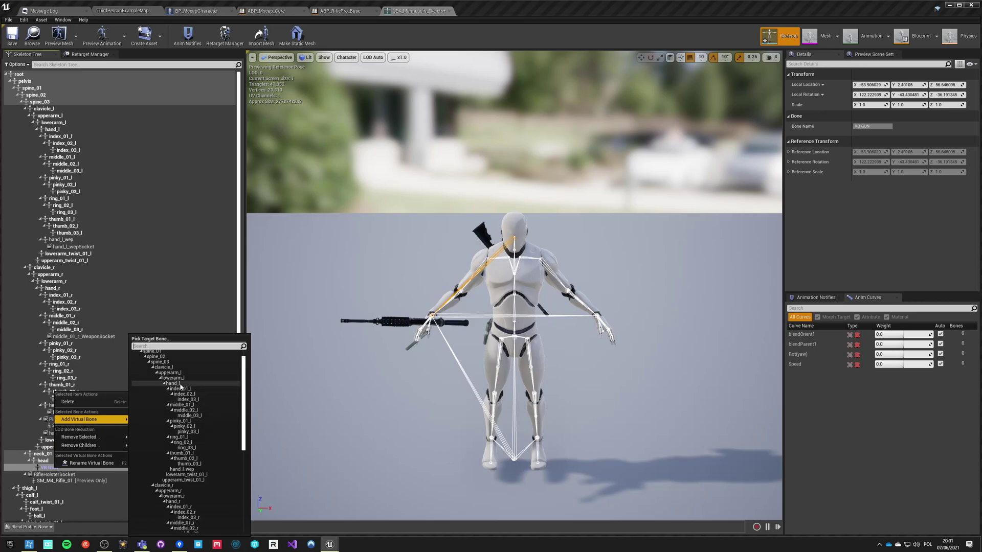
scroll(181, 387, down, 3)
click(179, 466)
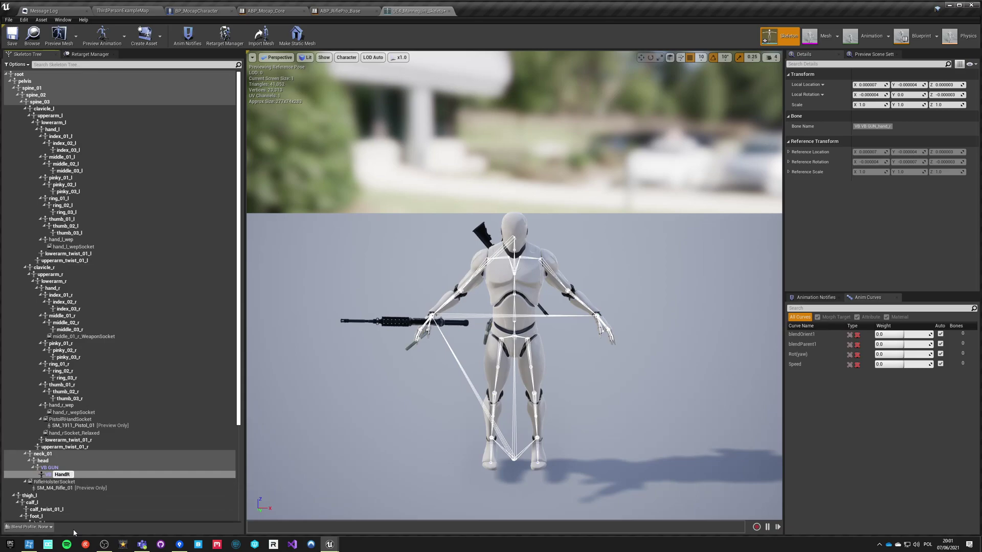
text(HandR)
key(Return)
right_click(57, 468)
mouse_move(92, 439)
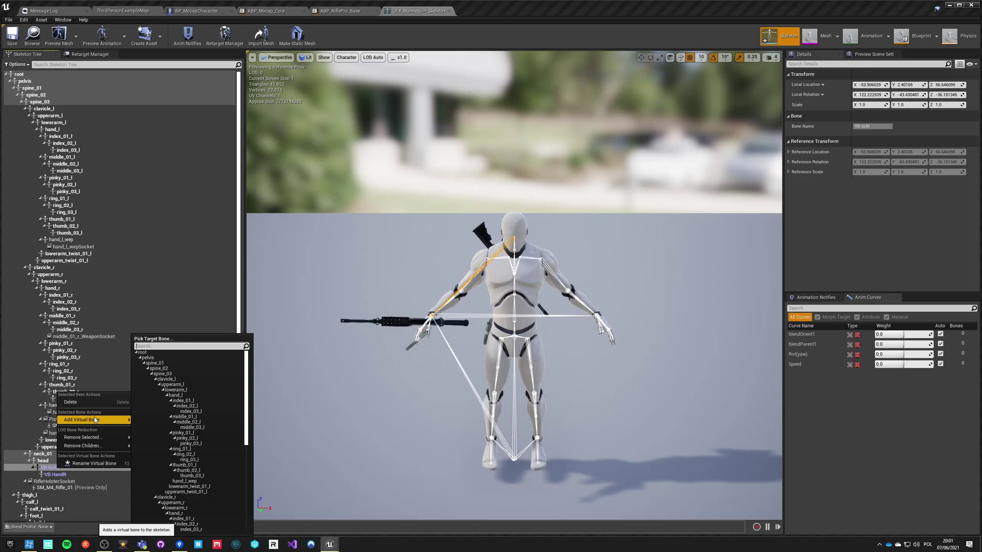
click(58, 475)
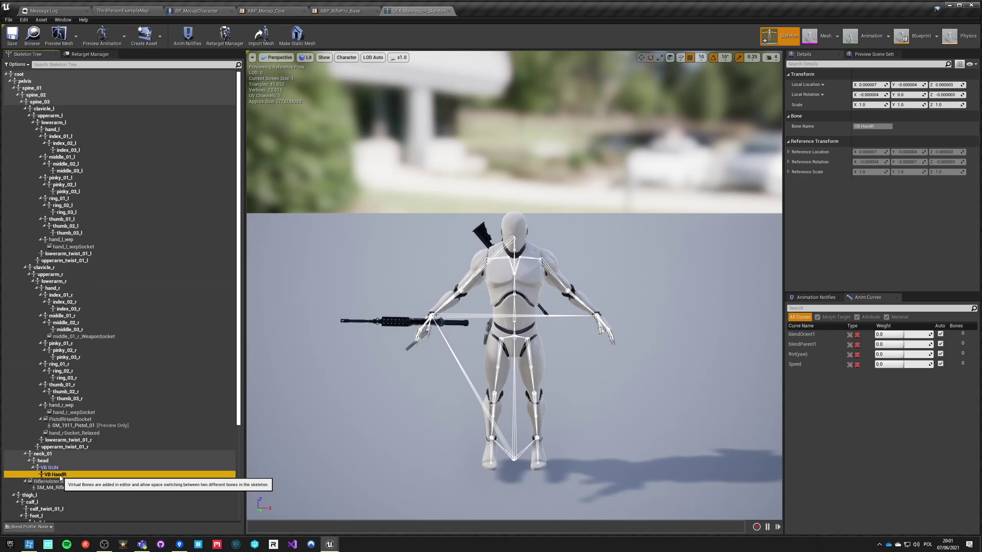
right_click(52, 467)
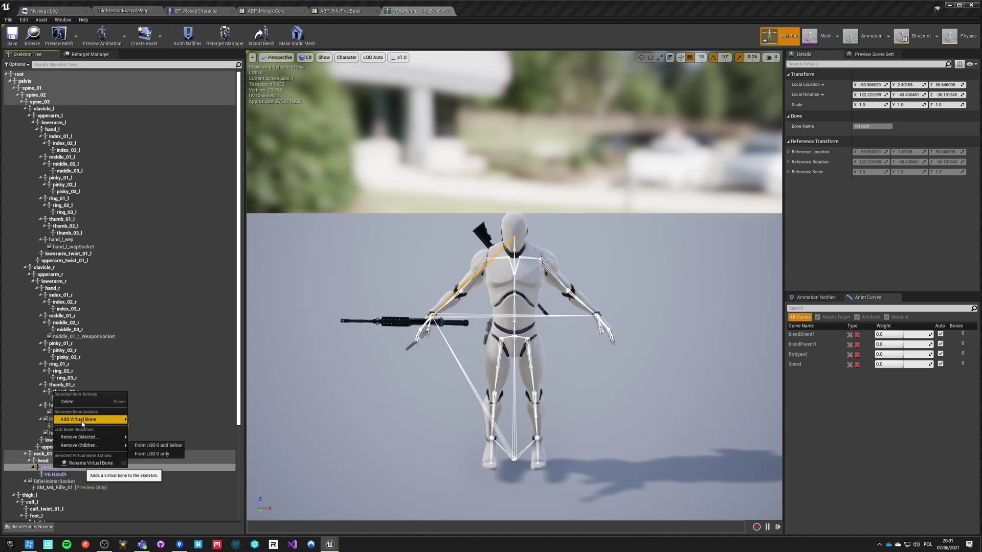
mouse_move(81, 423)
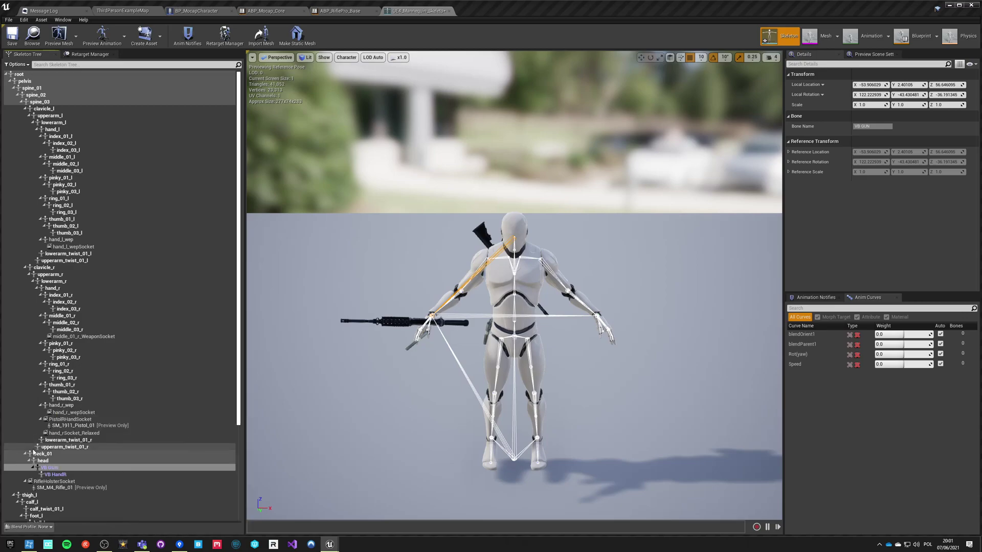
click(46, 447)
- Examine the ik_hand_gun, ik_hand_l and ik_hand_r bones at the end of the skeleton hierarchy
scroll(30, 499, down, 5)
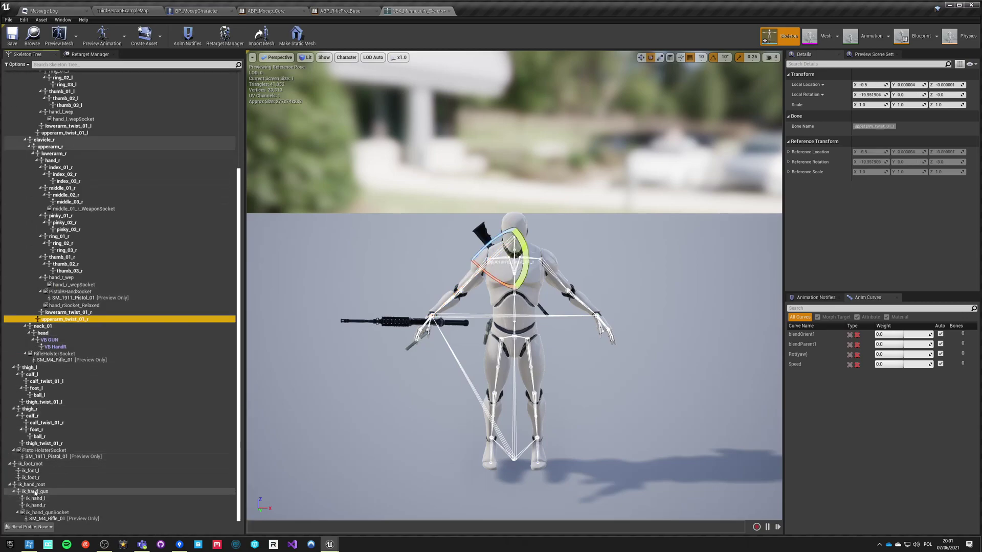
click(28, 492)
click(35, 498)
click(36, 505)
click(55, 492)
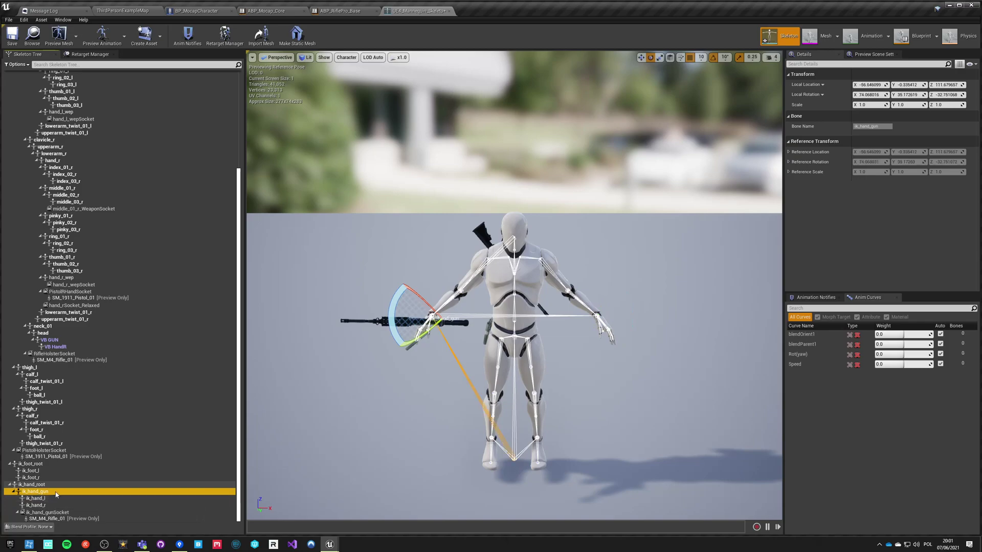
- Add a virtual bone on VB GUN targeting hand_l
scroll(55, 495, up, 2)
click(55, 378)
right_click(57, 379)
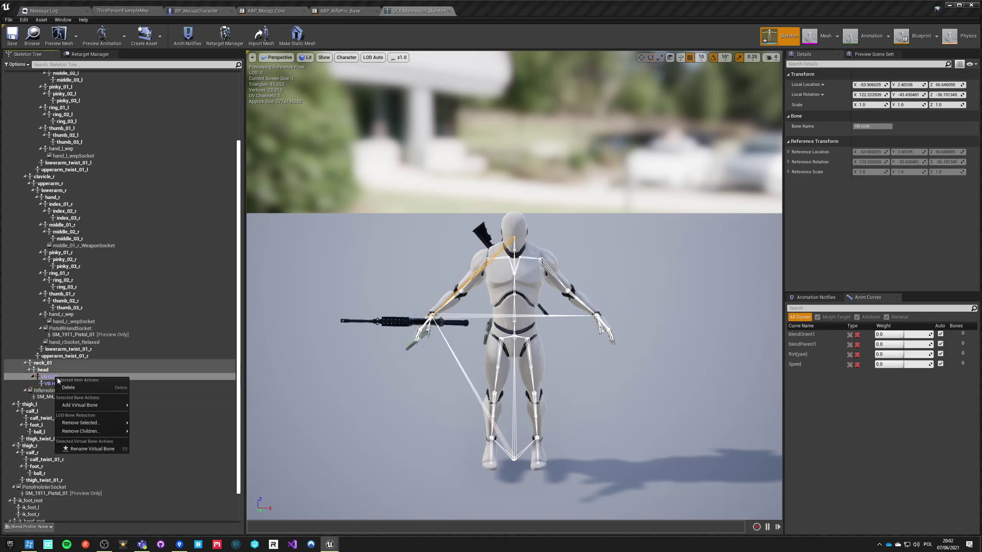
mouse_move(91, 405)
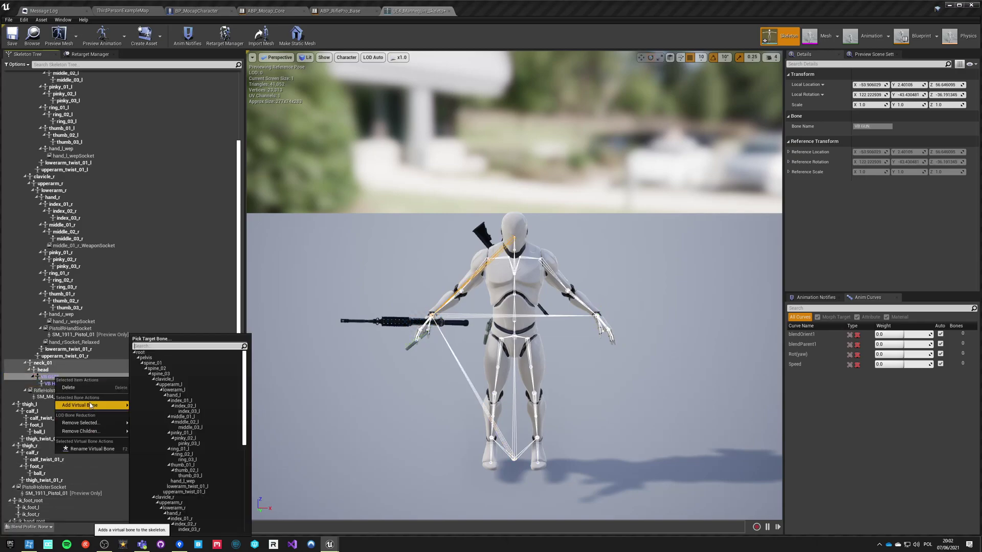
scroll(181, 445, down, 5)
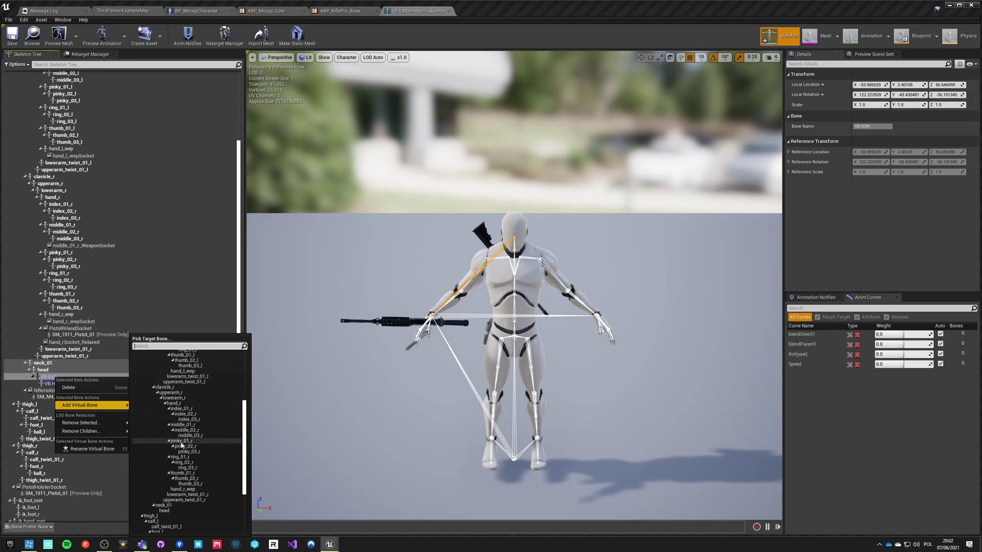
scroll(182, 445, up, 5)
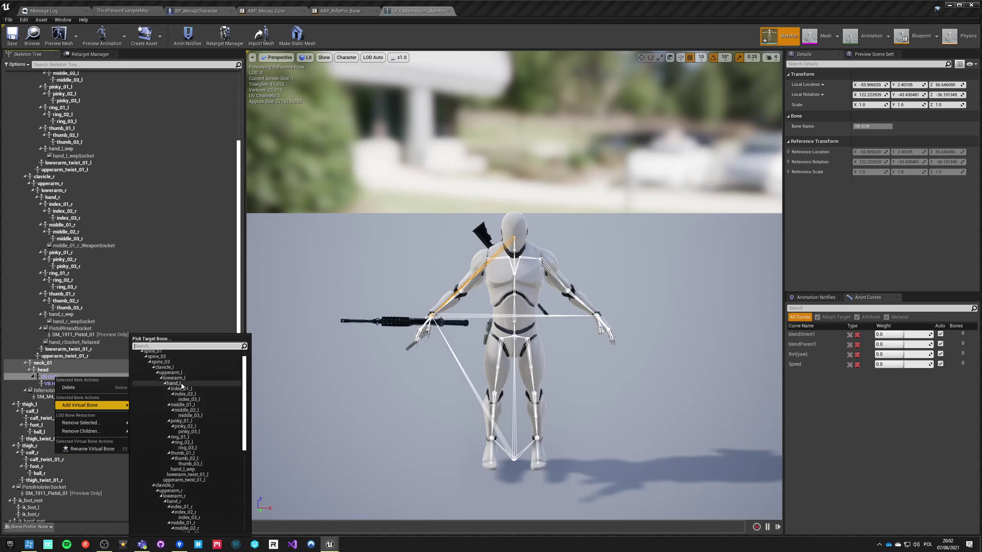
click(182, 384)
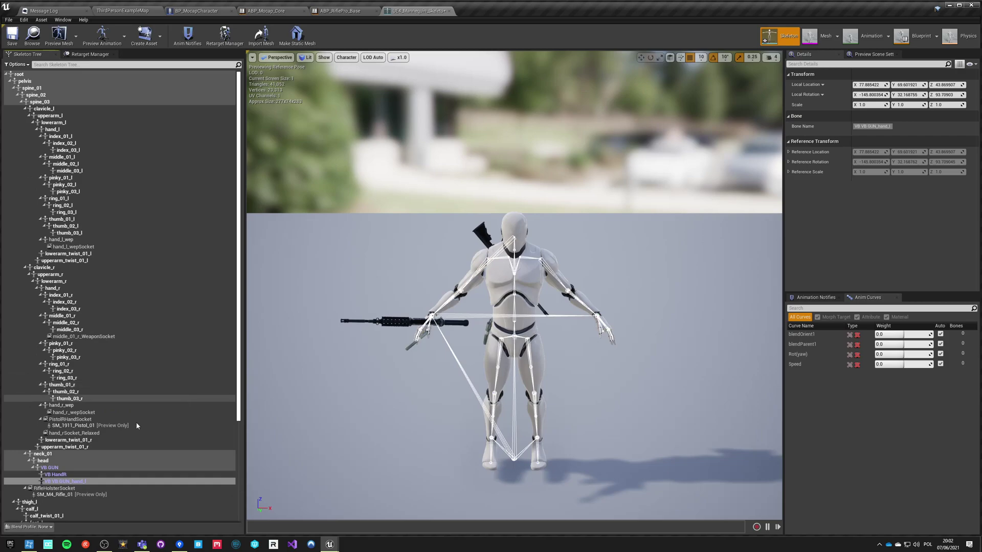
- Delete both virtual bones under VB GUN that target hand_r and hand_l
click(61, 476)
key(Delete)
click(58, 475)
key(Delete)
- Add a virtual bone on VB GUN targeting ik_hand_r and name it HandR
click(45, 468)
right_click(45, 468)
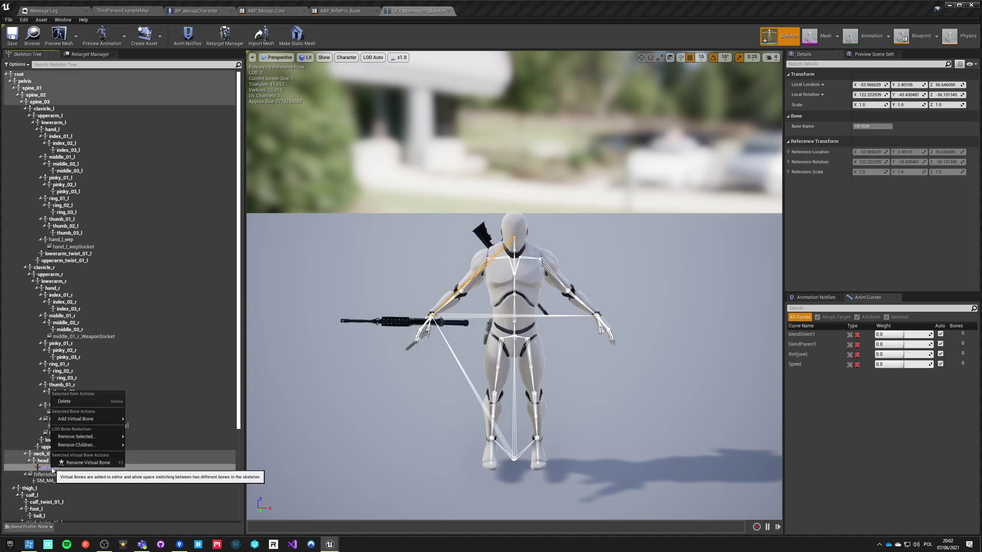
scroll(213, 448, down, 3)
scroll(212, 448, down, 5)
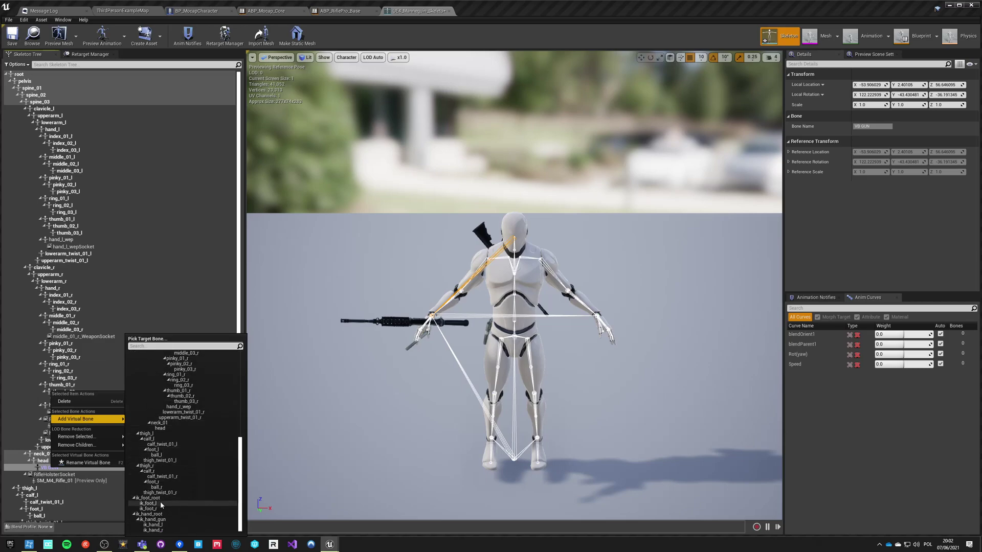
click(156, 530)
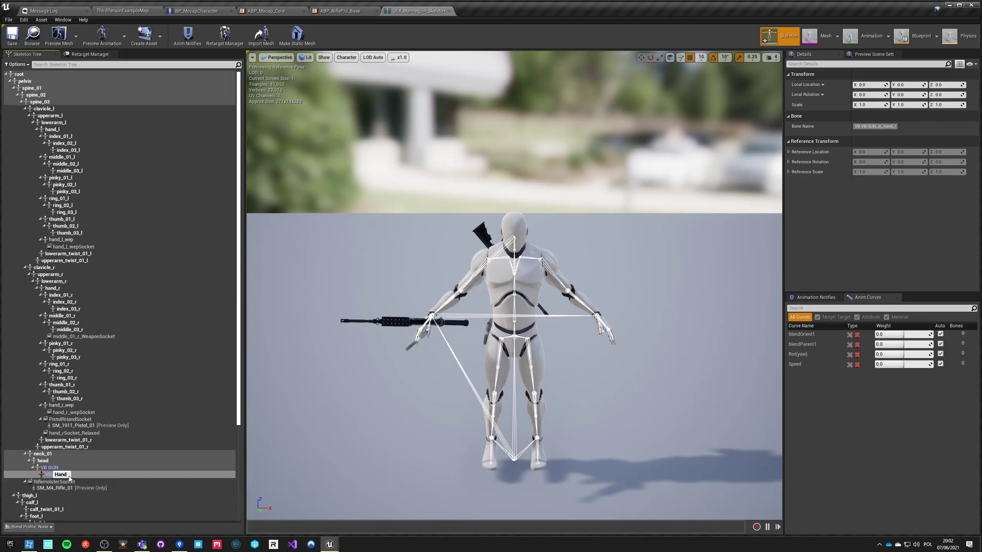
key(Return)
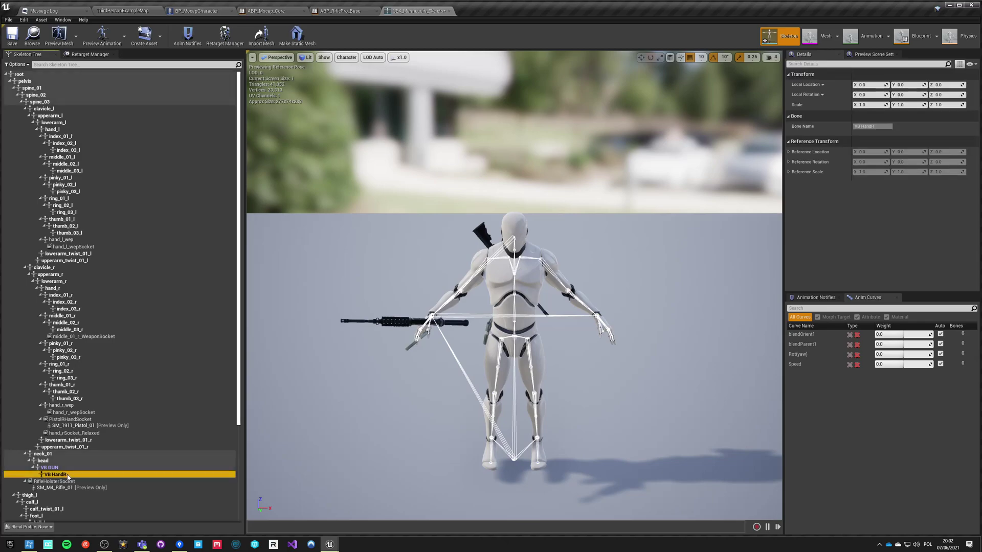
- Add a virtual bone on VB GUN targeting ik_hand_l and name it HandL
right_click(55, 467)
mouse_move(79, 445)
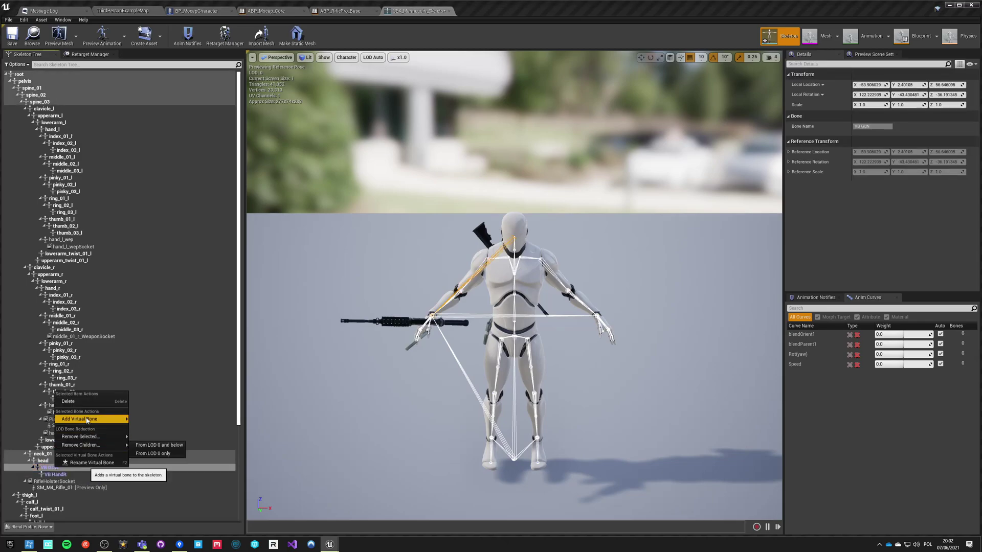
mouse_move(79, 419)
scroll(196, 505, down, 5)
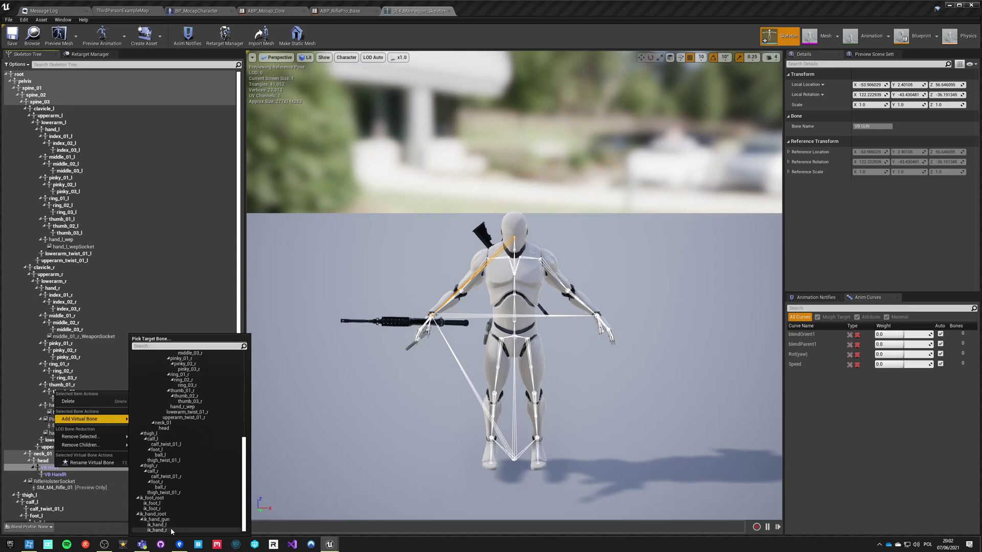
click(156, 525)
key(Return)
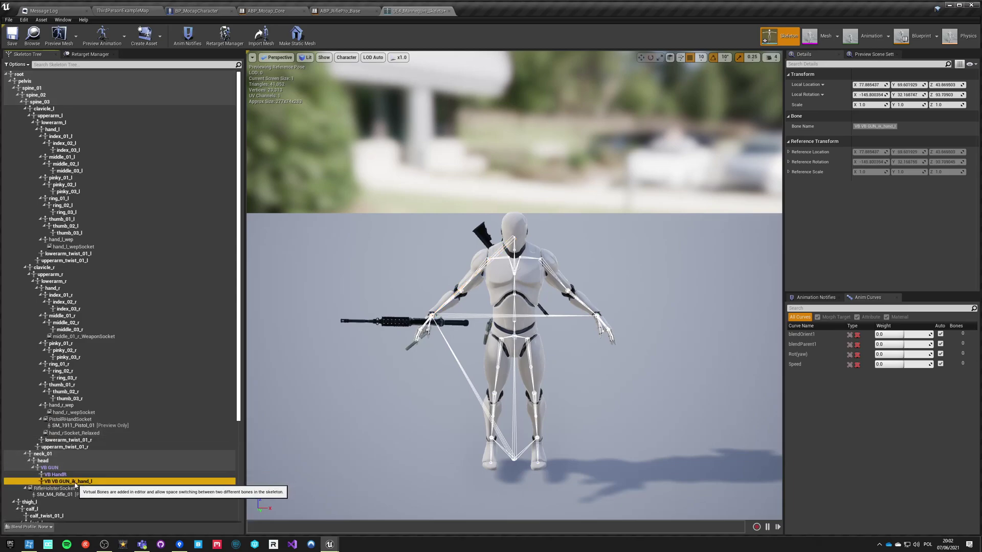
click(75, 482)
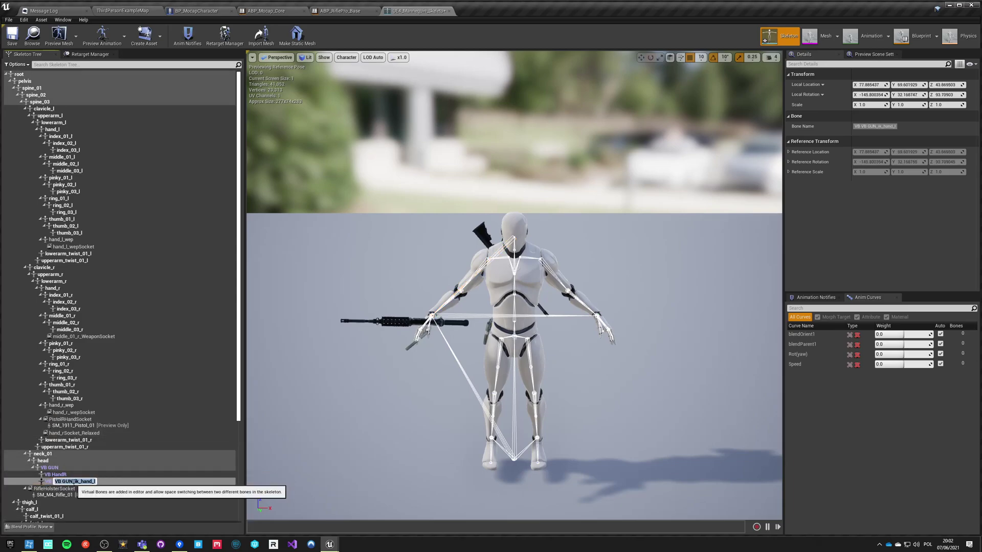
text(HandL)
key(Return)
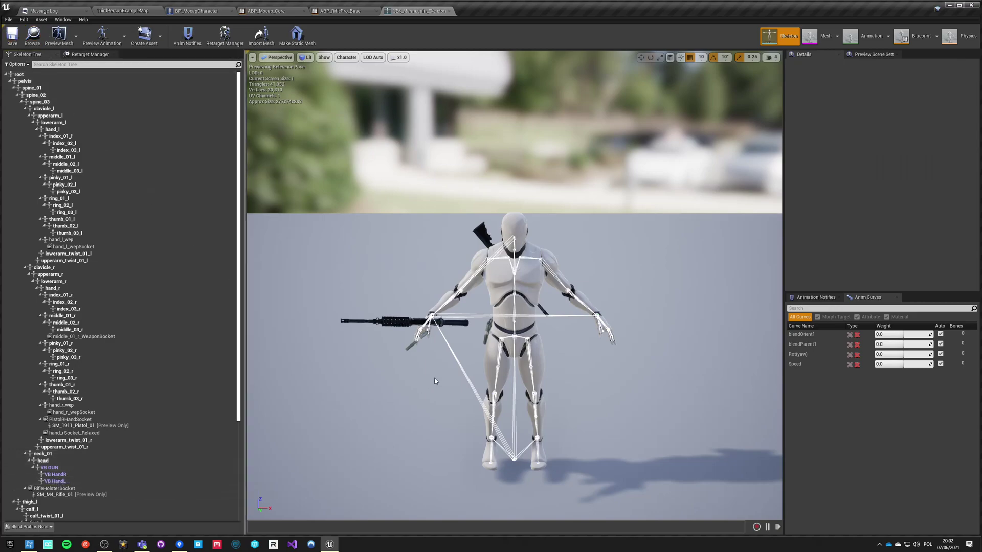
- Preview the NW_Stand_Relaxed_Rifle_Idle animation on the skeleton and view the character from a closer angle
click(114, 36)
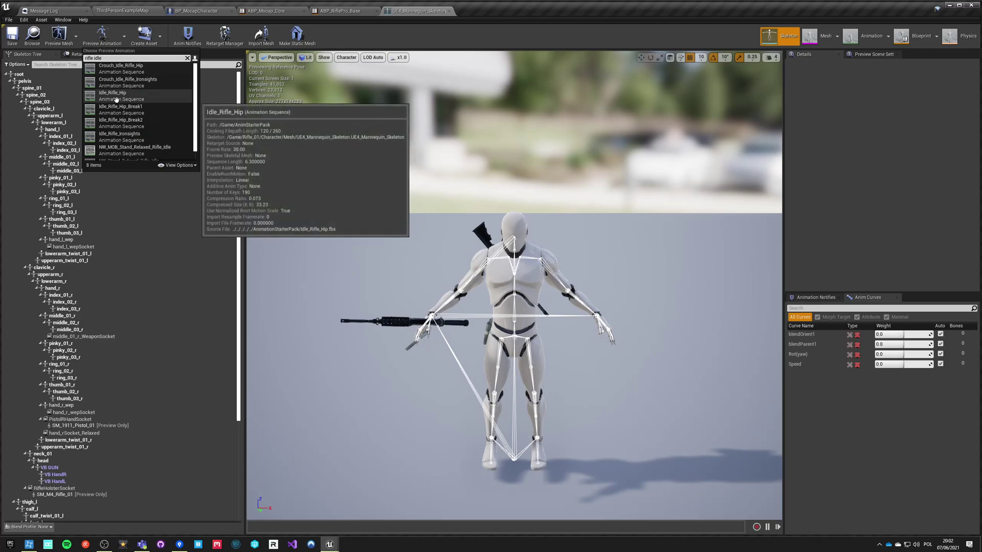
scroll(117, 117, down, 1)
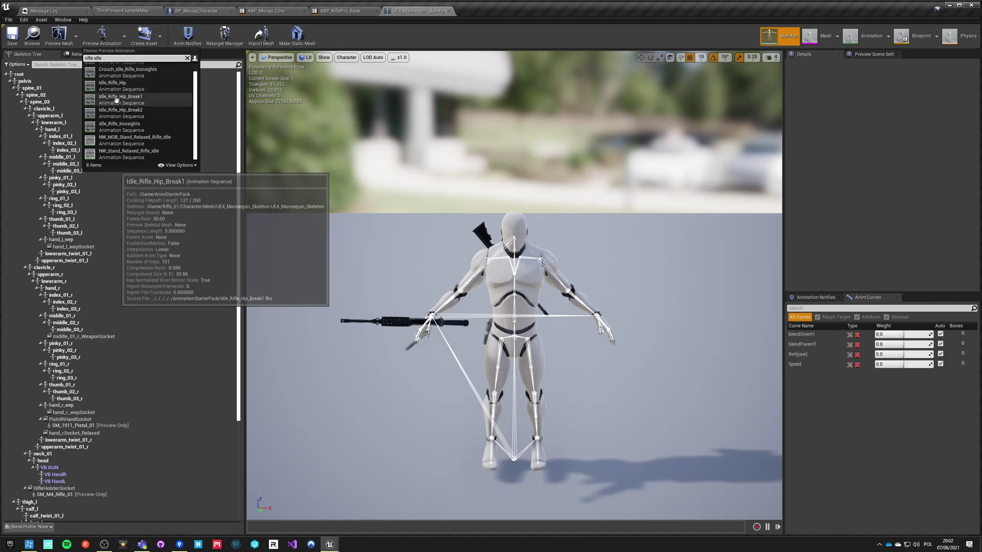
click(111, 152)
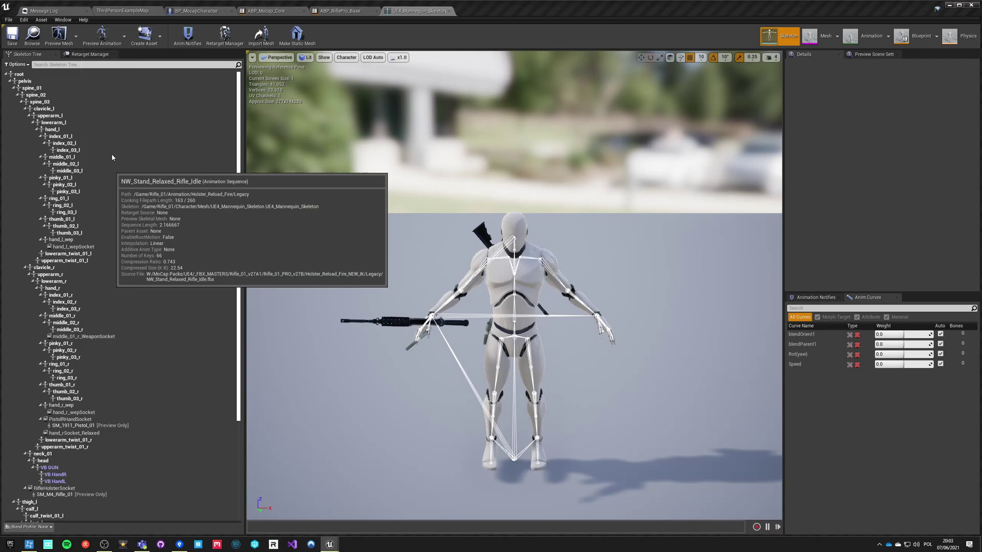
right_drag(381, 369, 278, 380)
key(w)
key(d)
scroll(536, 331, down, 2)
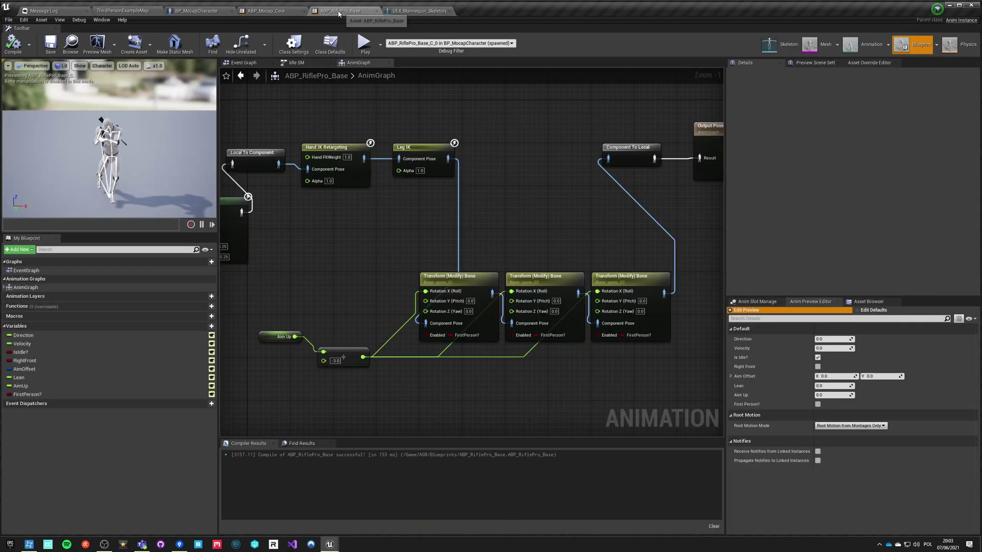
- In the ABP_RiflePro_Base AnimGraph, disconnect Blend Poses by bool from Local To Component and from both incoming poses
click(340, 11)
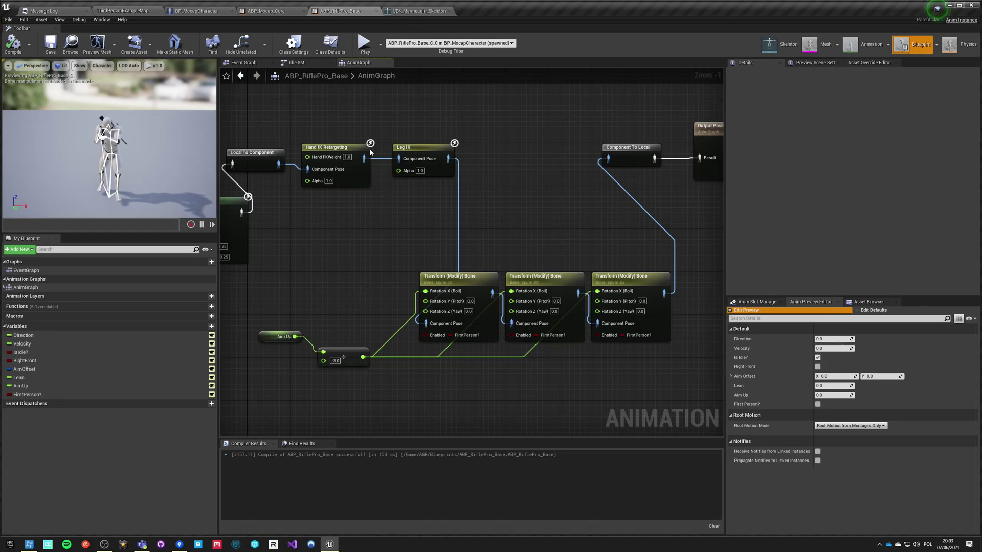
right_drag(380, 160, 585, 192)
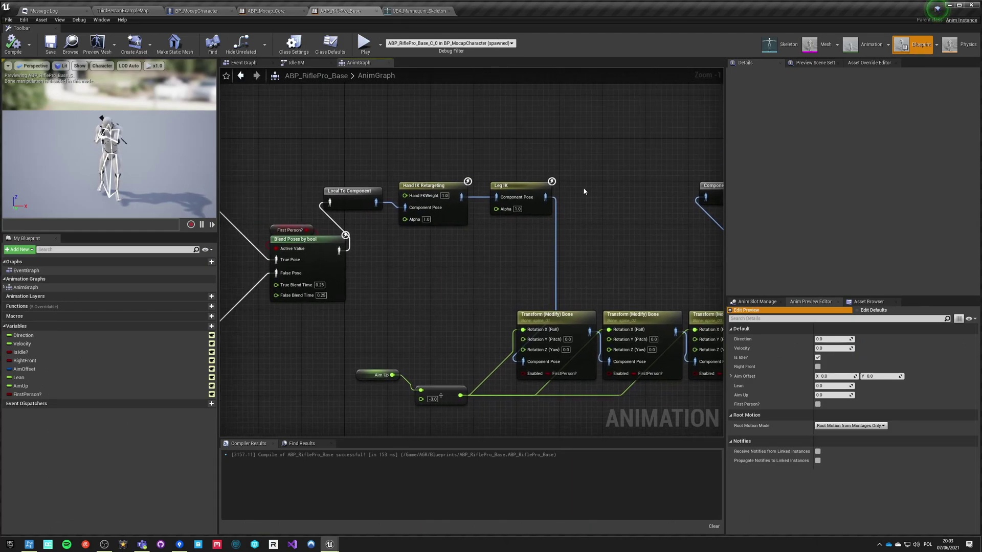
click(413, 187)
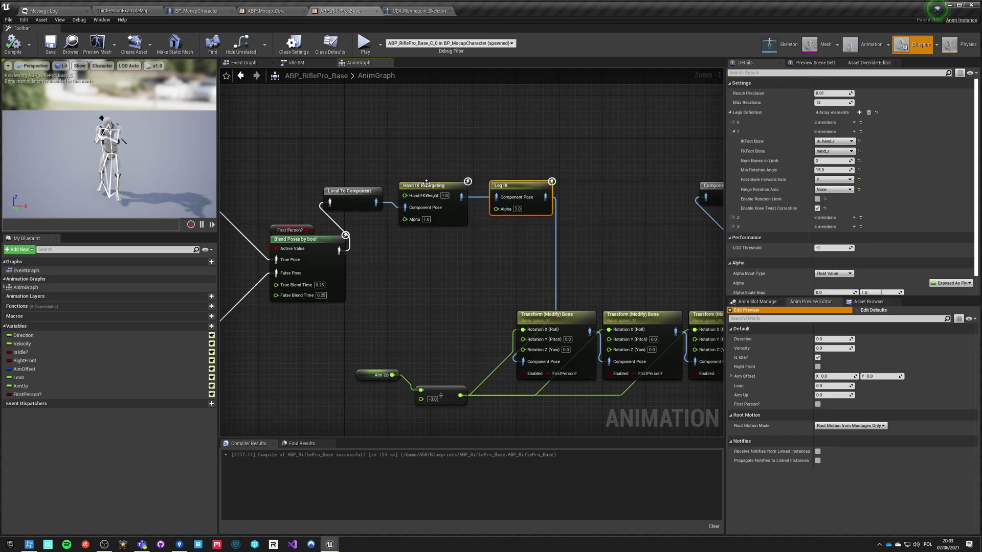
right_drag(319, 319, 587, 323)
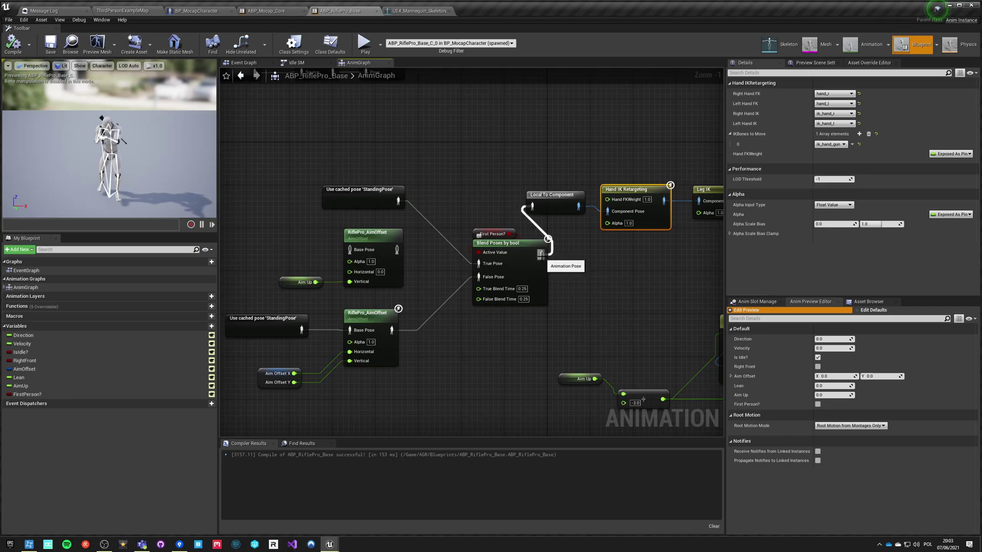
alt+click(541, 254)
scroll(585, 362, down, 2)
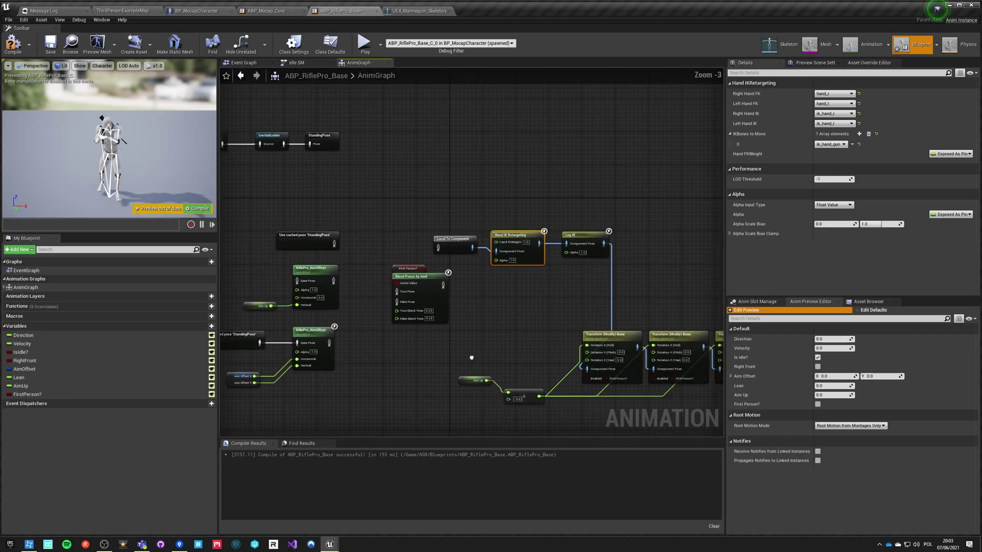
- Move Blend Poses by bool in front of Output Pose and connect it, placing Component To Local after the last Transform (Modify) Bone node
right_drag(584, 358, 563, 351)
click(408, 274)
drag(408, 274, 572, 250)
right_drag(572, 251, 309, 250)
drag(276, 249, 455, 160)
drag(489, 235, 478, 173)
right_drag(422, 144, 609, 142)
drag(605, 231, 663, 334)
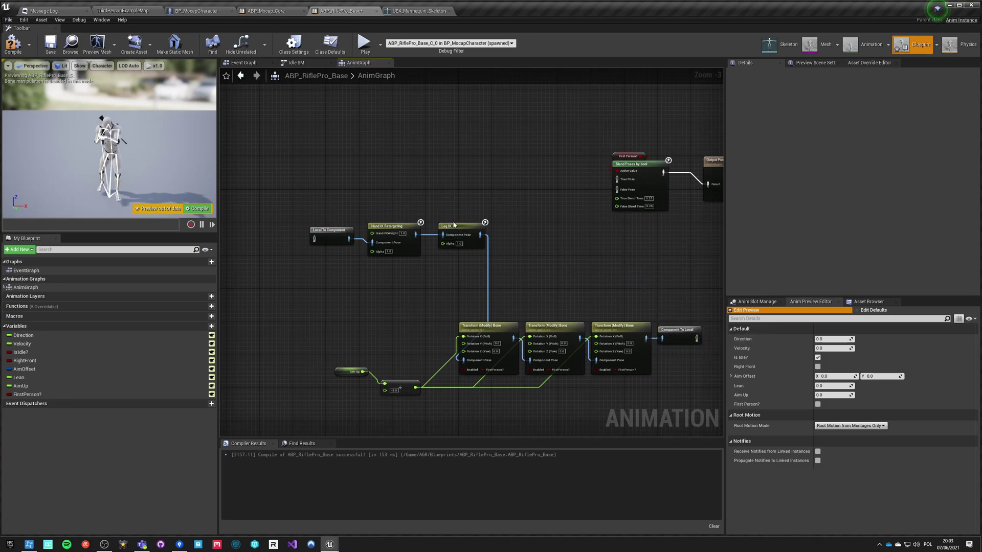
- Detach Leg IK from the Transform (Modify) Bone nodes and feed the IK chain through Component To Local into the Blend Poses by bool node
alt+click(464, 360)
drag(330, 210, 538, 155)
click(438, 128)
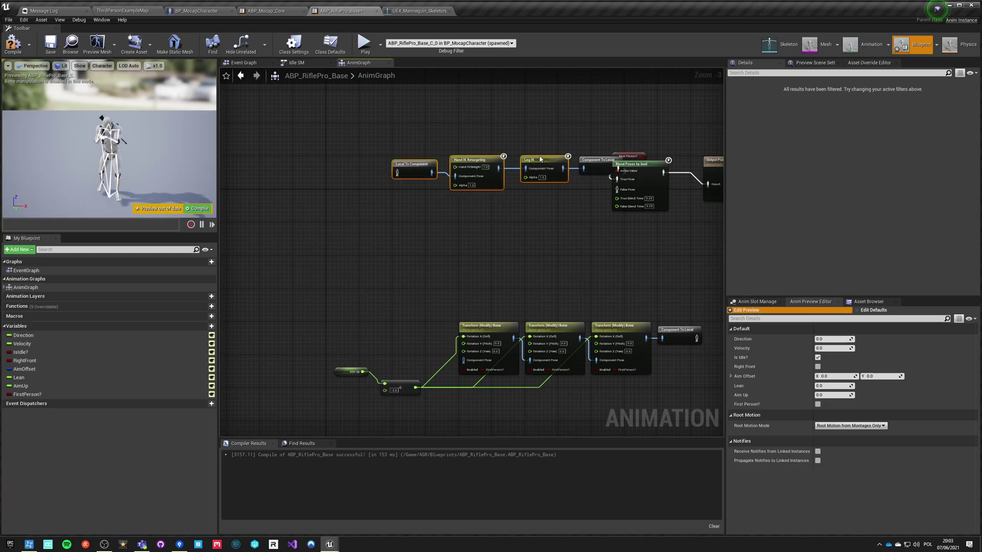
- Place the cached StandingPose and the RiflePro_AimOffset driven by Aim Offset X and Y before the IK chain's Local To Component and connect them
right_drag(364, 256, 556, 322)
drag(445, 372, 538, 221)
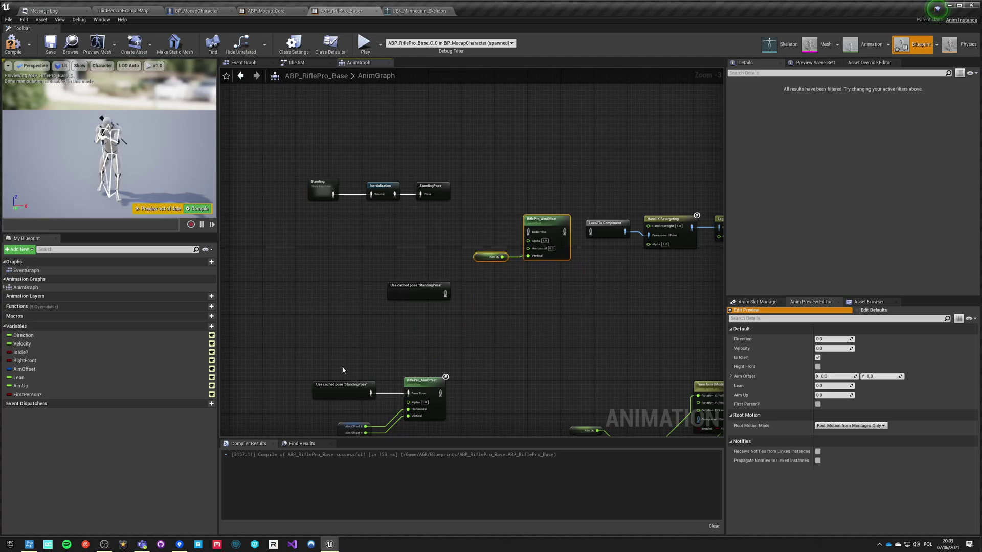
key(ctrl+z)
drag(413, 409, 358, 389)
drag(435, 341, 591, 186)
drag(435, 241, 542, 344)
- Feed a cached StandingPose through a Local To Component node into the first Transform (Modify) Bone
right_drag(557, 336, 414, 256)
drag(376, 261, 556, 290)
right_drag(527, 307, 298, 312)
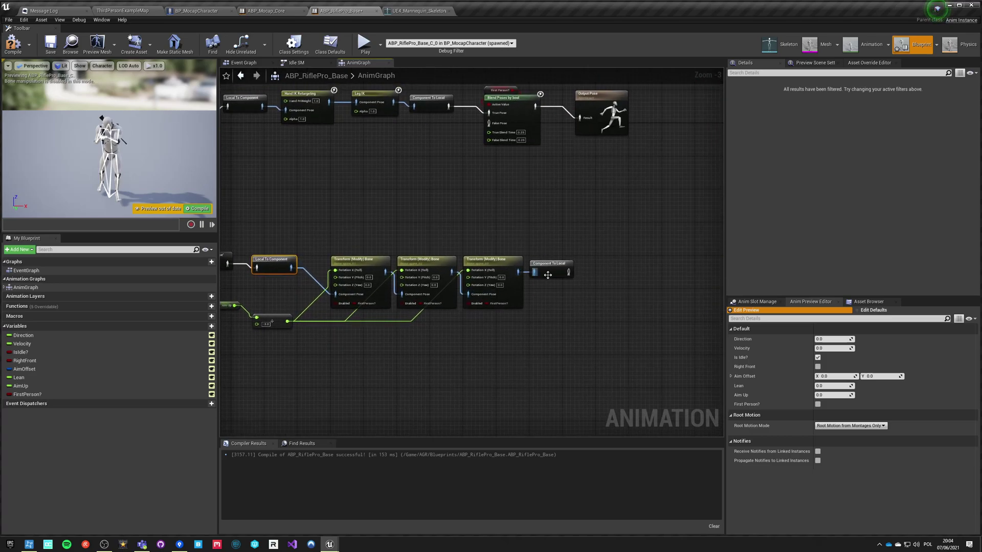
- Connect the spine branch's Component To Local to Blend Poses by bool, rearrange the branch's nodes and compile the blueprint
drag(552, 274, 494, 125)
right_drag(331, 218, 488, 207)
drag(330, 218, 611, 340)
right_drag(230, 279, 544, 240)
drag(483, 205, 268, 168)
click(453, 286)
right_drag(454, 289, 439, 383)
click(13, 46)
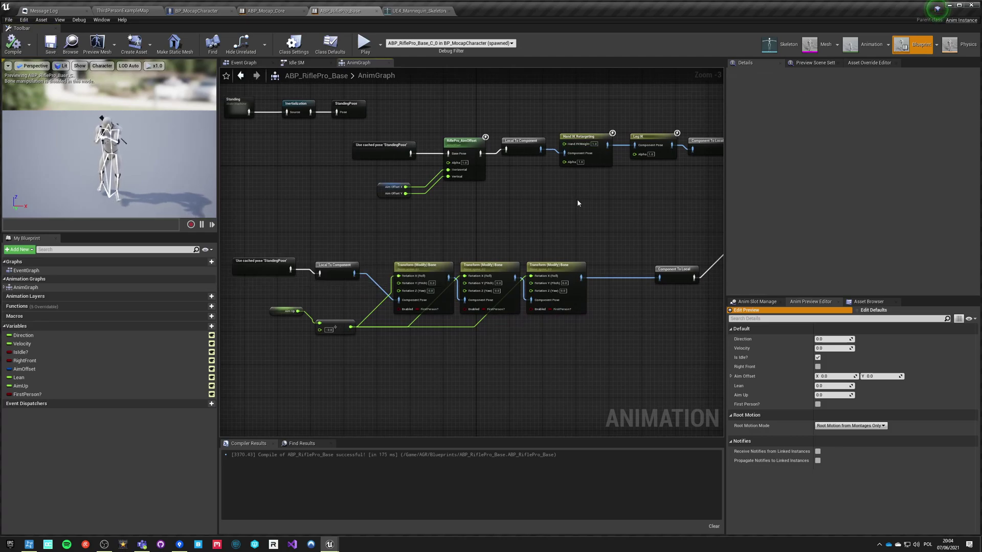
- Duplicate Hand IK Retargeting and Leg IK and insert the copies between the last Transform (Modify) Bone and Component To Local
right_drag(577, 203, 515, 221)
click(586, 163)
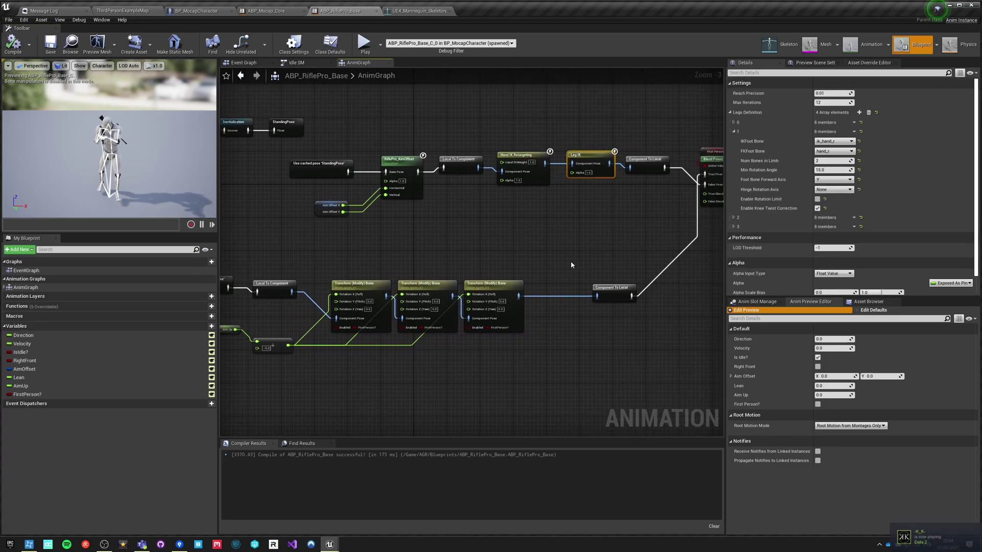
right_drag(572, 265, 503, 274)
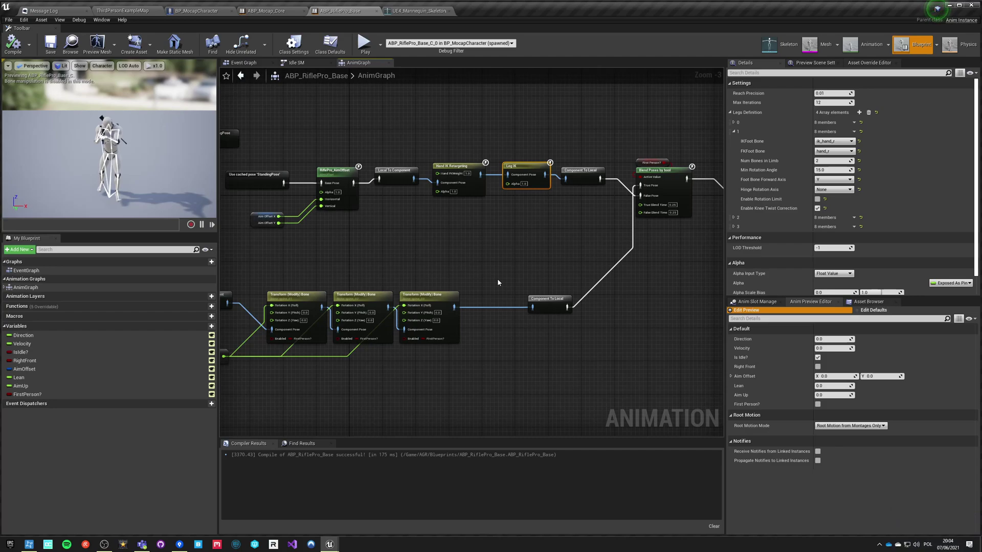
mouse_move(456, 168)
drag(527, 230, 526, 231)
key(ctrl+c)
key(ctrl+v)
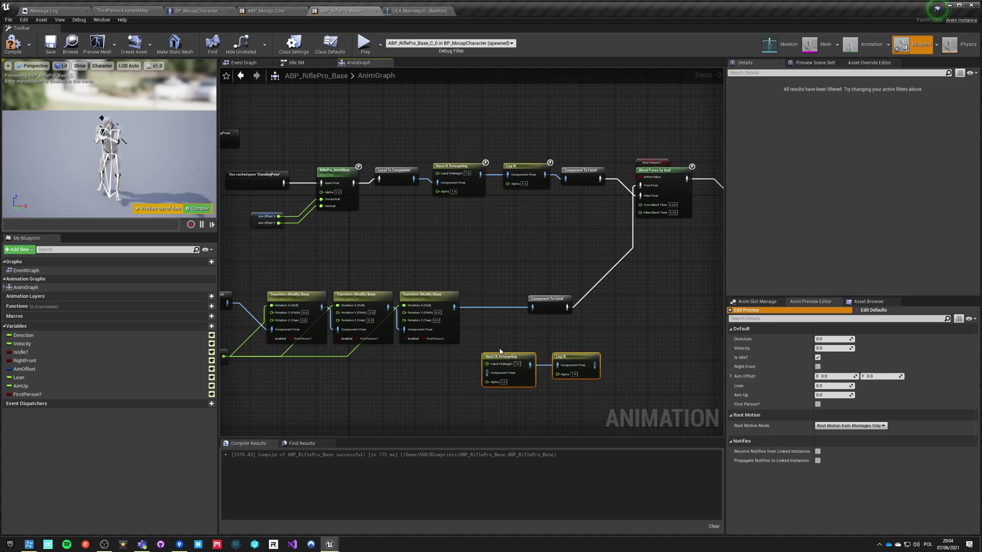
drag(488, 373, 454, 308)
drag(532, 306, 594, 365)
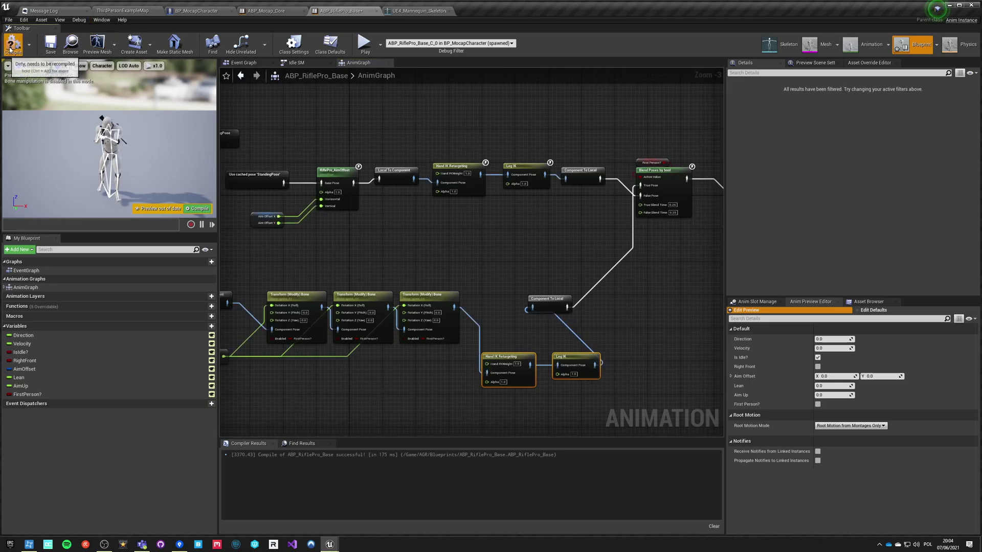
- Playtest the level in first-person view and check how the rifle follows vertical aim
click(364, 45)
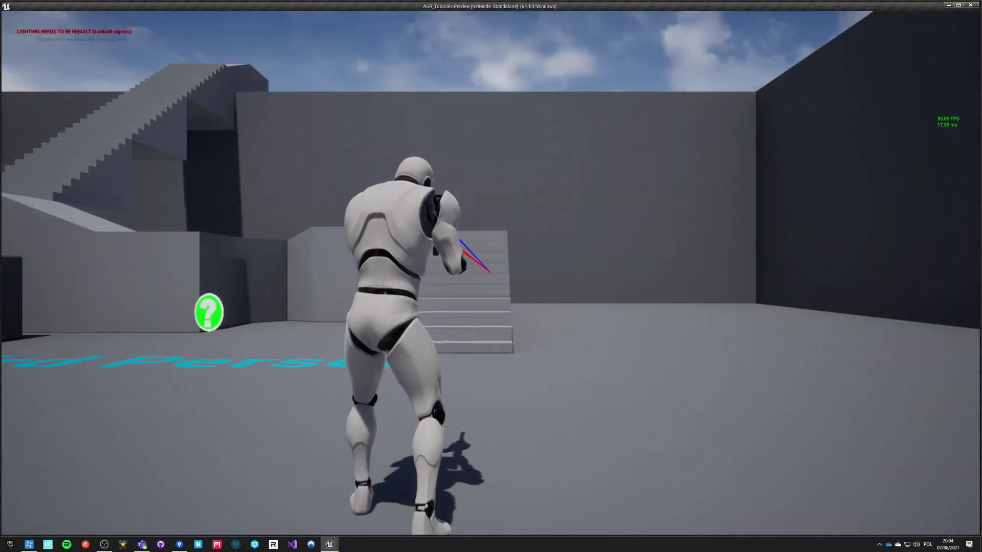
key(v)
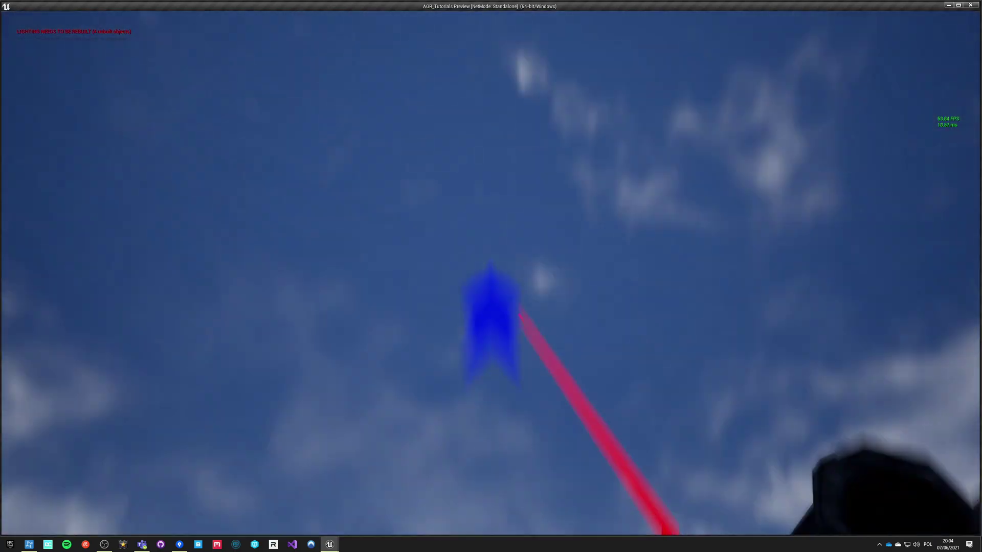
key(Escape)
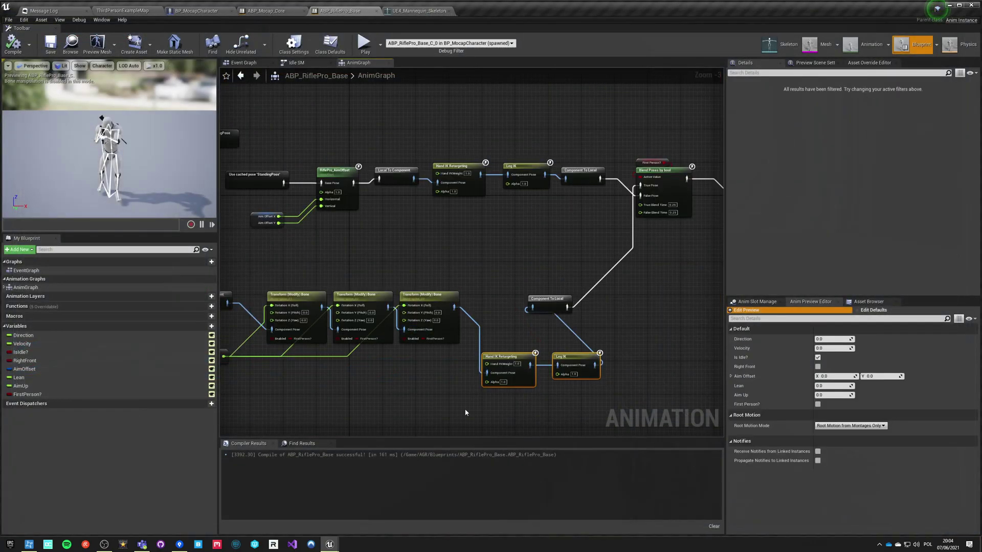
- Try connecting the last Transform (Modify) Bone directly to the copied Leg IK, bypassing Hand IK Retargeting, and playtest
drag(558, 365, 453, 307)
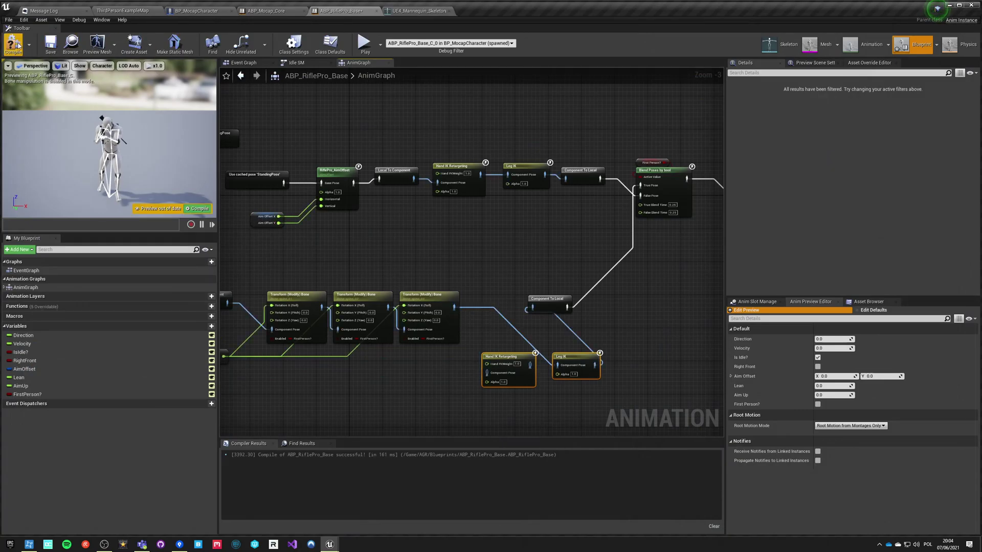
click(364, 43)
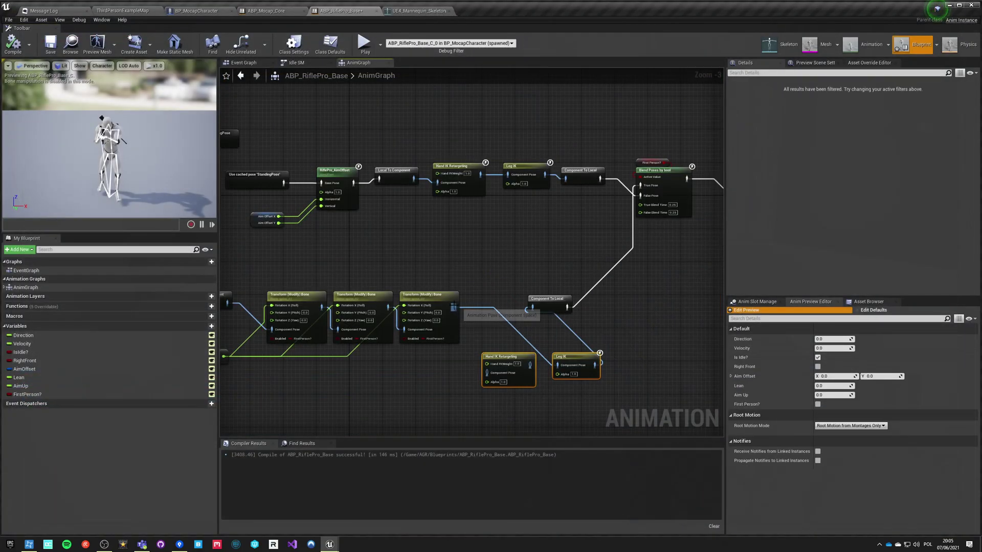
- Connect the last Transform (Modify) Bone directly to Component To Local, compile and playtest the first-person view
drag(529, 308, 532, 308)
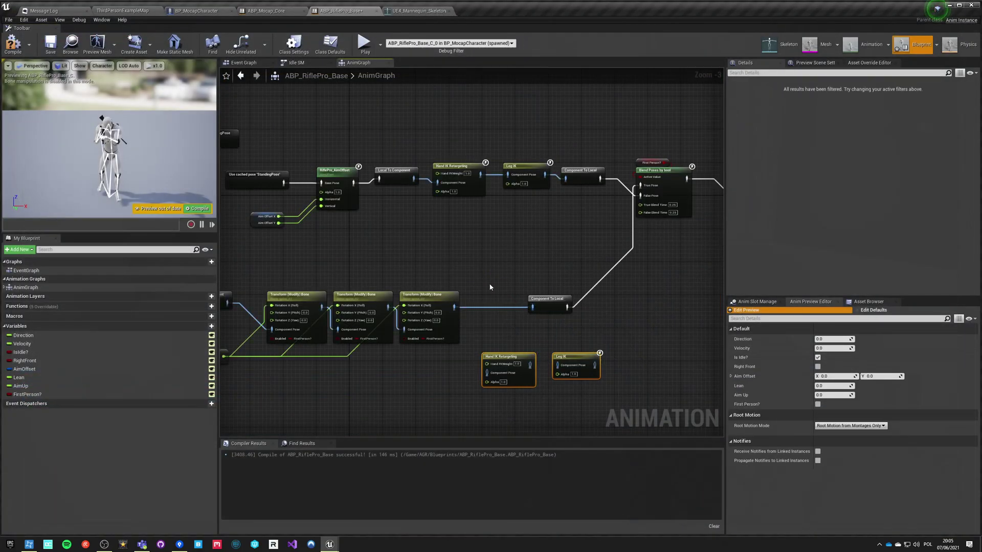
key(F7)
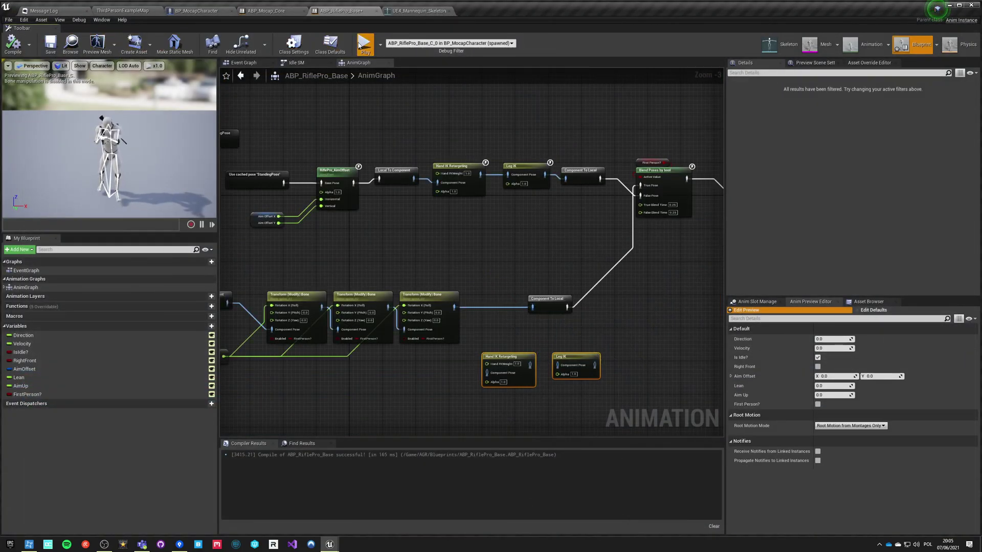
click(360, 45)
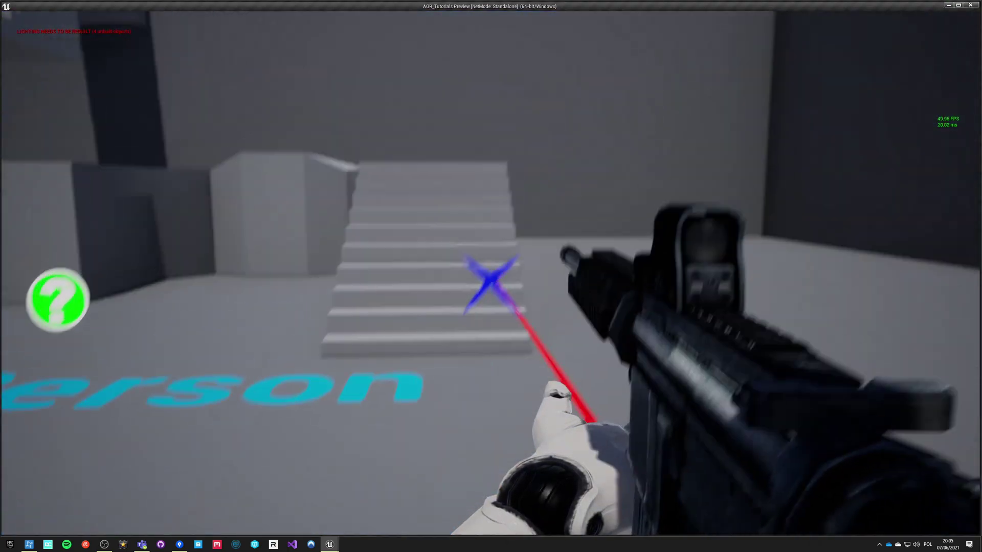
key(Escape)
click(439, 246)
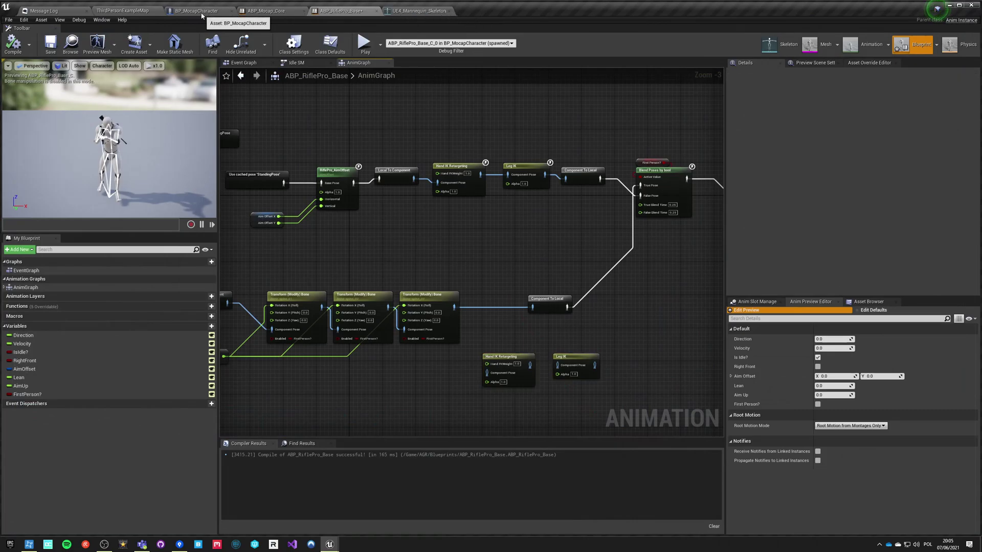
- In BP_MocapCharacter, attach SM_M4_Rifle_01 to the VB GUN parent socket, check it in the viewport and compile
click(199, 11)
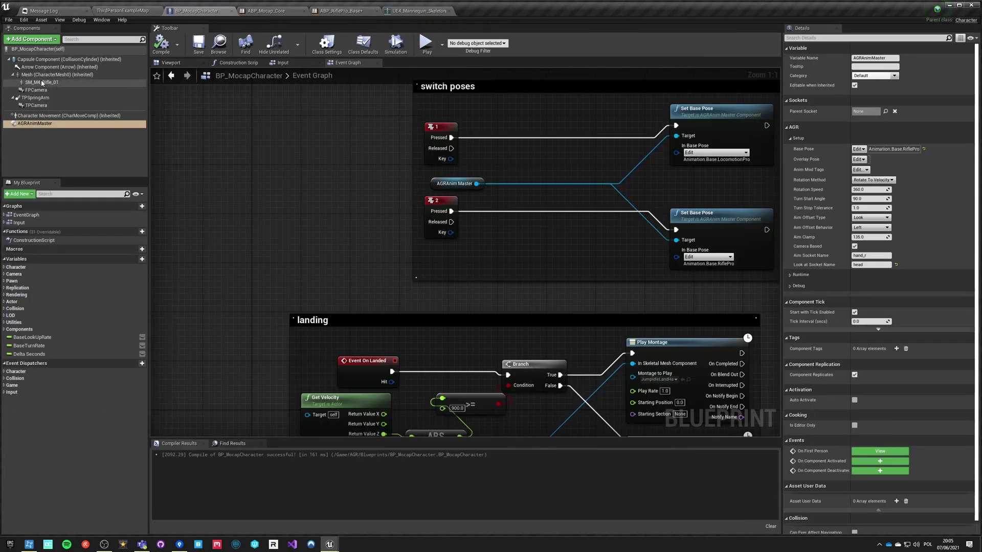
click(42, 83)
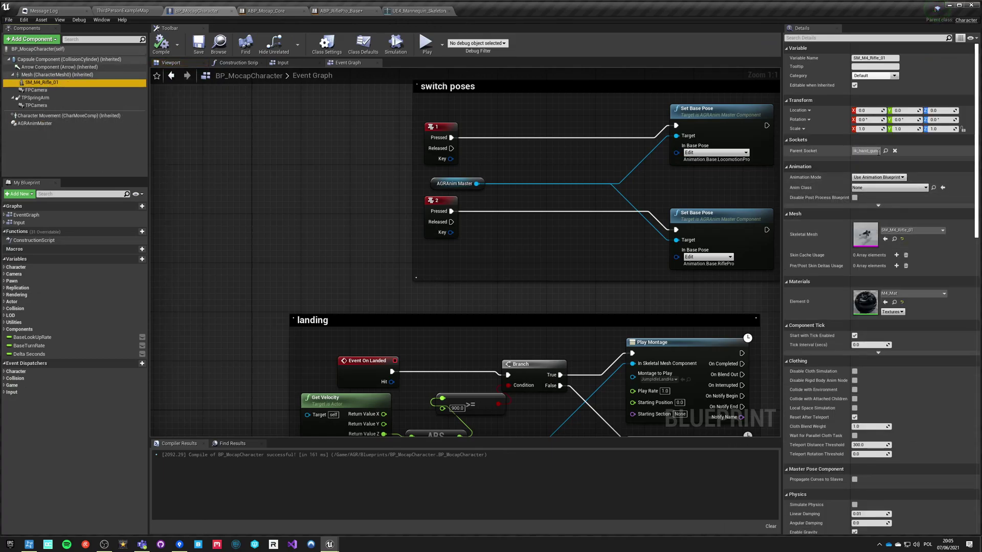
click(886, 151)
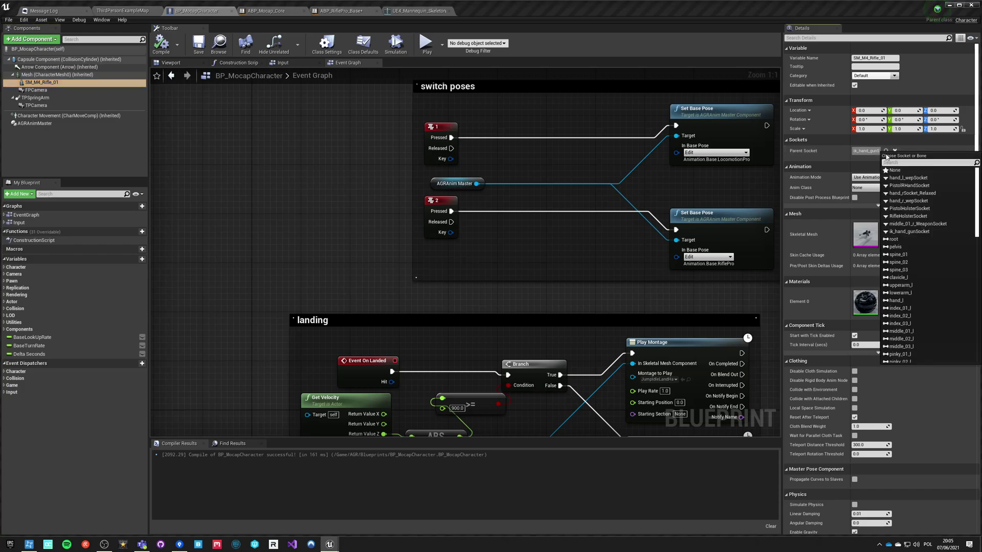
scroll(911, 301, down, 15)
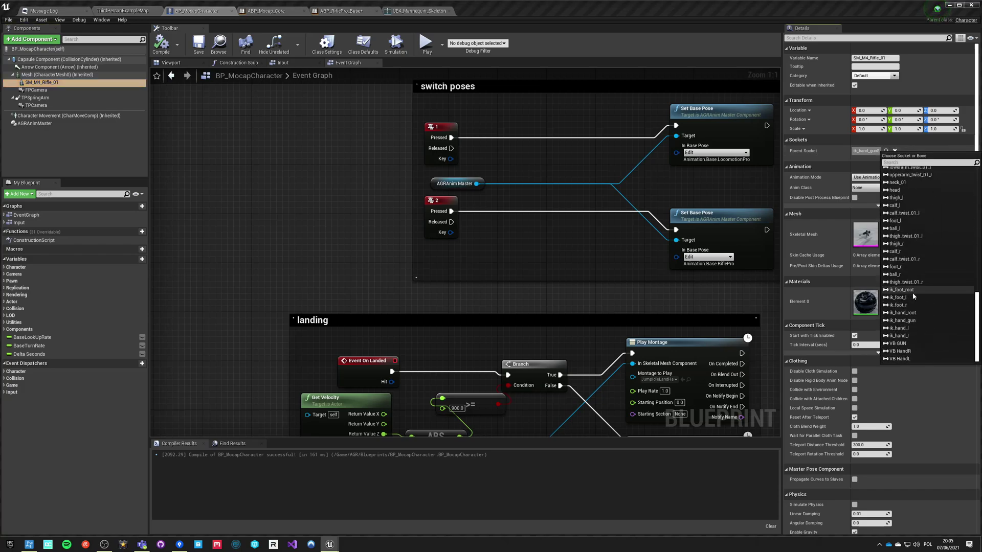
click(901, 344)
click(174, 63)
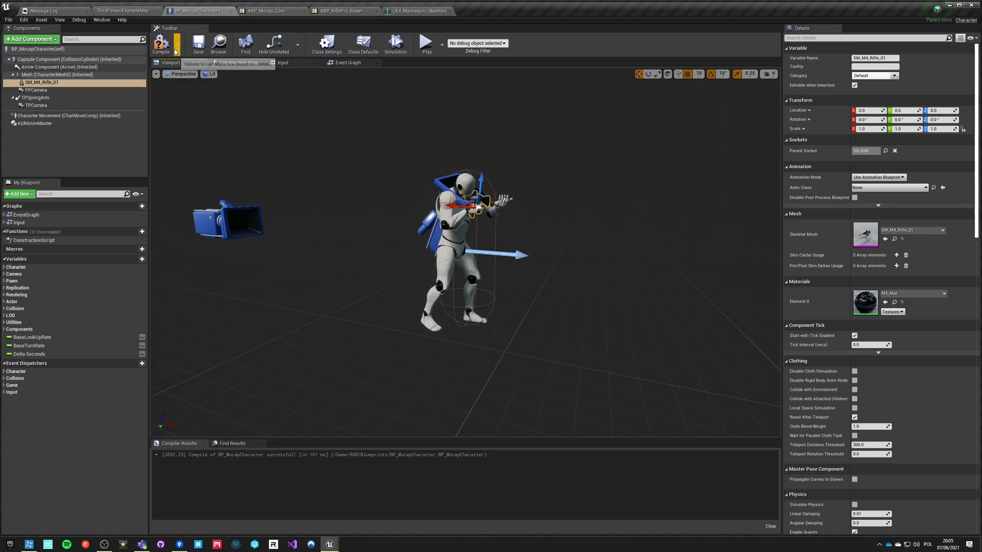
click(162, 44)
- Playtest ThirdPersonExampleMap to check how the rifle sits on the VB GUN bone in first-person view
click(98, 11)
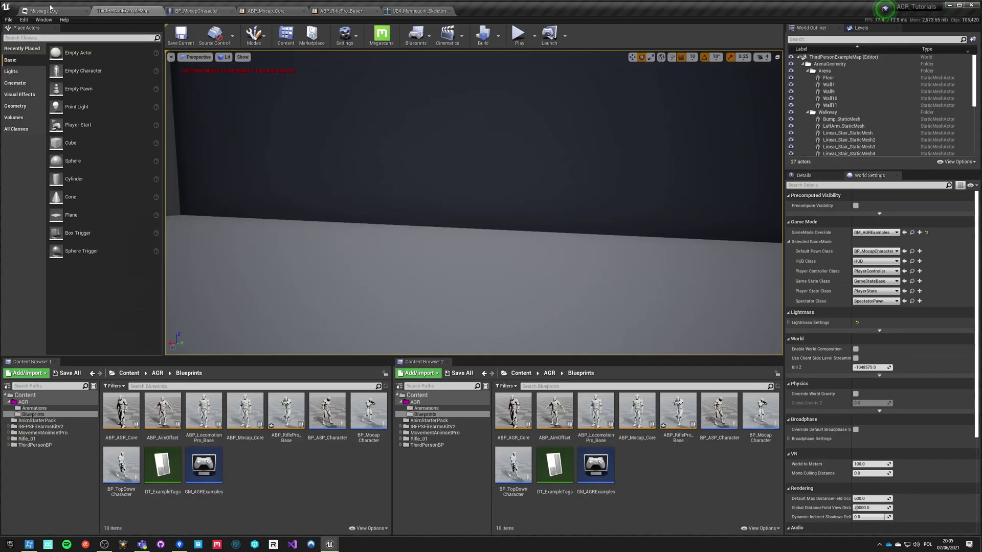
click(520, 34)
click(443, 207)
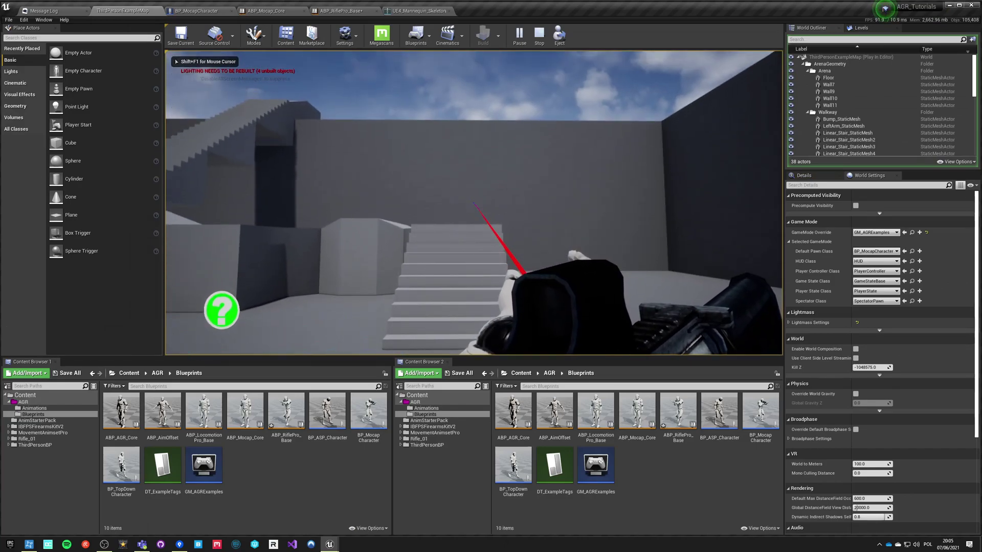
key(Escape)
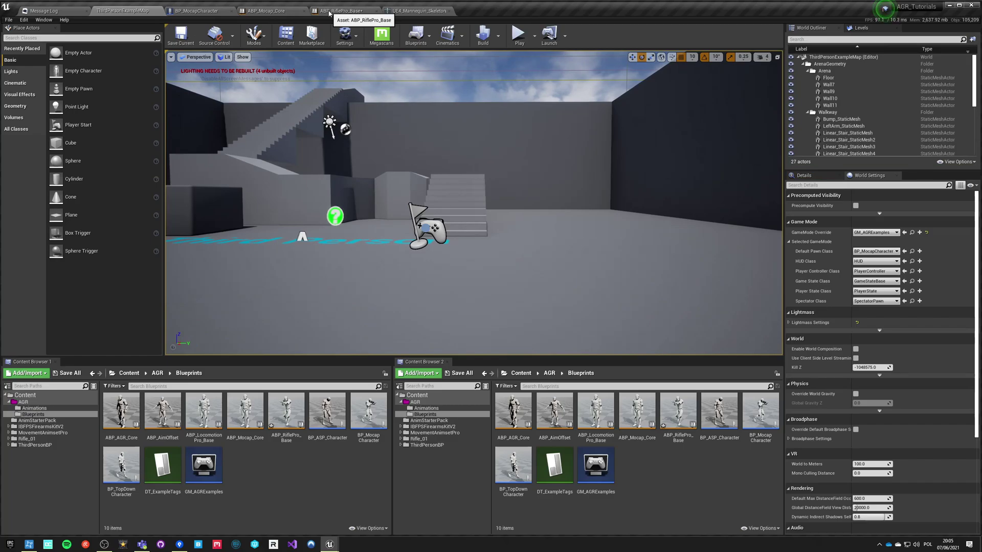
- Copy the relative rotation of ik_hand_gunSocket in the mannequin skeleton to the rotation of SM_M4_Rifle_01 in BP_MocapCharacter
click(413, 12)
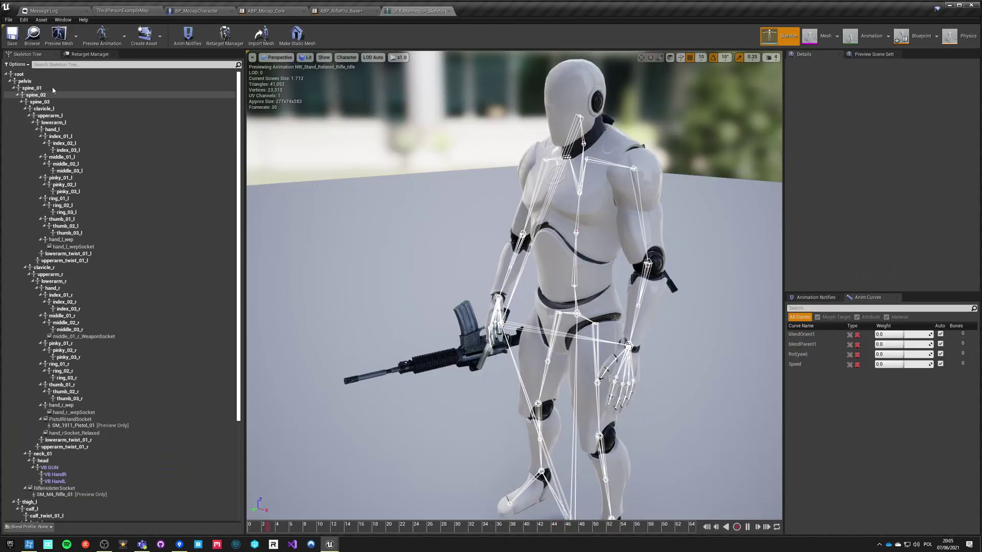
scroll(103, 205, down, 5)
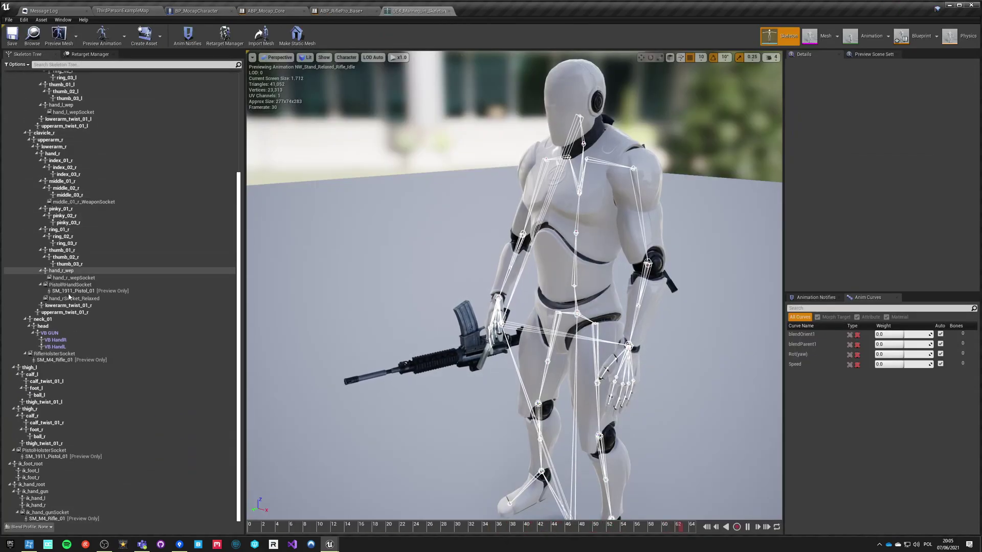
click(44, 513)
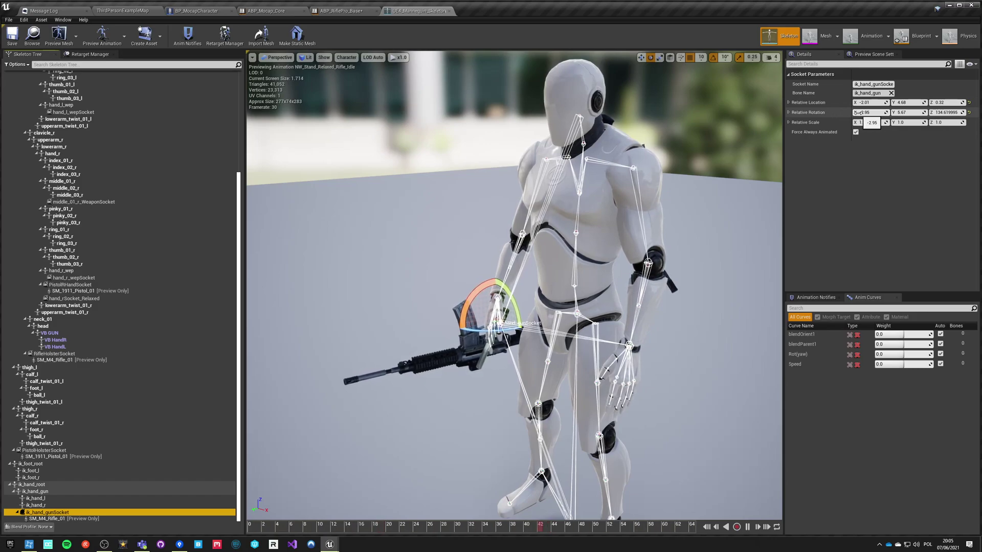
right_click(813, 114)
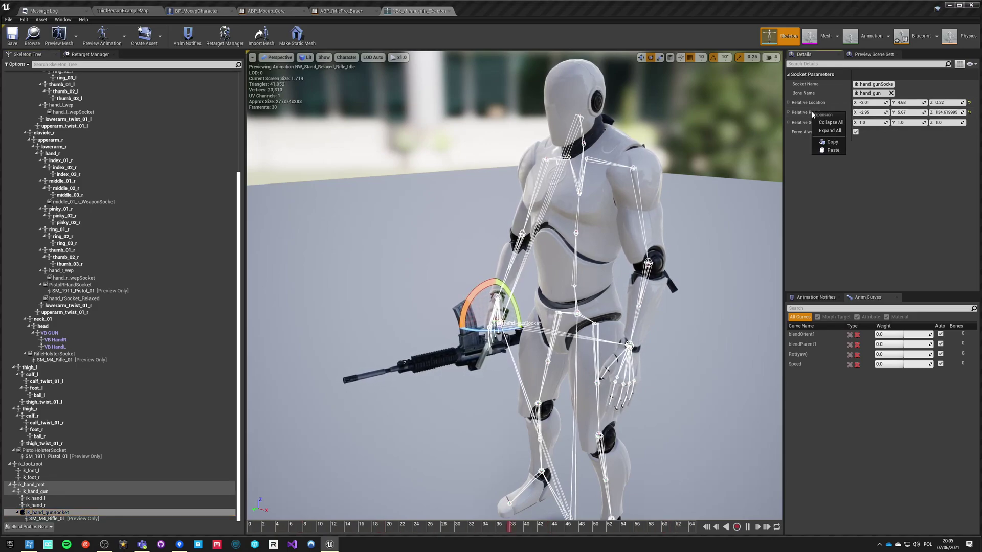
click(827, 146)
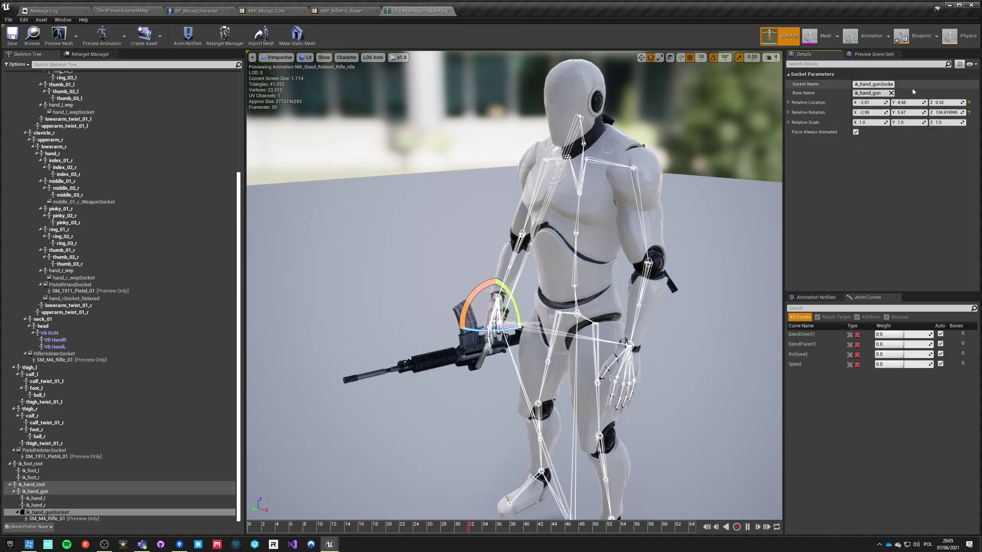
click(205, 11)
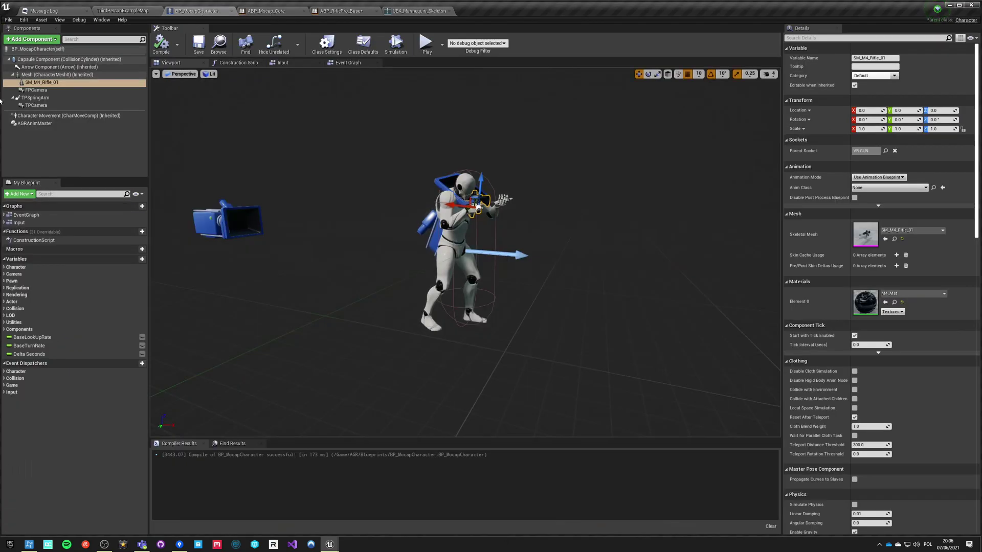
right_click(801, 121)
click(817, 131)
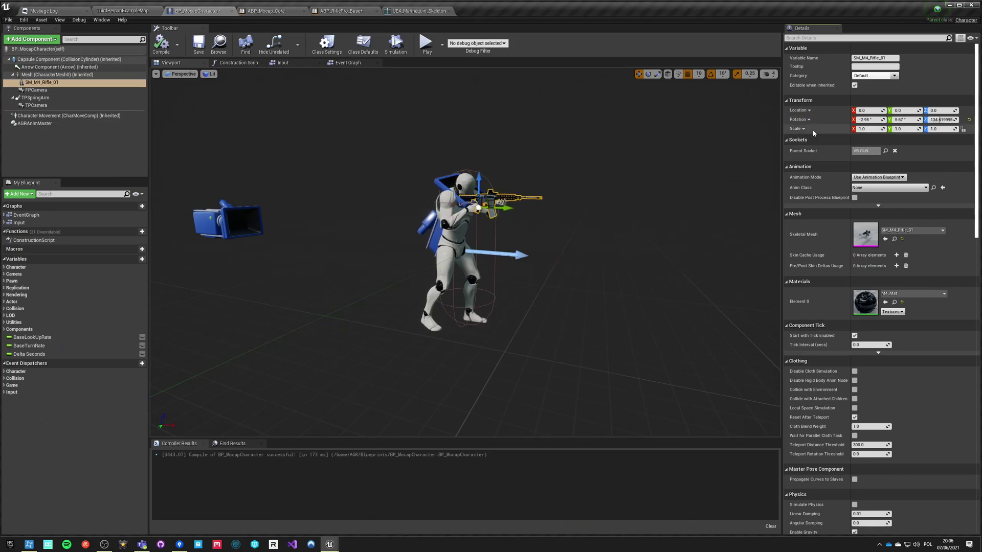
- Copy the relative location of ik_hand_gunSocket (-2.01, 4.68, 0.32) to SM_M4_Rifle_01's location and compile BP_MocapCharacter
click(391, 10)
right_click(817, 104)
click(835, 133)
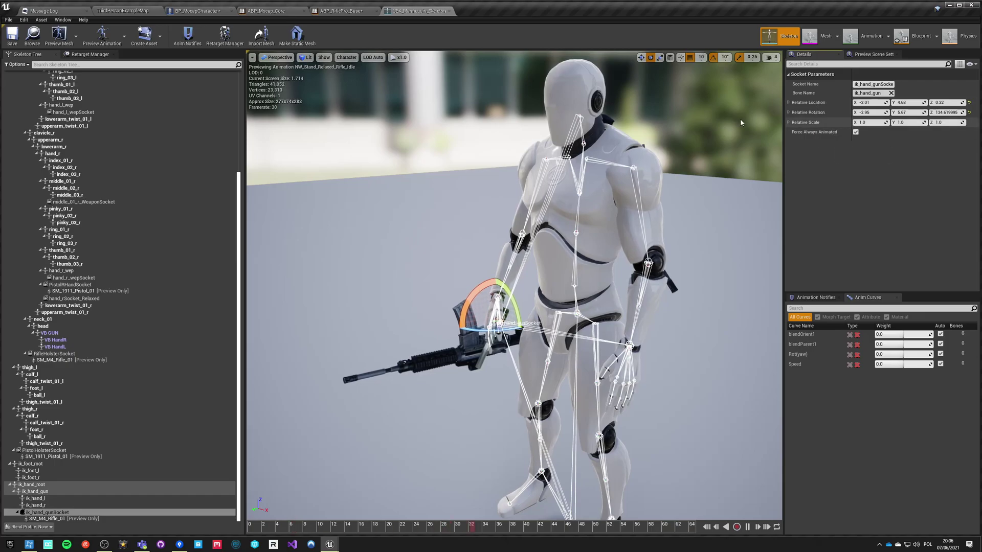
click(223, 14)
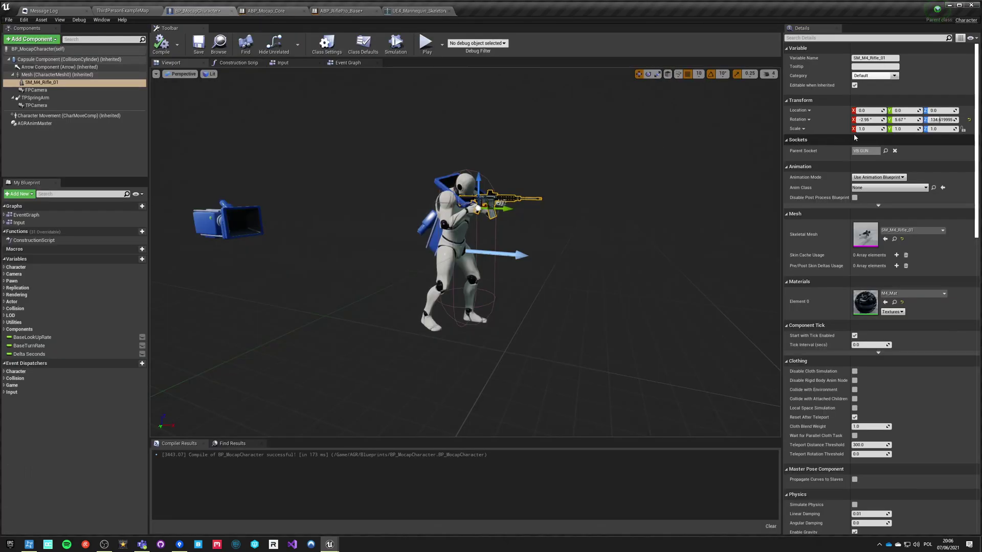
right_click(801, 110)
click(818, 122)
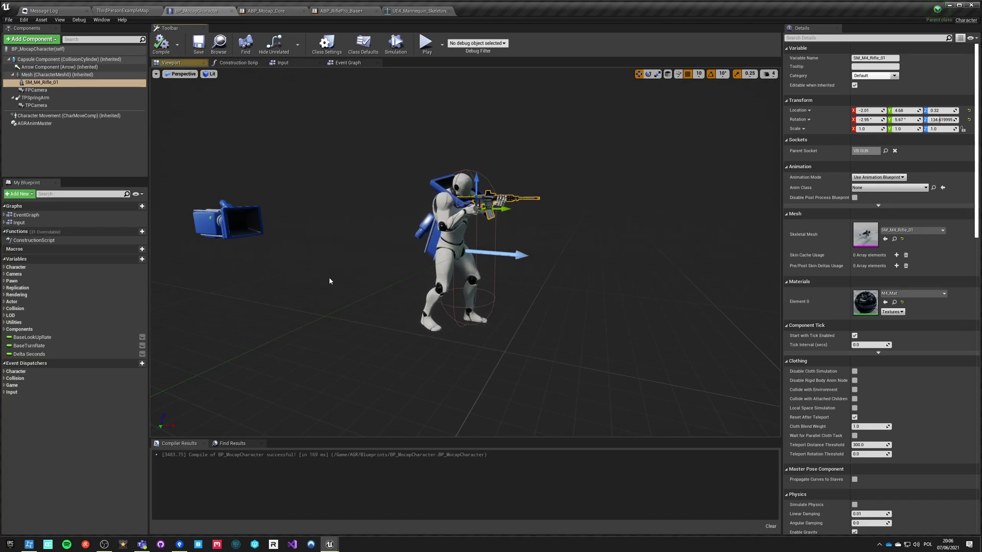
- Playtest from BP_MocapCharacter in first-person view, moving around and aiming up and down to check the rifle and hands
click(426, 43)
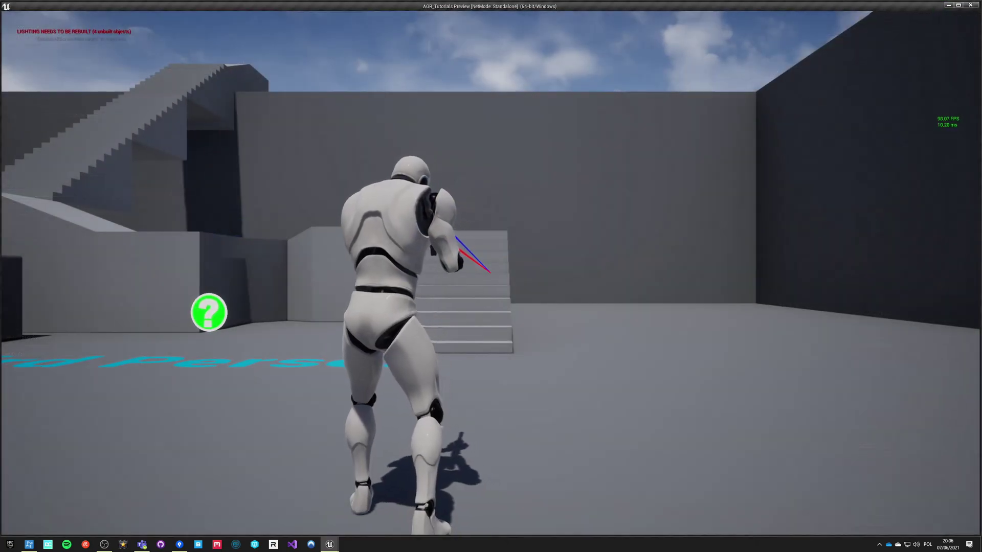
key(v)
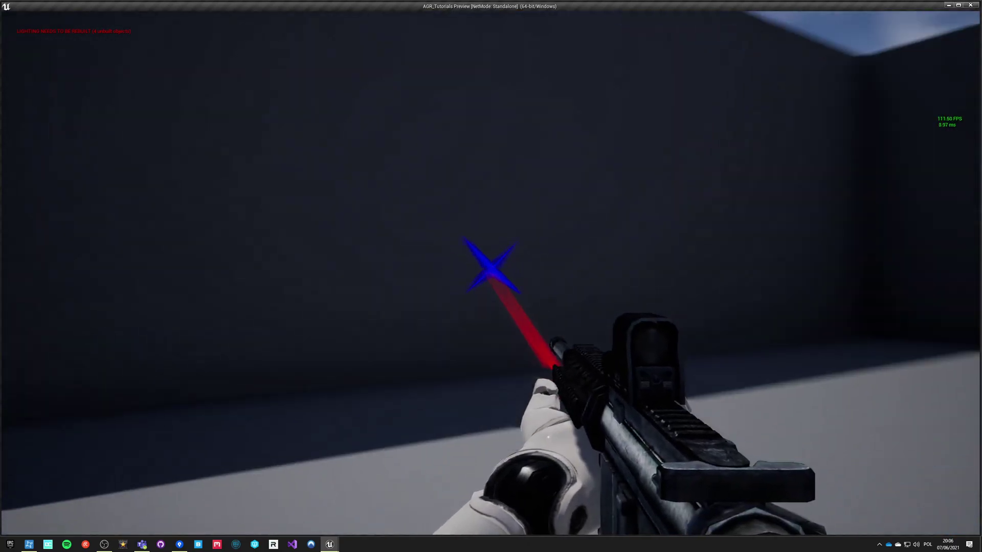
key(w)
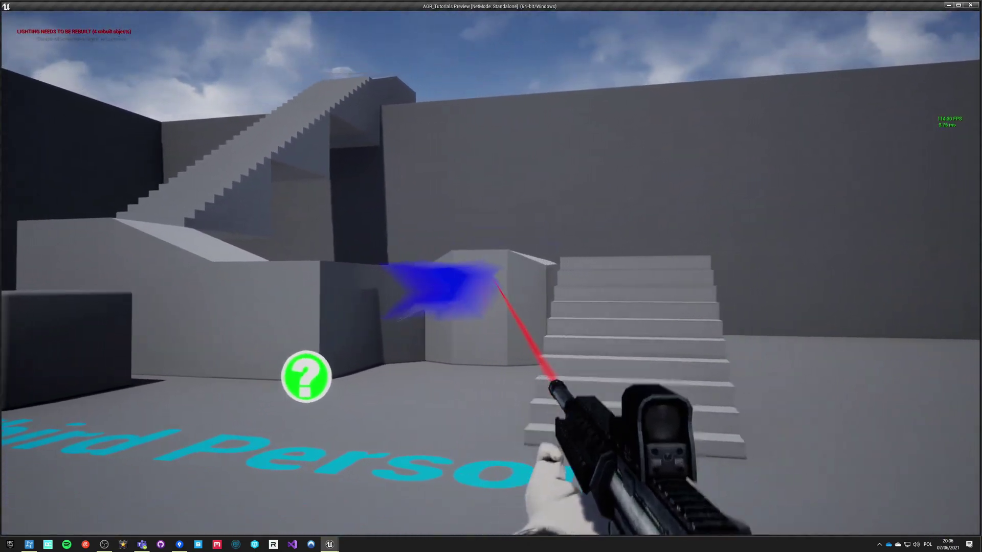
key(w)
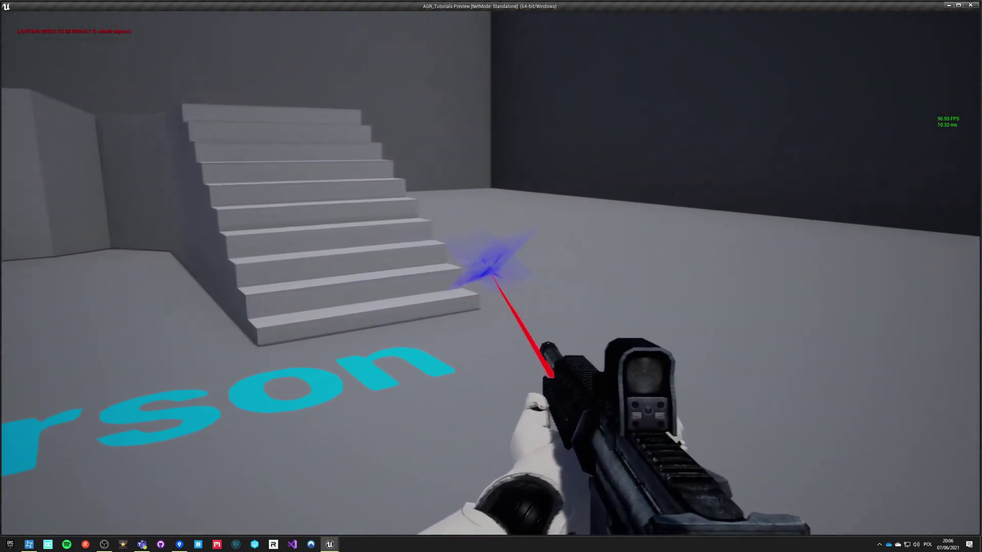
key(w)
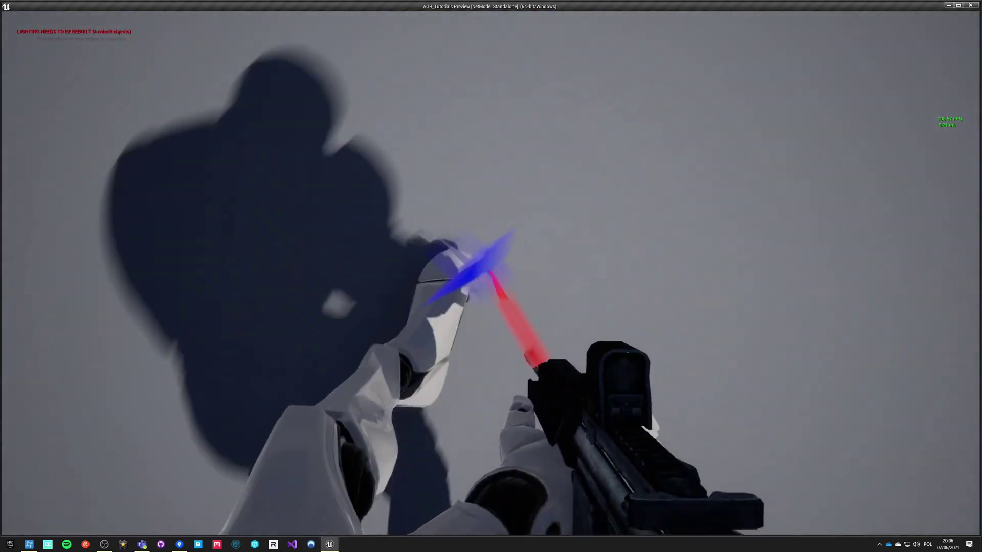
key(w)
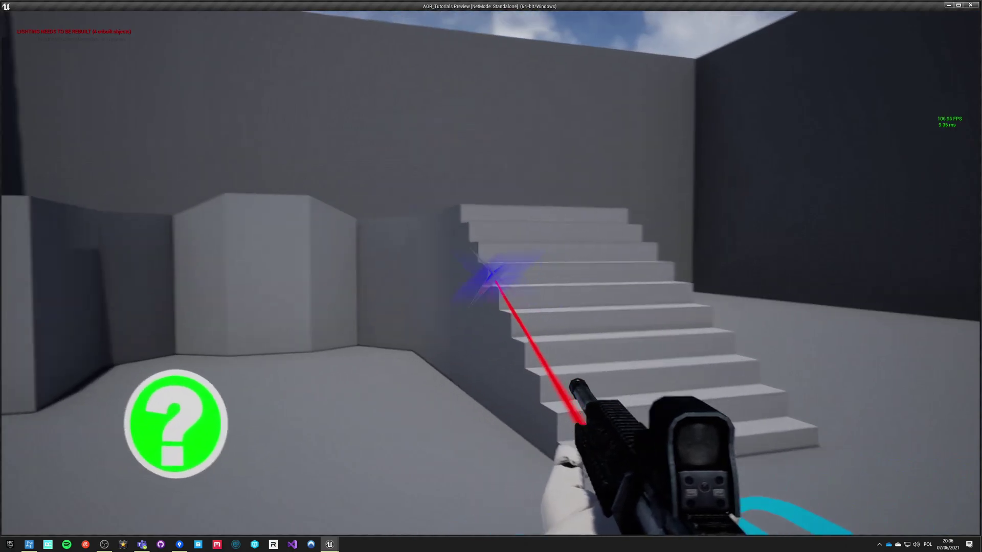
key(Escape)
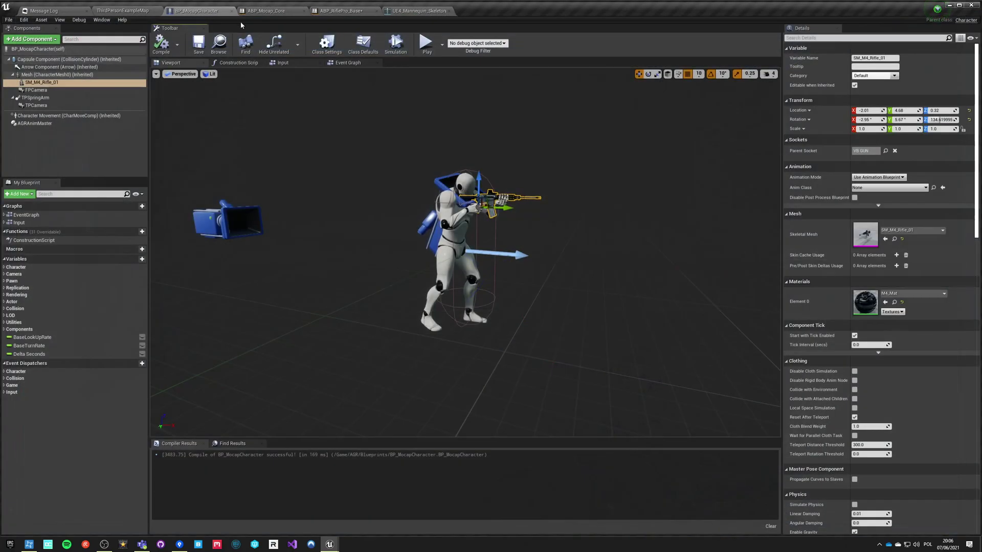
- In the ABP_RiflePro_Base AnimGraph, connect the last Transform (Modify) Bone to the copied Hand IK Retargeting node
click(340, 11)
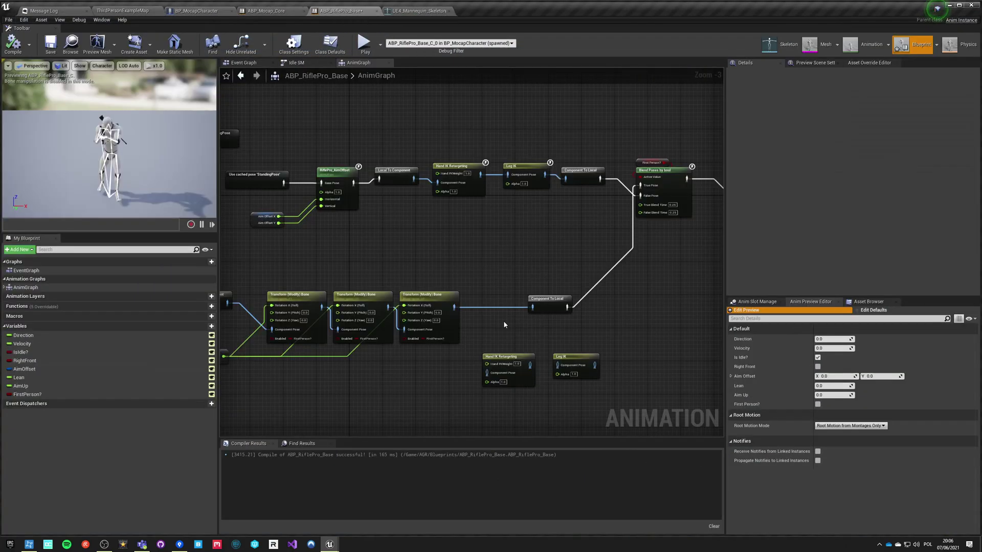
scroll(504, 322, up, 3)
drag(429, 300, 478, 398)
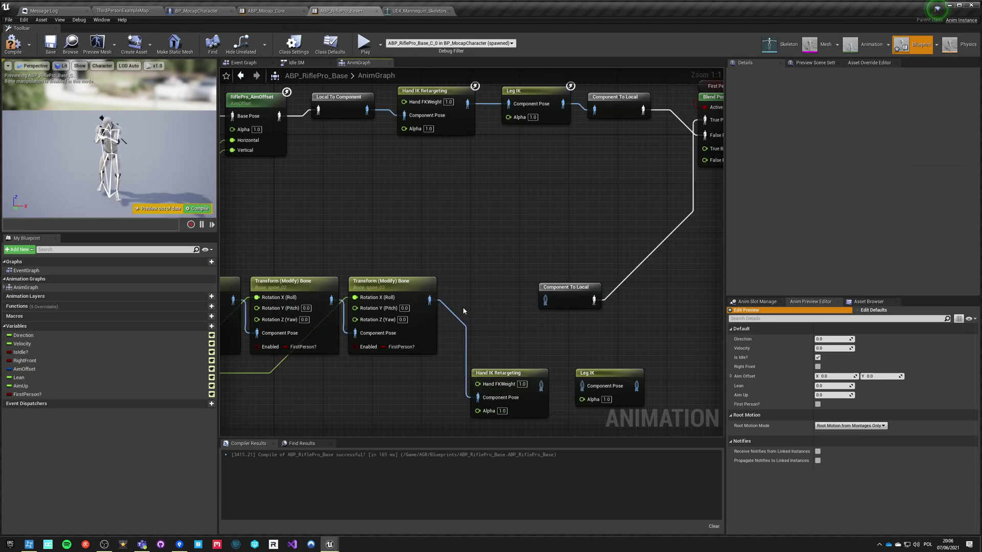
- Set the copied Hand IK Retargeting's Right Hand IK to VB HandR, Left Hand IK to VB HandL and bone to move to VB GUN, then compile
click(506, 373)
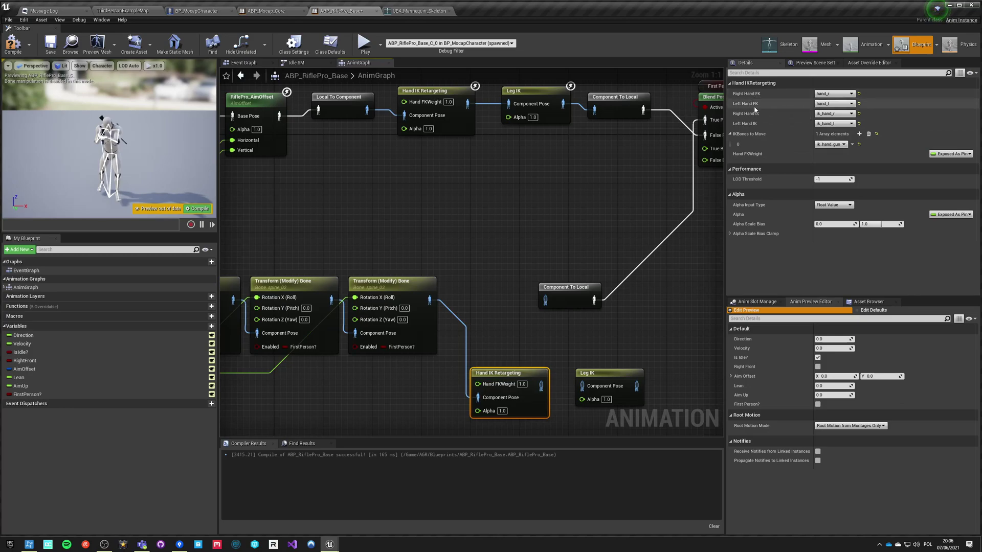
click(825, 114)
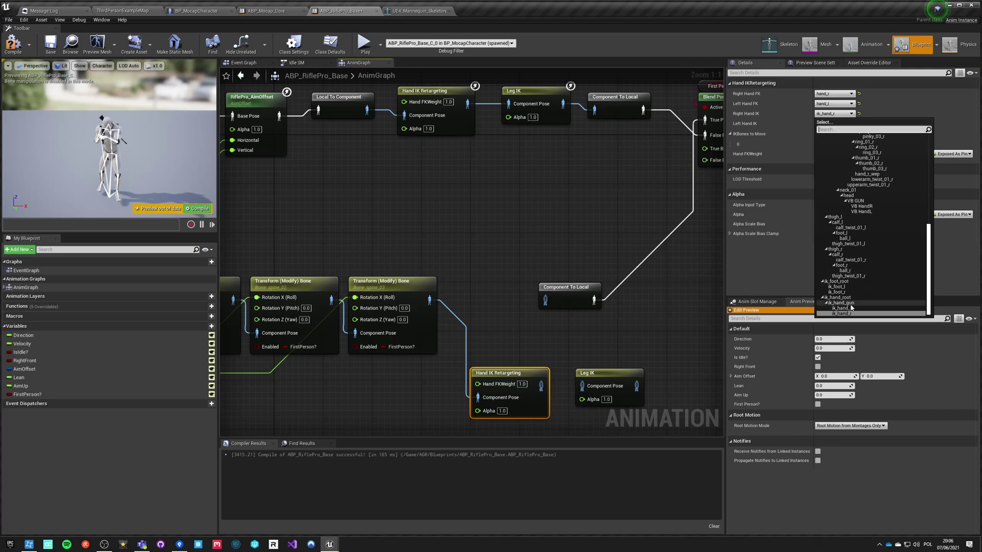
scroll(851, 307, up, 3)
text(vb)
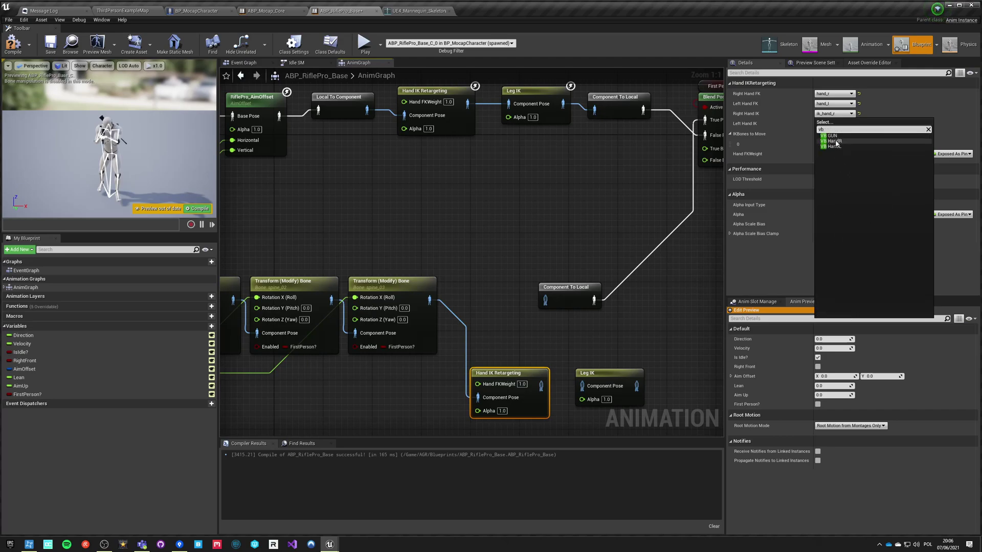
click(837, 143)
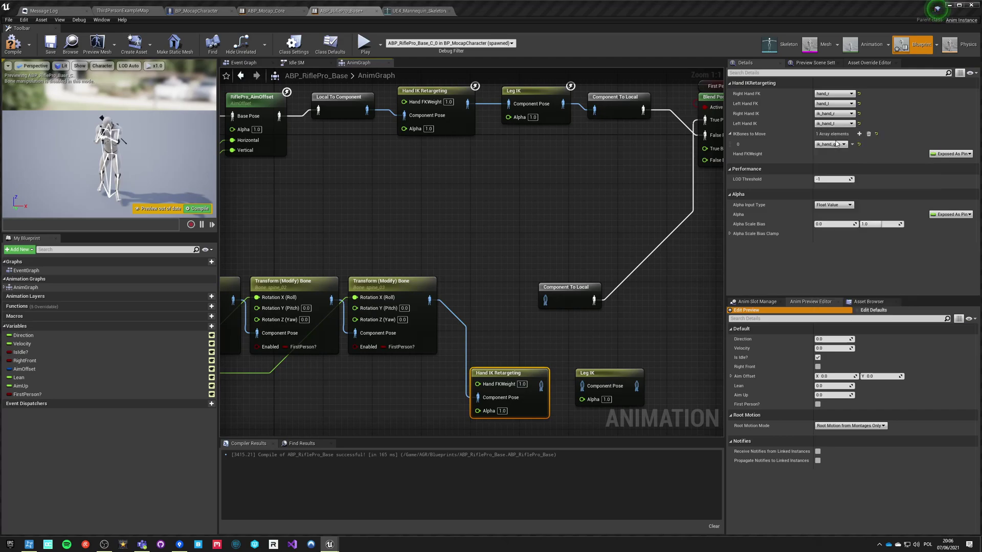
click(833, 123)
text(vb)
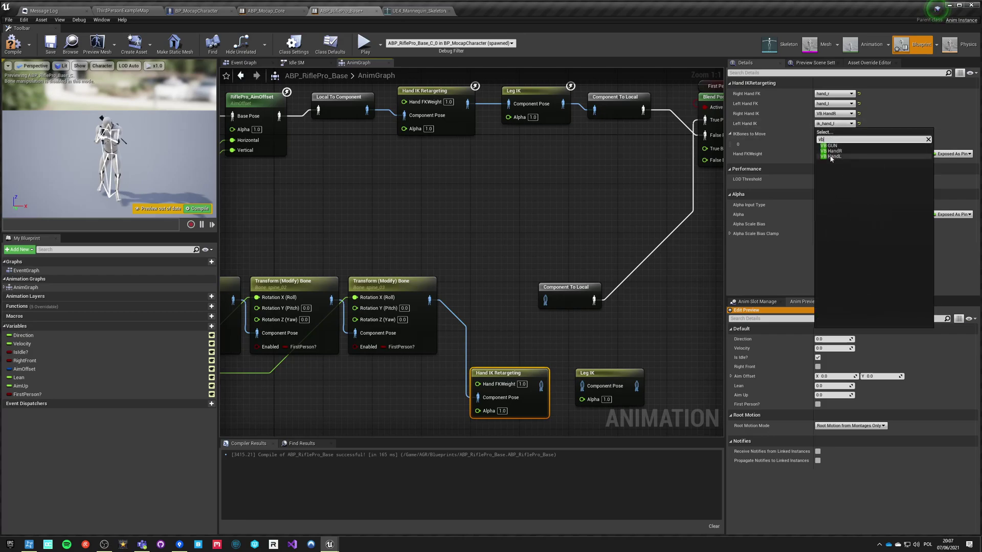
click(833, 157)
click(828, 145)
text(vb)
click(833, 166)
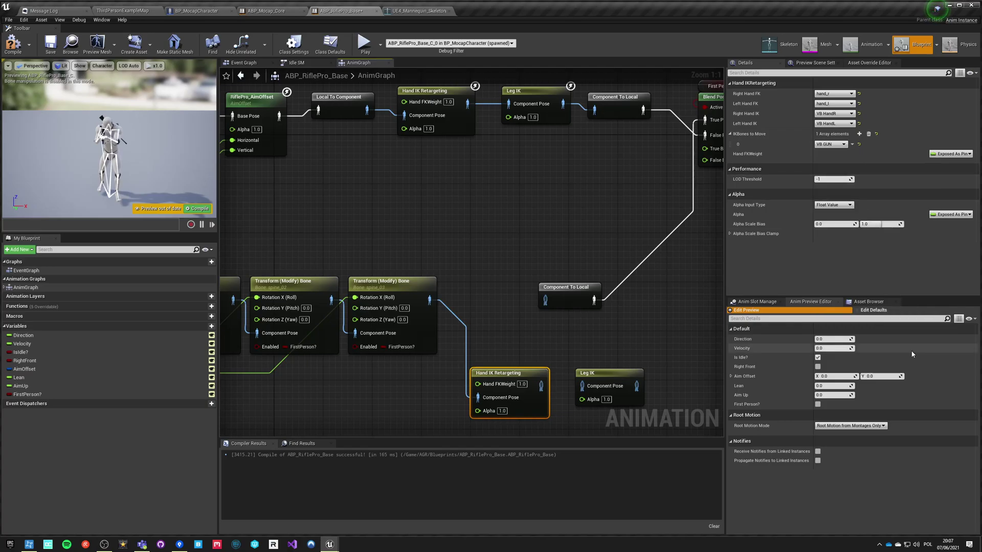
key(F7)
- Connect Hand IK Retargeting to the copied Leg IK and set its IKFoot Bones to VB HandL for leg 0 and VB HandR for leg 1
drag(541, 385, 583, 392)
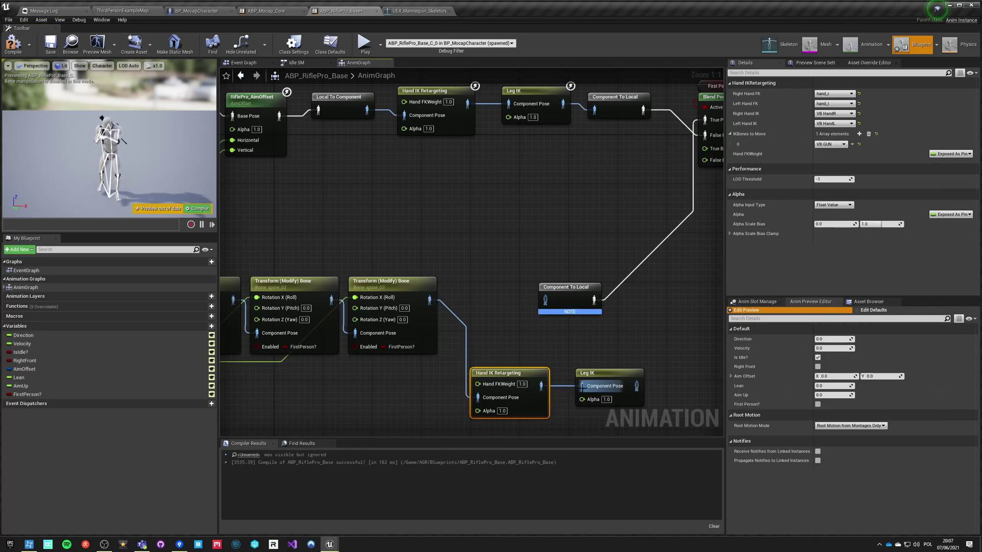
click(598, 377)
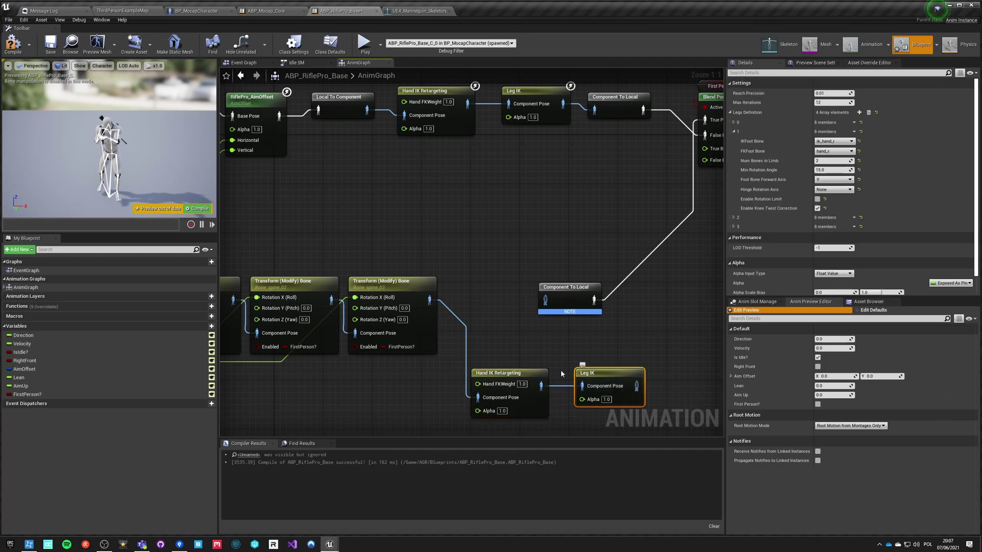
click(734, 124)
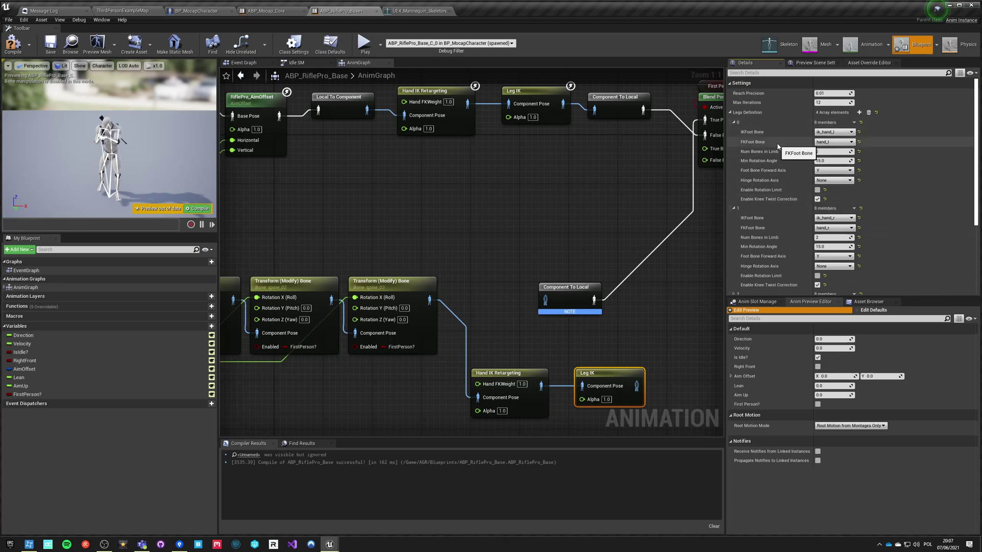
click(834, 132)
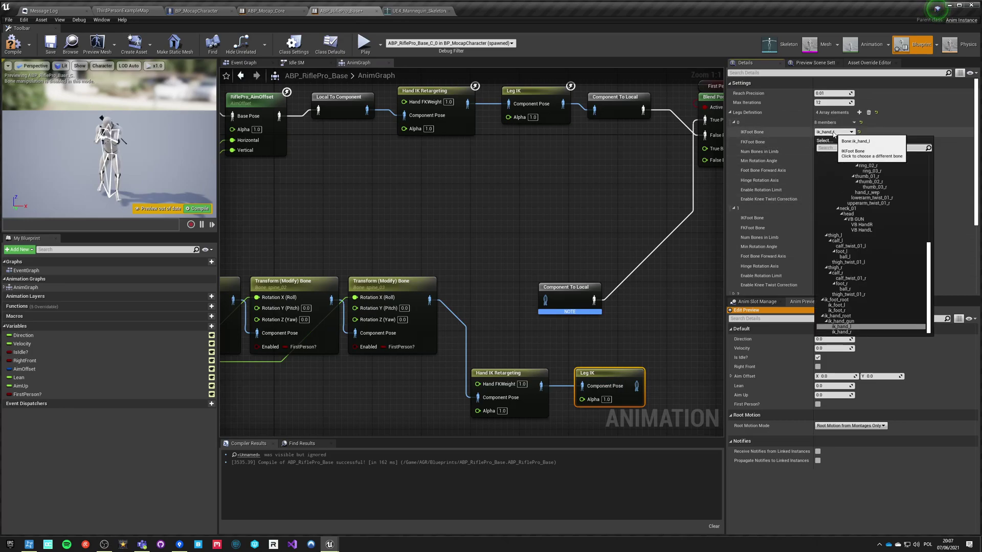
text(vb)
click(836, 160)
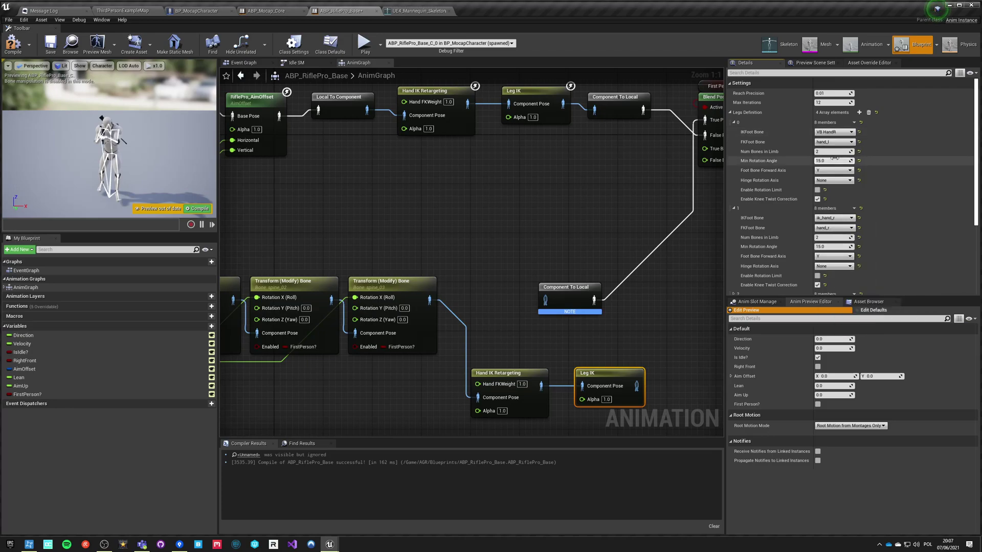
click(834, 132)
text(vb)
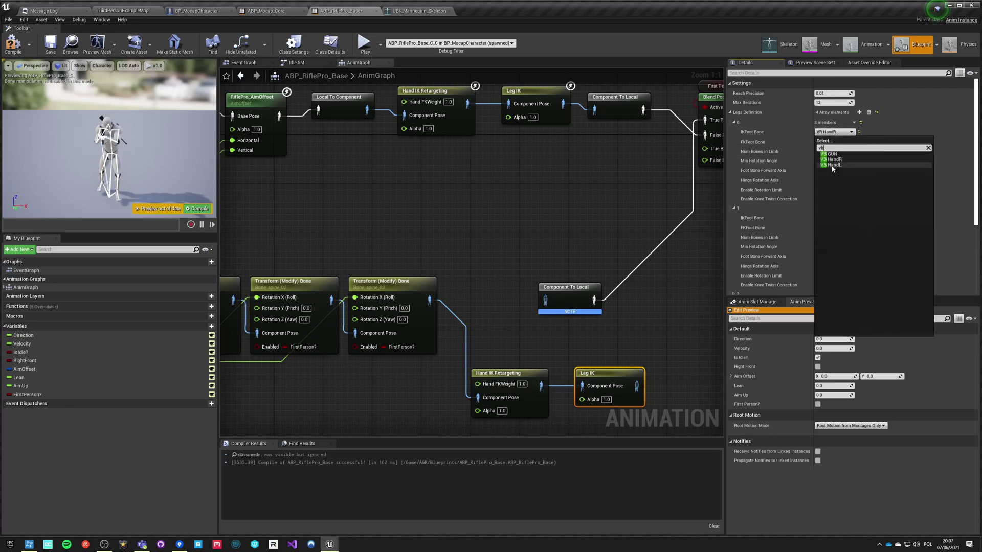
click(833, 166)
click(825, 219)
text(vb)
click(833, 246)
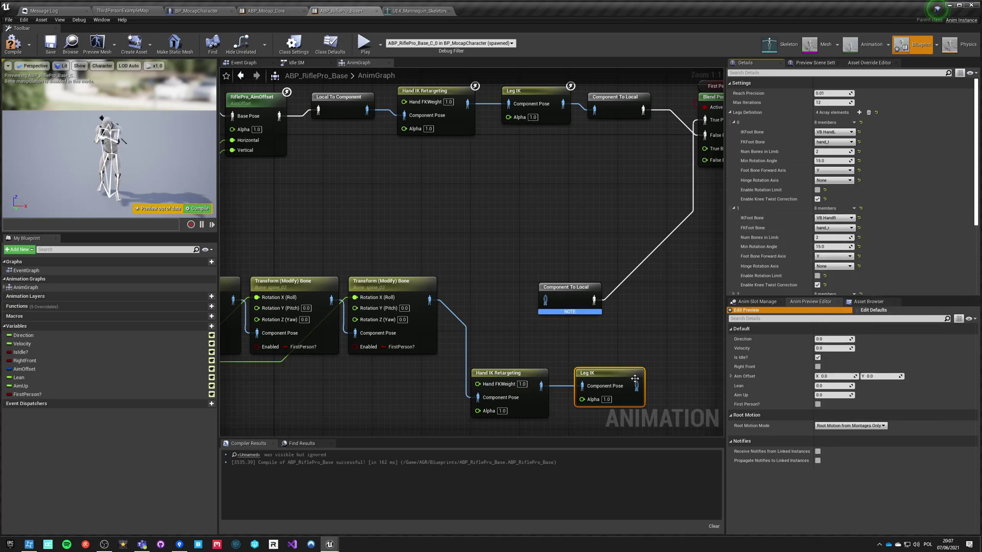
- Connect the copied Leg IK to its Component To Local node, then compile and save ABP_RiflePro_Base
drag(637, 386, 580, 334)
drag(551, 303, 546, 301)
click(499, 235)
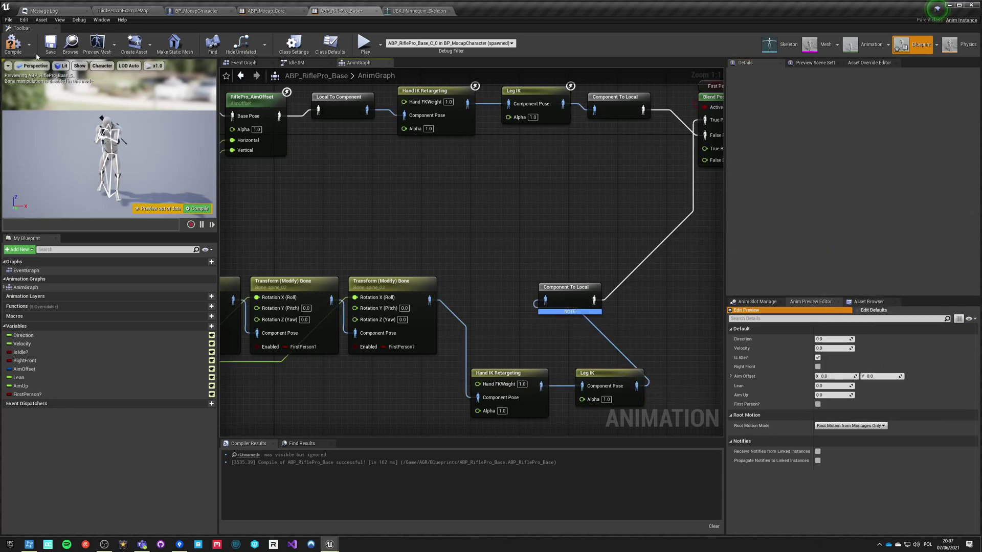
click(19, 46)
click(50, 45)
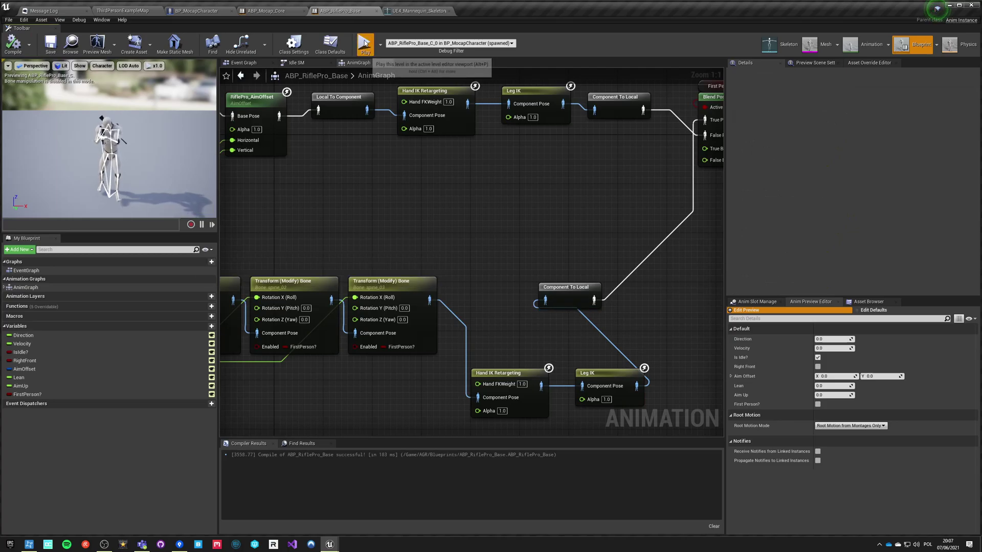
- Playtest in first-person view, looking up and down to check how the rifle and hands follow the aim
click(364, 45)
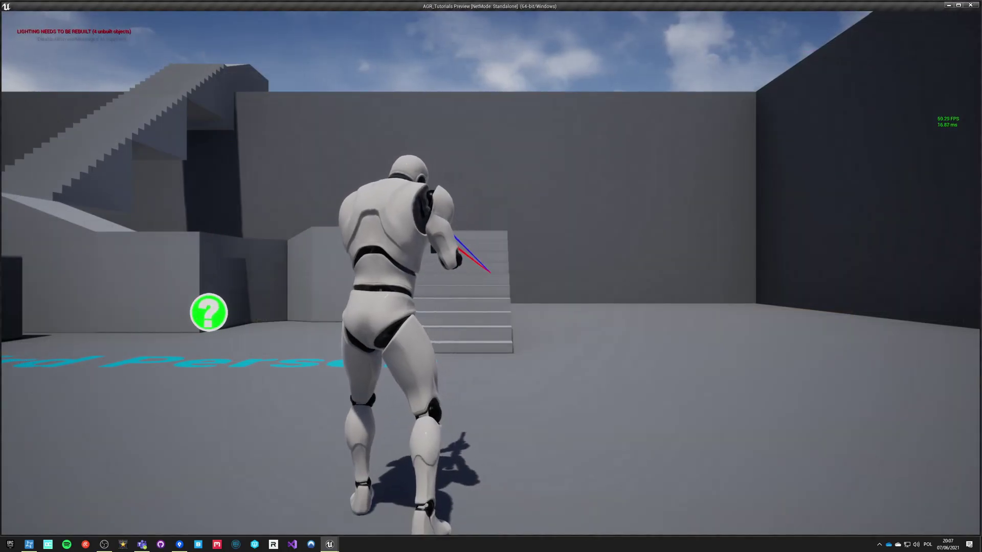
key(v)
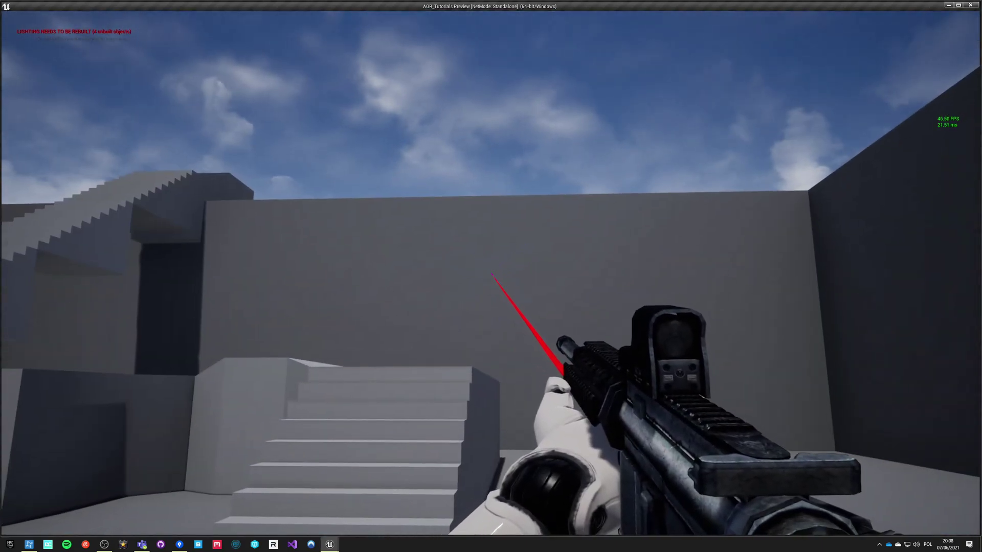
key(Escape)
- Line up the copied Hand IK Retargeting, Leg IK and Component To Local nodes in a row after the Transform (Modify) Bone nodes
drag(575, 308, 696, 394)
drag(493, 340, 710, 403)
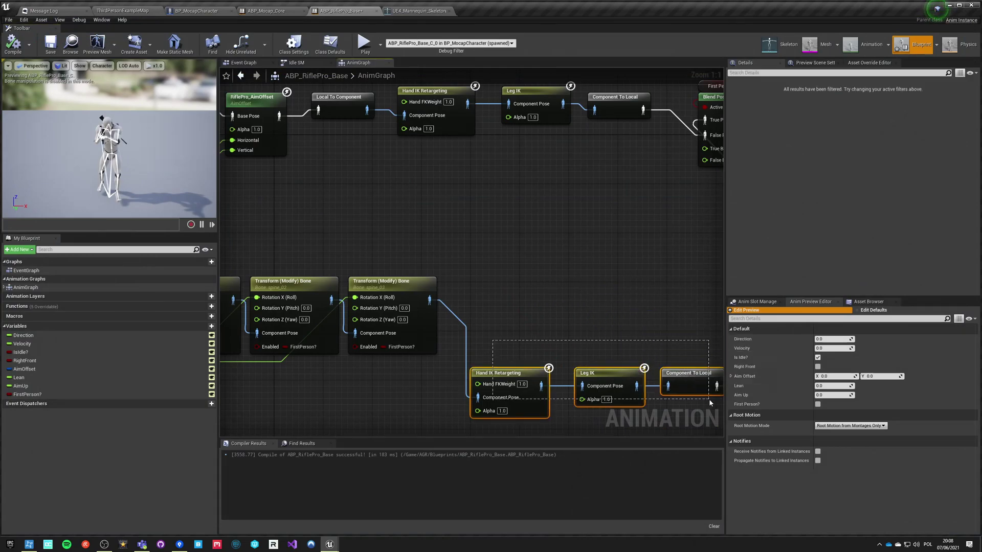
drag(515, 375, 492, 283)
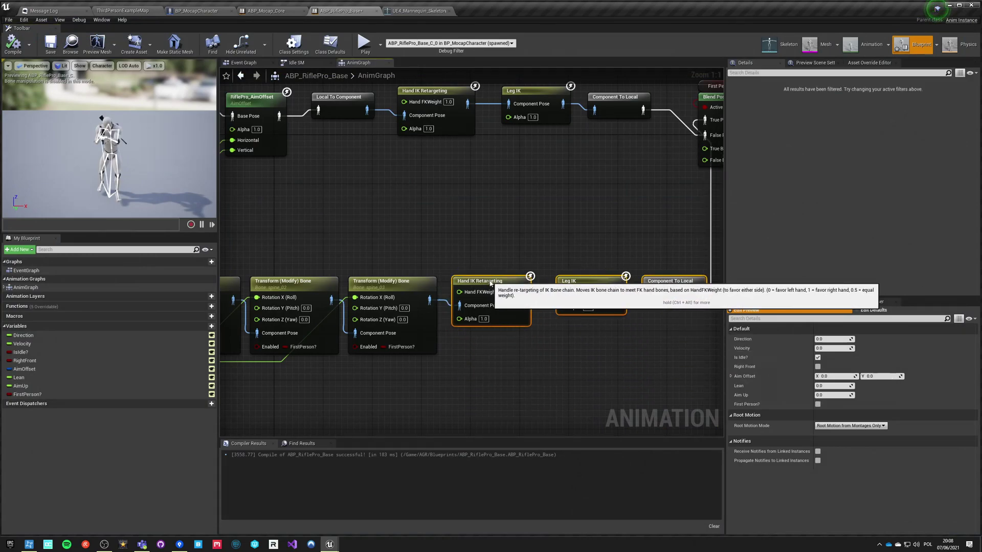
click(488, 374)
scroll(382, 234, down, 2)
right_drag(382, 234, 528, 237)
drag(346, 131, 631, 243)
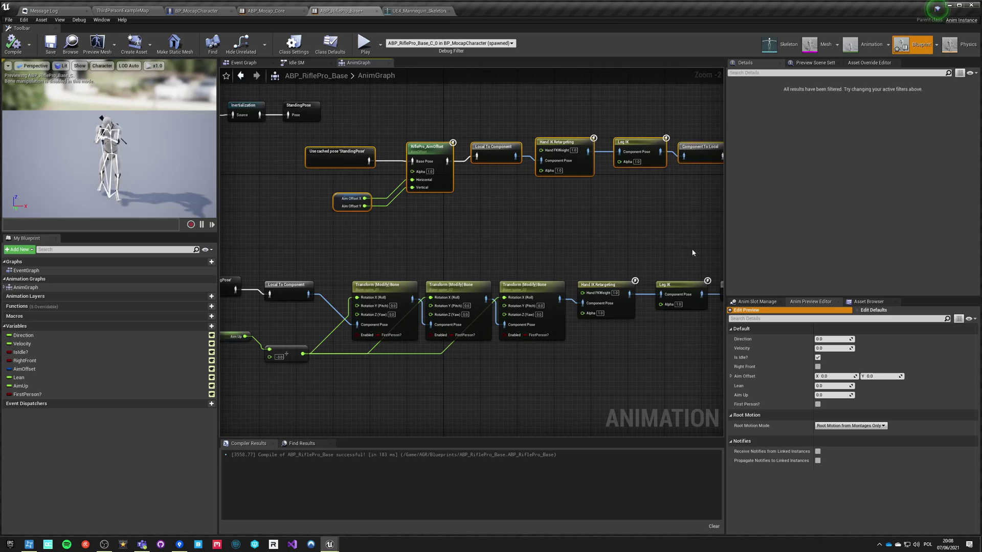
click(563, 247)
right_drag(487, 262, 433, 249)
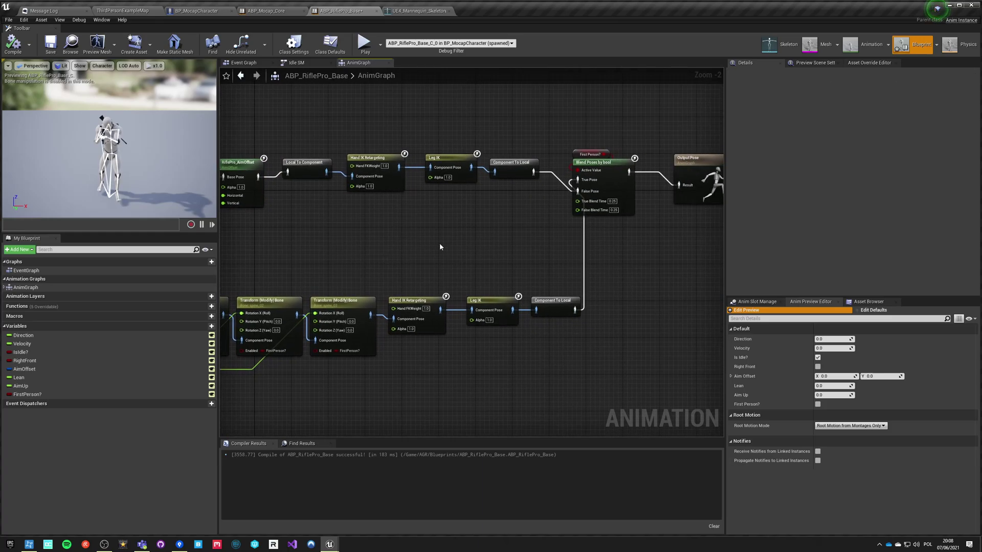
- In ThirdPersonExampleMap, switch the play session's Net Mode to a networked multiplayer option and start playing
click(121, 12)
click(536, 40)
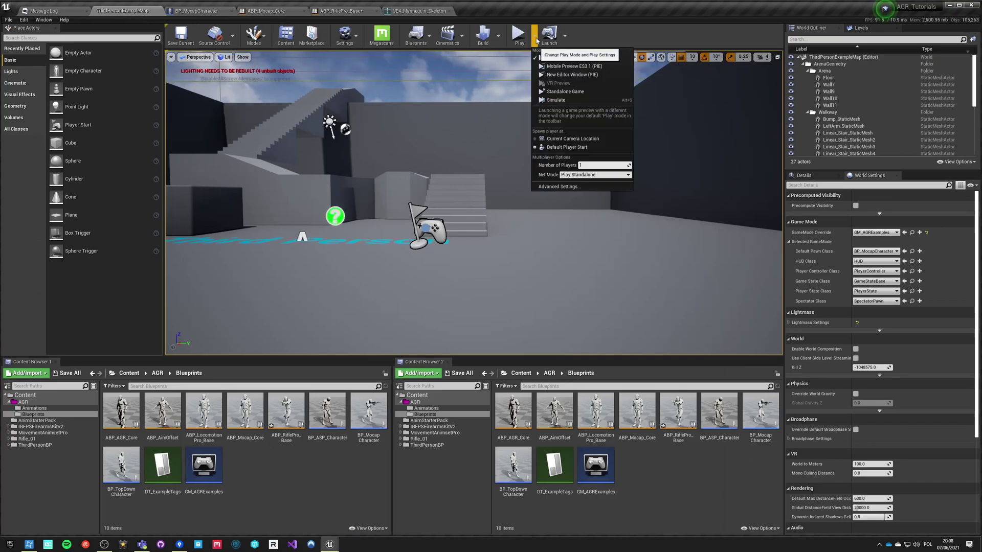
click(583, 175)
click(575, 192)
click(518, 33)
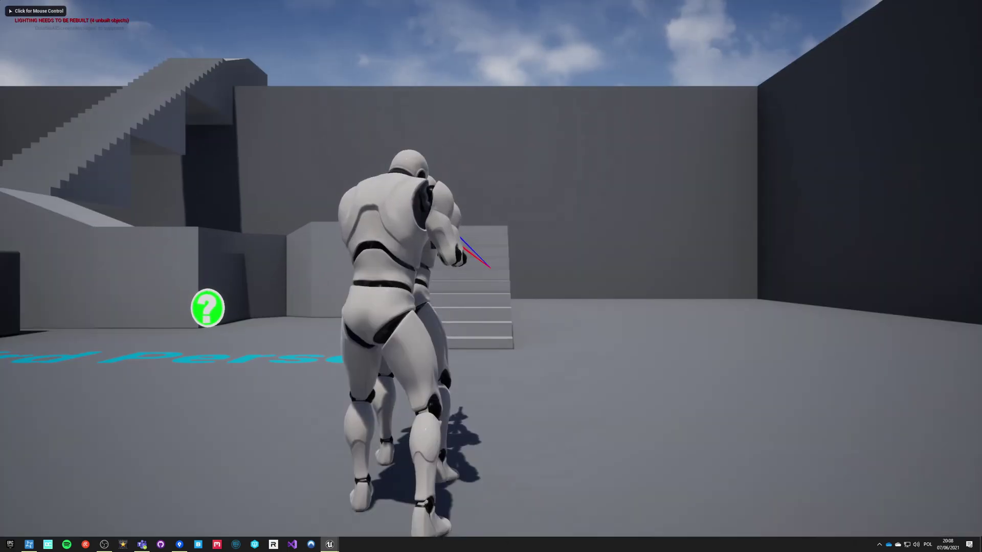
- Move the second client's character around in its own preview window to compare its first-person view with the other player's view, then end the session
key(alt+Tab)
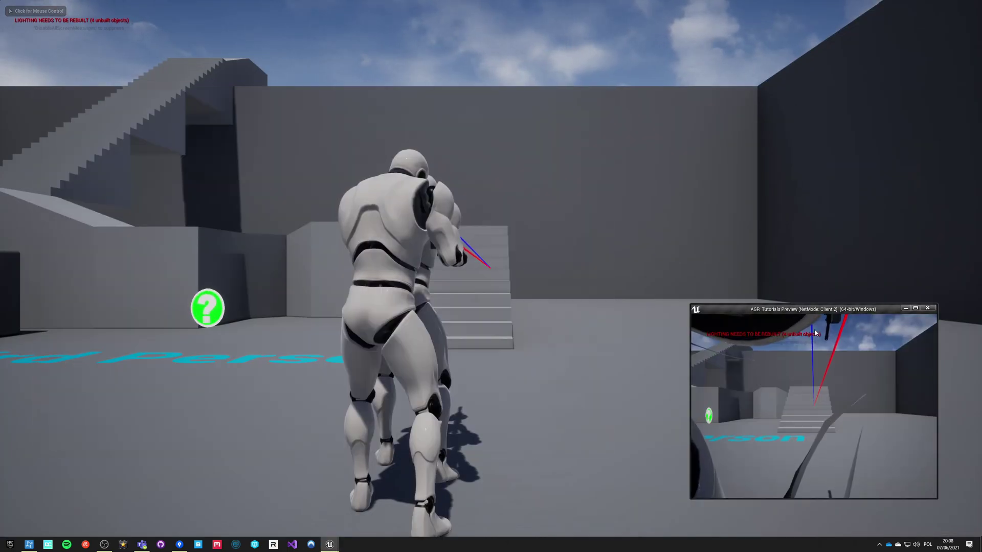
drag(803, 315, 781, 260)
click(769, 370)
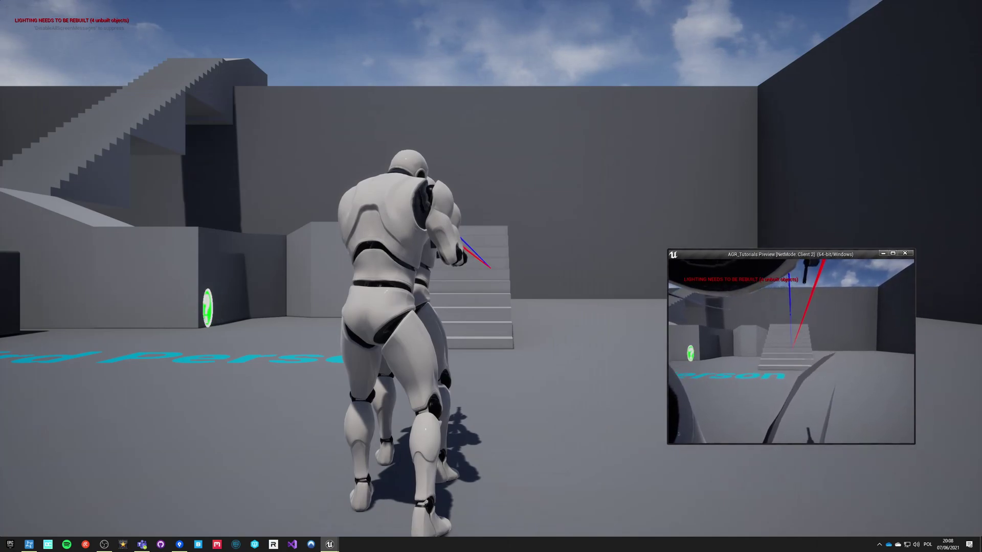
key(w)
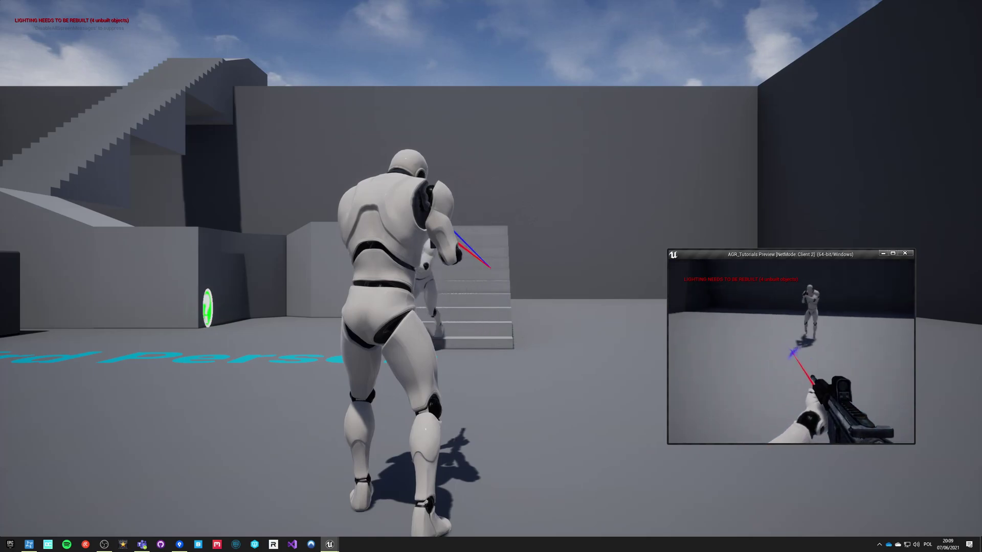
key(a)
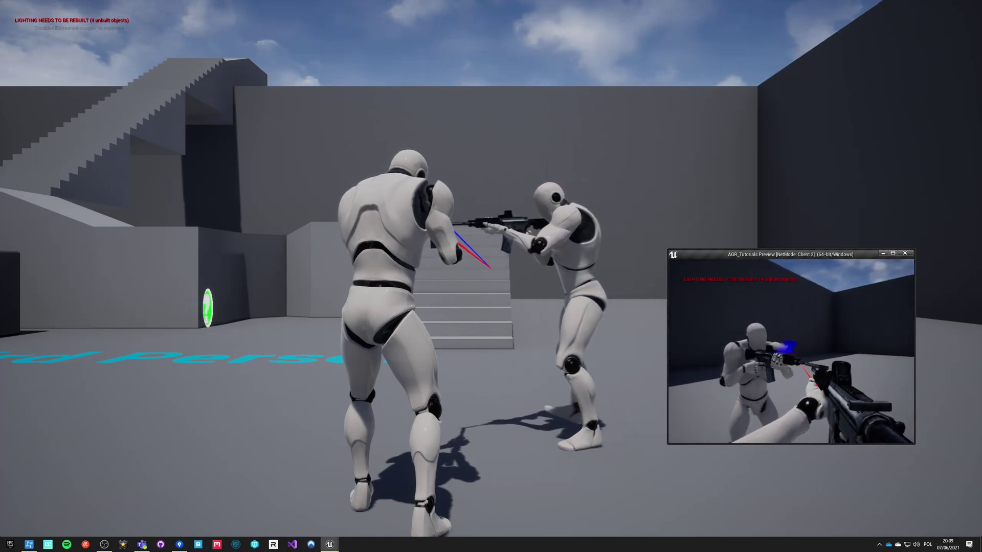
key(s)
key(w)
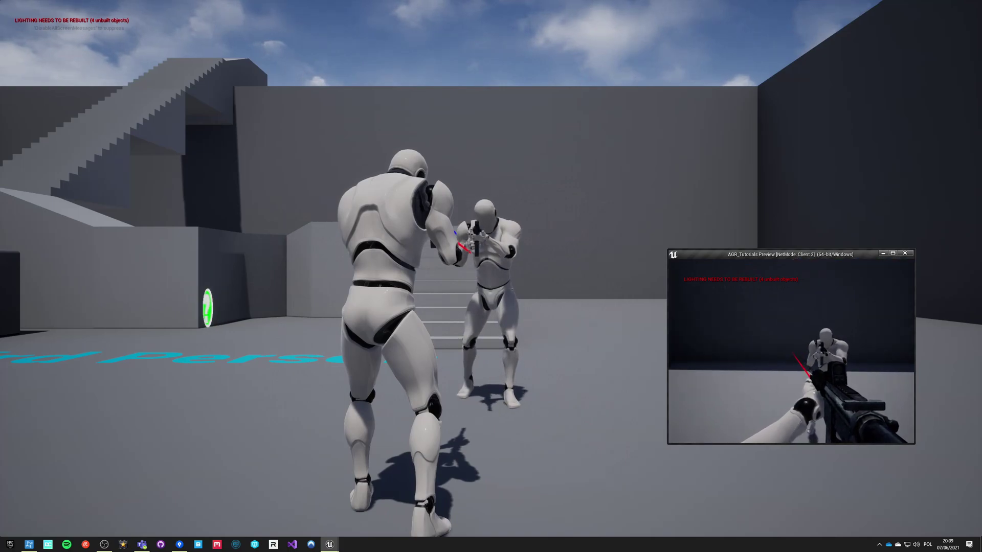
key(s)
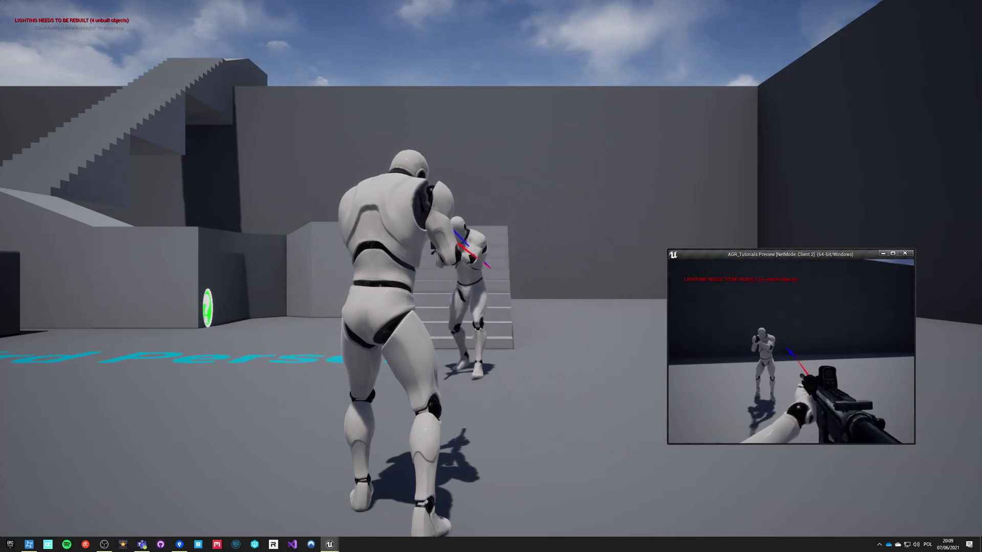
key(Escape)
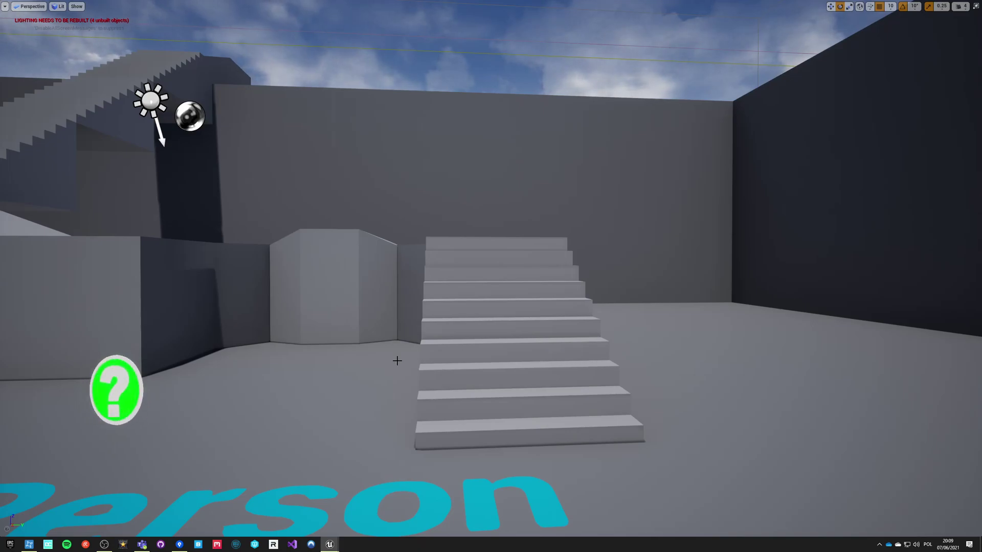
click(445, 357)
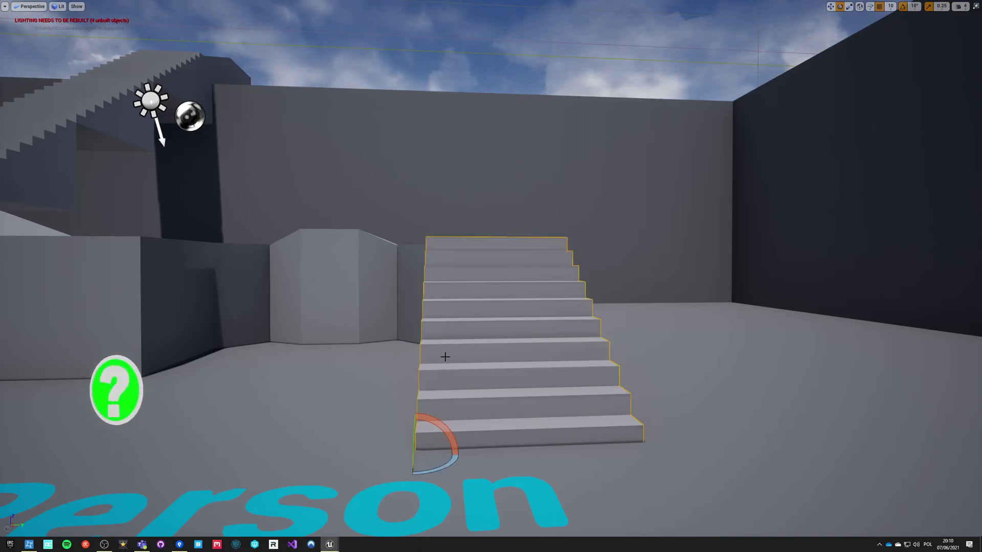
key(F11)
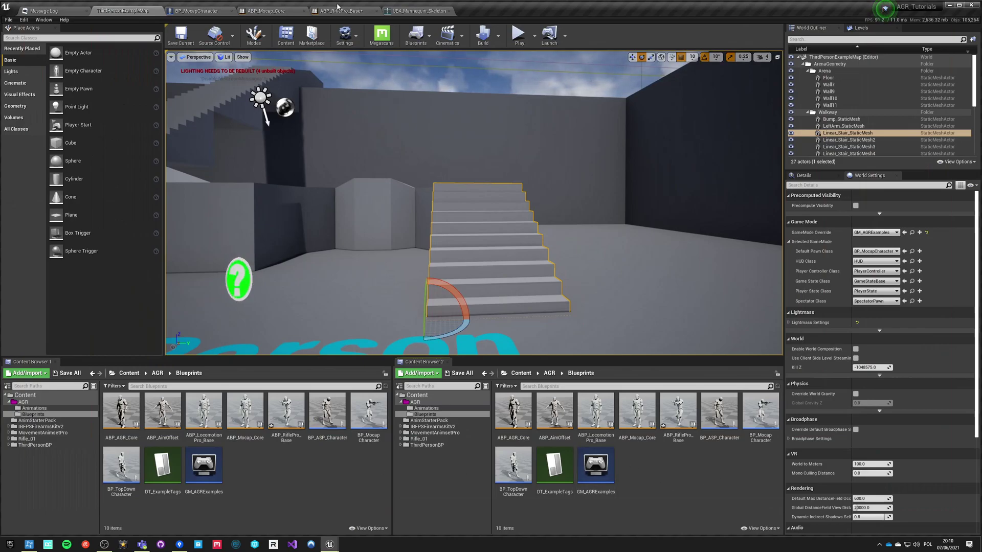
- In ABP_RiflePro_Base, duplicate the last two Transform (Modify) Bone nodes and chain the copies before the first-person Hand IK Retargeting
click(407, 10)
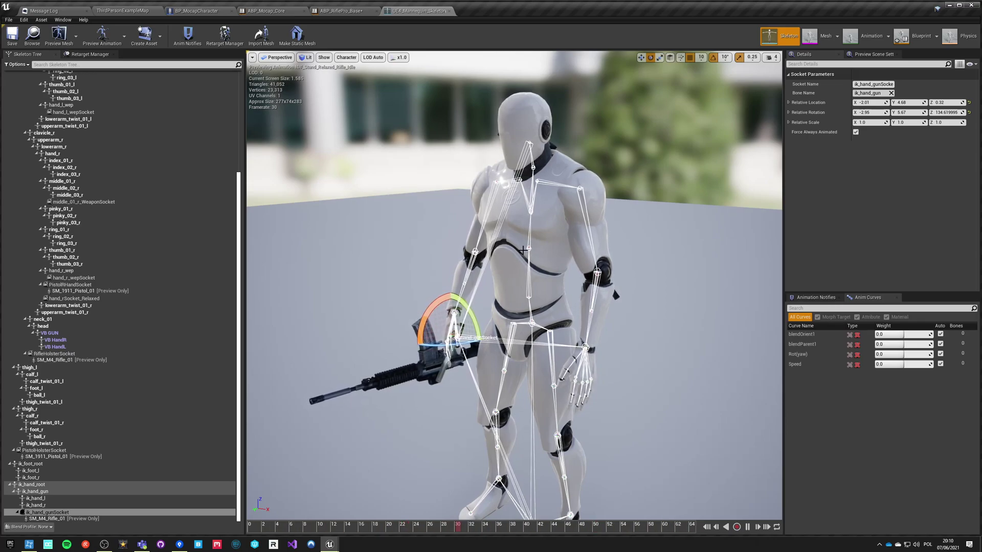
click(197, 11)
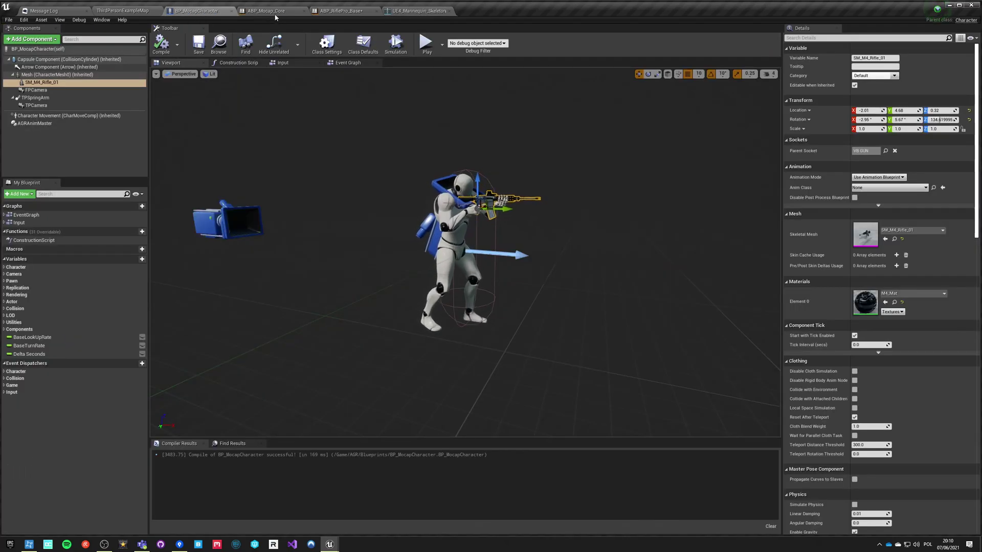
click(340, 11)
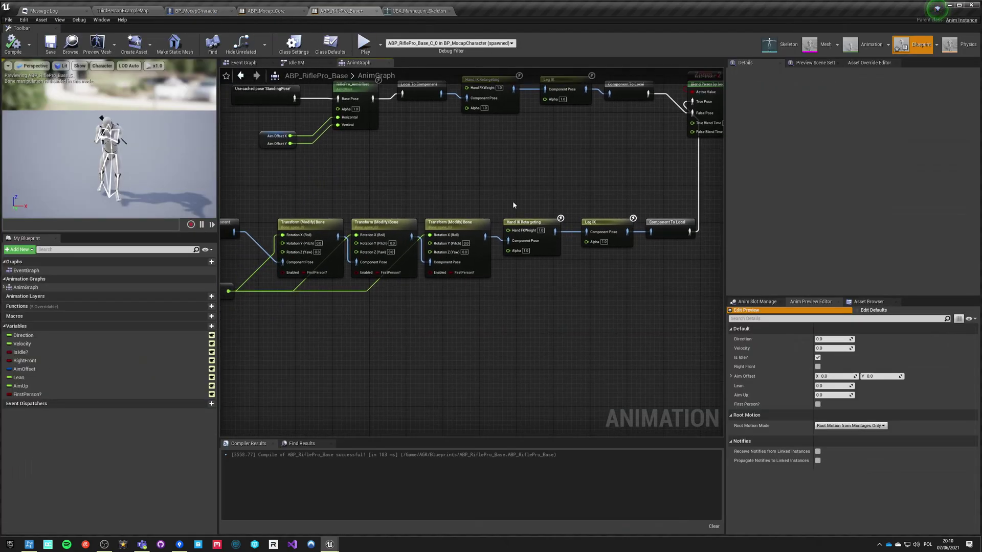
drag(515, 207, 665, 228)
drag(532, 219, 638, 220)
drag(417, 193, 490, 263)
key(ctrl+c)
key(ctrl+v)
drag(492, 322, 504, 263)
right_drag(660, 228, 516, 210)
drag(617, 234, 618, 234)
drag(513, 206, 526, 224)
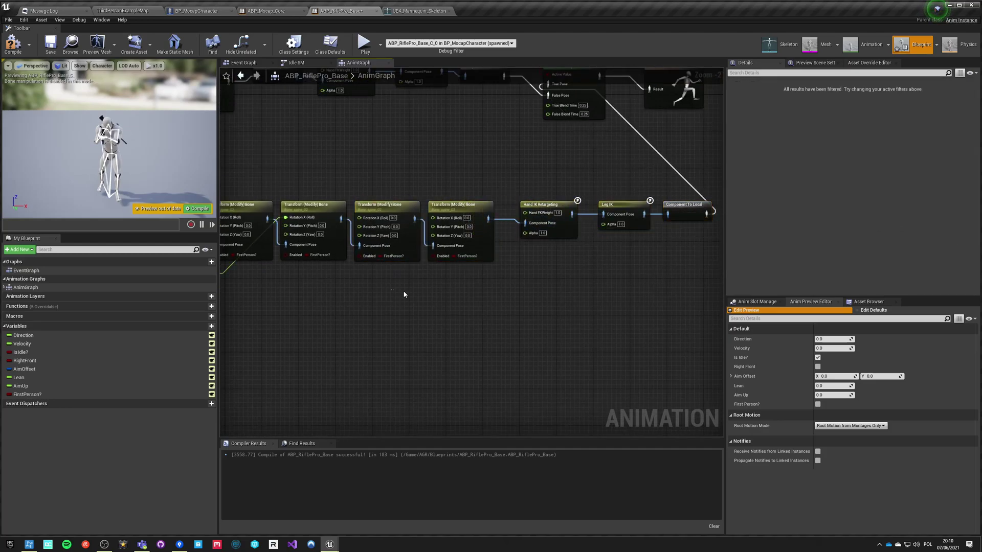
- Set the Alpha Input Type of all five Transform (Modify) Bone nodes to Float Value
right_drag(405, 291, 589, 298)
click(350, 230)
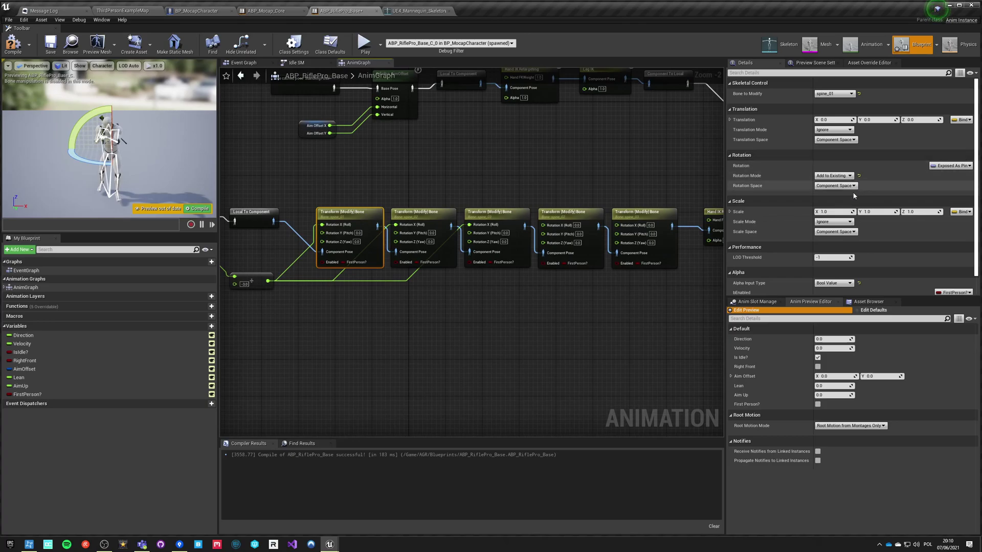
scroll(876, 235, down, 1)
click(823, 273)
click(415, 212)
click(823, 273)
click(489, 212)
click(823, 273)
click(563, 212)
click(834, 266)
click(823, 273)
click(637, 212)
click(834, 267)
click(823, 273)
- Set the Bone to Modify of the fourth Transform (Modify) Bone node to neck_01
click(563, 211)
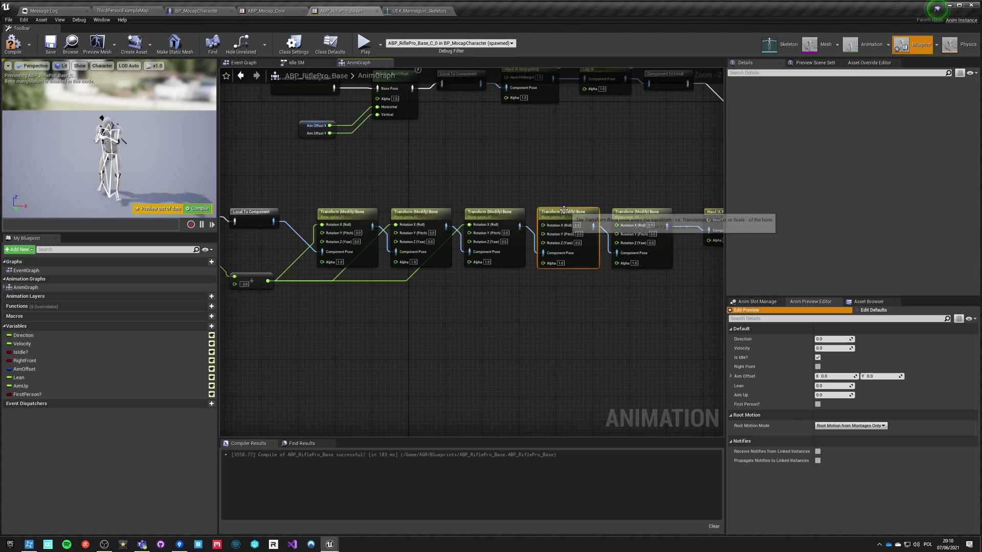
scroll(862, 171, up, 1)
click(835, 94)
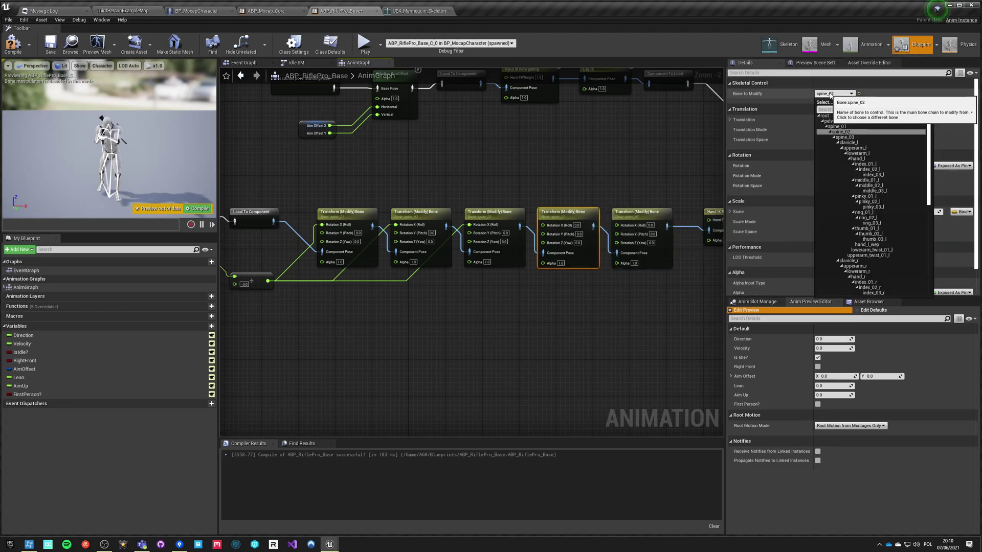
click(838, 143)
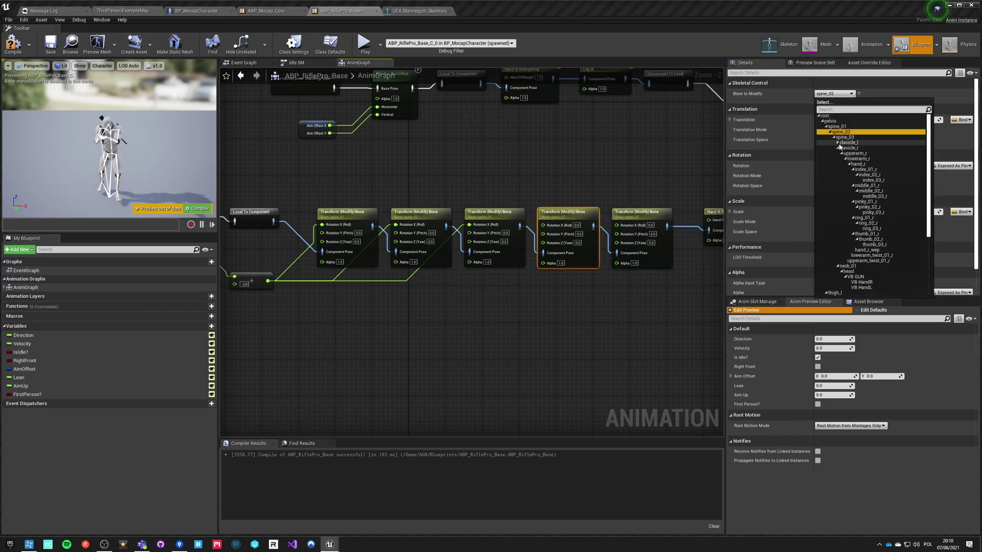
click(837, 148)
click(847, 154)
- Set the Bone to Modify of the fifth Transform (Modify) Bone node to head
click(650, 220)
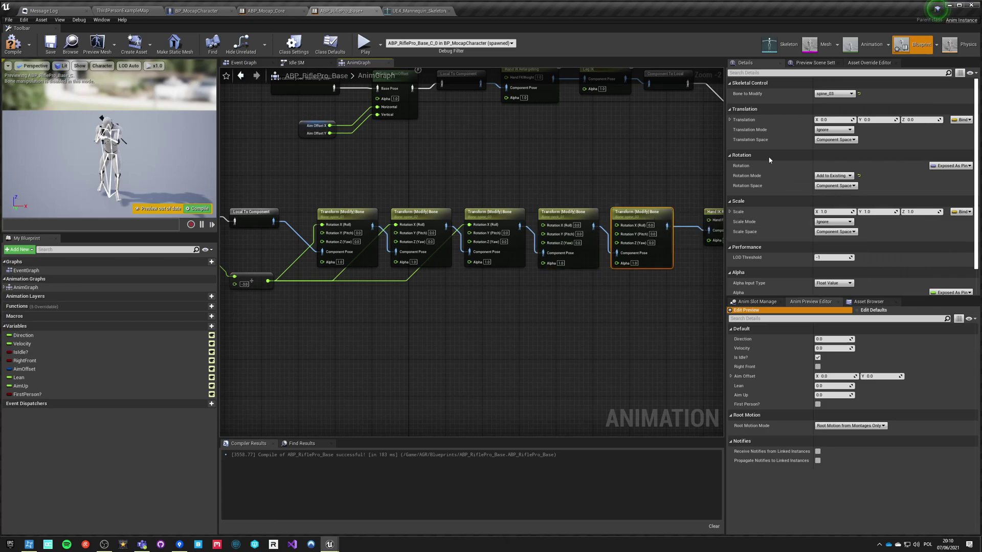
click(840, 94)
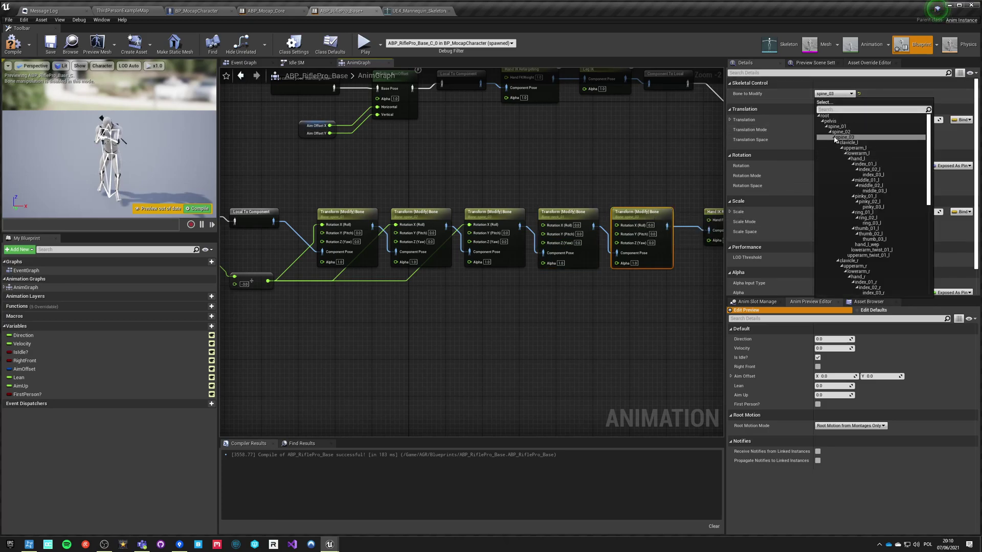
click(835, 139)
click(836, 138)
click(837, 142)
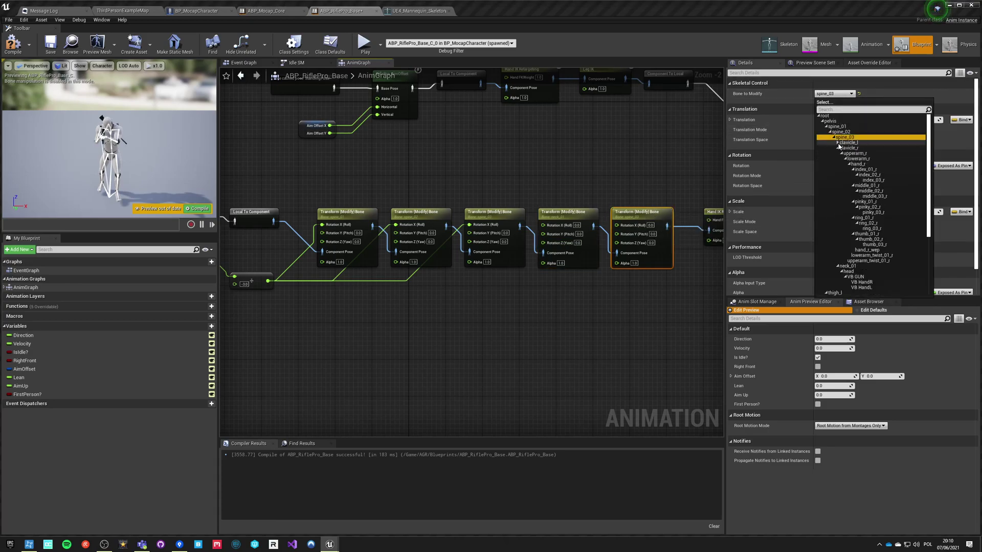
click(837, 148)
click(844, 159)
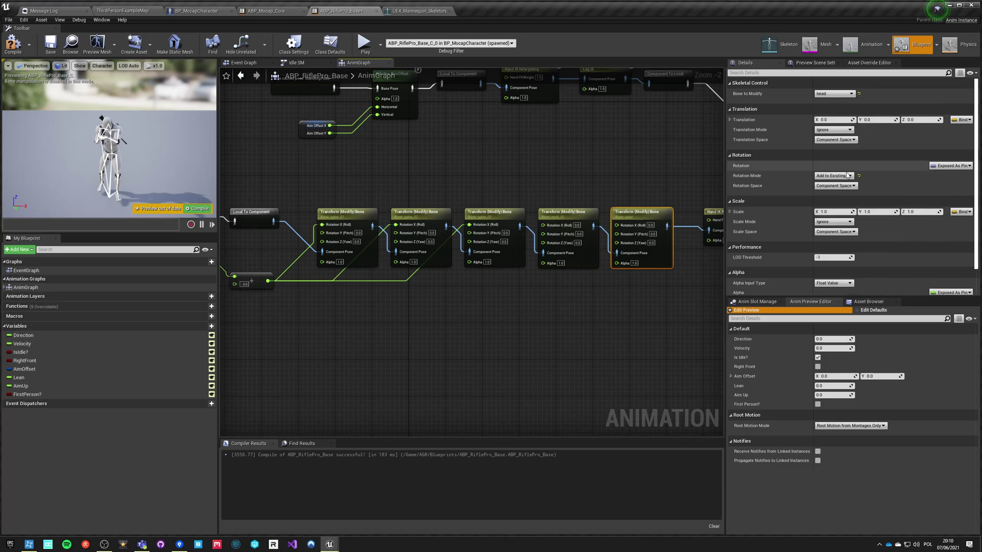
click(533, 340)
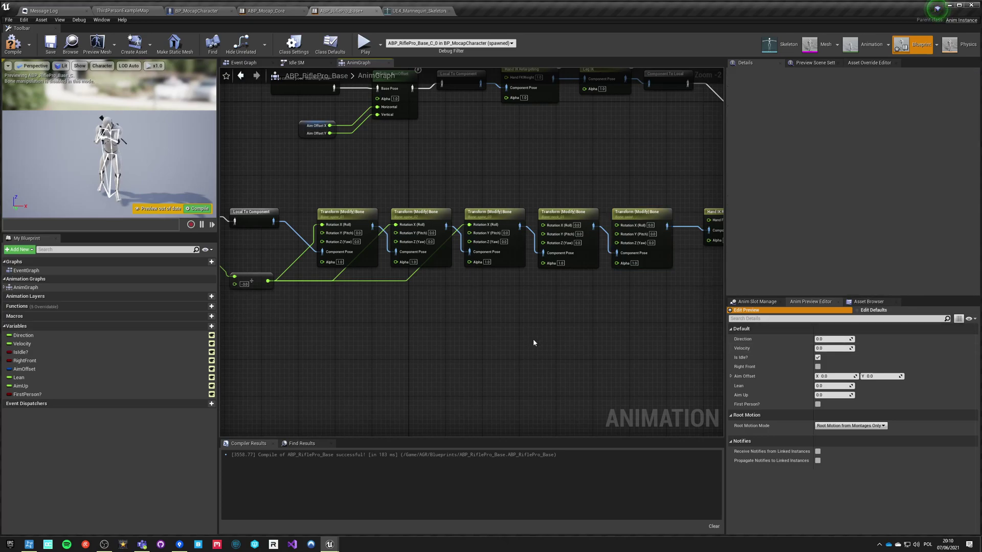
- Delete the multiply node after Aim Up and wire Aim Up directly to Rotation X (Roll) of all five Transform (Modify) Bone nodes
right_drag(265, 285, 393, 287)
key(Delete)
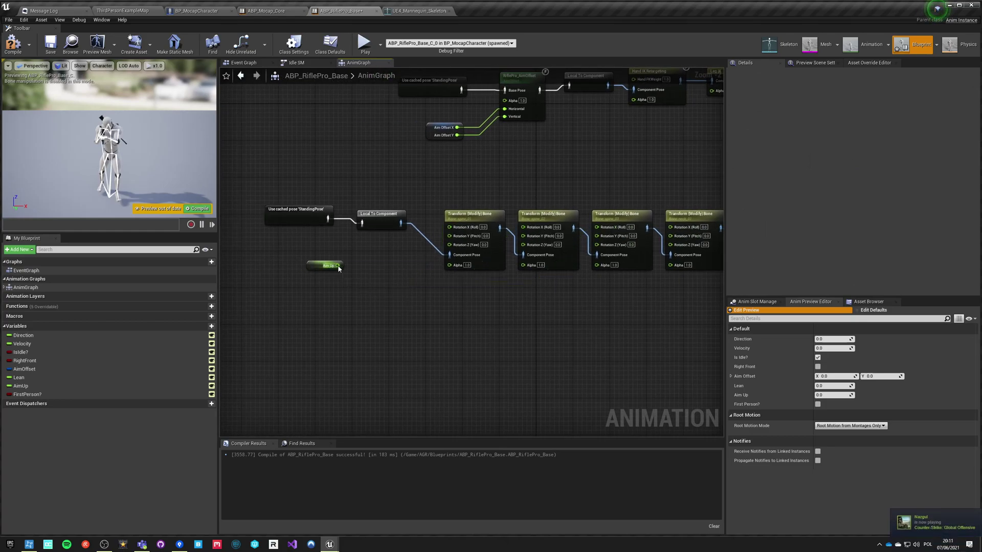
drag(458, 232, 457, 230)
drag(338, 265, 534, 231)
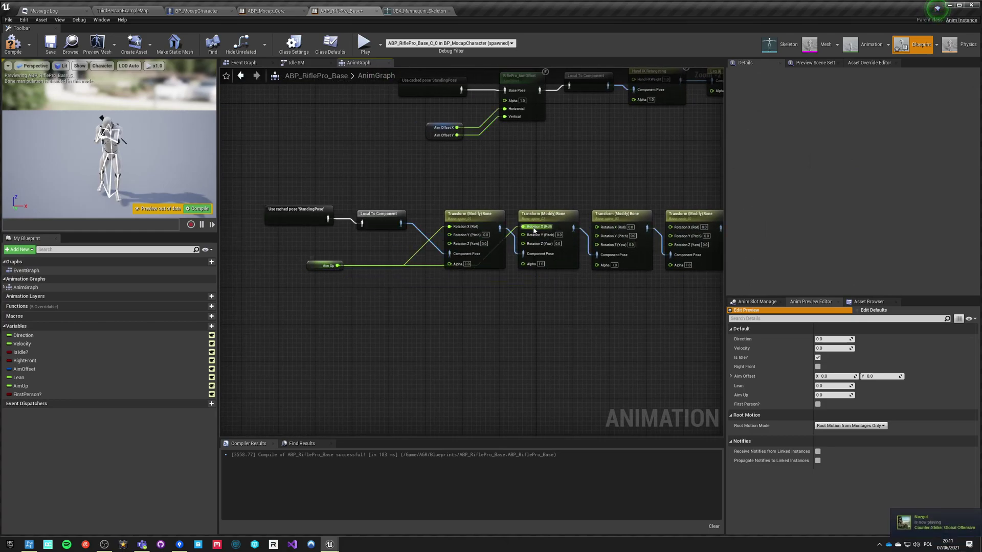
drag(603, 229, 338, 266)
drag(670, 227, 362, 282)
right_drag(464, 317, 303, 306)
drag(227, 268, 251, 273)
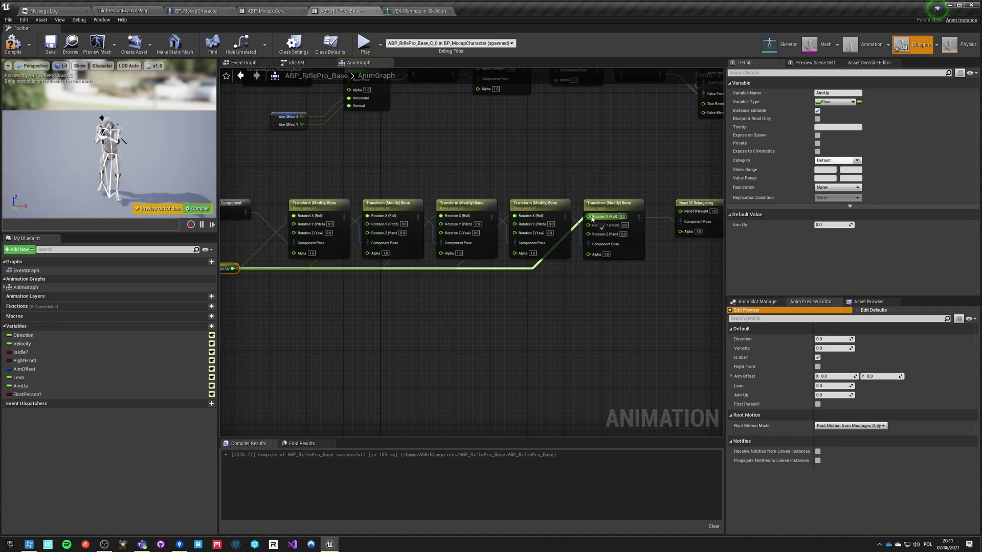
drag(591, 219, 589, 217)
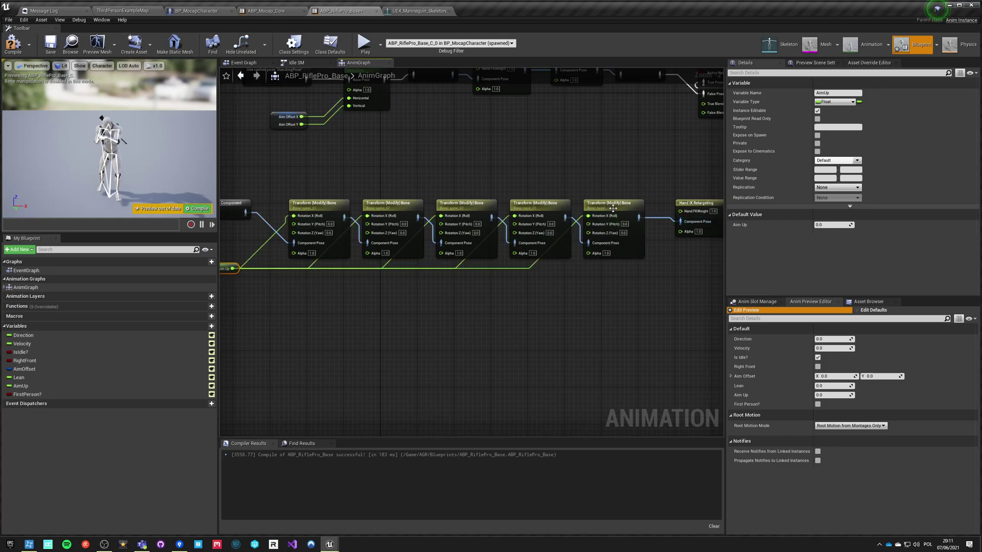
click(383, 305)
- Set the Alpha values of the five Transform (Modify) Bone nodes, in chain order, to 0.15, 0.2, 0.2, 0.15 and 0.3
right_drag(383, 305, 438, 305)
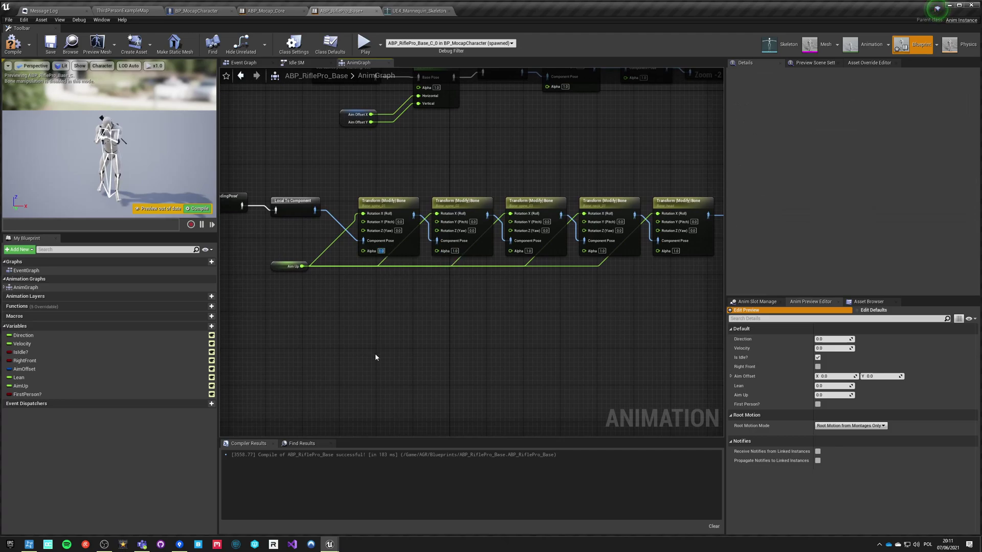
text(0.15)
key(Tab)
click(455, 251)
text(0.2)
key(Return)
right_drag(602, 292, 496, 313)
text(0.15)
key(Return)
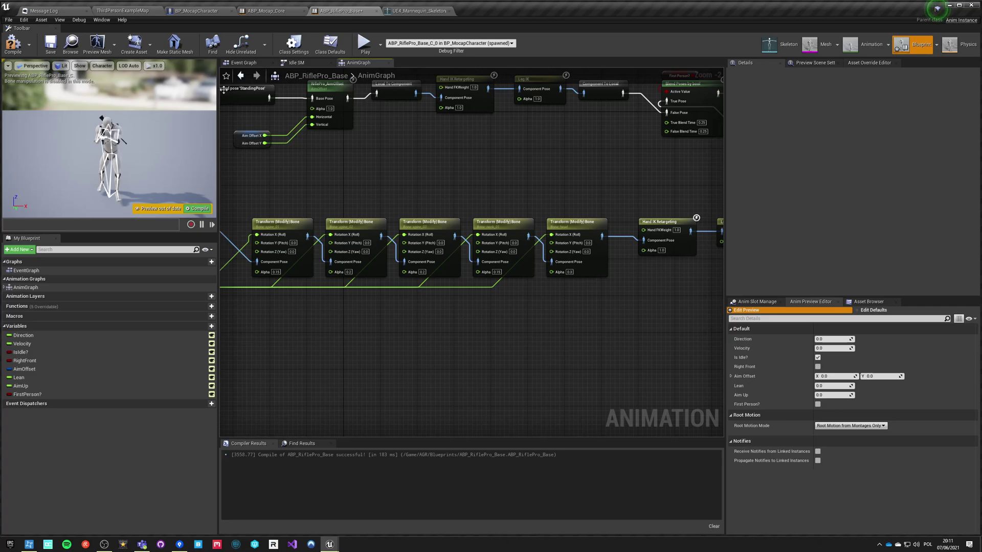
- Compile and play the networked session, check the first-person rifle pose while looking down, and end the session
click(13, 47)
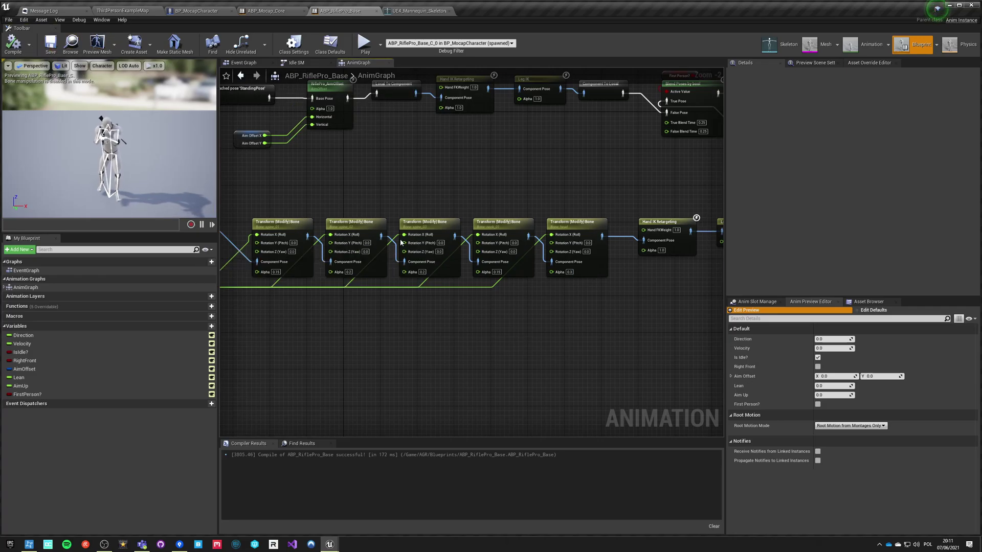
click(363, 44)
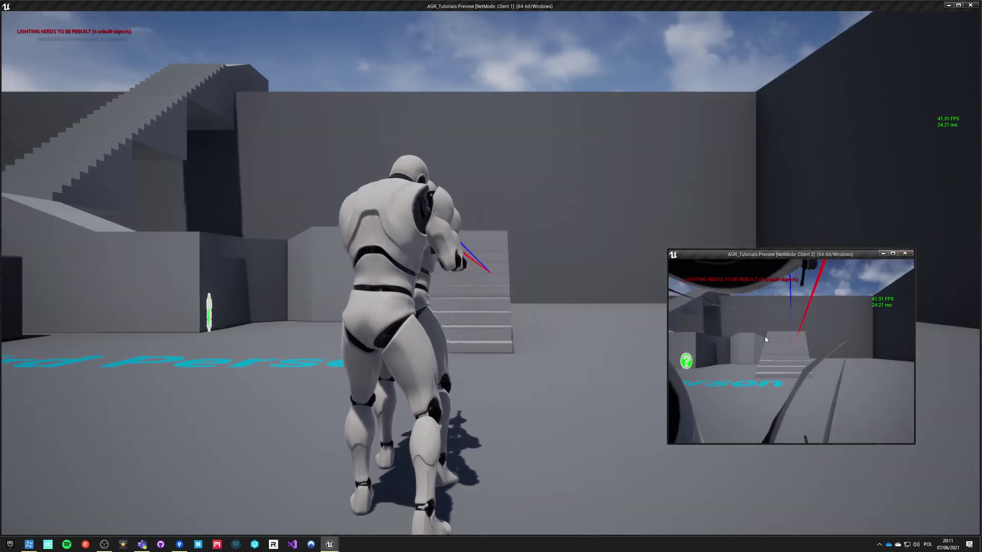
click(423, 303)
key(w)
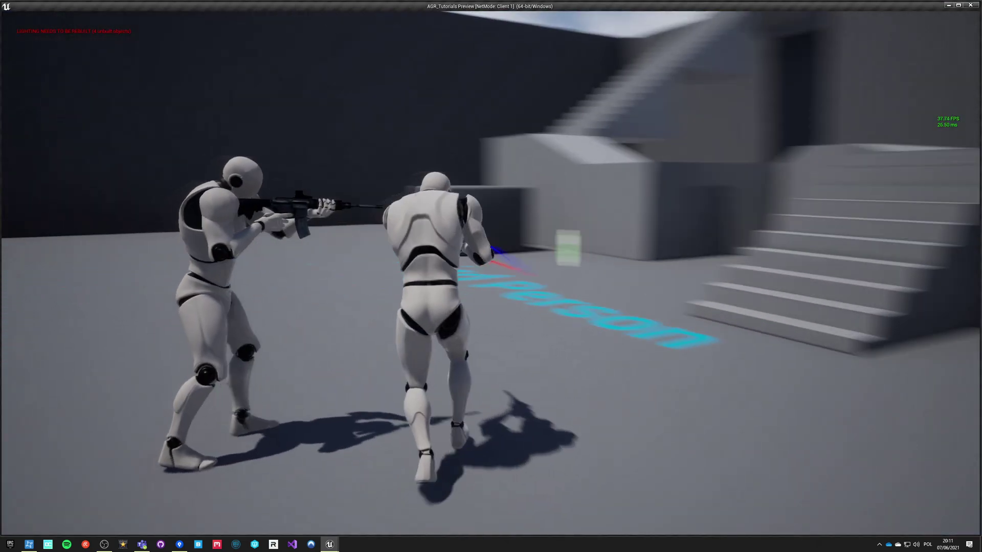
key(v)
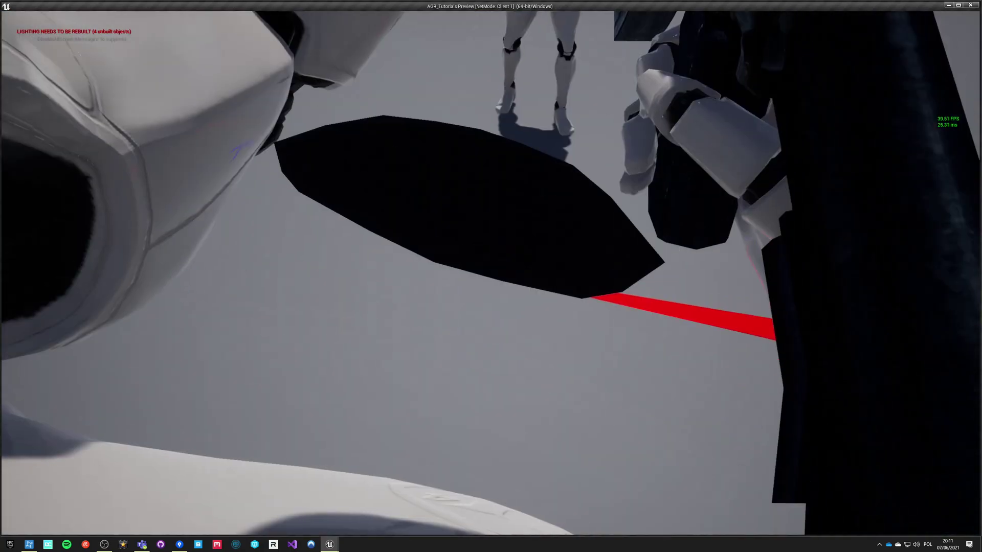
key(alt+Tab)
key(Escape)
- Multiply Aim Up by -1.0 and feed the result into Rotation X (Roll) of all five Transform (Modify) Bone nodes
scroll(307, 366, down, 1)
right_drag(307, 366, 463, 301)
click(302, 268)
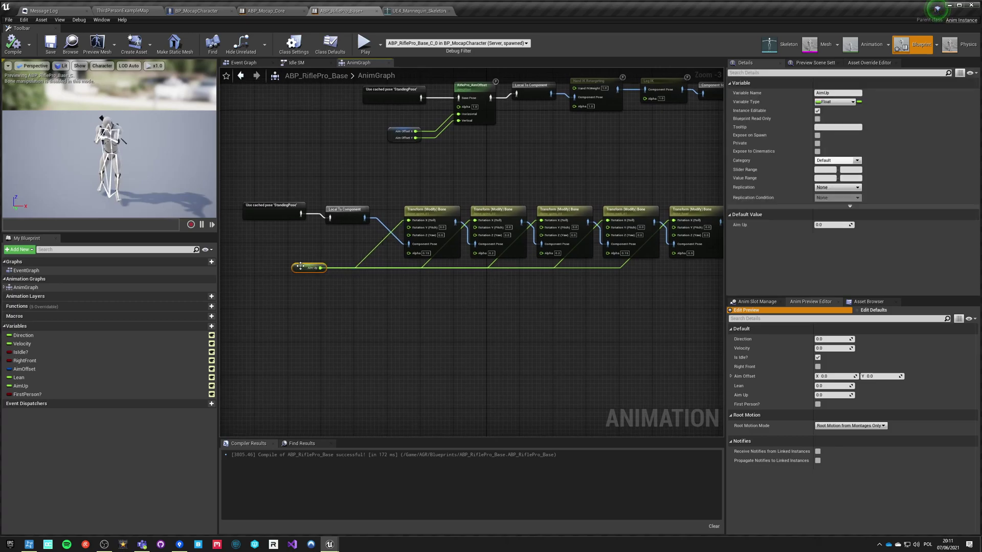
drag(320, 268, 357, 276)
text(*)
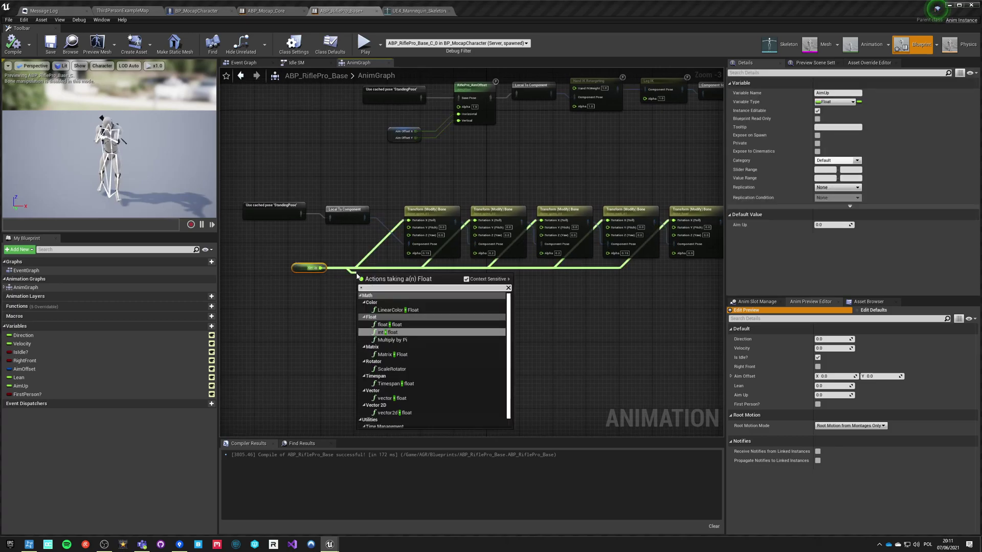
key(Return)
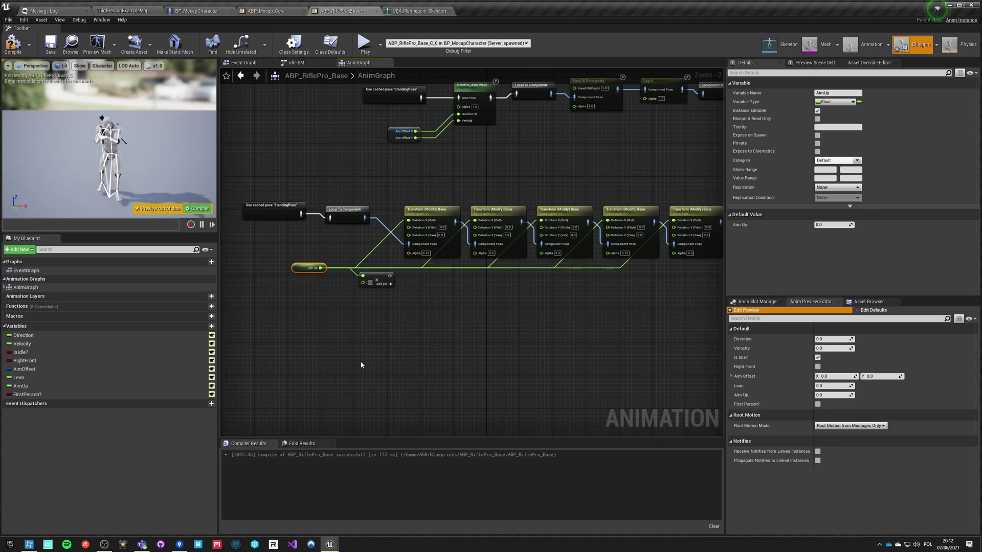
click(361, 365)
scroll(307, 316, up, 2)
drag(291, 267, 504, 199)
drag(301, 271, 569, 197)
drag(654, 196, 292, 268)
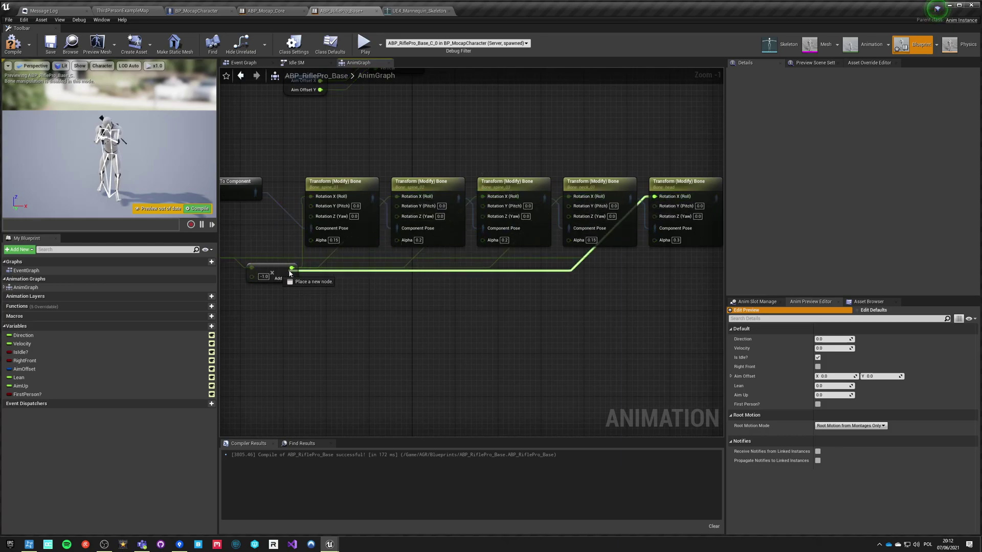
- Compile and play again to check how the first-person rifle follows vertical aim, then end the session
click(20, 47)
click(364, 42)
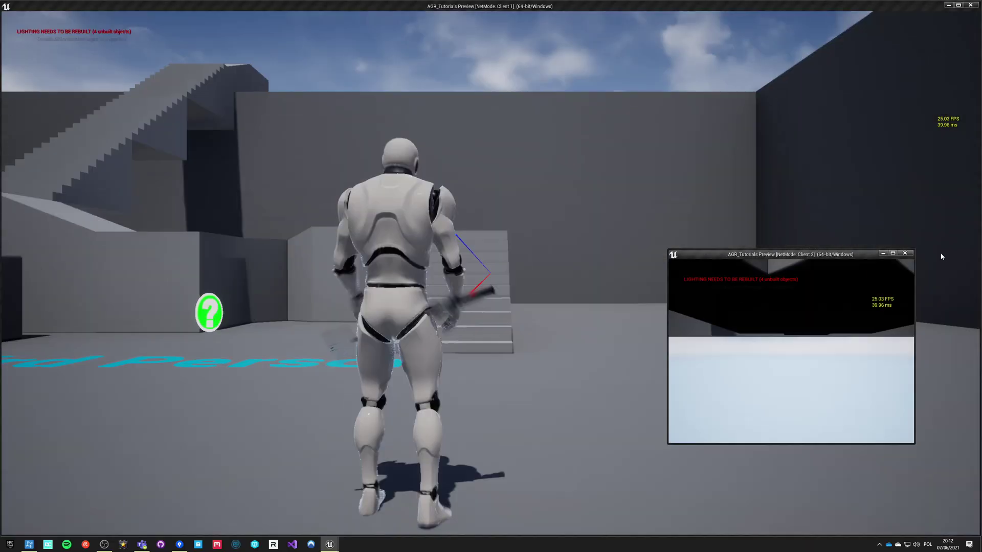
key(v)
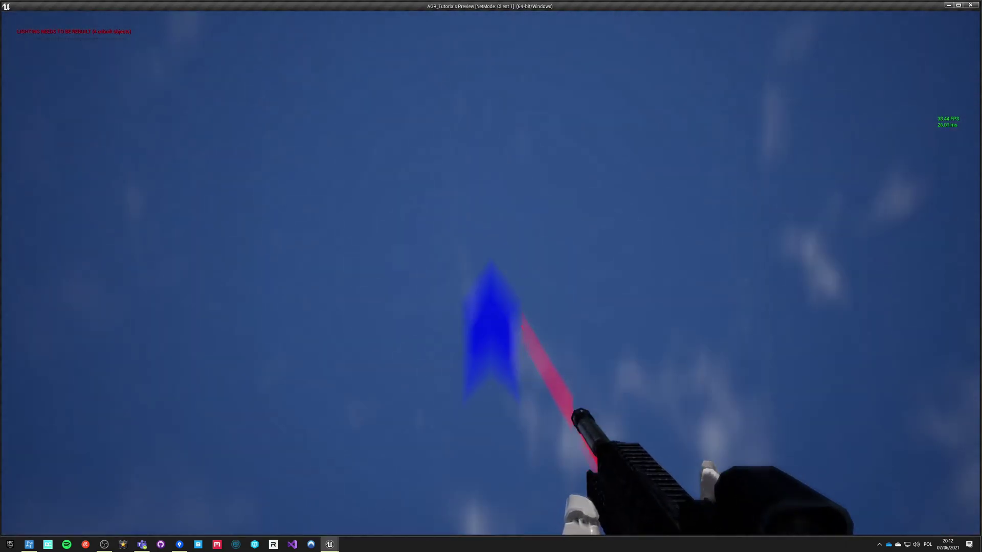
key(Escape)
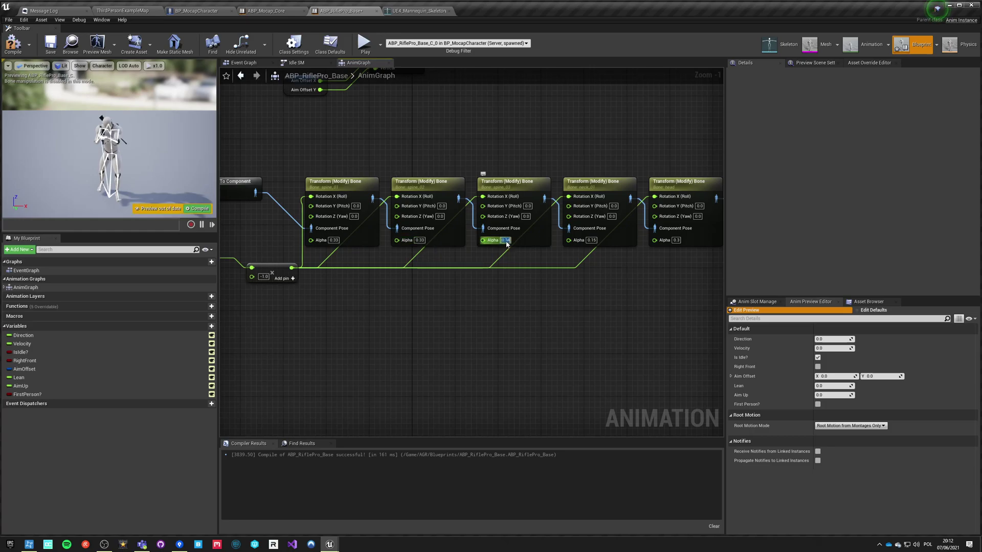
- Set the three spine nodes' Alpha to 0.33, 0.33 and 0.34, and connect the spine_03 node directly to the Hand IK Retargeting node
right_drag(513, 293, 391, 325)
drag(596, 229, 657, 238)
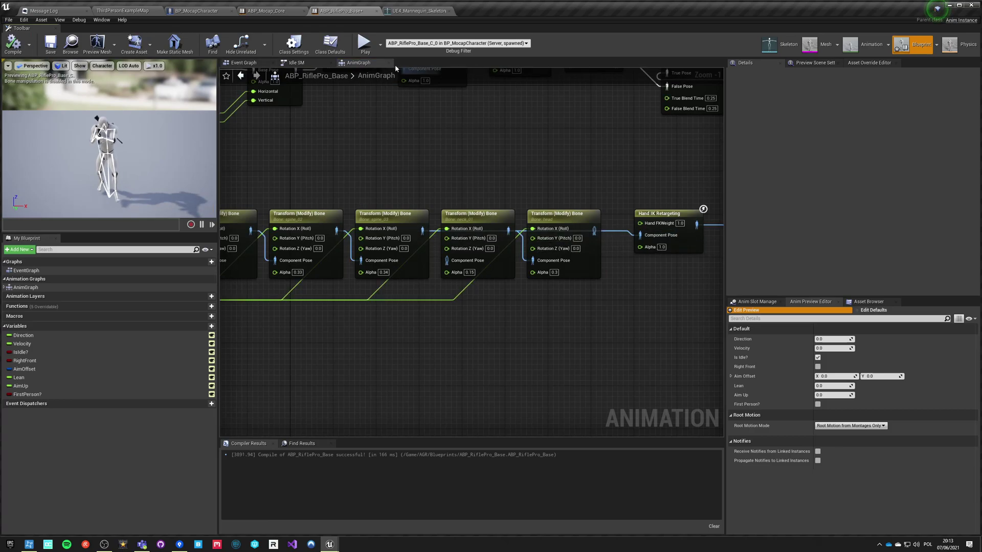
- In ThirdPersonExampleMap, switch the play session's Net Mode back to a non-networked option and start playing in the viewport
click(364, 43)
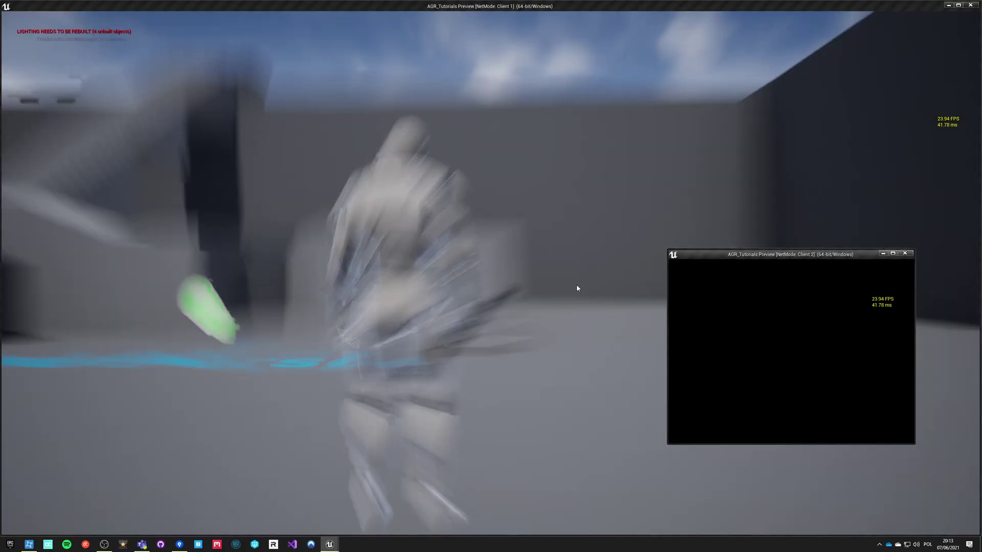
key(Escape)
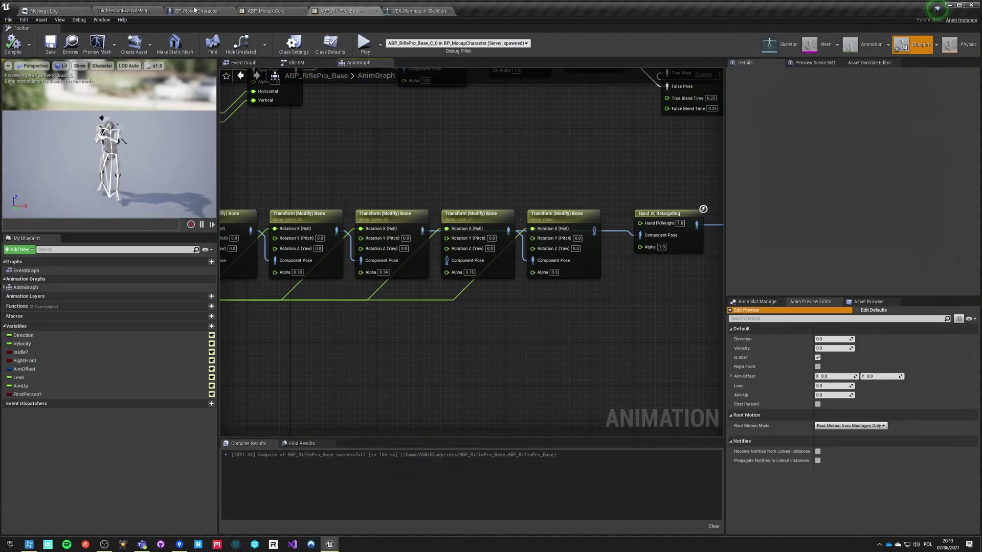
click(194, 11)
click(266, 11)
click(123, 10)
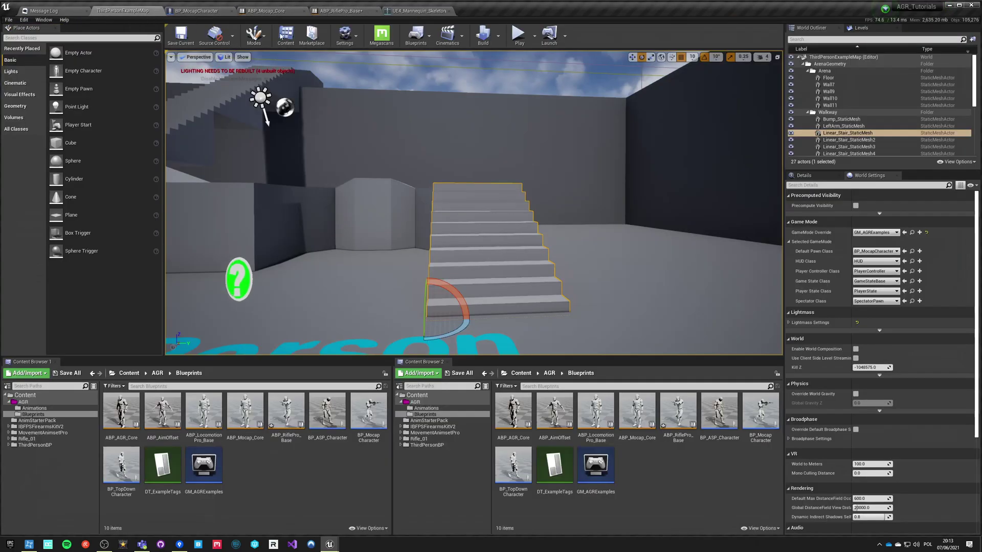
click(534, 36)
click(579, 181)
click(529, 45)
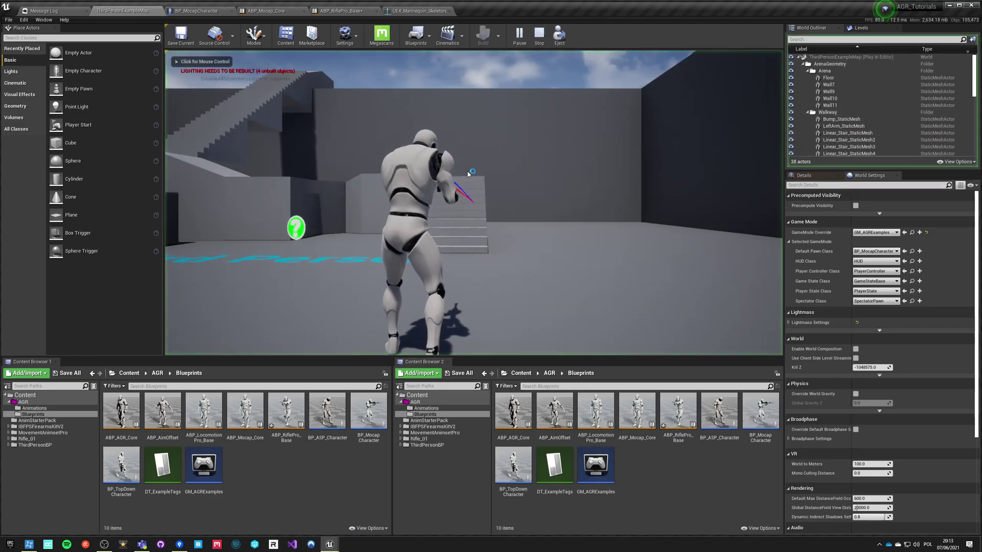
- View the play session full screen in first person to check the rifle pose at different vertical aims, then end it
key(F11)
key(v)
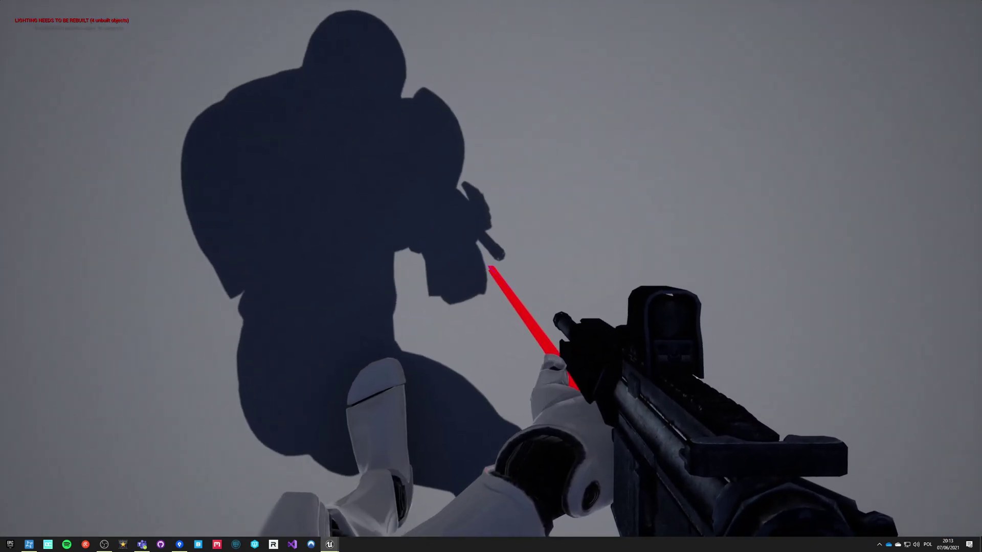
key(Escape)
key(F11)
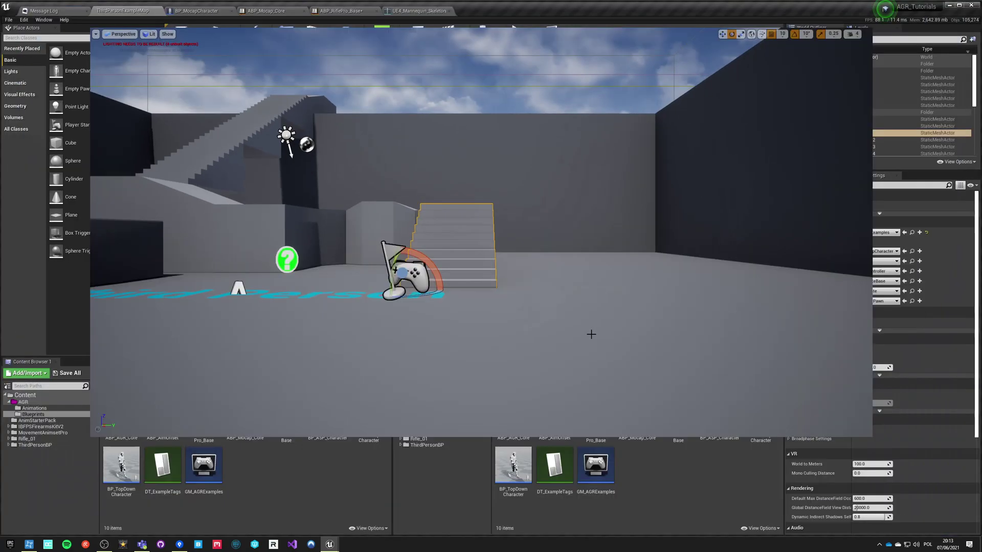
- In ABP_RiflePro_Base, duplicate the three spine Transform (Modify) Bone nodes and place the copies below the originals
click(350, 13)
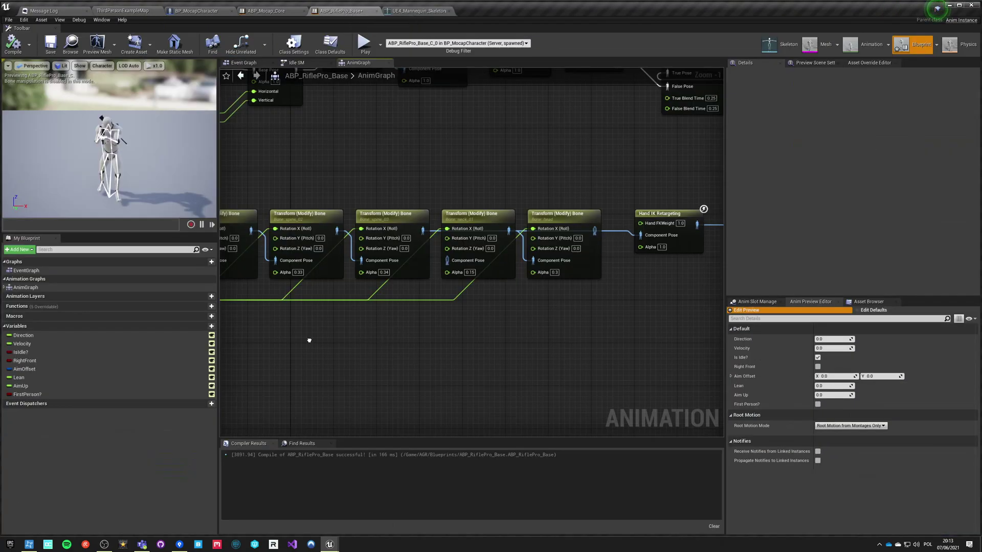
right_drag(309, 340, 324, 310)
drag(499, 225, 498, 225)
key(ctrl+c)
key(ctrl+v)
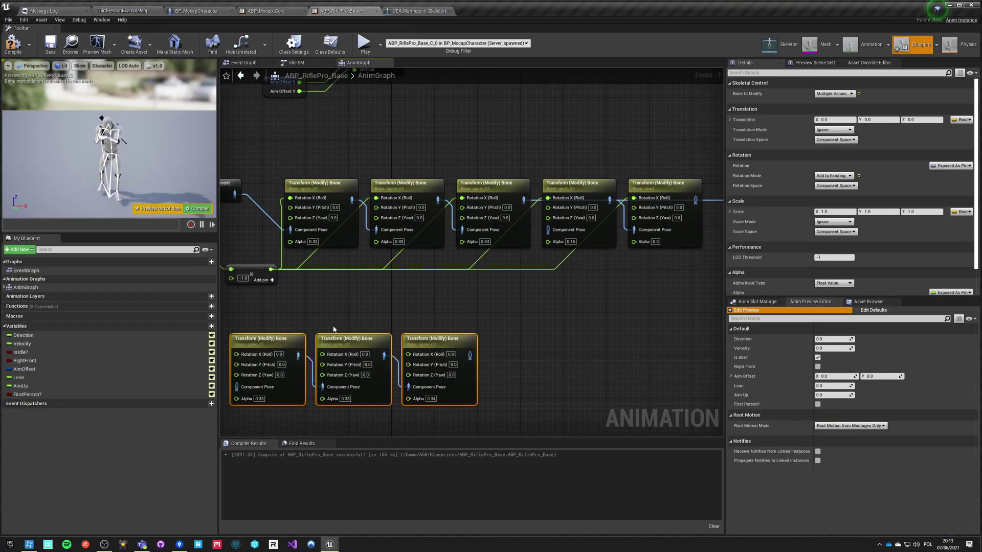
right_drag(333, 336, 431, 319)
drag(432, 315, 493, 316)
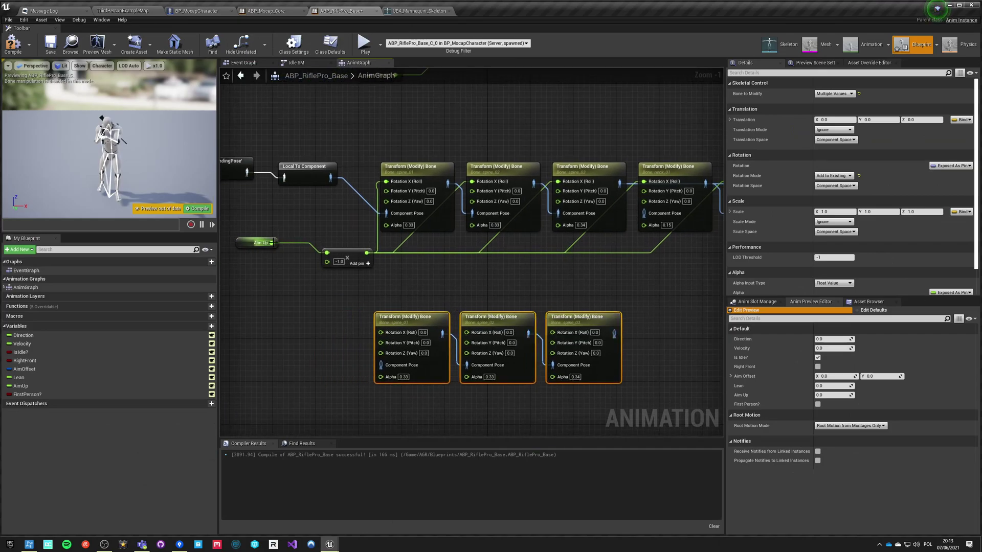
- Divide Aim Up by -3.0, feed it into Rotation X (Roll) of the three copied spine nodes, and set each copy's Alpha to 1.0
drag(273, 327, 273, 329)
text(/)
key(Return)
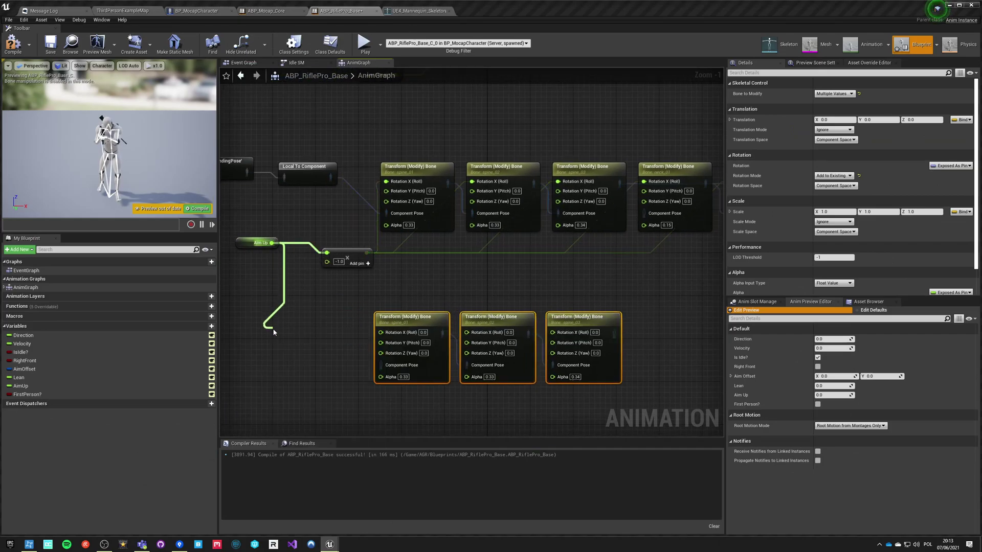
click(335, 369)
drag(318, 338, 381, 332)
drag(566, 335, 566, 333)
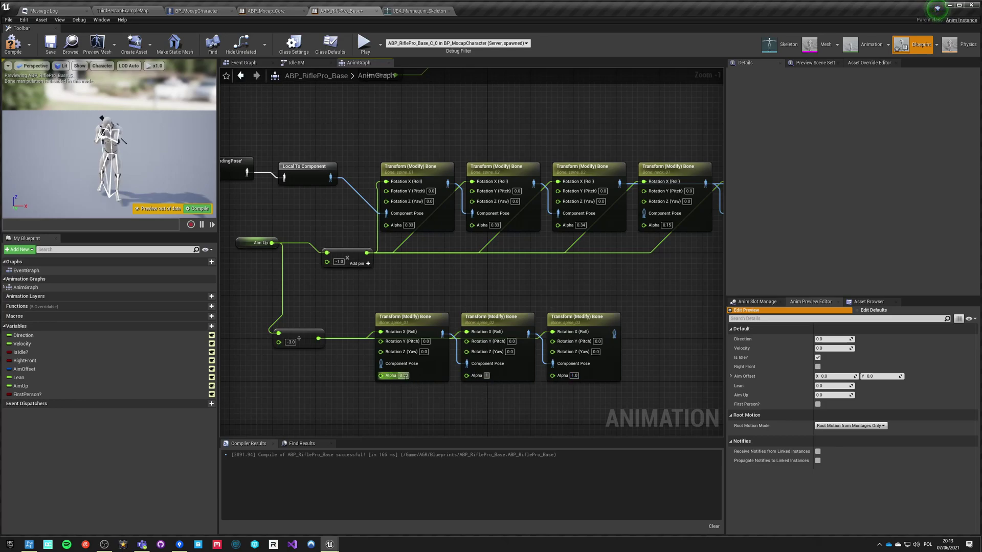
- Route the pose from Local To Component through the three copied spine nodes into Hand IK Retargeting, bypassing the original chain
drag(381, 363, 330, 177)
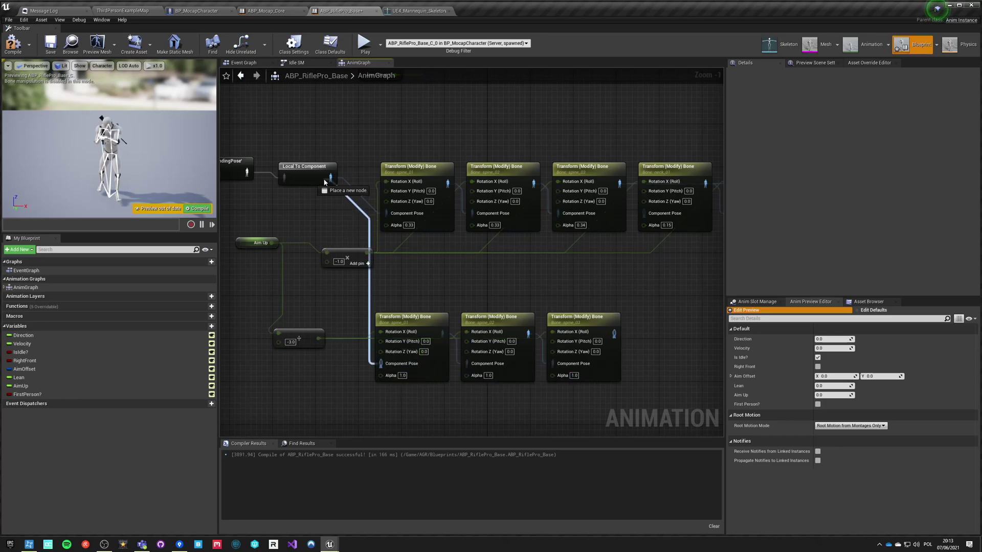
drag(613, 333, 638, 319)
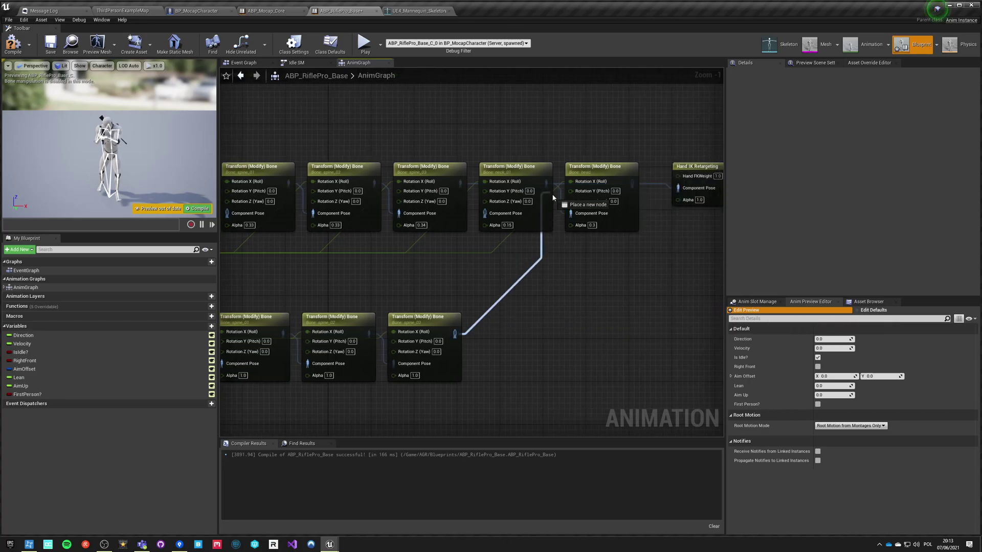
drag(678, 191, 600, 189)
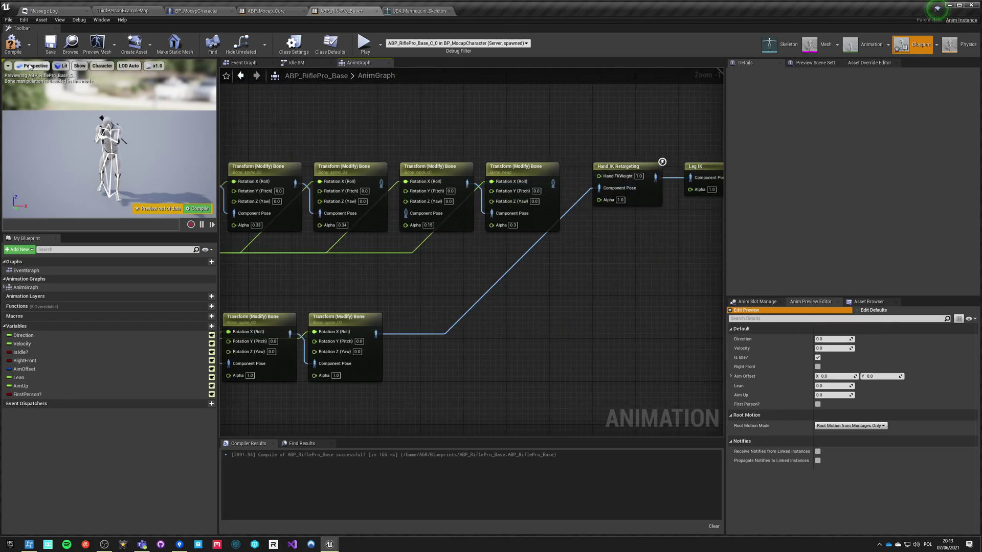
- Compile and save the animation blueprint, and check the copied spine chain at different vertical aims in a first-person play session
click(50, 44)
click(365, 44)
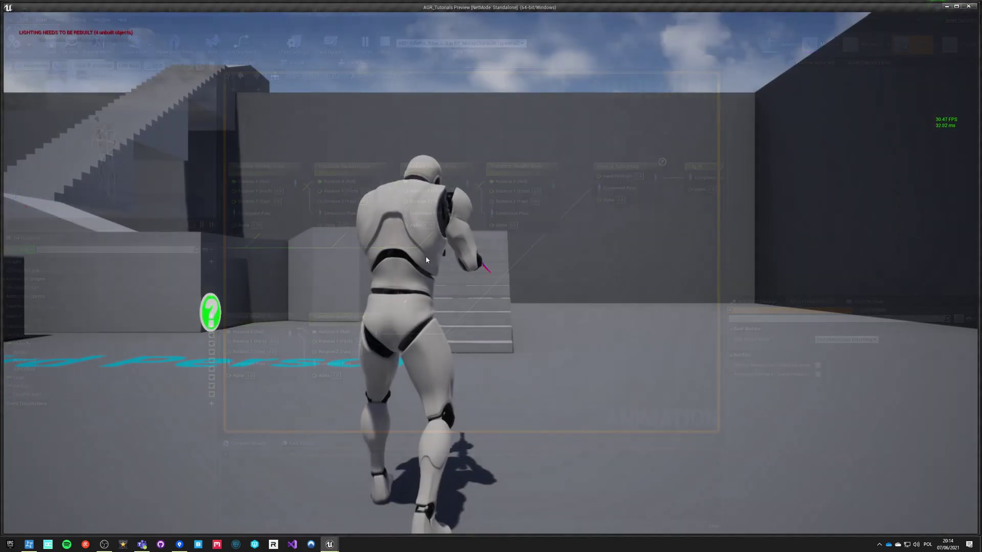
click(429, 250)
key(v)
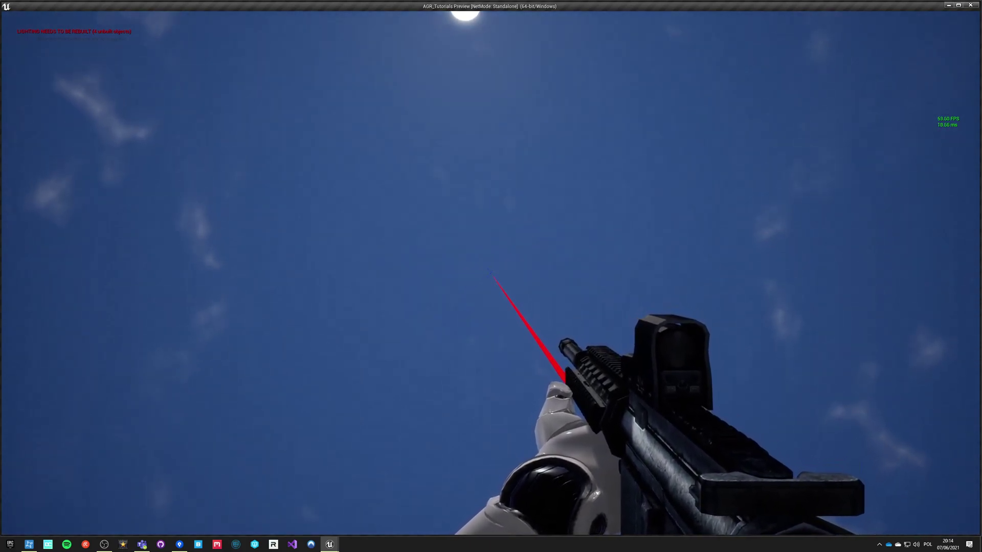
key(Escape)
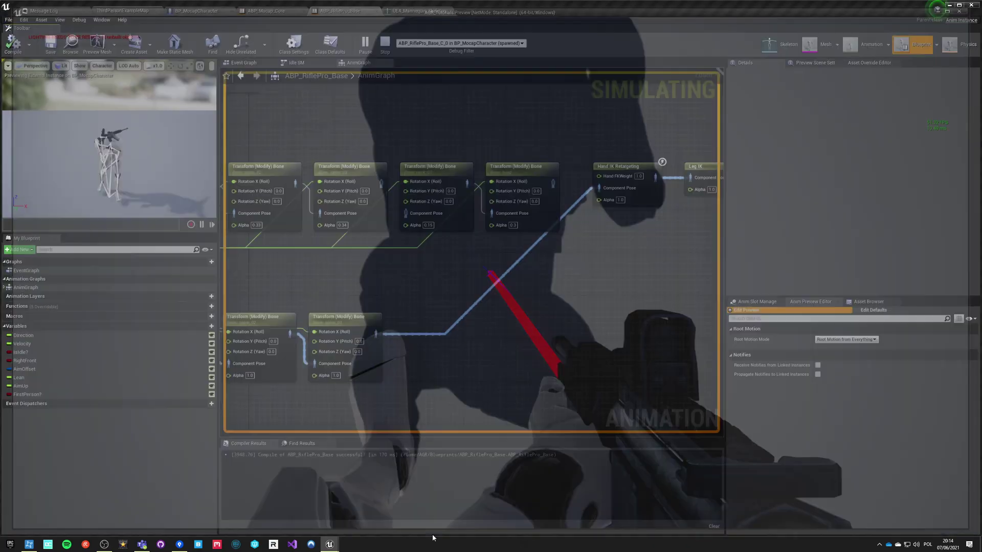
- Reconnect the original chain, linking Local To Component to the first spine node and spine_03 to Hand IK Retargeting
right_drag(305, 213, 462, 239)
drag(250, 204, 313, 240)
right_drag(518, 316, 436, 321)
drag(455, 215, 546, 222)
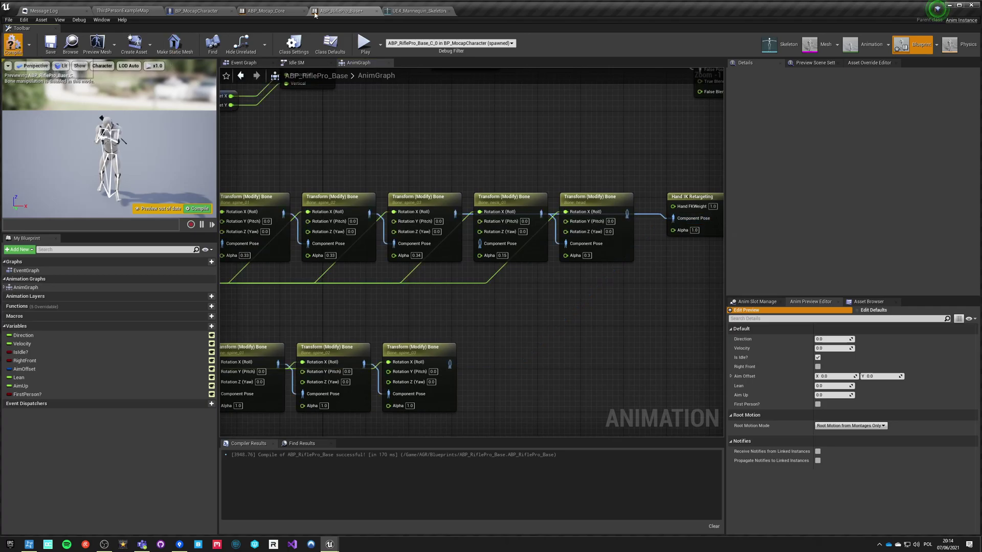
- Compile and view the original spine chain's rifle pose in first person for comparison, then end the play session
click(364, 44)
key(v)
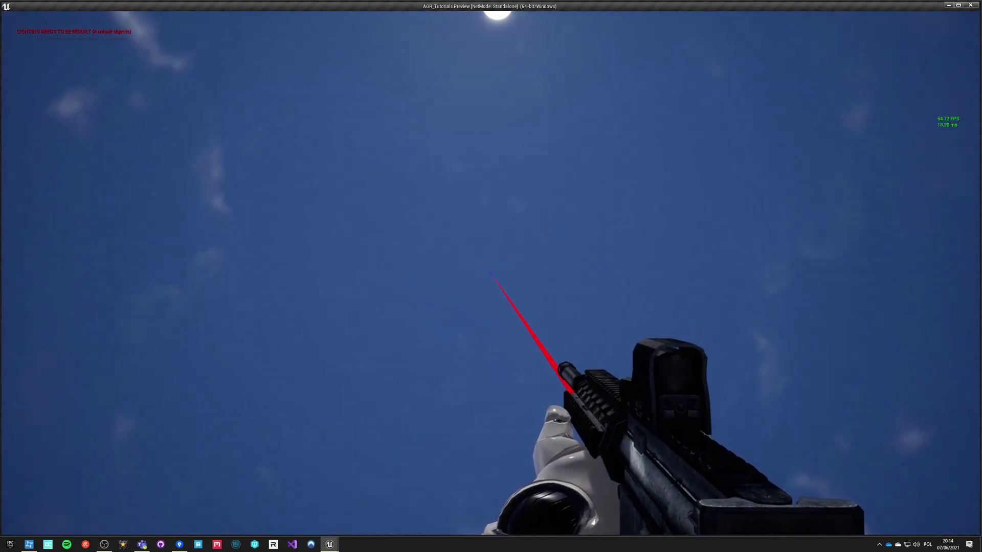
key(Escape)
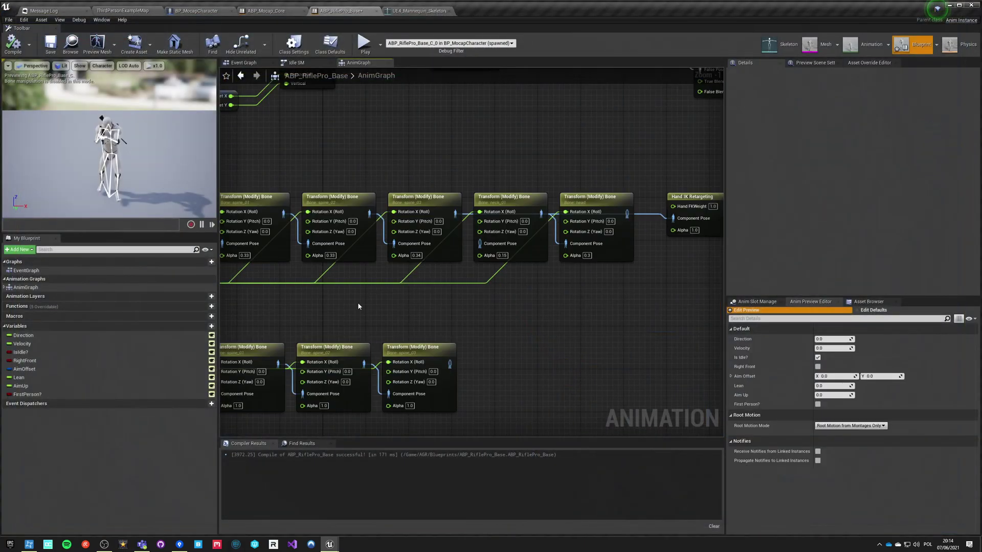
- Delete the multiply node after Aim Up and replace it with a float division by -5.0
right_drag(371, 225, 462, 209)
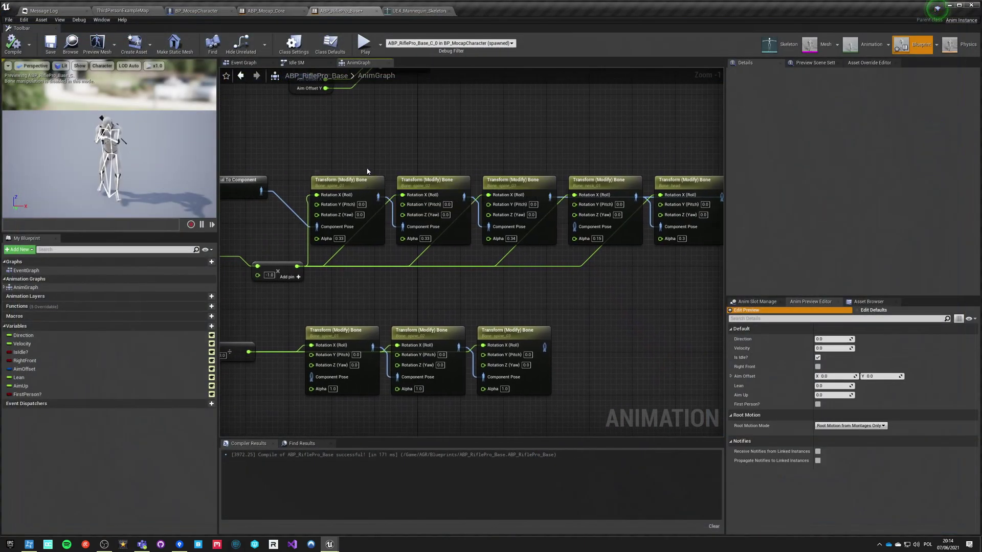
right_drag(338, 282, 424, 283)
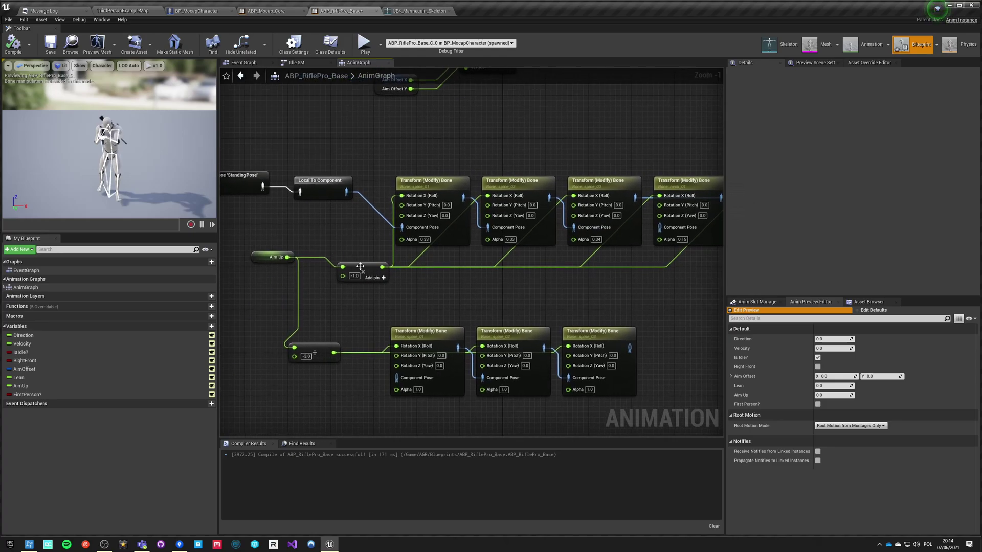
key(Delete)
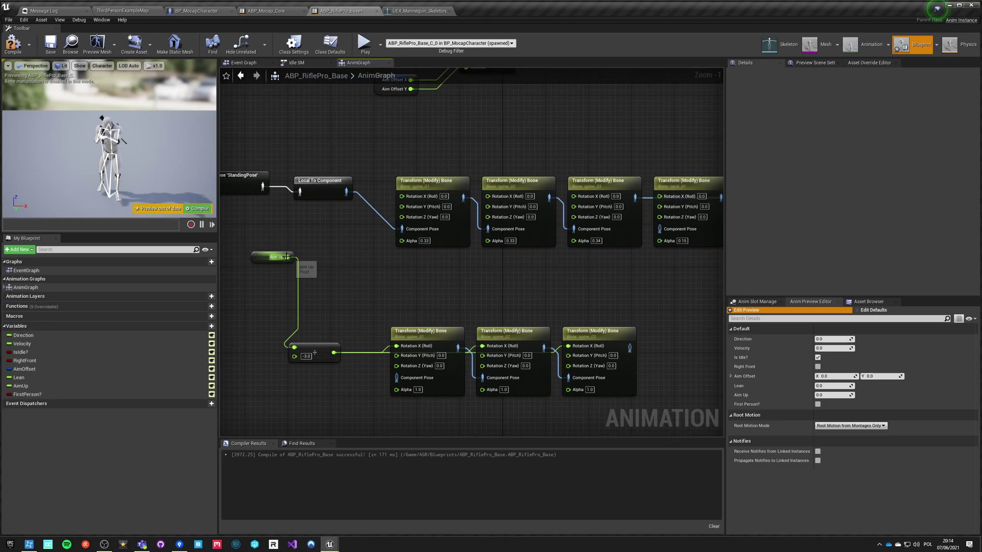
drag(322, 254, 322, 253)
text(/)
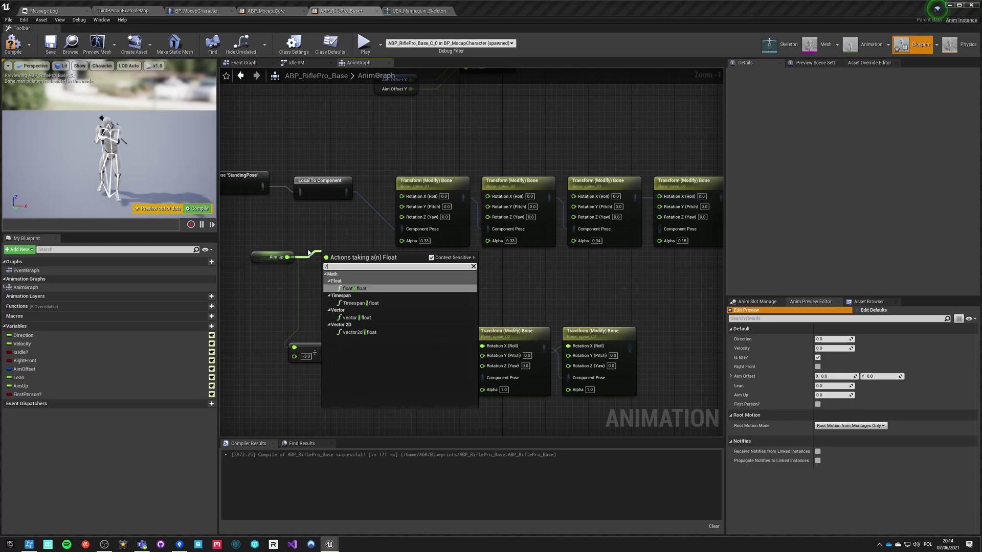
text(5)
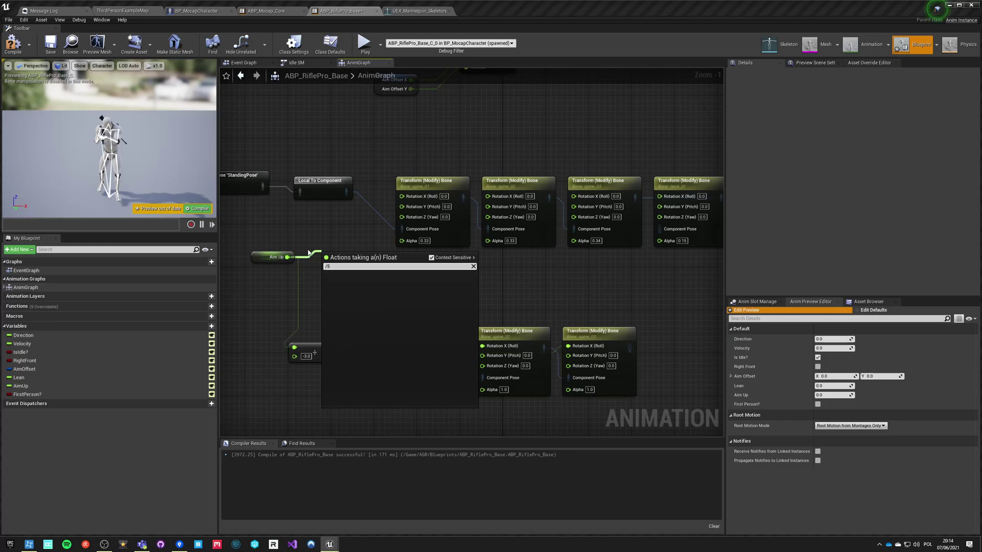
key(Return)
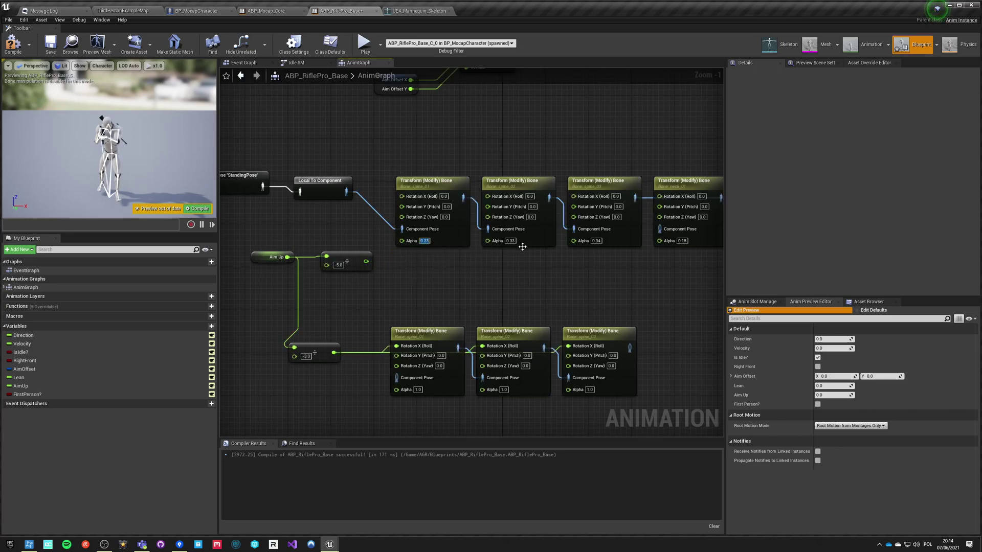
- Set Alpha to 1.0 on the five original bone nodes, feed the -5.0 division into each Rotation X, and chain neck and head into Hand IK Retargeting
right_drag(665, 241, 492, 220)
right_drag(351, 276, 566, 294)
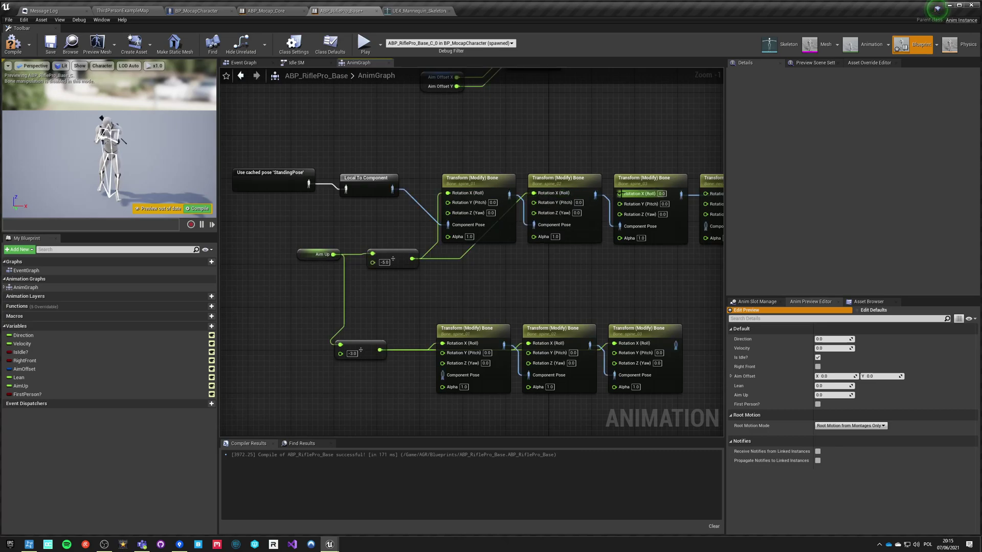
drag(409, 263, 650, 193)
drag(271, 258, 391, 259)
drag(274, 264, 564, 193)
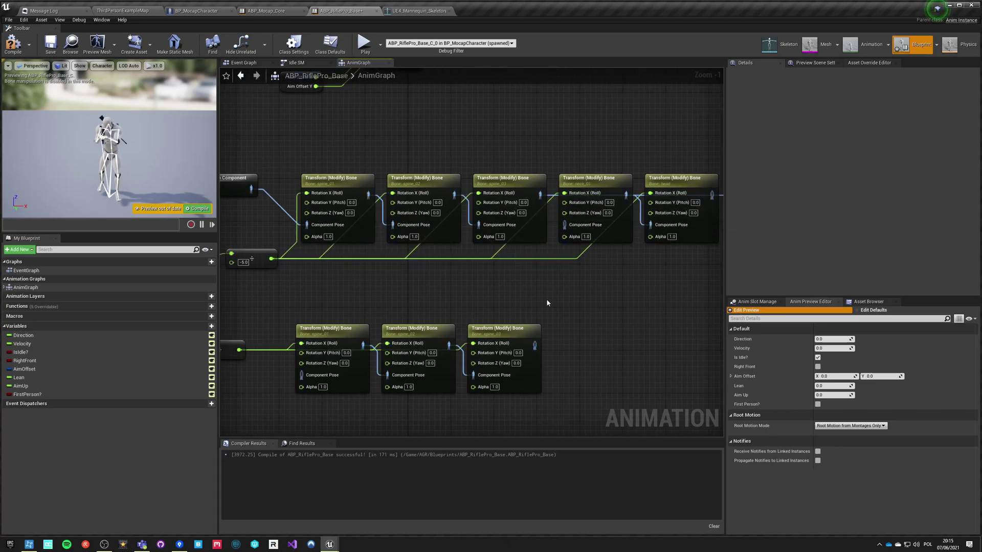
right_drag(612, 197, 418, 219)
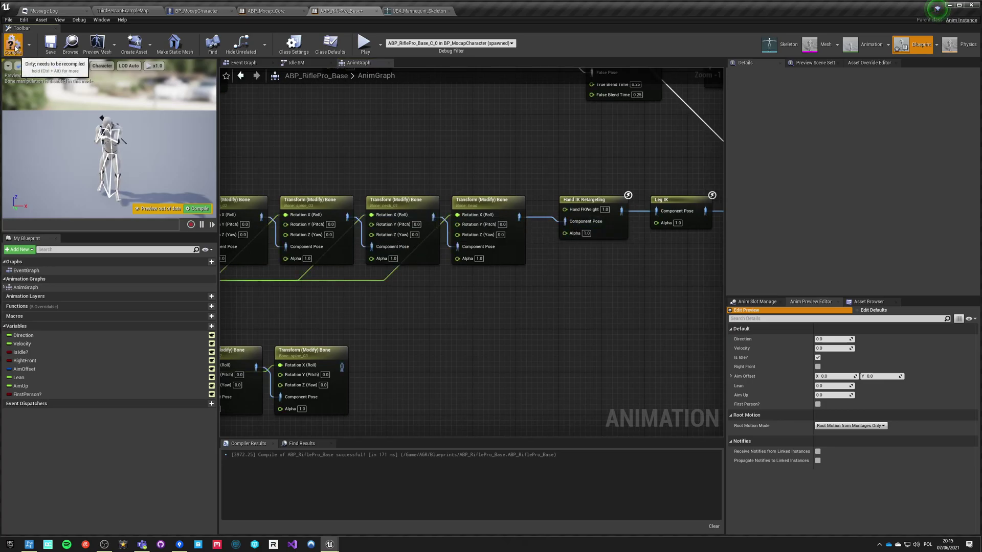
- Compile and check the five-bone aim distribution at different vertical aims in first person, then end the play session
click(14, 46)
click(364, 43)
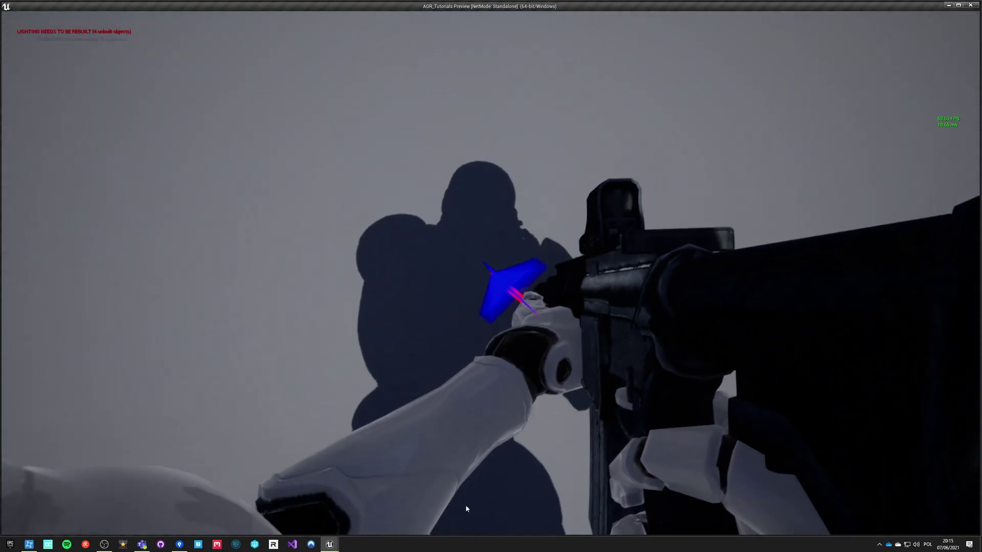
key(Escape)
- Connect the head node straight to Component To Local, bypassing Hand IK Retargeting and Leg IK, and compile and play-test the pose
drag(521, 217, 576, 218)
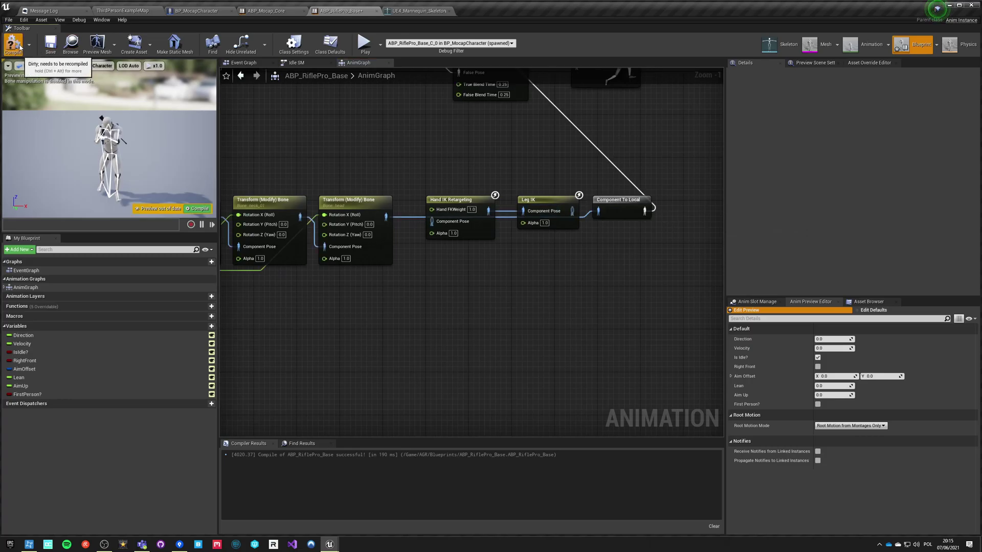
click(363, 43)
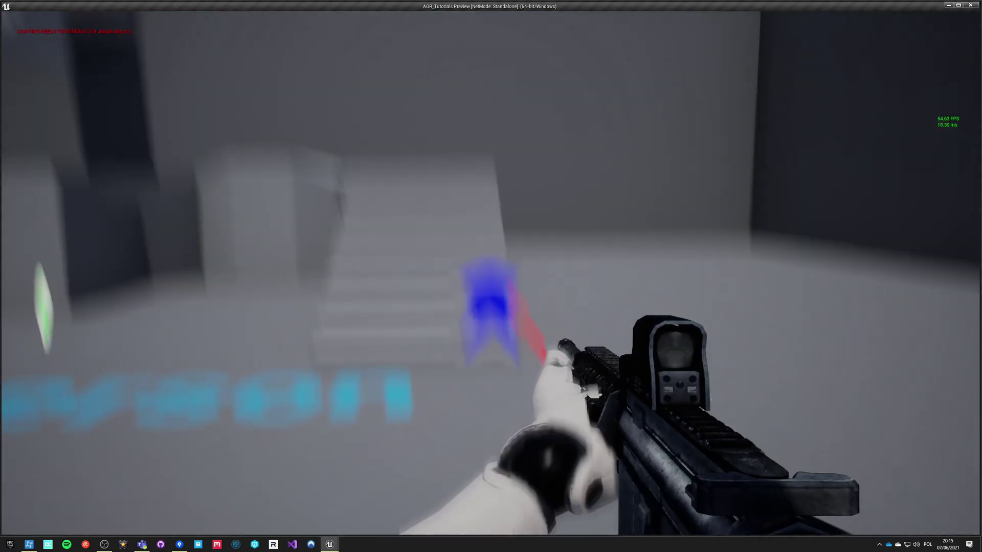
key(Escape)
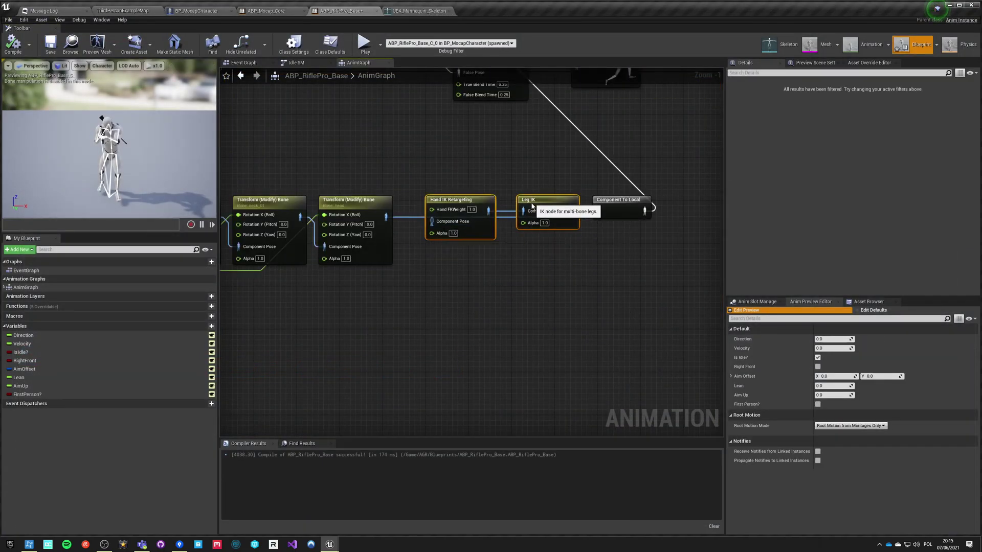
- Route the head node through only Leg IK into Component To Local, leaving out Hand IK Retargeting, and compile and play-test in first person
key(ctrl+z)
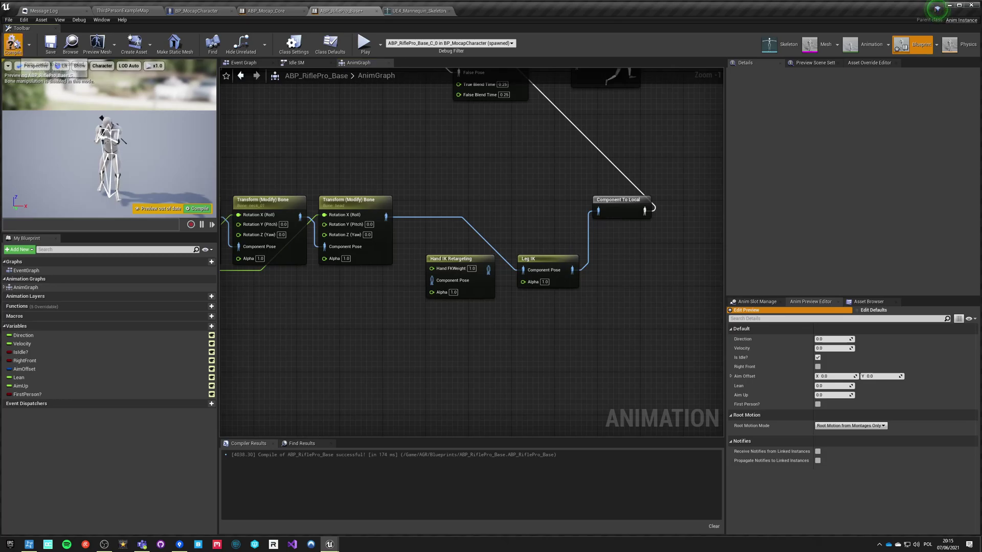
click(363, 42)
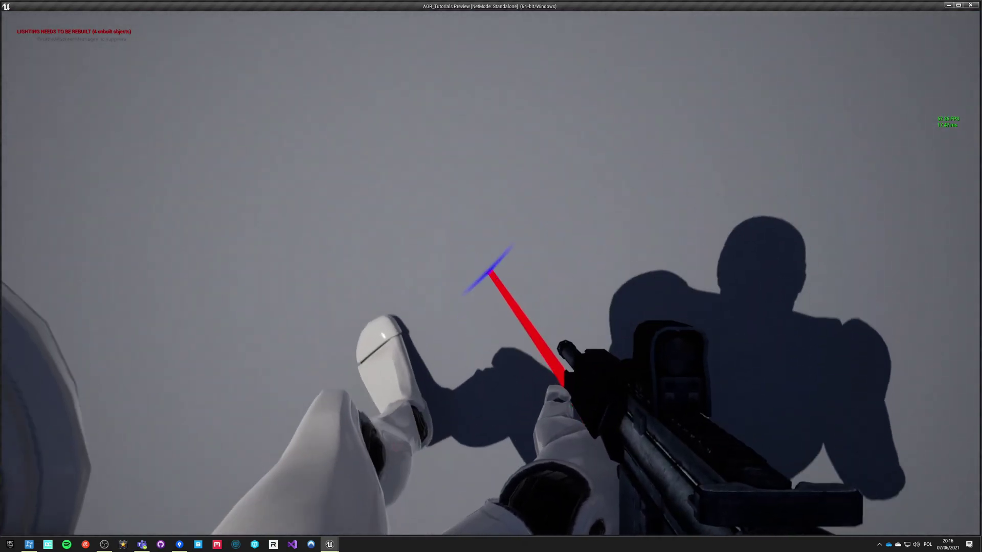
key(Escape)
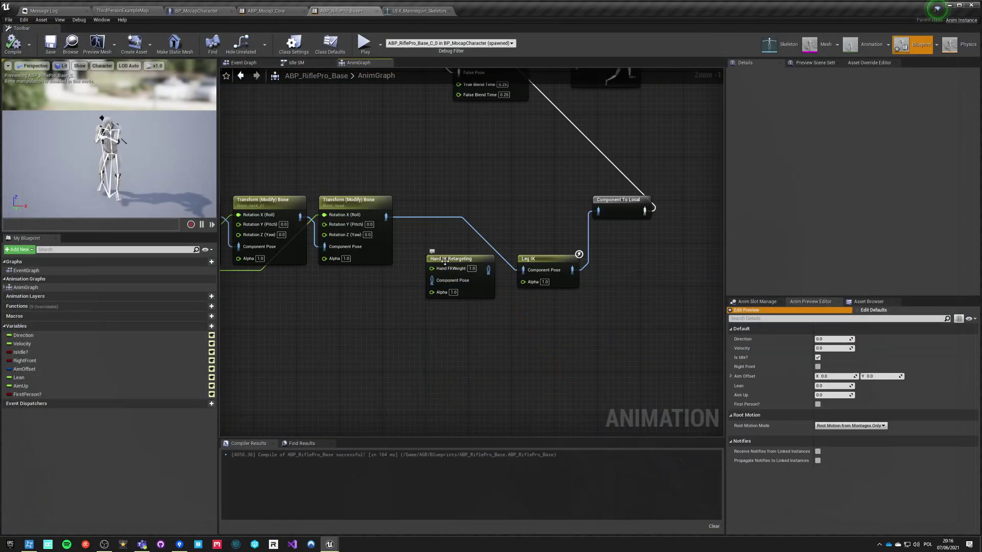
- Place Leg IK in line with the bone chain and the unused Hand IK Retargeting node below, and review both nodes' settings
click(444, 260)
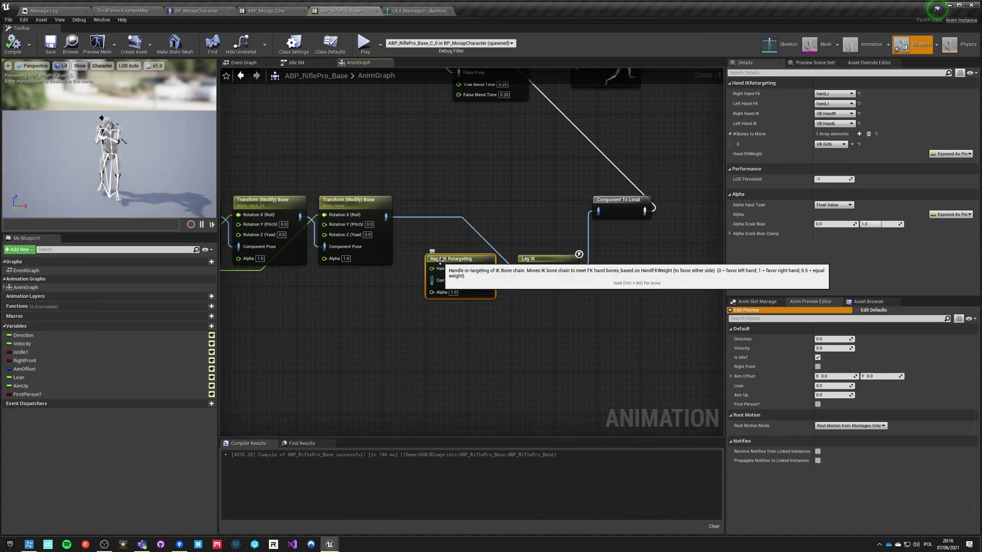
scroll(402, 344, down, 3)
right_drag(399, 246, 537, 205)
click(551, 250)
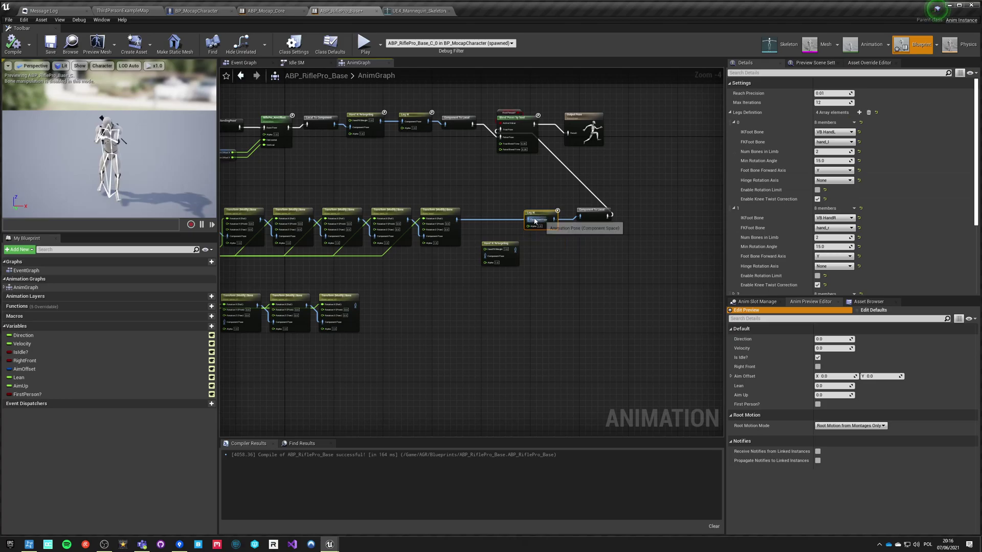
click(479, 213)
scroll(478, 213, up, 3)
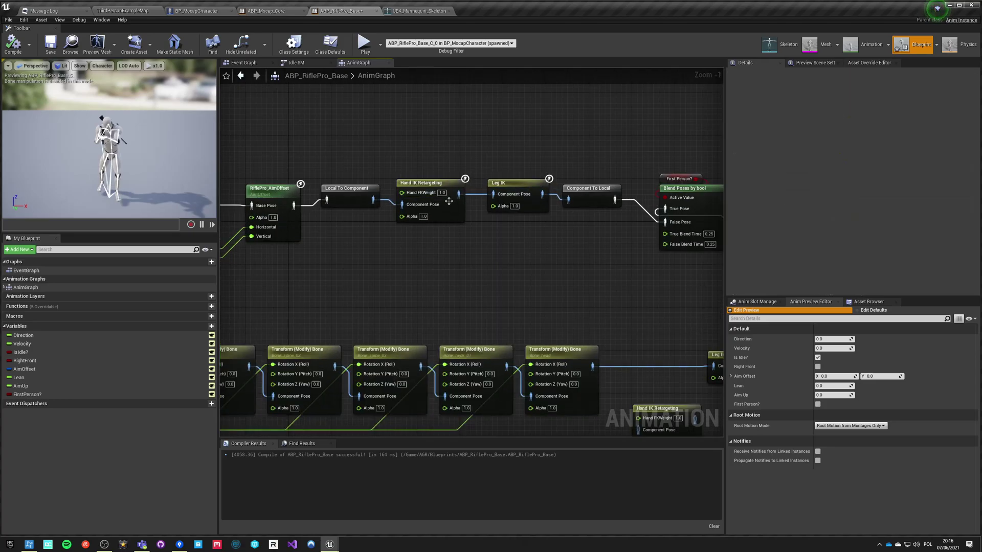
- In the aim-offset branch, connect Local To Component directly to Component To Local, and compile and play-test the third-person rifle pose
click(425, 186)
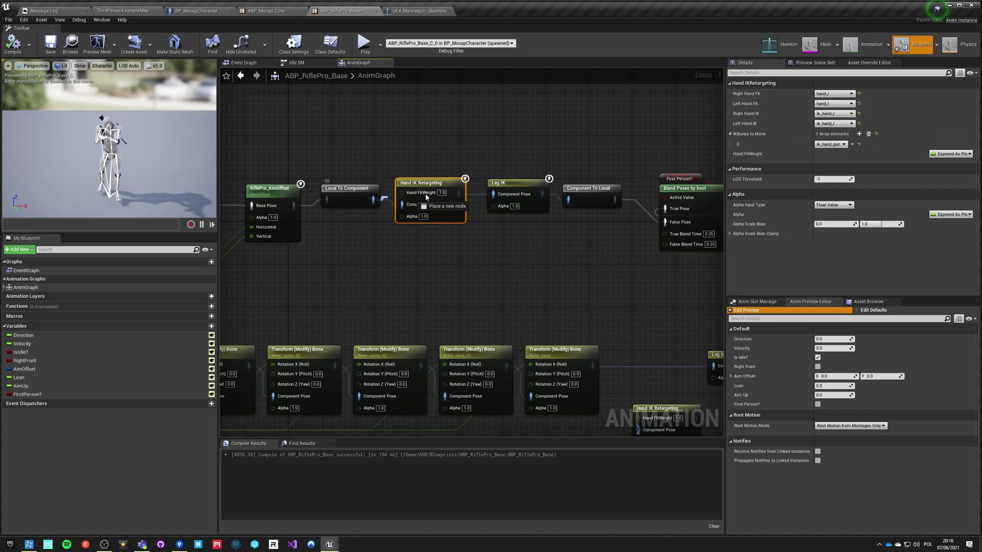
drag(569, 199, 569, 200)
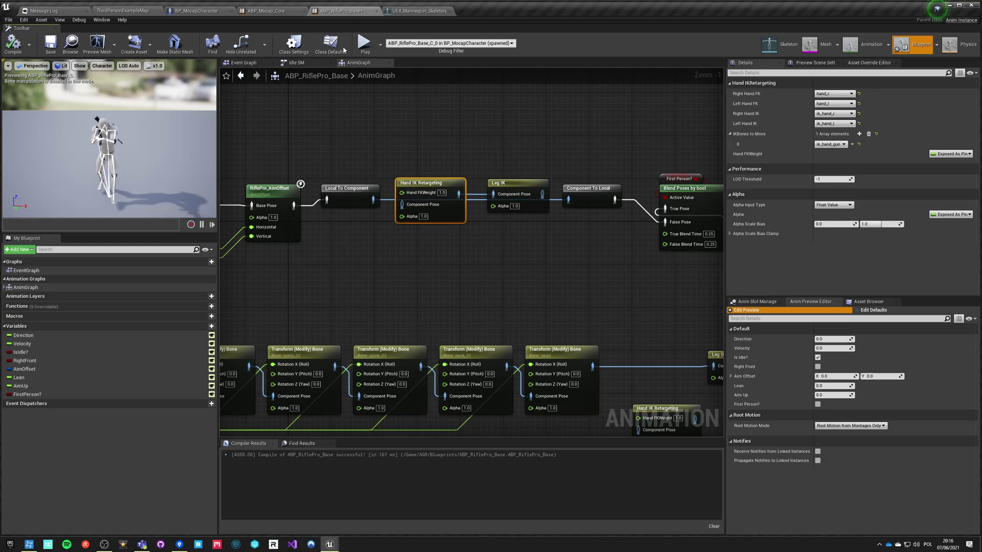
click(365, 44)
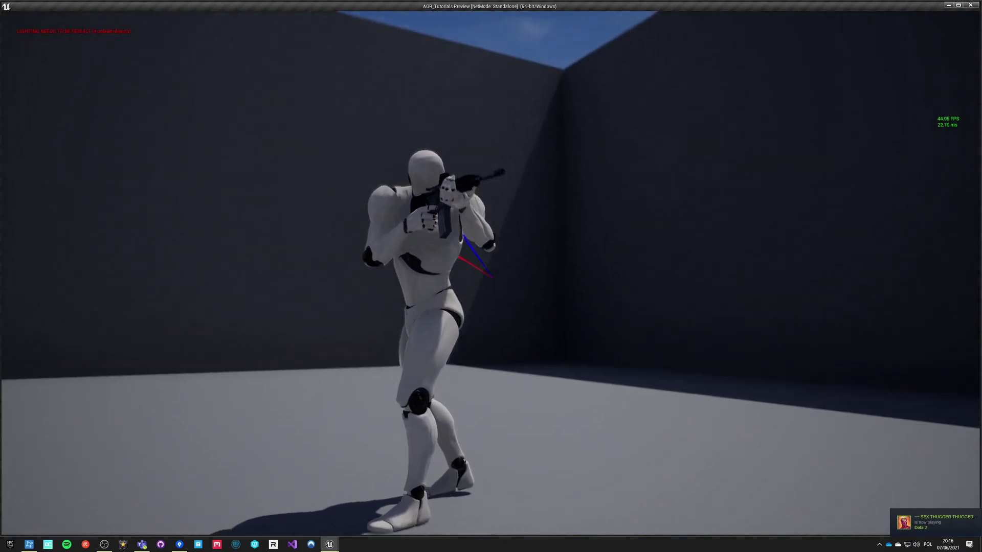
key(Escape)
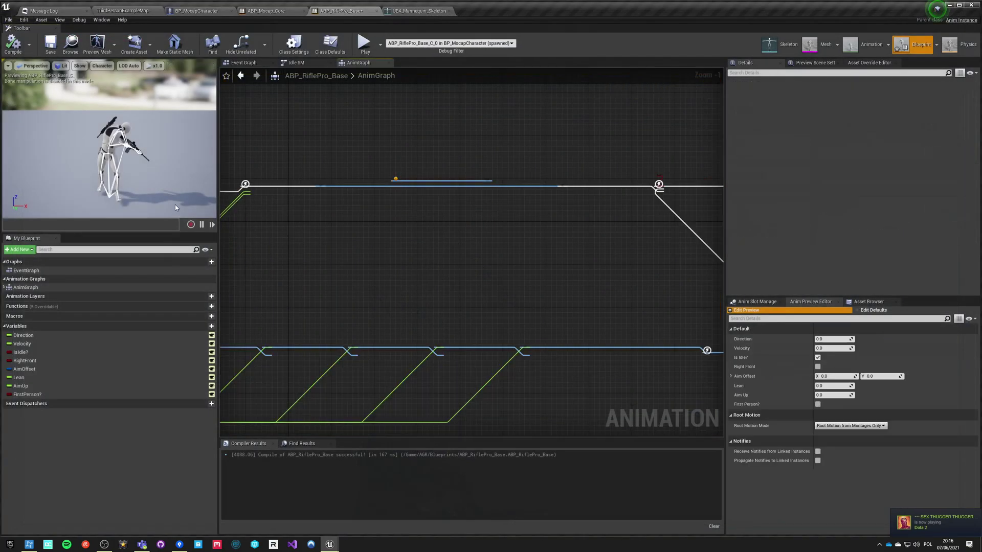
- Reconnect Hand IK Retargeting and Leg IK in the aim-offset branch, and delete the unused three-bone Transform (Modify) Bone chain with its -3.0 divide node
drag(543, 198, 568, 200)
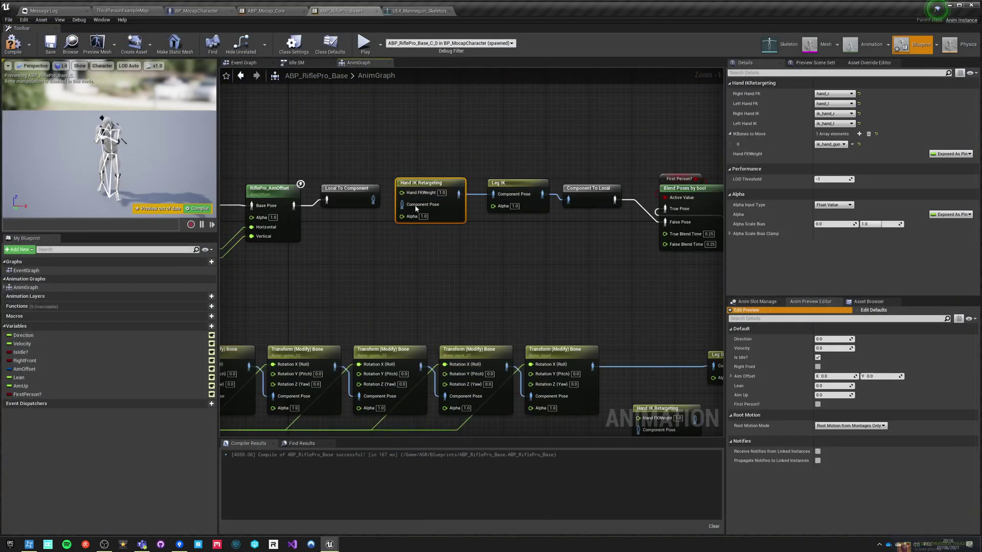
right_drag(368, 292, 249, 158)
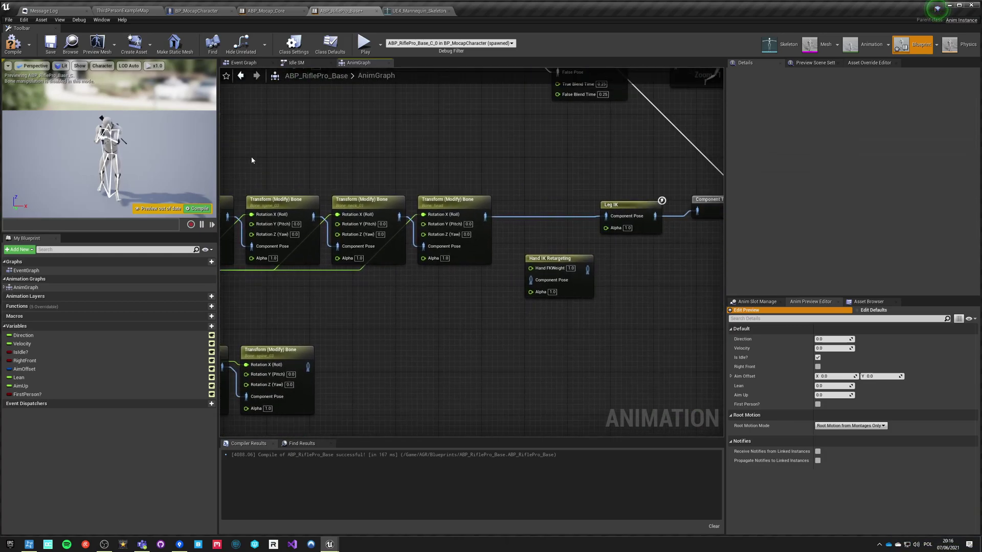
right_drag(371, 252, 669, 186)
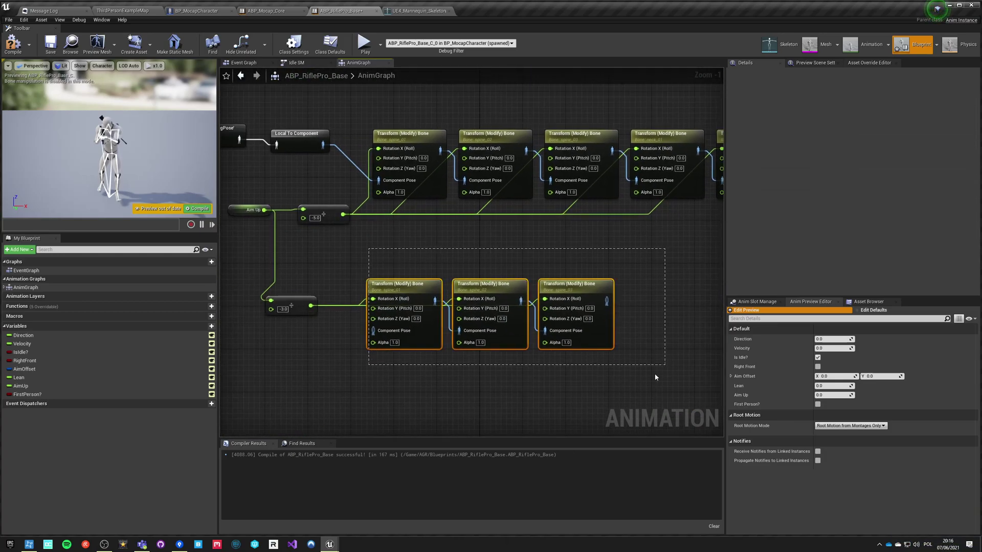
drag(656, 377, 657, 377)
key(Delete)
drag(296, 285, 342, 326)
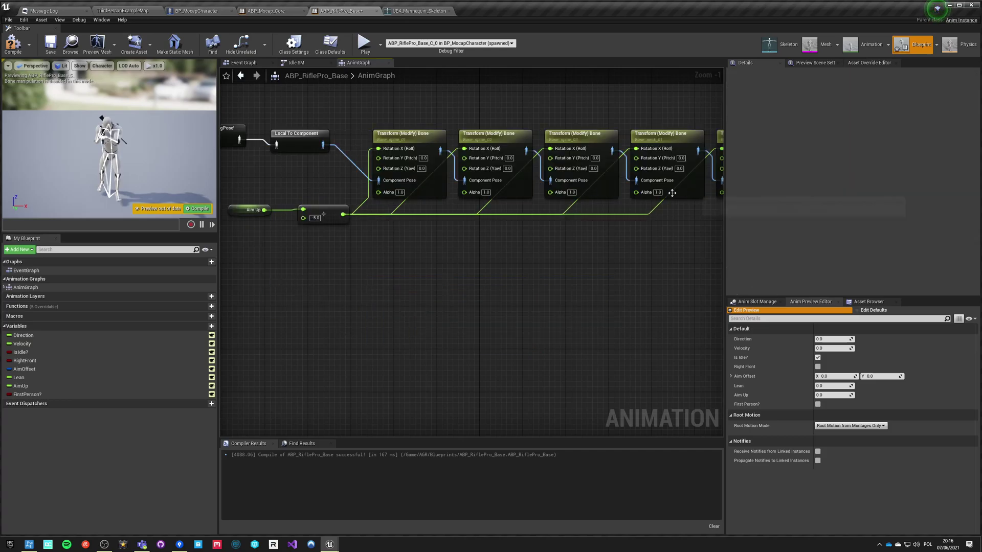
- Copy the first-person virtual-bone Leg IK between the aim-offset branch's Hand IK Retargeting and Component To Local, and compile and play-test
right_drag(320, 219, 20, 250)
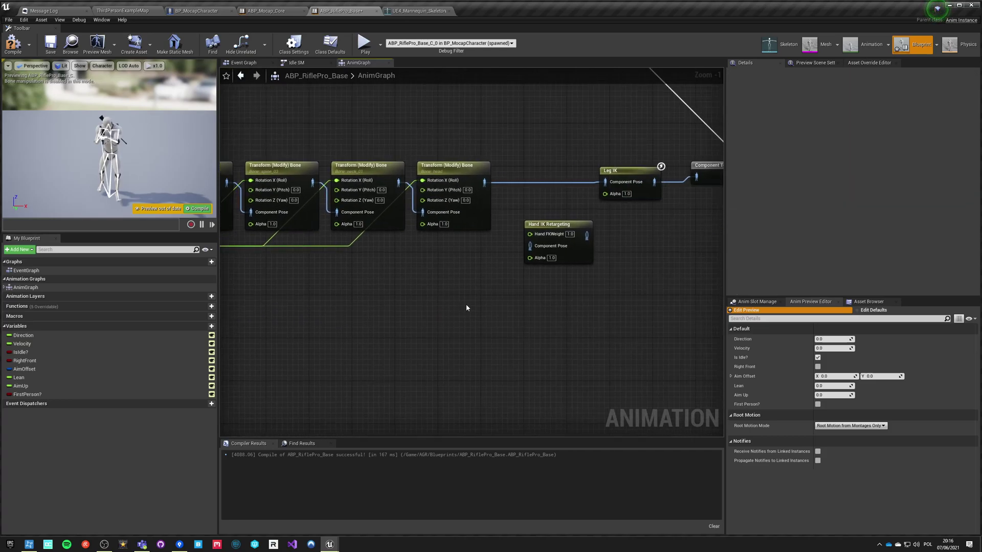
click(537, 221)
right_drag(550, 193, 470, 233)
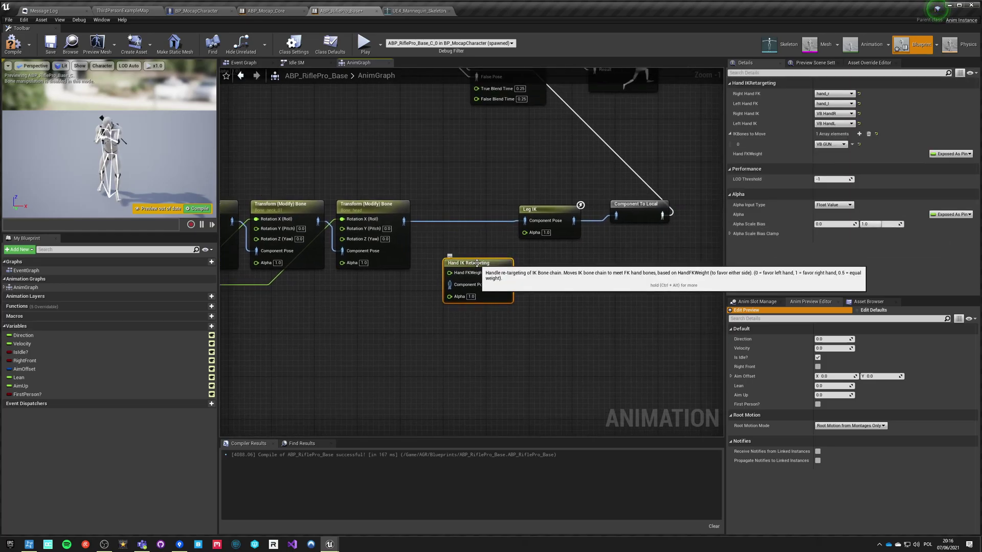
right_drag(549, 210, 619, 328)
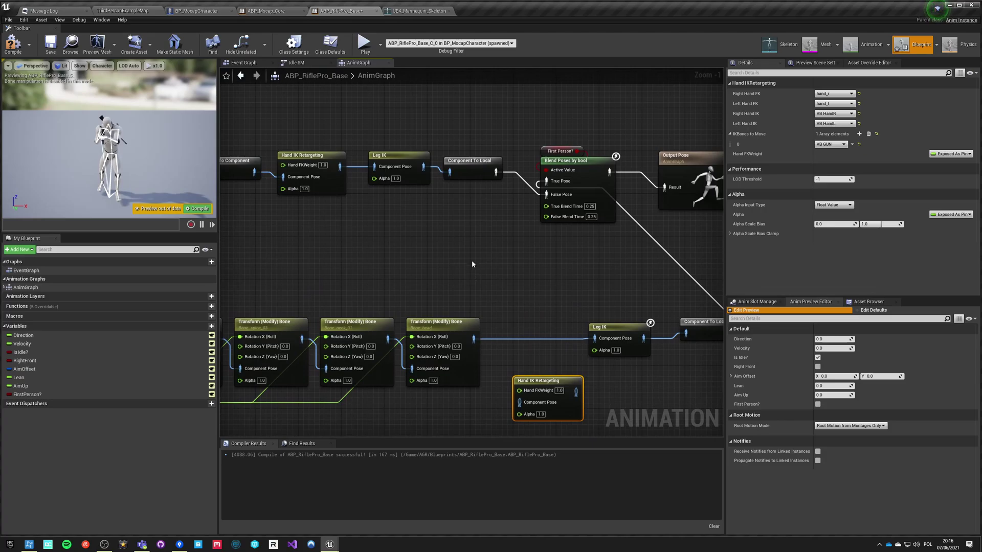
click(577, 313)
click(600, 327)
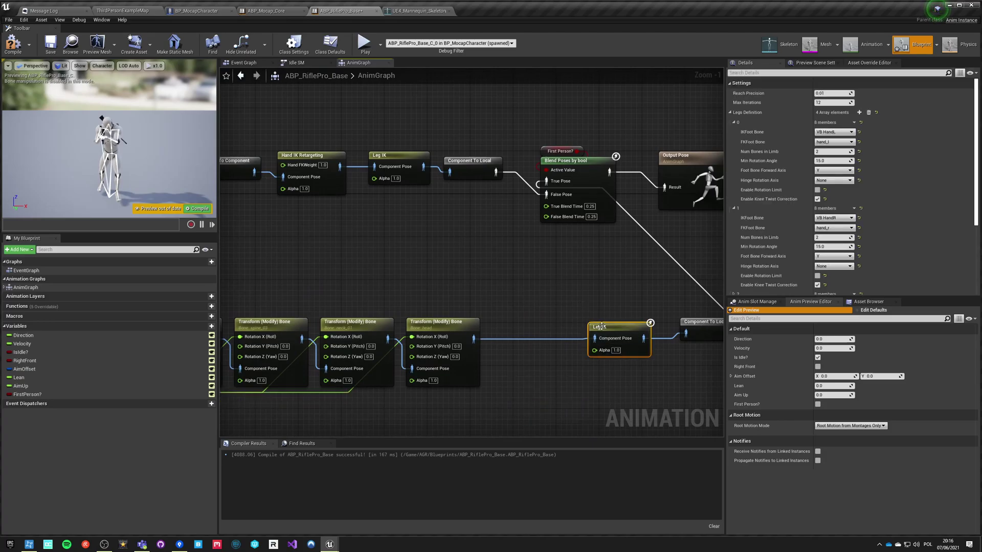
key(ctrl+v)
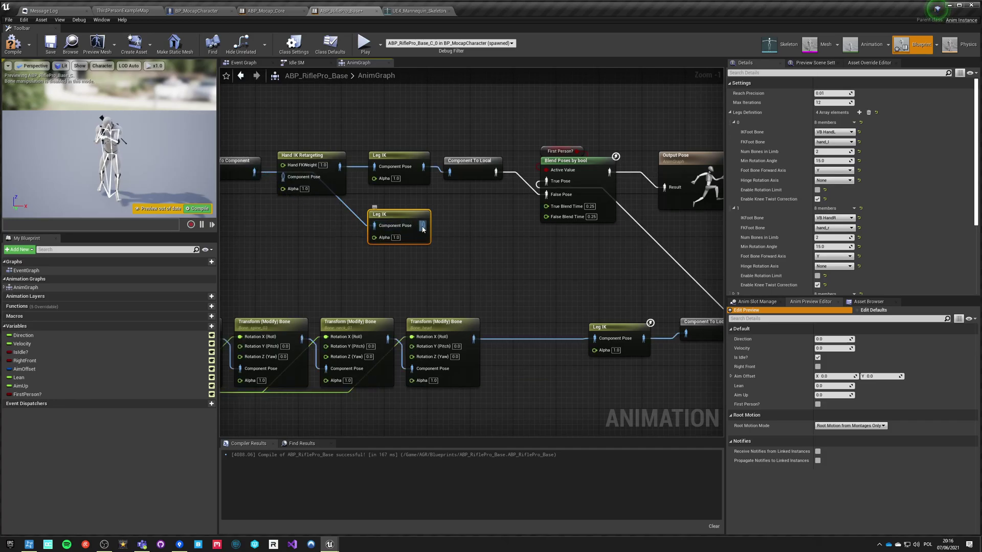
drag(450, 176, 449, 174)
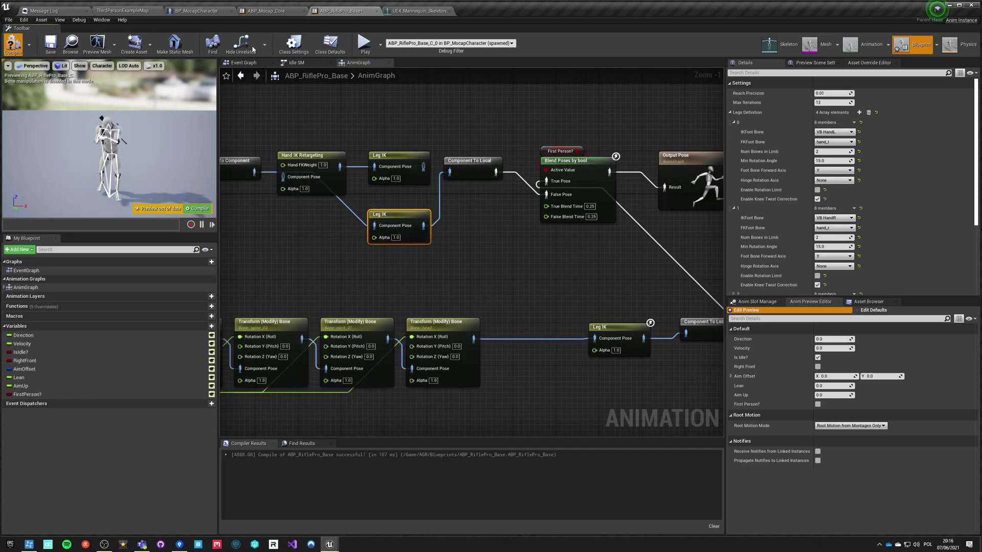
click(366, 44)
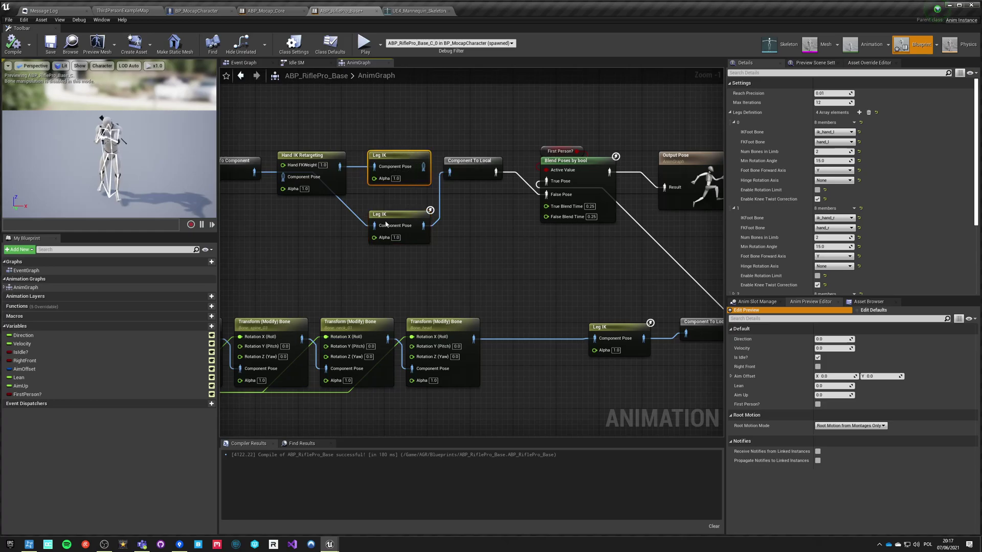
- Remove the old Leg IK and the Hand IK Retargeting nodes, linking the aim-offset branch's Local To Component straight to the virtual-bone Leg IK
key(Delete)
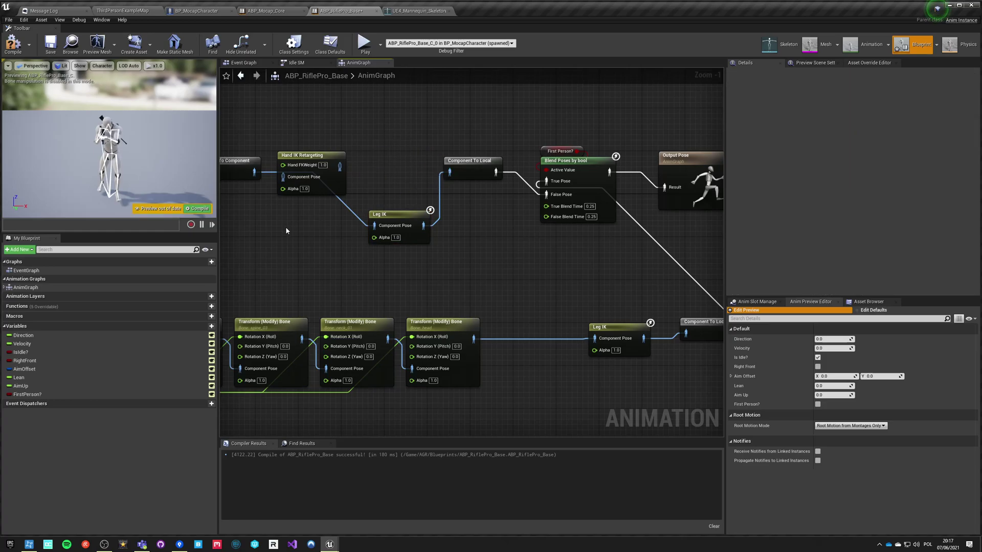
right_drag(274, 122, 345, 140)
drag(368, 174, 388, 126)
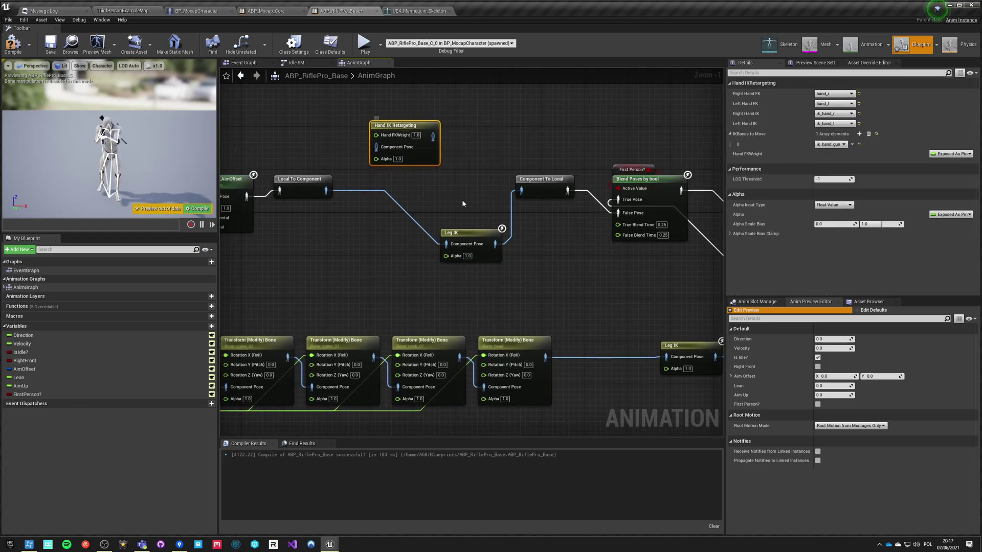
click(372, 264)
- Move the first-person Leg IK and Component To Local beside the head node, and line up the aim-offset Leg IK with its branch
right_drag(642, 429, 486, 343)
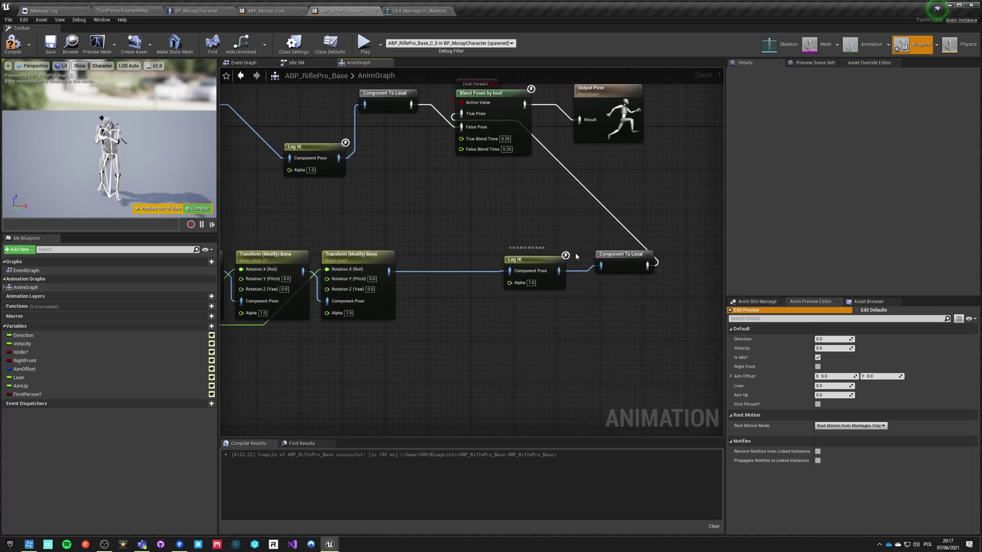
drag(529, 272, 443, 261)
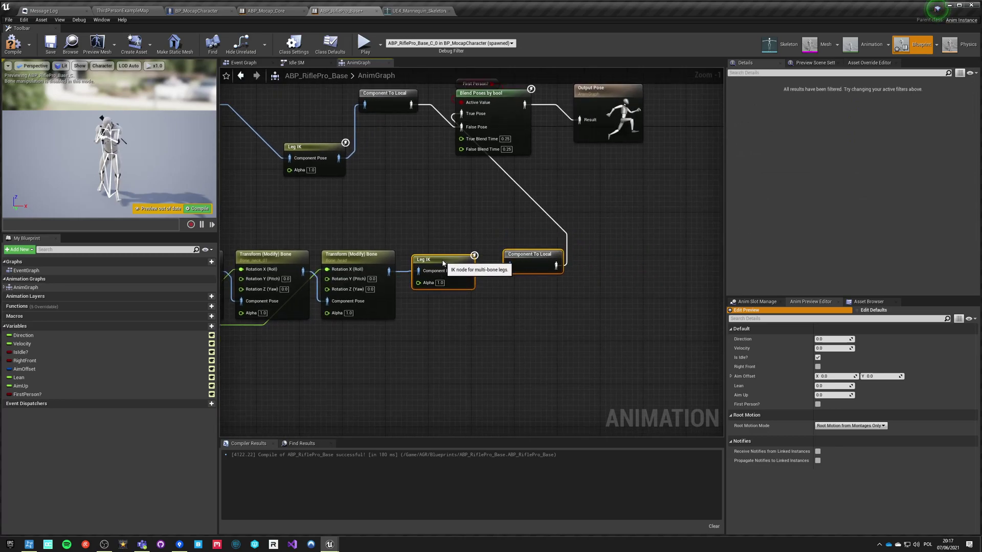
right_drag(331, 213, 448, 238)
drag(417, 173, 398, 137)
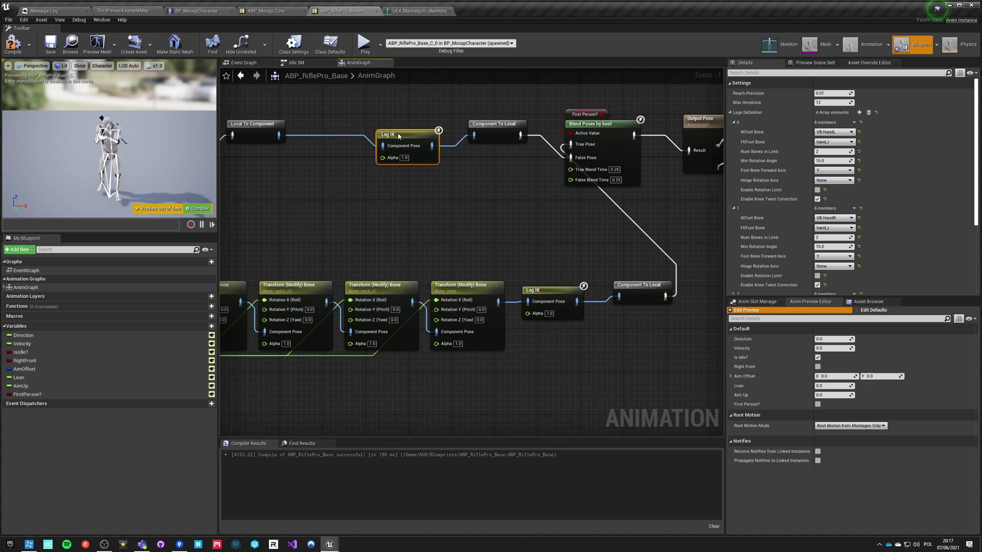
click(318, 179)
- Move Blend Poses by bool with its First Person? input and Output Pose beyond the ends of both branches, vertically between them
right_drag(316, 180, 306, 198)
drag(687, 143, 690, 149)
right_drag(476, 227, 329, 221)
drag(442, 134, 629, 198)
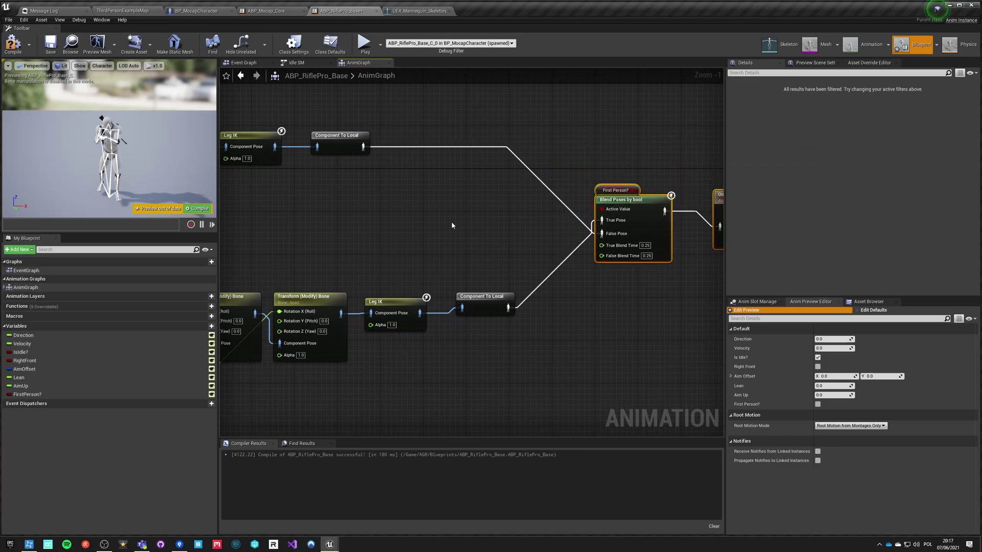
click(486, 219)
- Move the StandingPose cache nodes higher and gather the aim-offset branch so its end lines up above the first-person branch, and compile
scroll(408, 245, down, 3)
right_drag(563, 226, 690, 224)
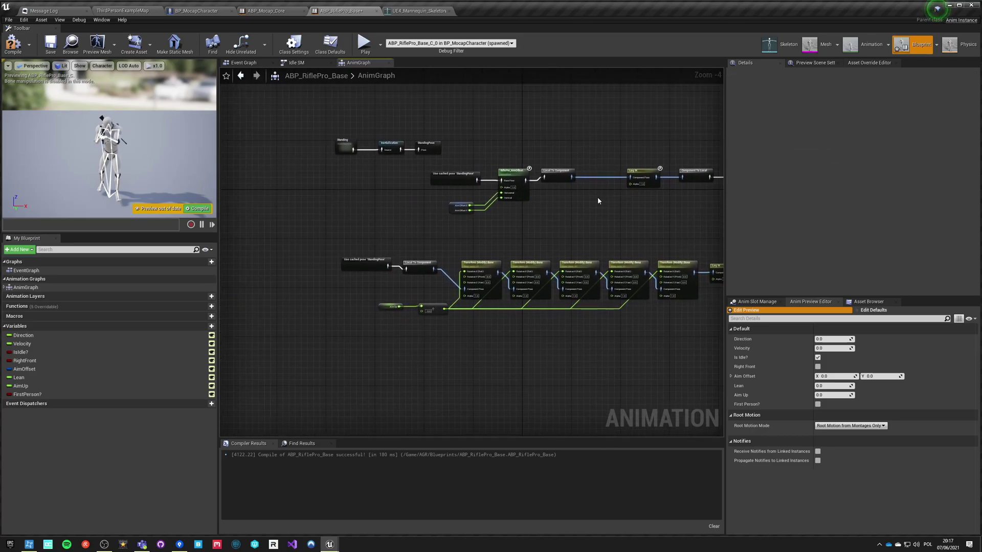
drag(434, 149, 607, 108)
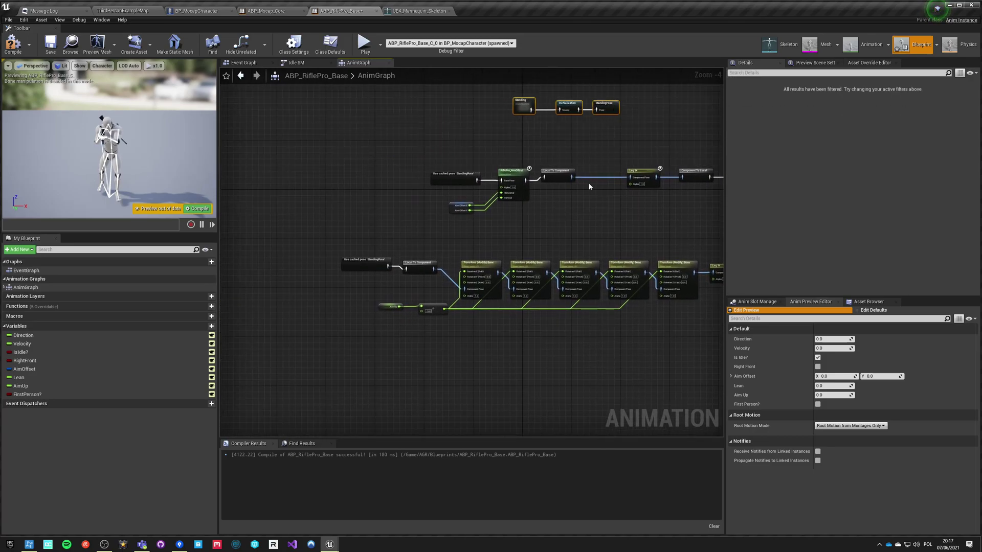
right_drag(596, 214, 527, 213)
drag(490, 174, 531, 175)
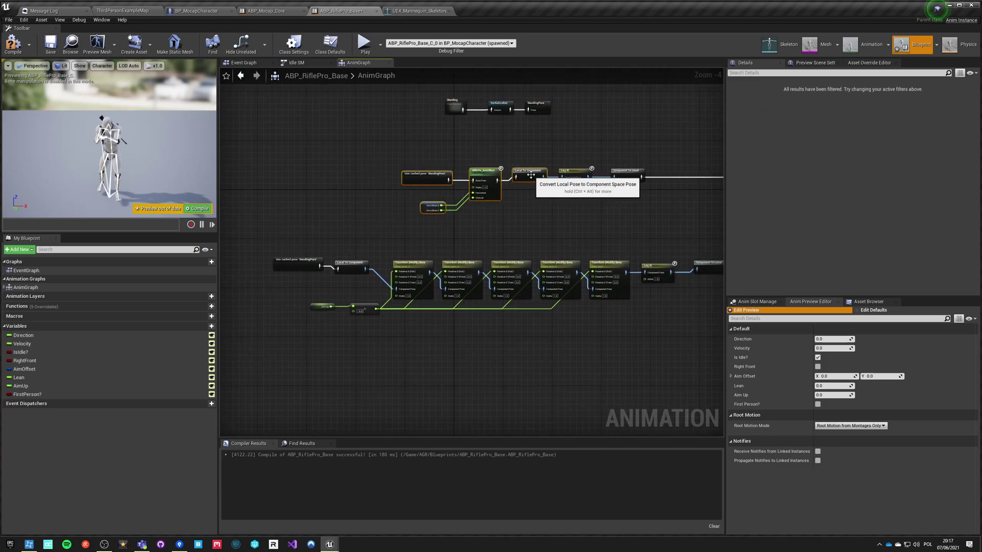
drag(395, 154, 637, 229)
right_drag(636, 230, 440, 243)
drag(437, 187, 519, 193)
click(429, 232)
click(10, 46)
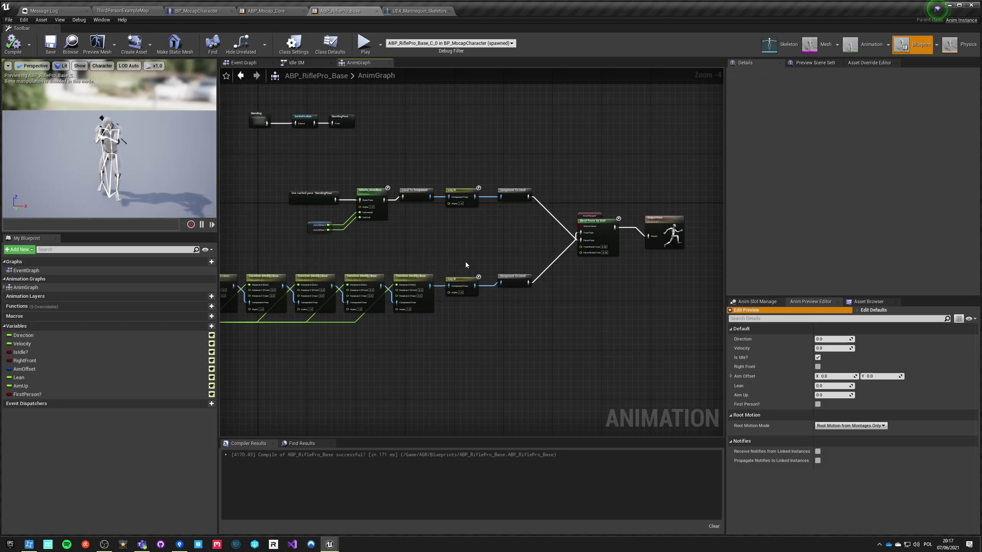
- Connect the first-person branch's Component To Local directly to Output Pose, bypassing Blend Poses by bool, and compile and play-test
scroll(473, 251, up, 3)
drag(492, 305, 525, 225)
right_drag(339, 319, 680, 272)
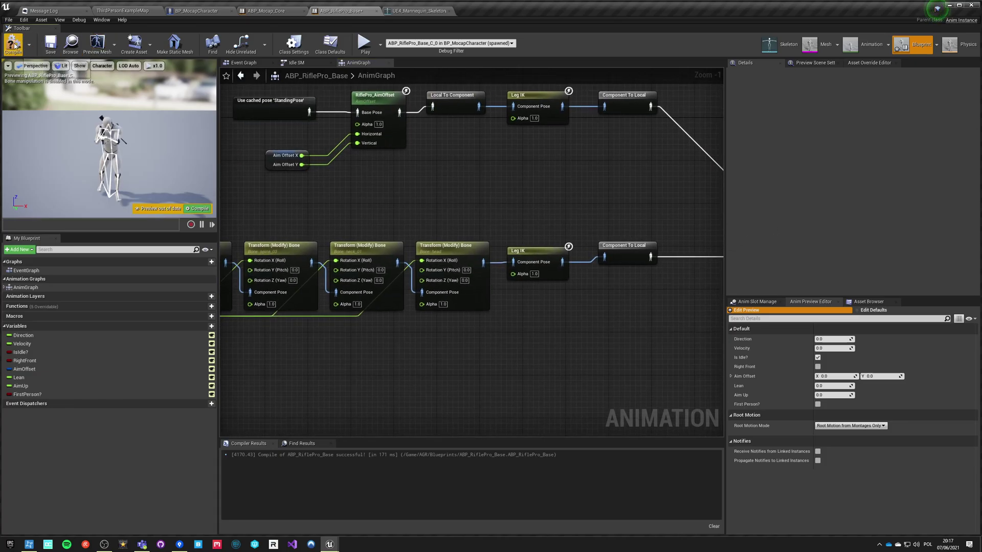
click(371, 97)
click(356, 211)
- Copy the -5.0 divide node and the five connected Transform (Modify) Bone nodes of the first-person branch
mouse_move(356, 211)
right_down()
mouse_move(605, 204)
mouse_move(352, 201)
right_up()
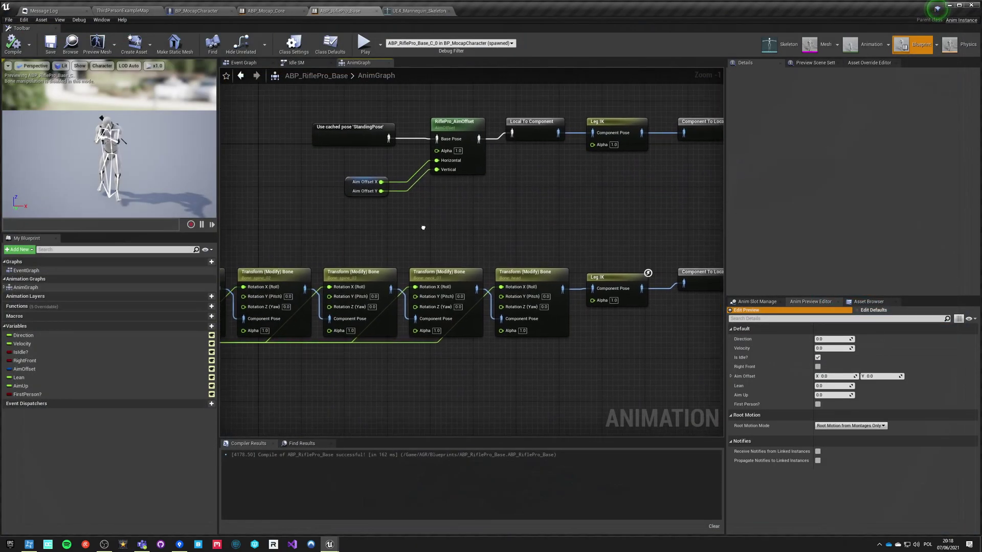
right_drag(423, 227, 412, 223)
right_drag(627, 188, 821, 166)
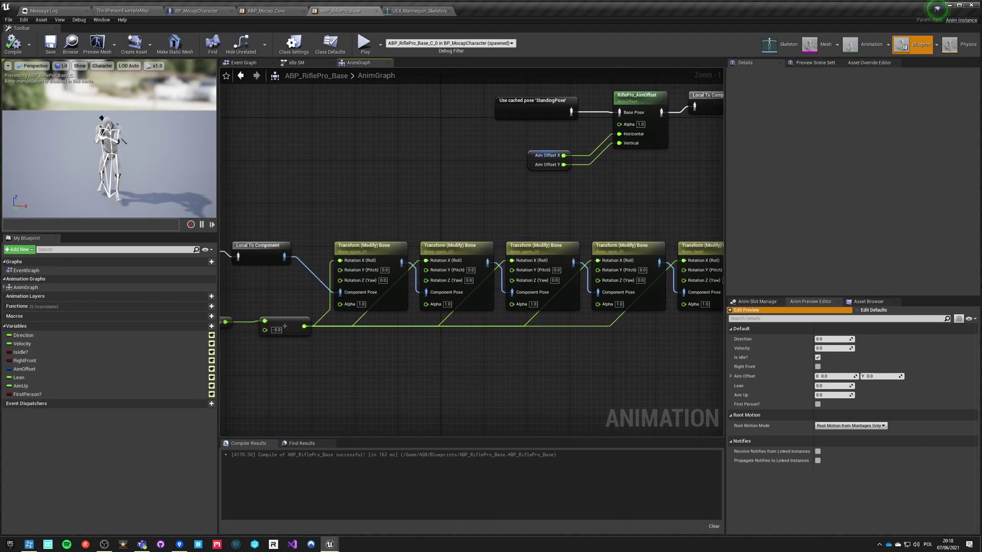
scroll(476, 317, down, 2)
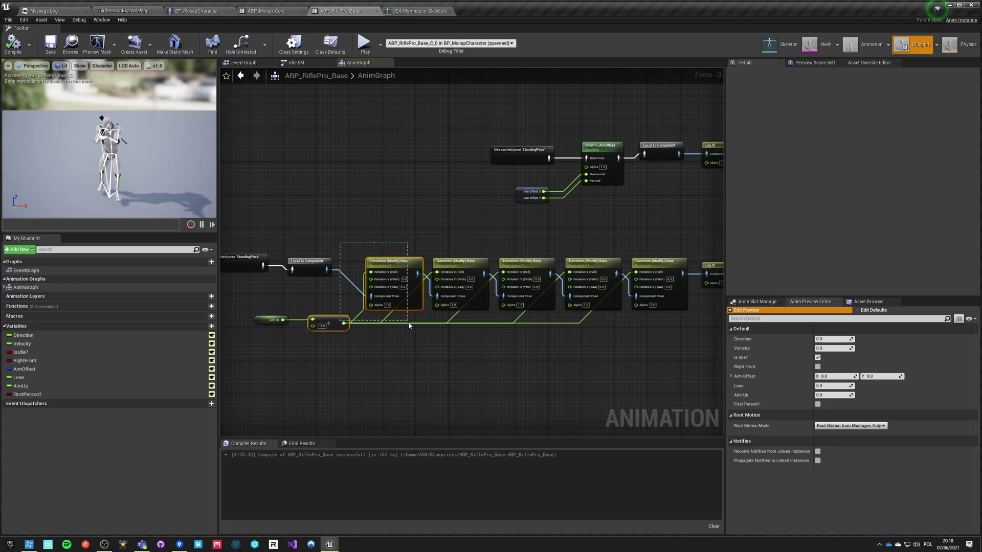
drag(632, 368, 632, 367)
- Enclose the Standing, Inertialization and StandingPose nodes in a comment titled "saved pose" and move it away from the aim-offset branch
right_drag(442, 201, 290, 311)
drag(333, 156, 430, 175)
right_drag(304, 236, 476, 239)
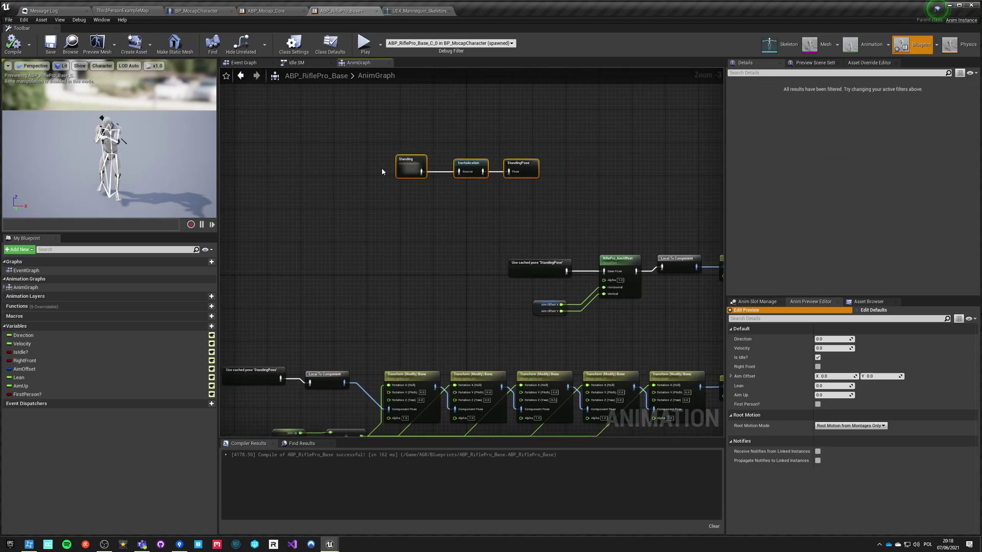
key(c)
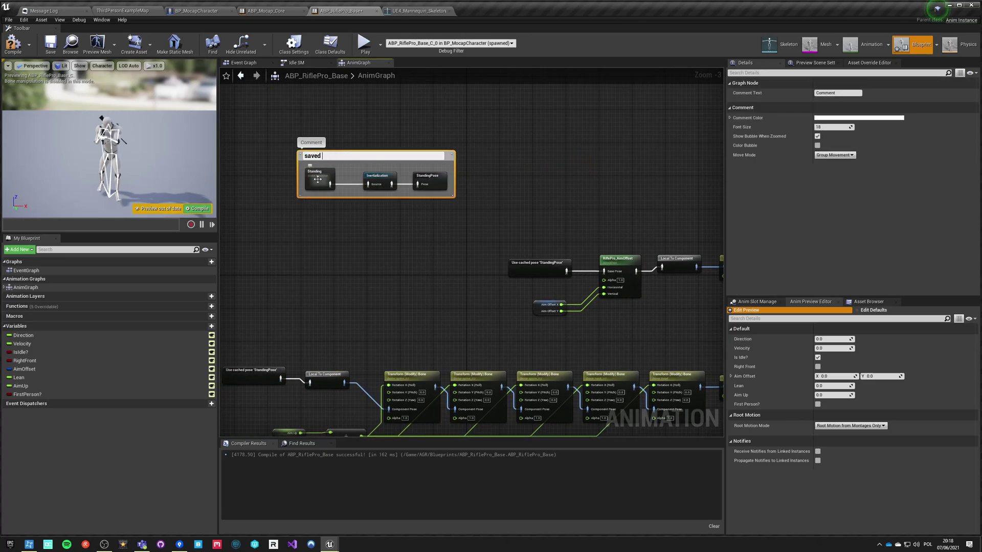
right_drag(276, 182, 441, 175)
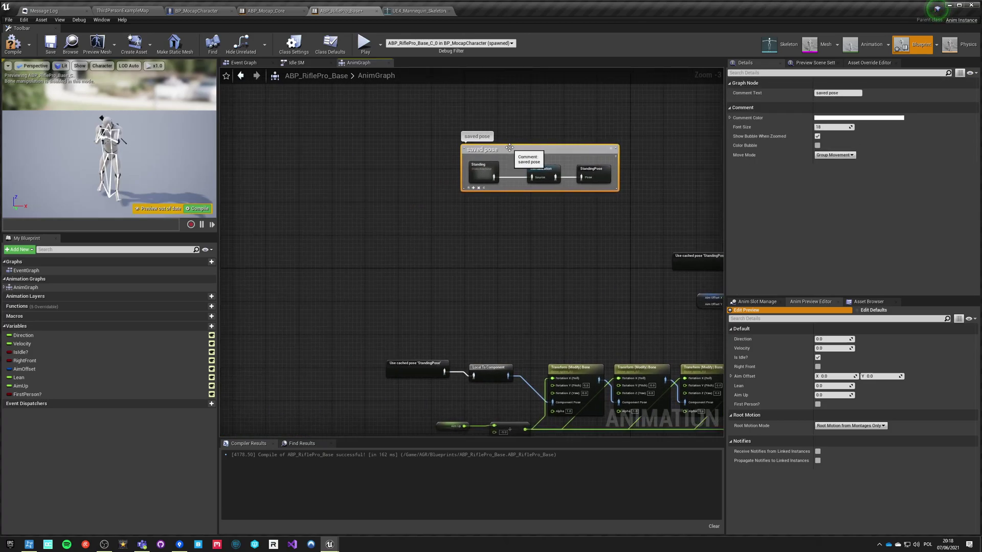
drag(510, 148, 284, 170)
- Enclose the first-person bone-rotation branch, through its Leg IK and Component To Local, in a comment box
drag(286, 337, 624, 323)
drag(600, 241, 603, 302)
key(c)
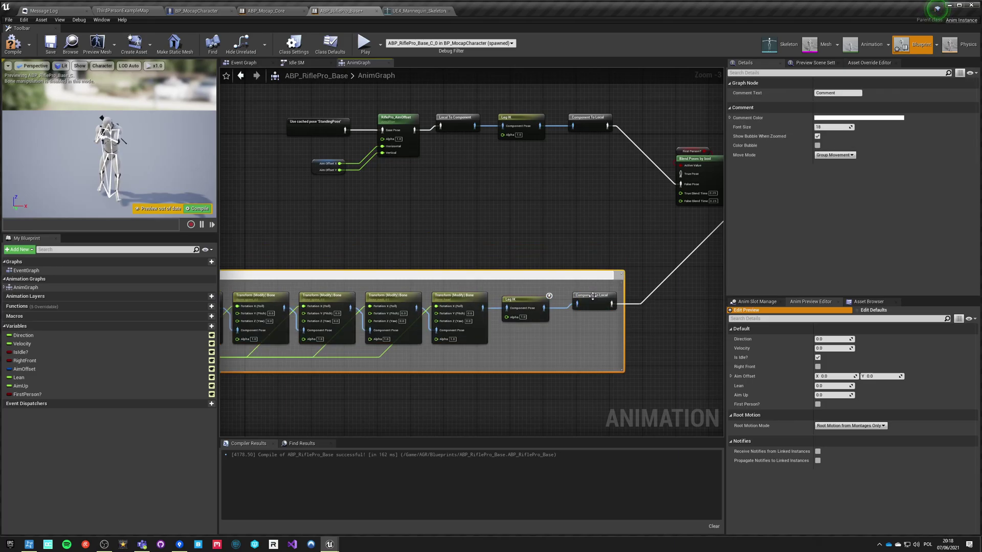
click(507, 195)
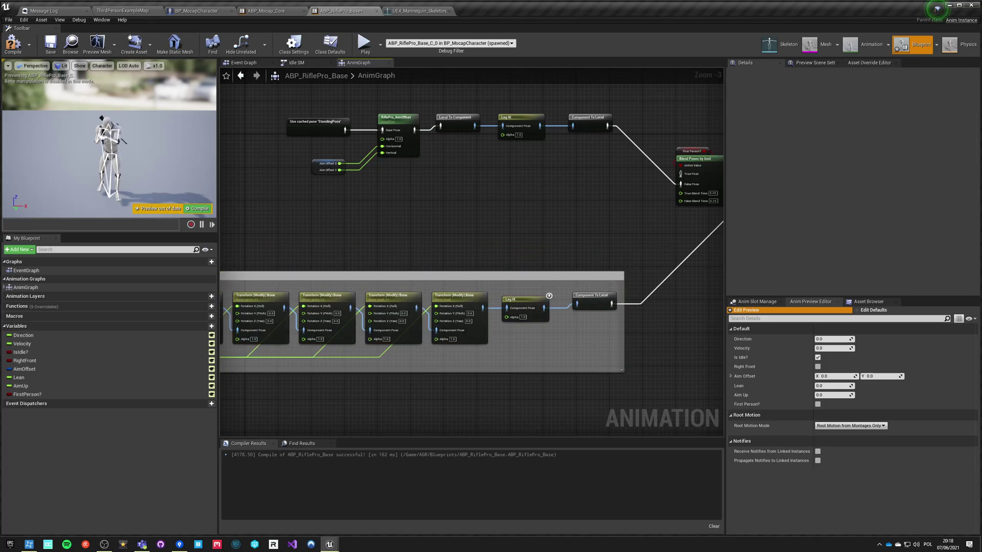
- Paste the copied divide node and five Transform (Modify) Bone nodes above the aim-offset branch
right_drag(508, 196, 603, 358)
key(ctrl+v)
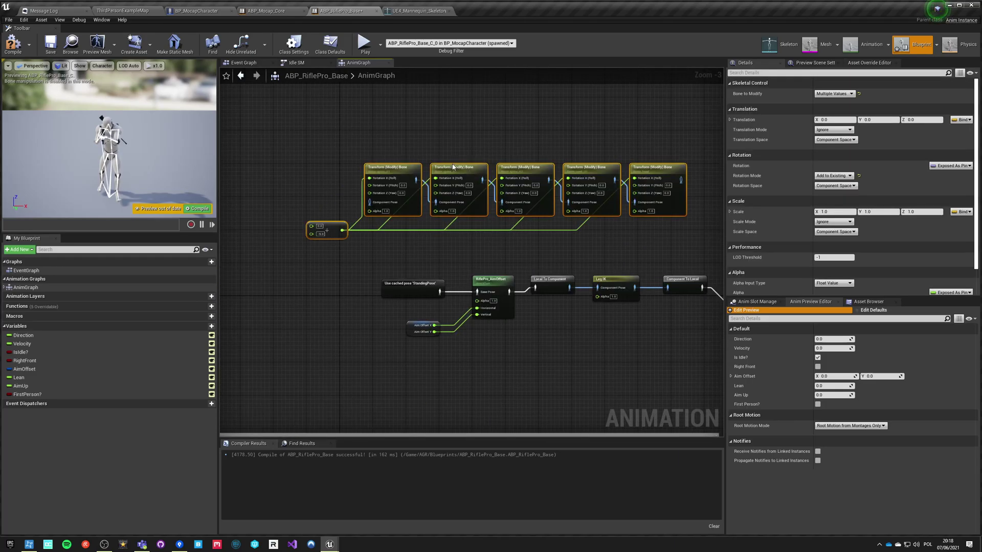
drag(453, 167, 494, 139)
click(300, 209)
right_drag(299, 210, 395, 217)
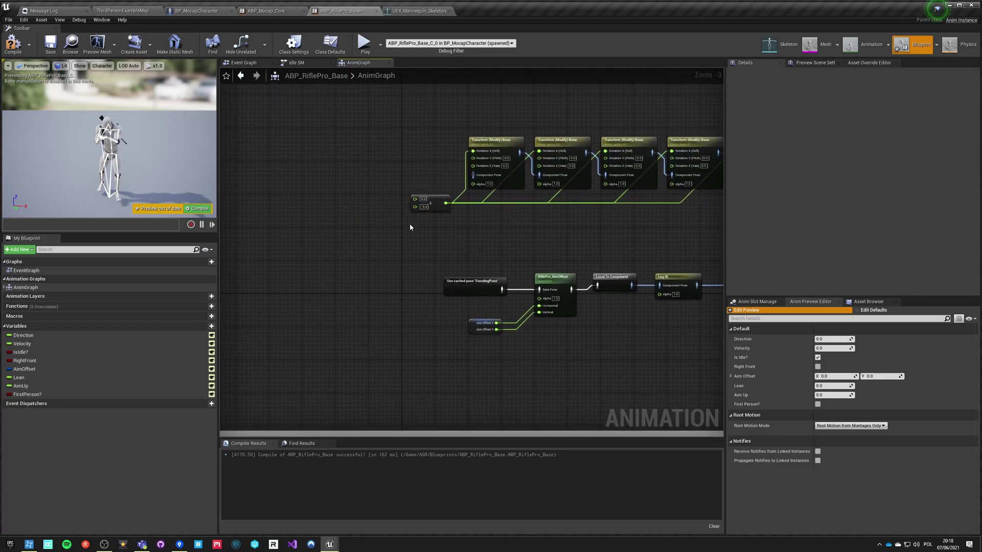
- Add a second divide node with divisor 5.0 and connect its result to Rotation Z (Yaw) of all five Transform (Modify) Bone nodes
scroll(412, 251, up, 3)
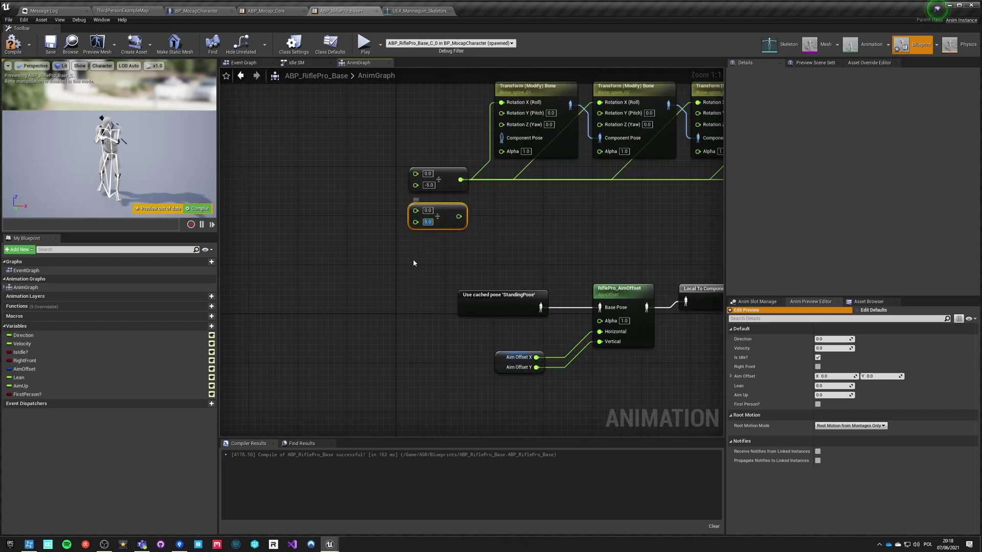
click(414, 263)
right_drag(413, 263, 298, 344)
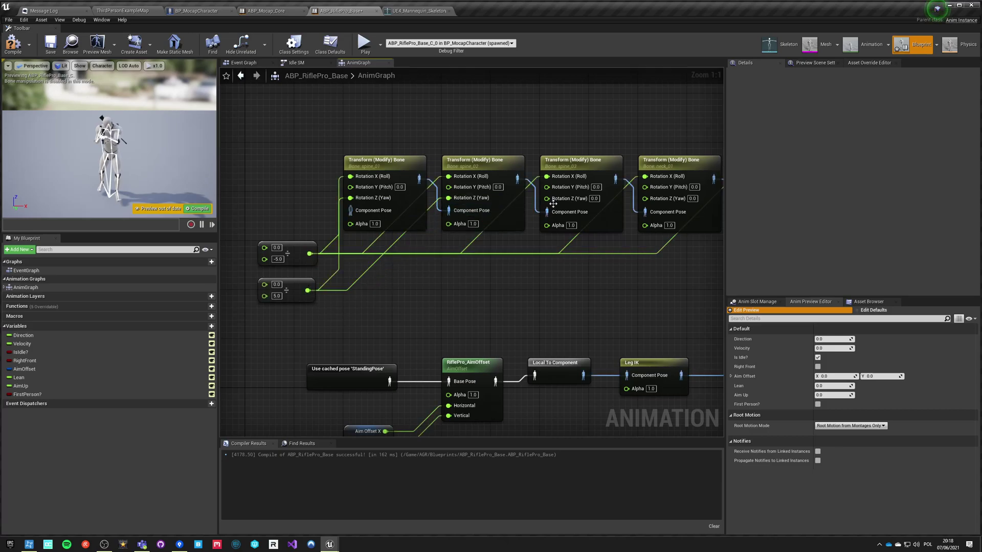
drag(653, 203, 653, 201)
right_drag(615, 282, 518, 259)
drag(647, 176, 356, 263)
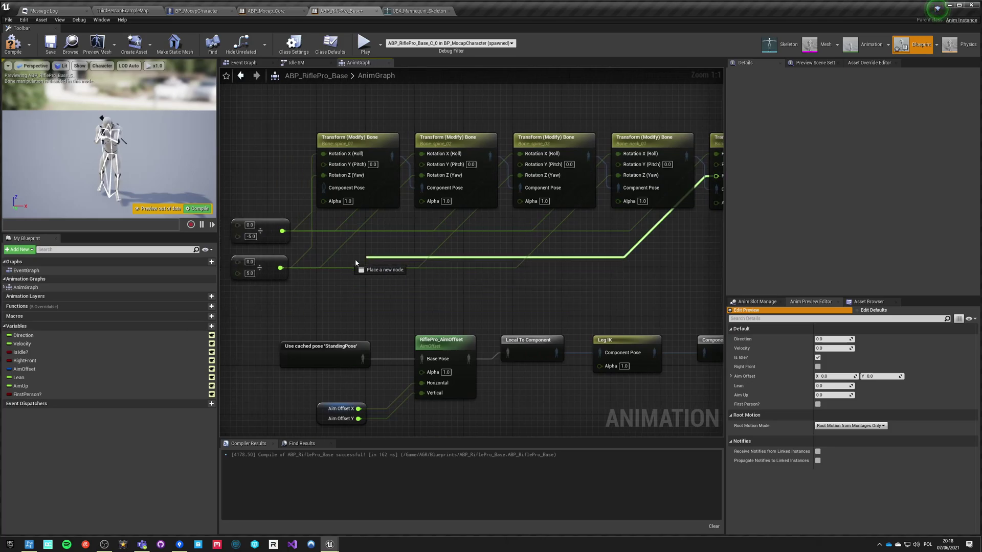
drag(282, 269, 282, 269)
drag(281, 268, 513, 269)
mouse_move(435, 309)
right_down()
mouse_move(345, 308)
mouse_move(434, 311)
right_up()
- Add a split Aim Offset getter beside the divide nodes, wiring Y into the -5.0 divide and X into the 5.0 divide
right_drag(364, 329, 557, 314)
scroll(557, 314, down, 1)
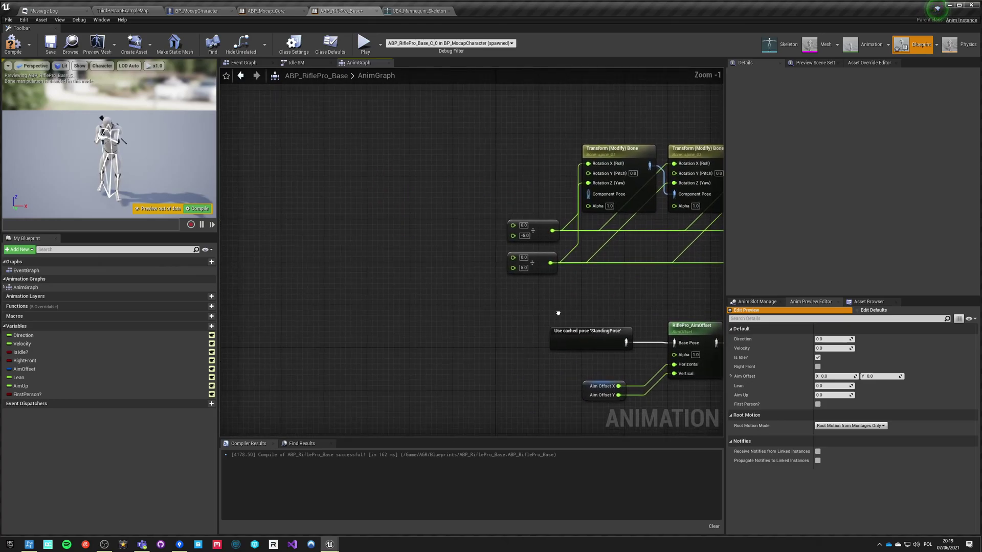
drag(24, 373, 455, 186)
click(466, 190)
right_click(489, 188)
click(511, 203)
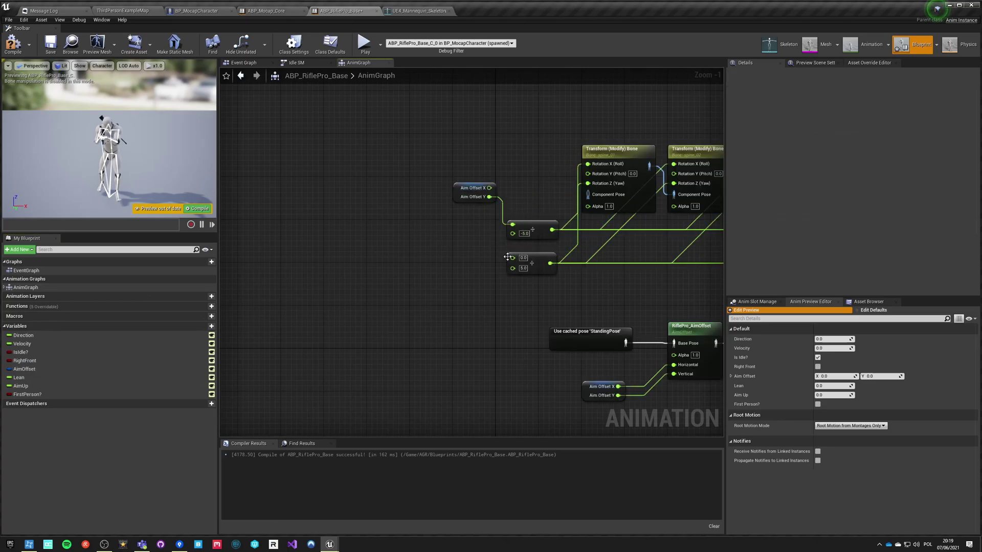
drag(462, 194, 451, 230)
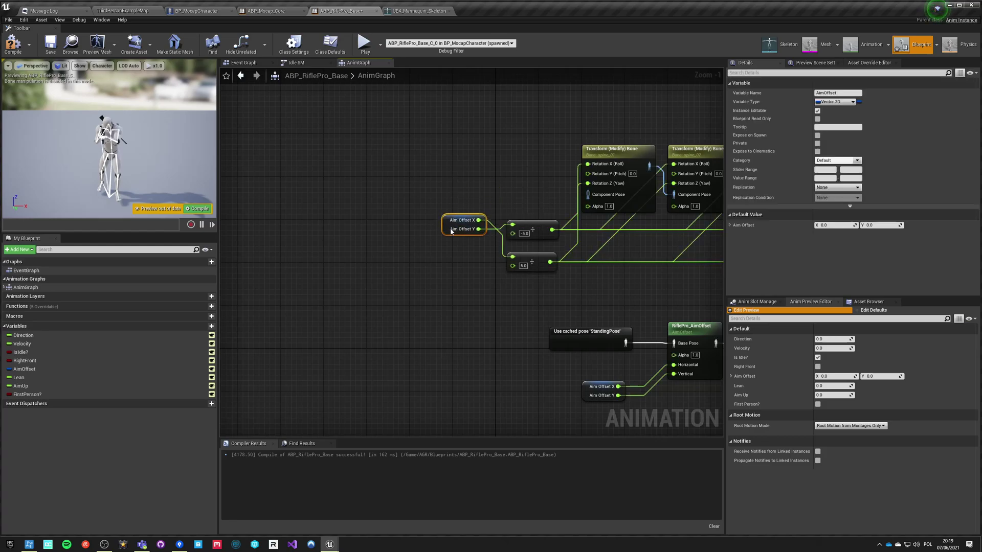
click(450, 286)
- Feed the cached StandingPose through a Local To Component node into the first bone node, and connect the last bone node to Leg IK
right_drag(603, 286, 468, 275)
drag(489, 330, 490, 334)
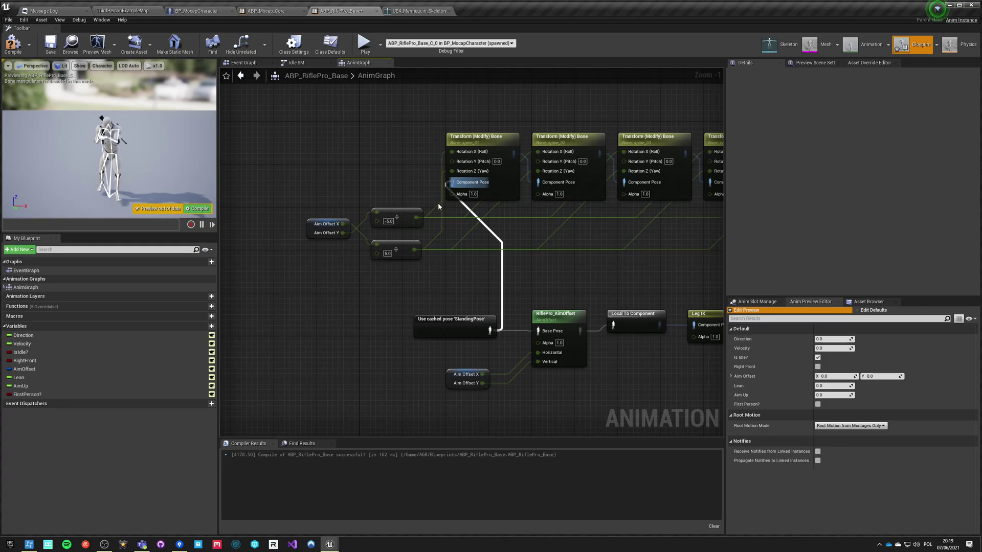
drag(439, 206, 452, 183)
click(404, 191)
drag(423, 321, 321, 305)
click(466, 339)
right_drag(467, 339, 355, 303)
drag(581, 287, 607, 187)
drag(648, 120, 643, 117)
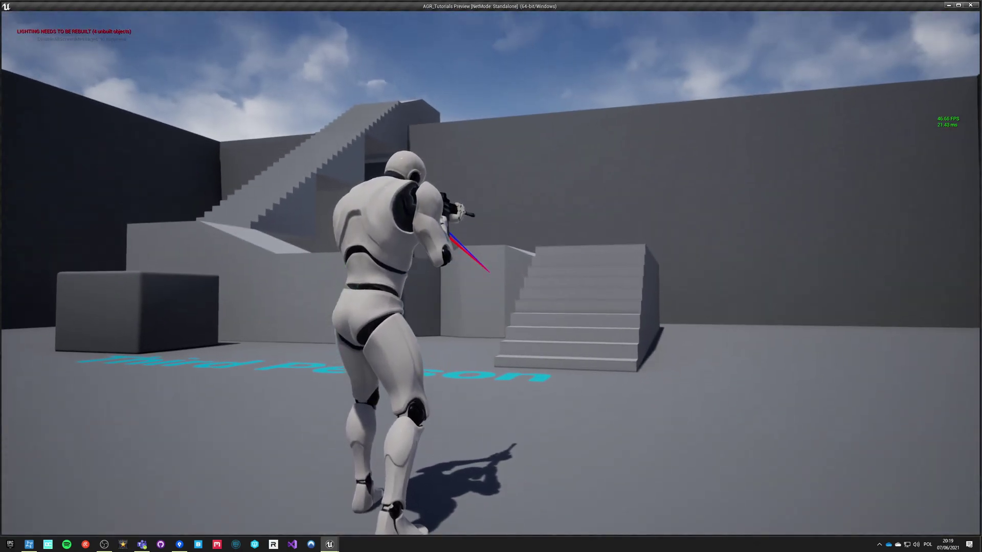
- Play-test the rifle character by moving it around and aiming in different directions, and end the preview
key(w)
key(d)
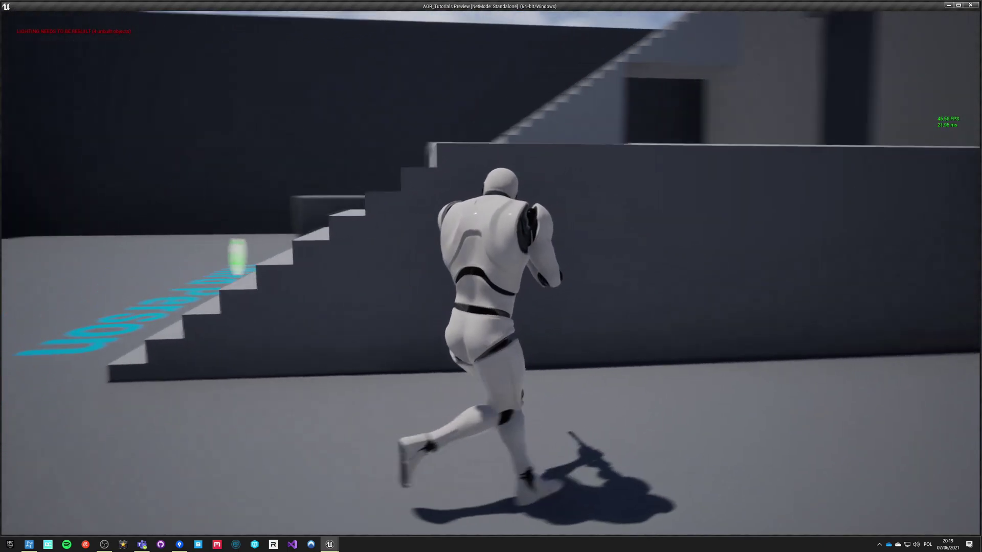
click(491, 274)
key(a)
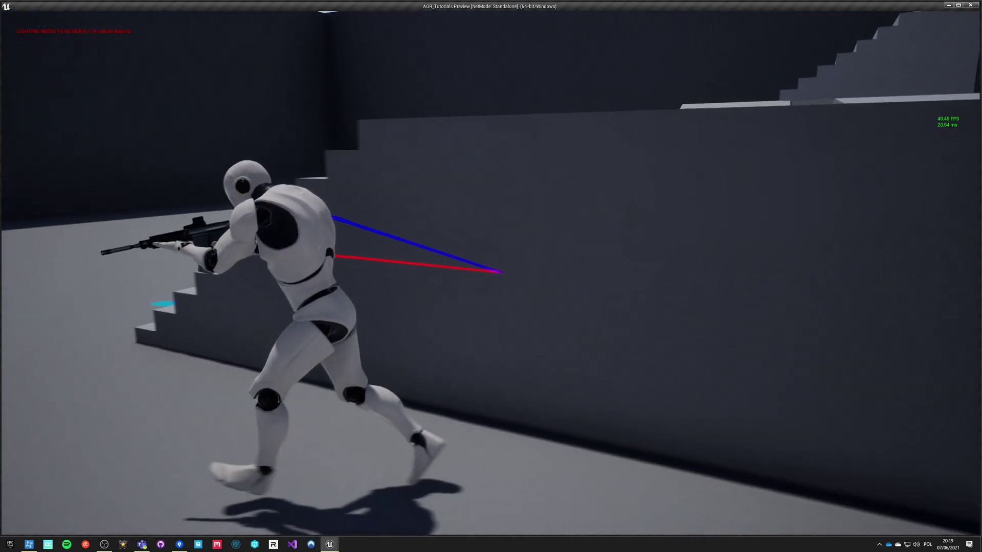
key(d)
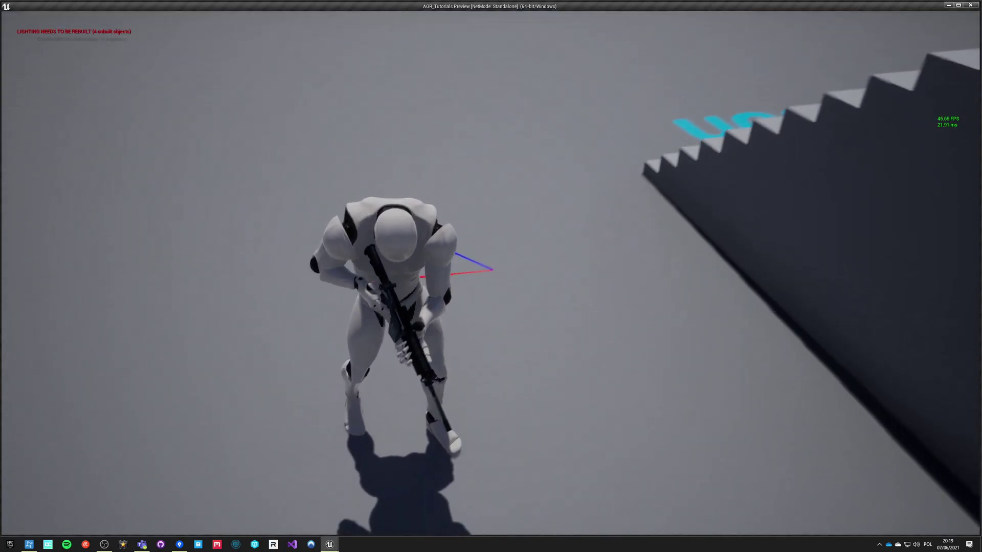
key(Escape)
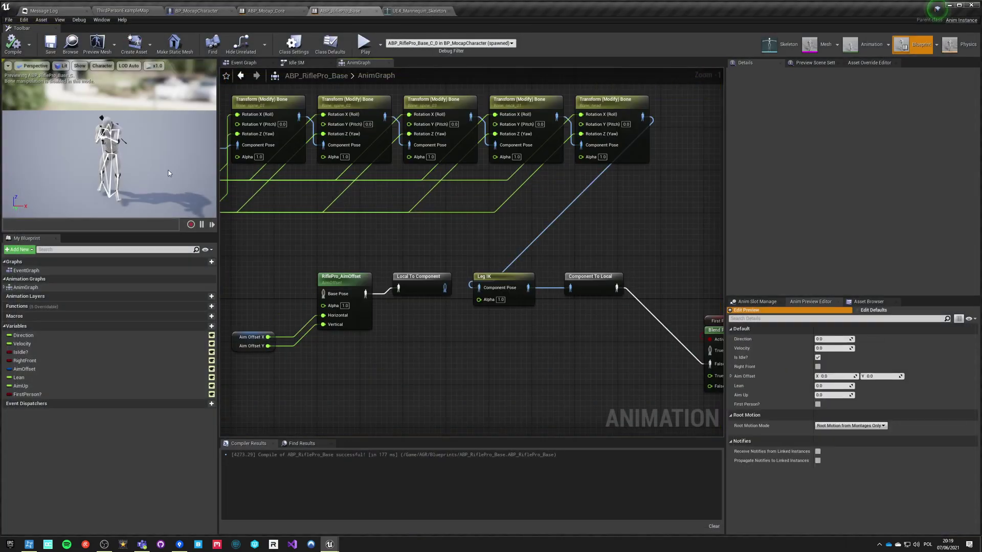
- Connect the first-person branch to the True Pose of Blend Poses by bool and route the blend into the Output Pose
scroll(529, 227, down, 2)
right_drag(529, 227, 377, 214)
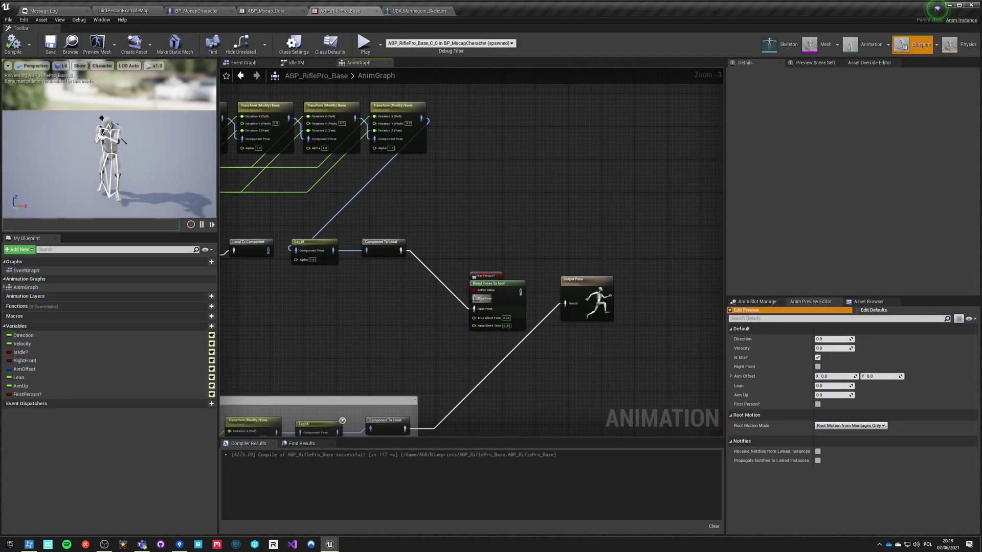
drag(473, 298, 411, 348)
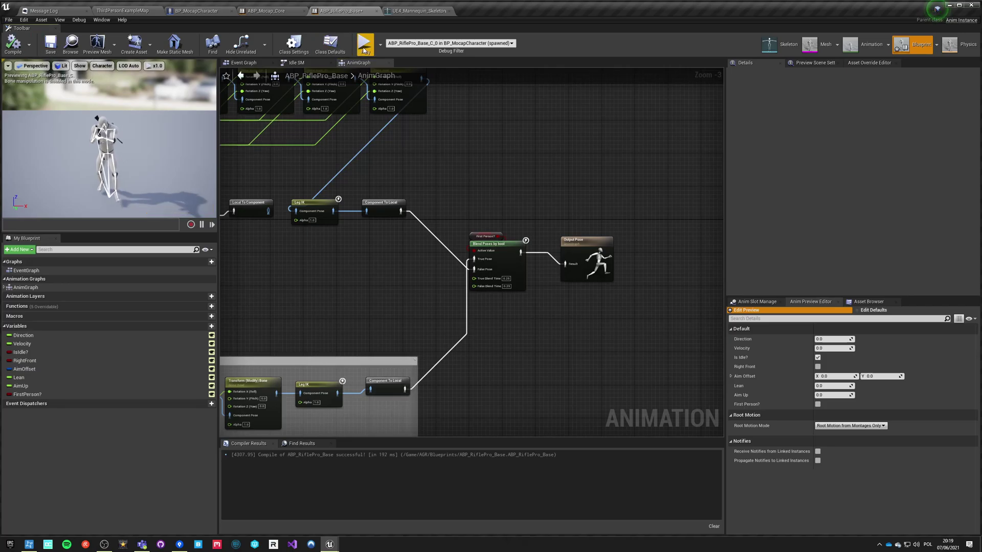
- Run the standalone preview and examine the third-person aim pose while walking, turning and looking down, then end it
click(365, 44)
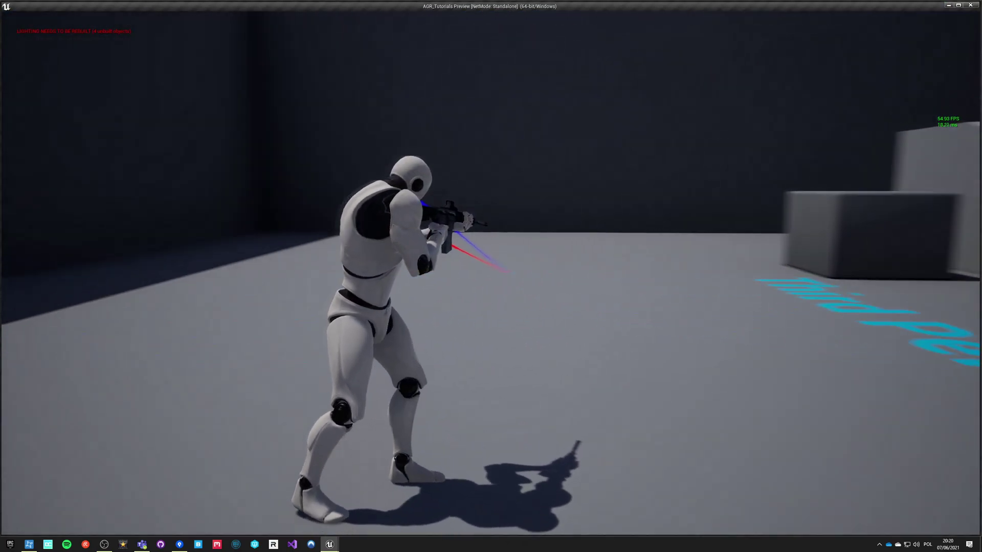
key(w)
right_drag(491, 276, 491, 276)
key(w)
key(w)
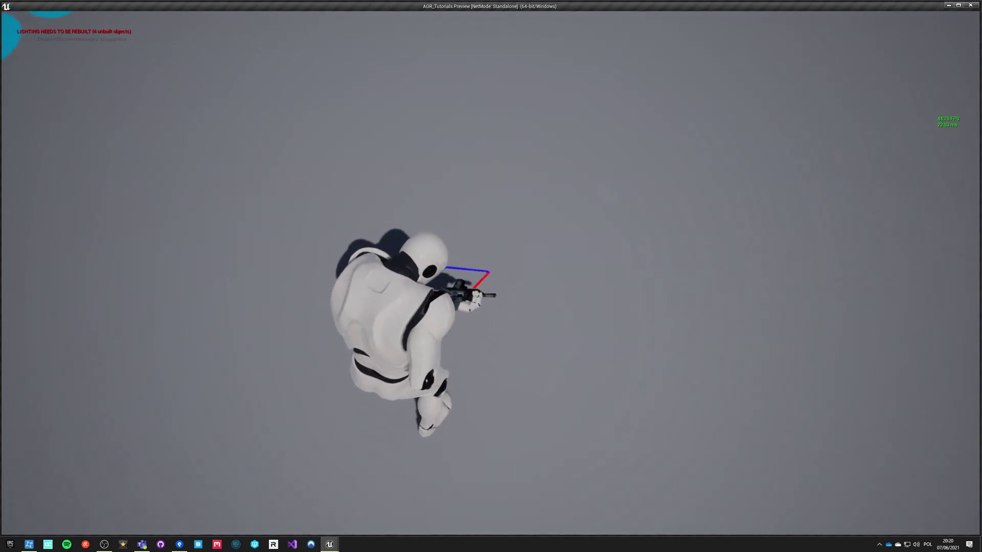
key(a)
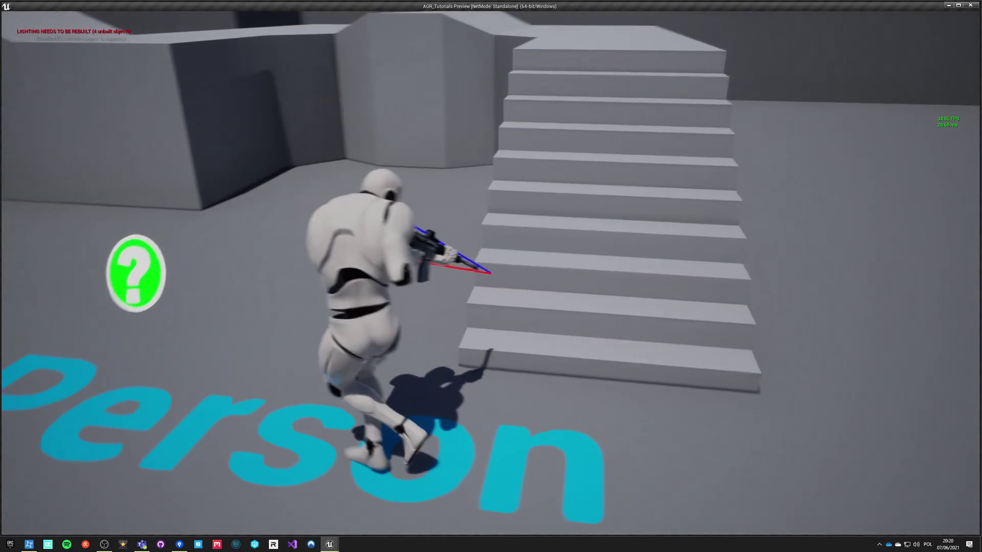
key(w)
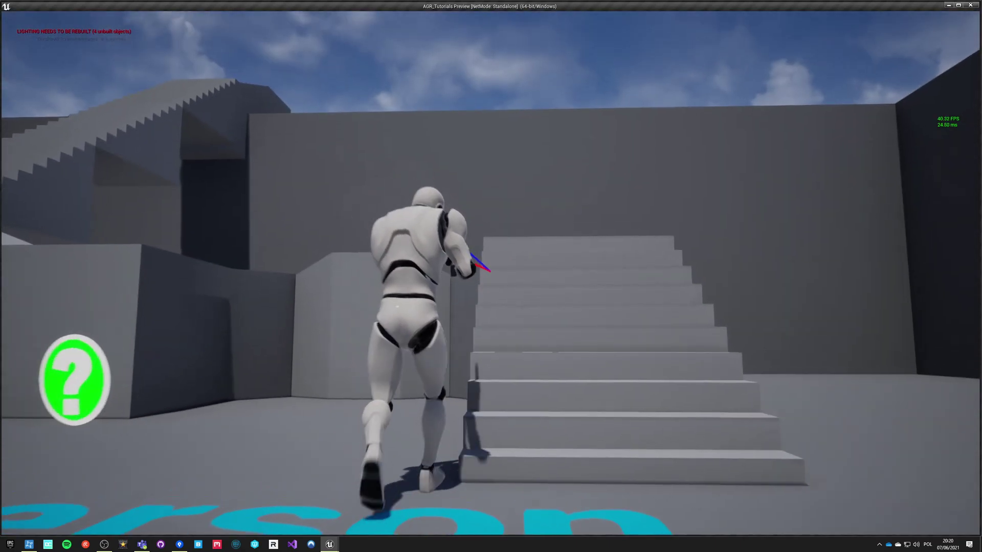
key(w)
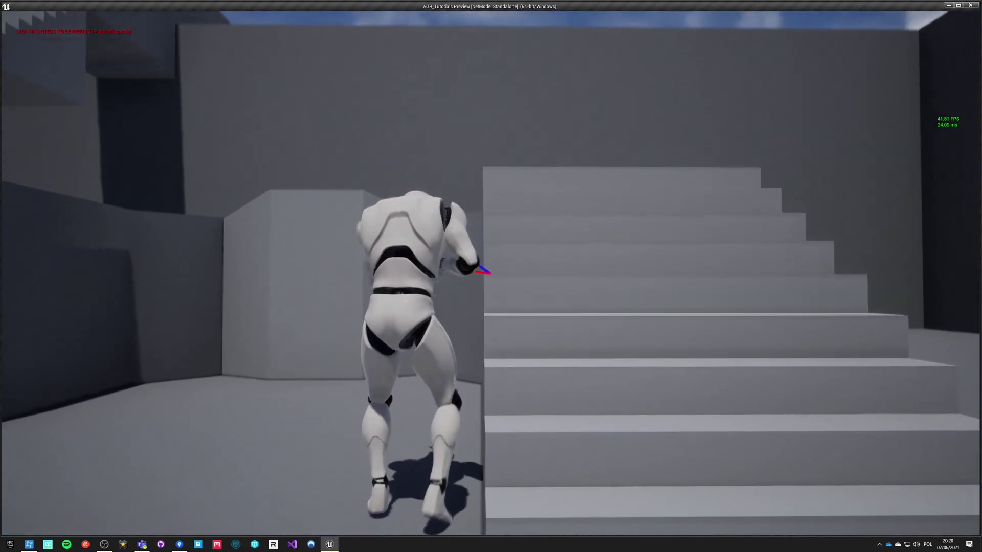
key(w)
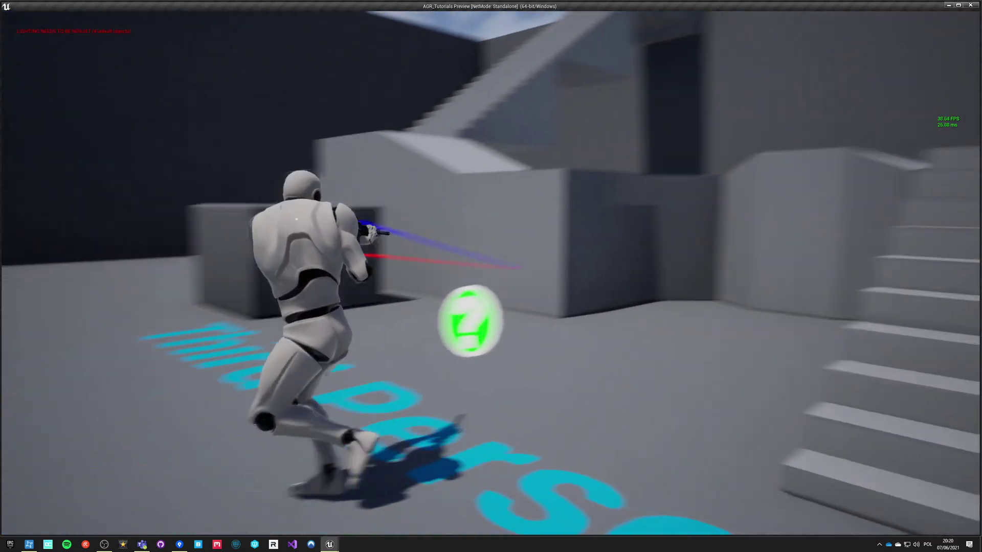
key(w)
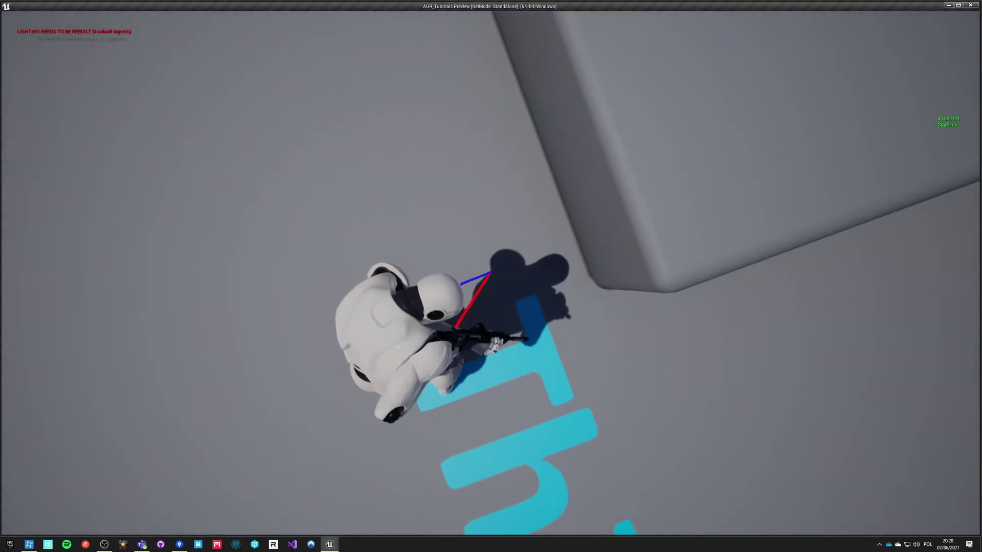
key(s)
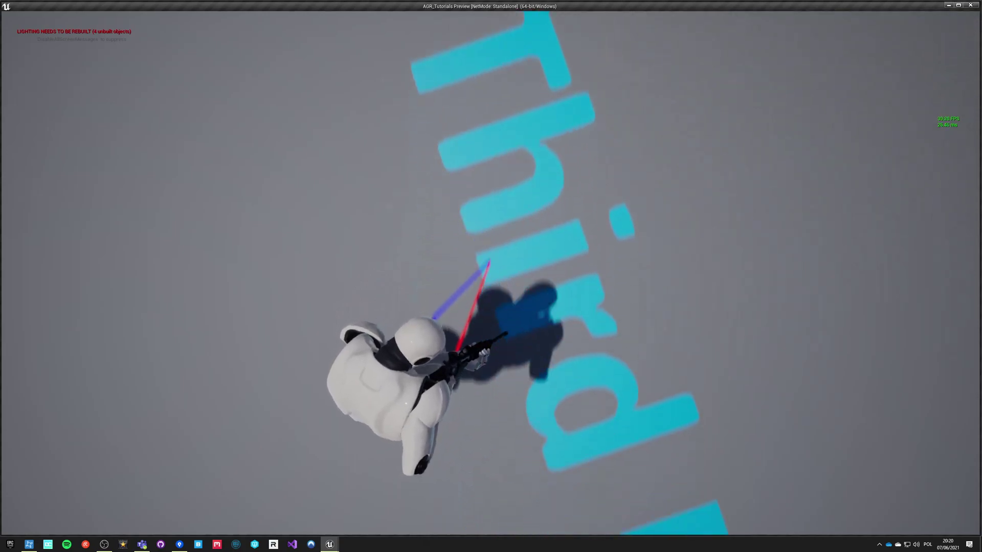
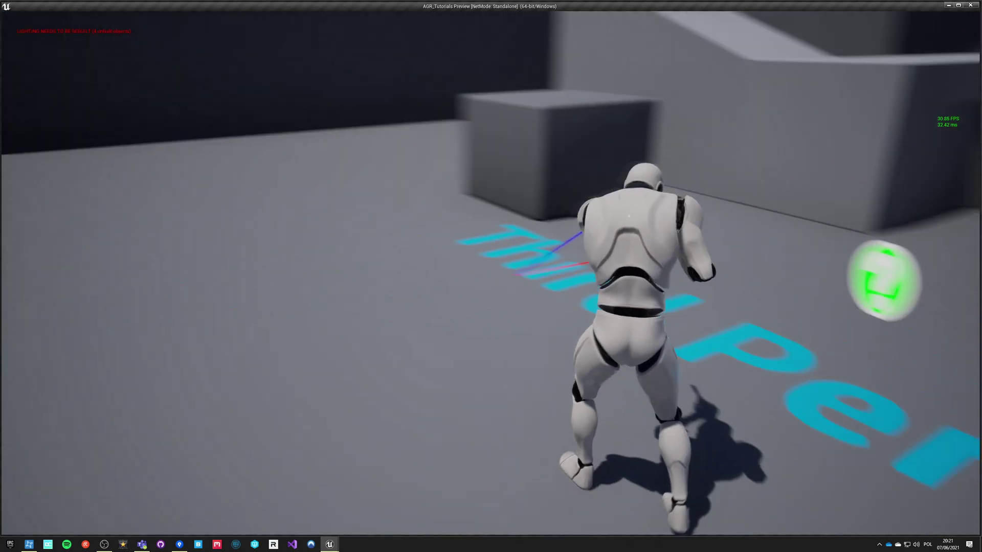
key(a)
key(d)
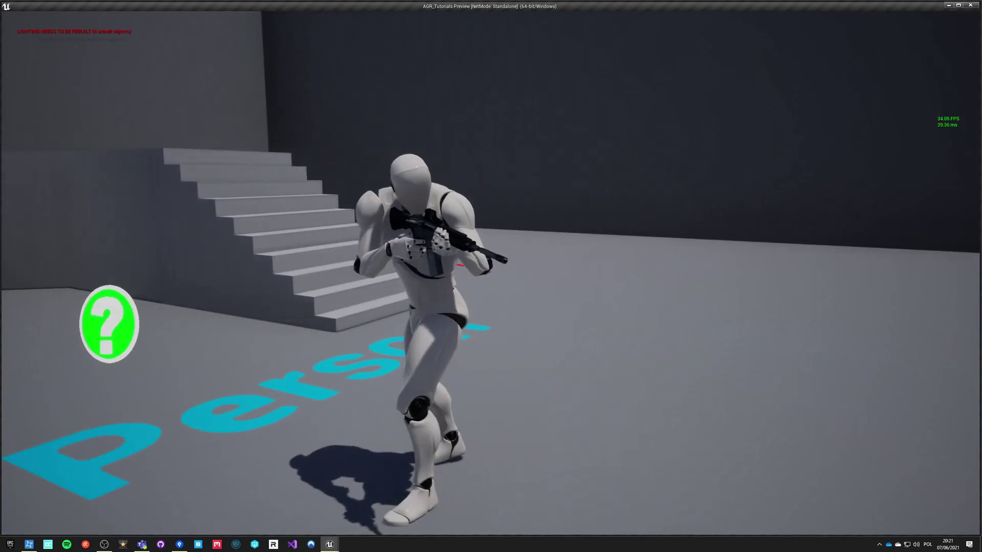
key(w)
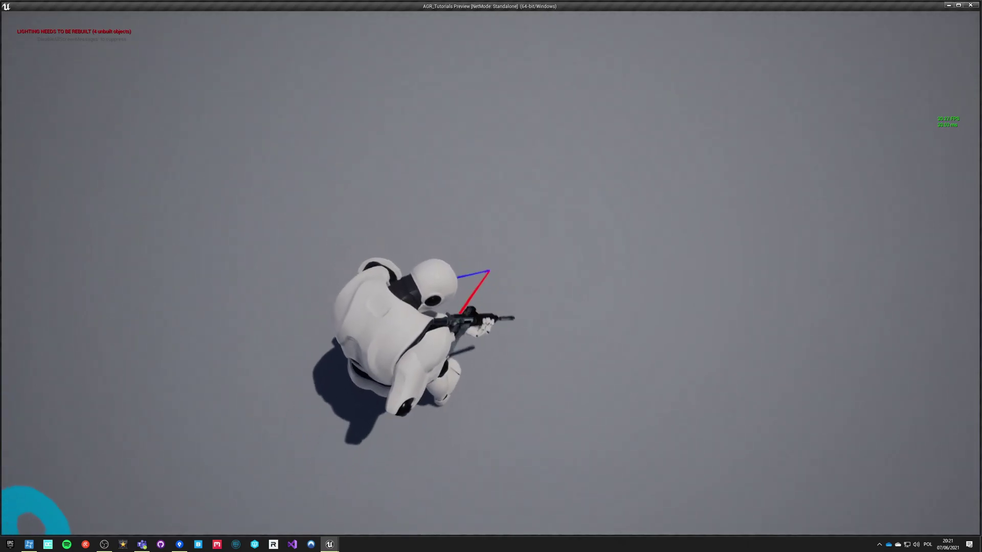
key(Escape)
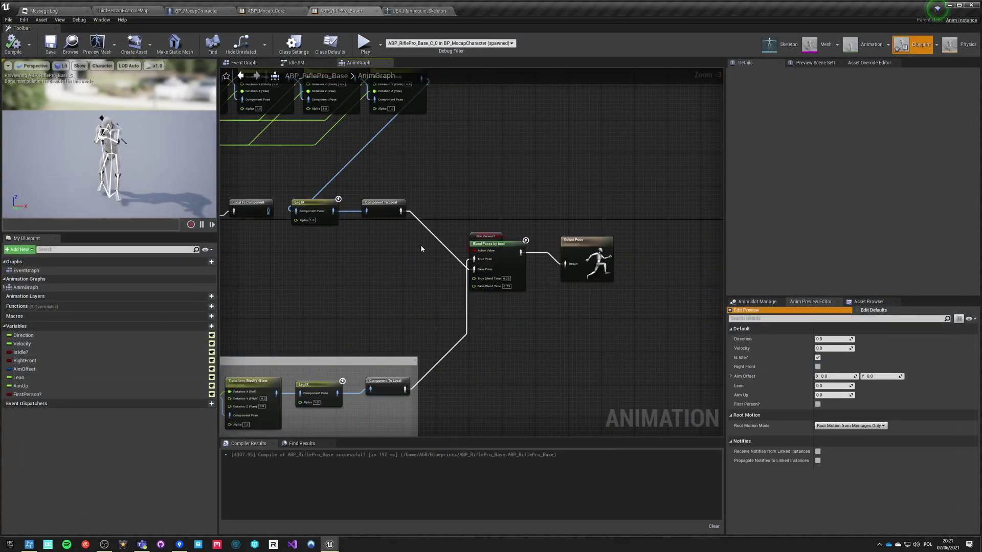
- Reroute the cached StandingPose through RiflePro_AimOffset and its Local To Component into Leg IK, and play-test the aim-offset version
right_drag(315, 293, 522, 336)
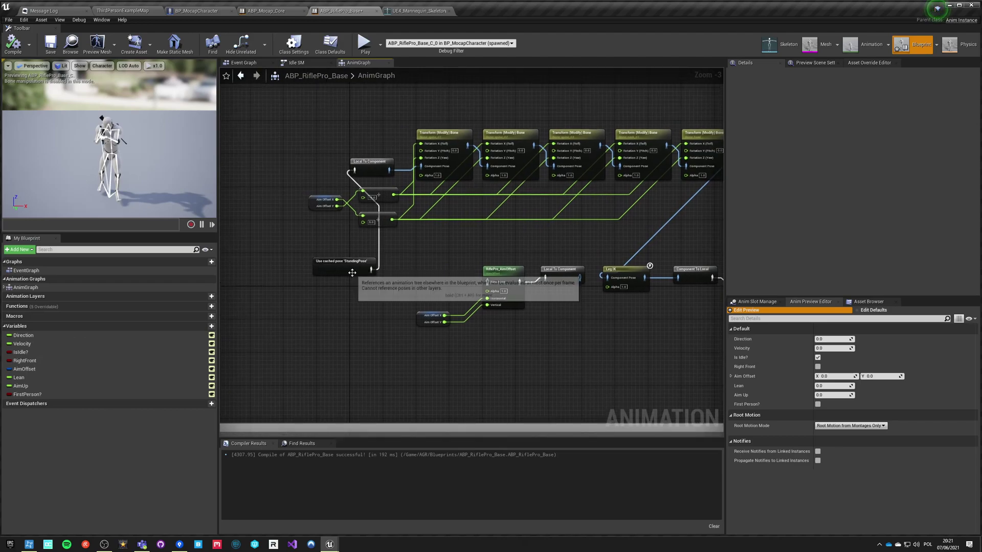
right_drag(599, 332, 430, 264)
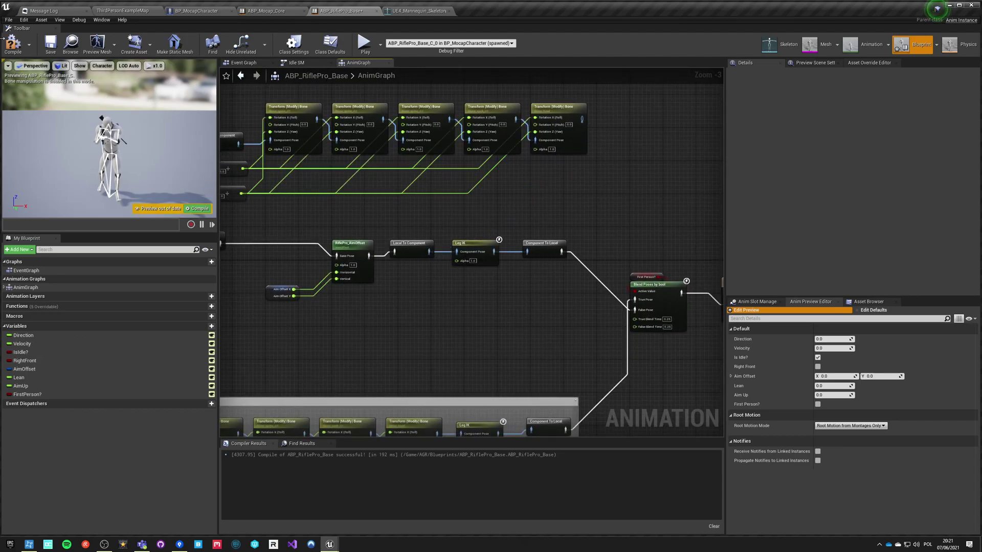
click(365, 44)
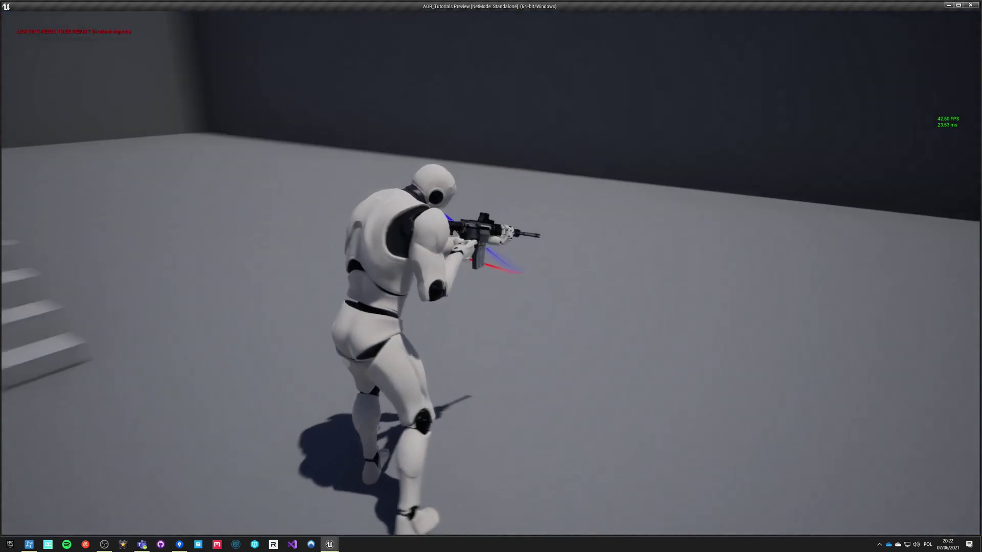
key(Escape)
- Move the disconnected bone-rotation chain with its divide and Aim Offset nodes further above the aim-offset branch
scroll(517, 219, down, 2)
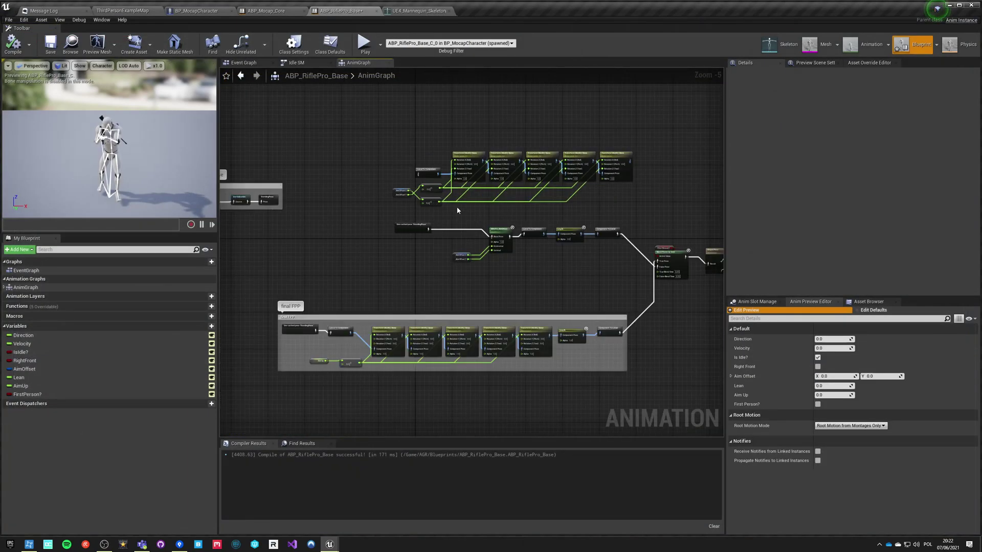
drag(471, 155, 485, 113)
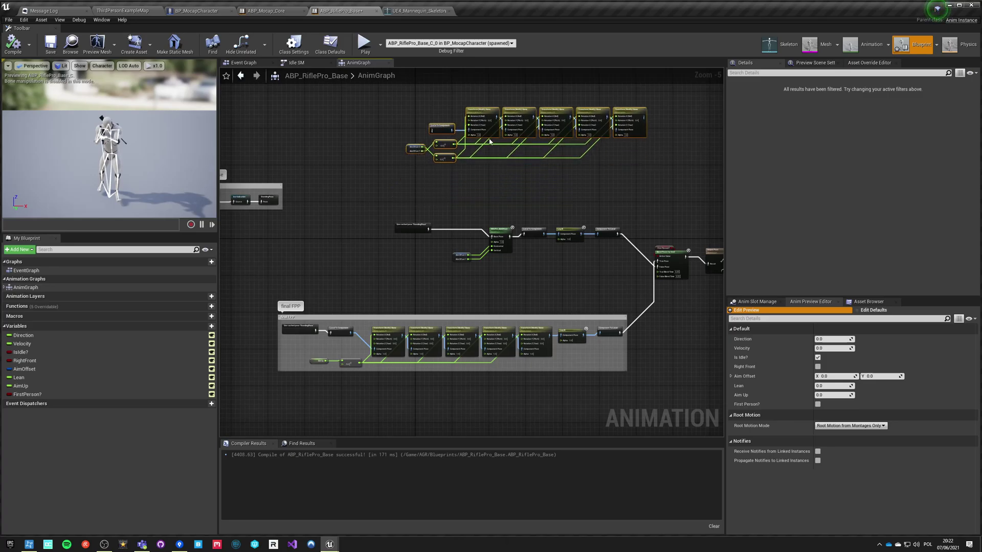
scroll(548, 278, up, 2)
scroll(537, 277, down, 2)
- Enclose the bone-rotation chain and the aim-offset branch above the final FPP comment together in a new comment box
right_drag(381, 327, 464, 285)
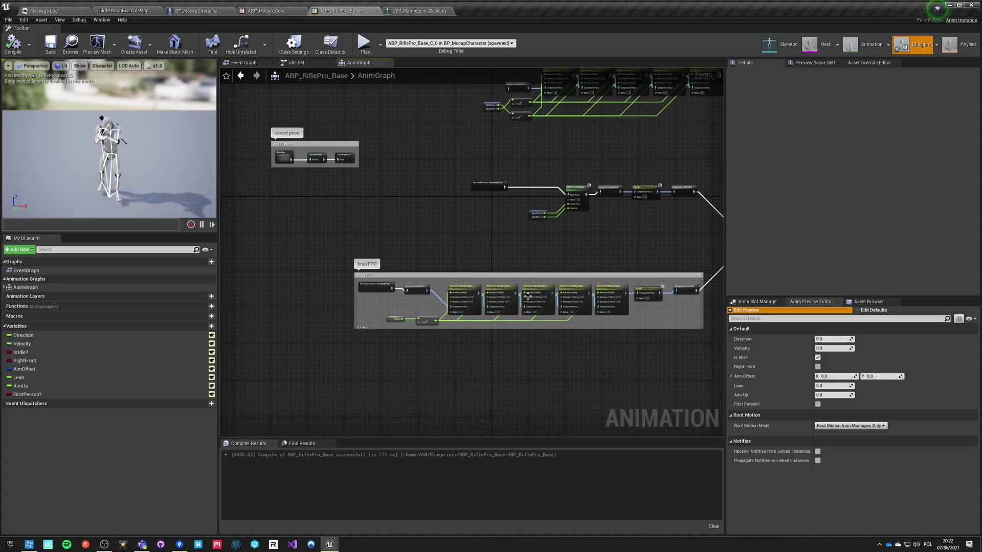
right_drag(659, 319, 648, 240)
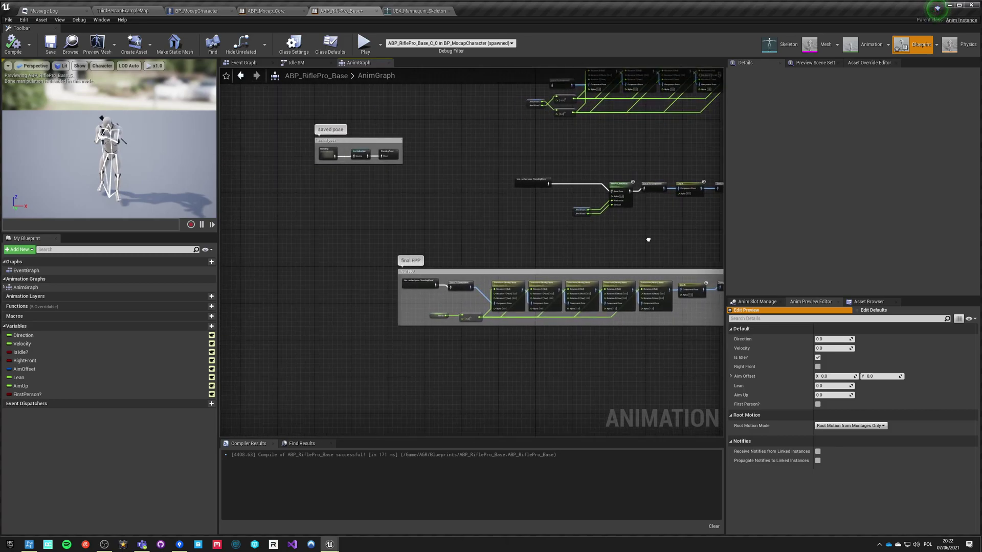
scroll(648, 242, down, 3)
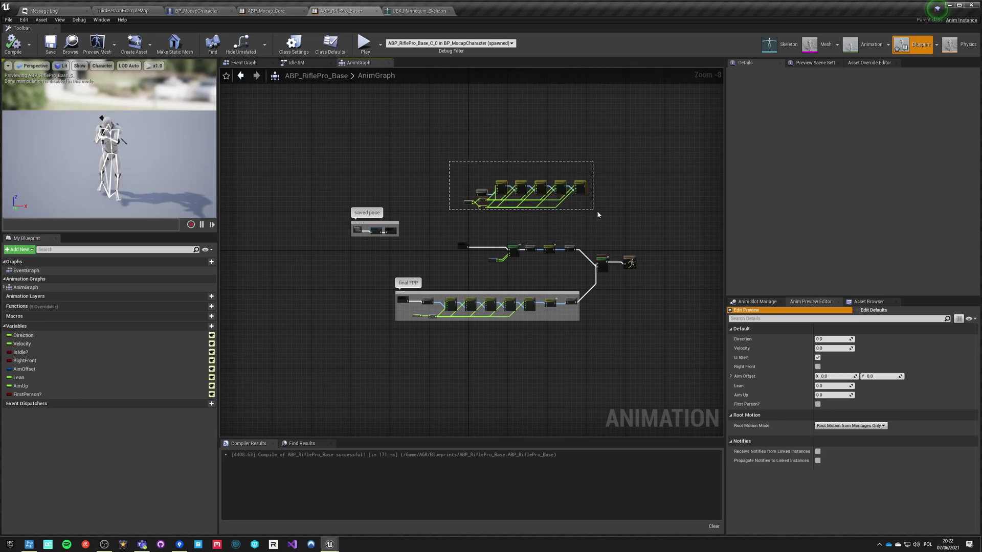
drag(582, 267, 581, 268)
key(c)
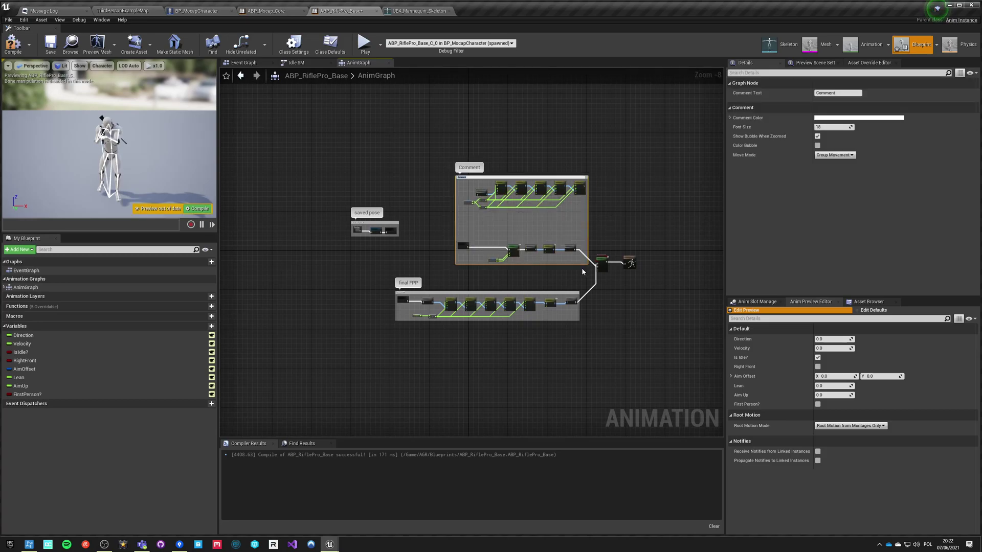
- Title the new comment "thirt person", move the bone-rotation chain down closer to the aim-offset branch, and tighten the comment around both
key(Return)
scroll(471, 197, up, 2)
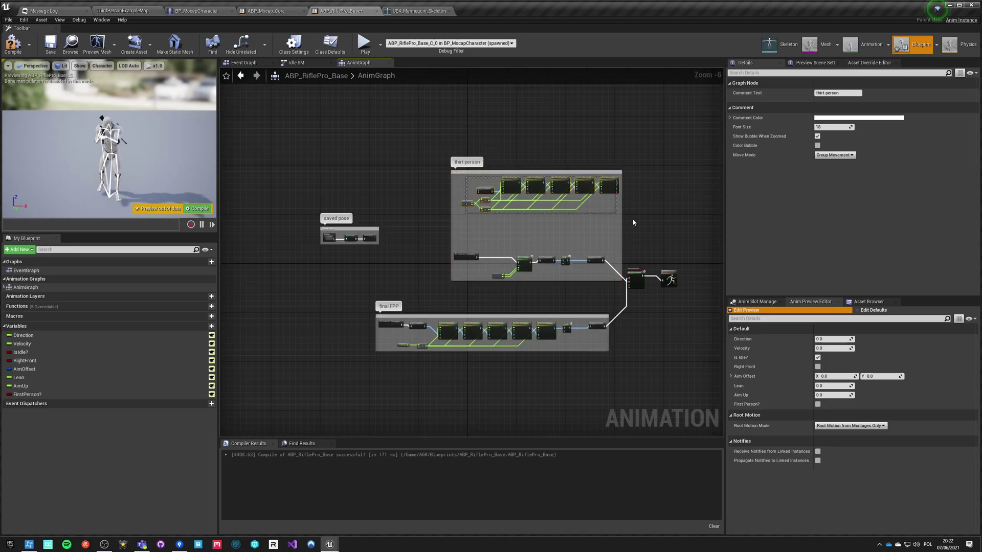
drag(538, 178, 530, 208)
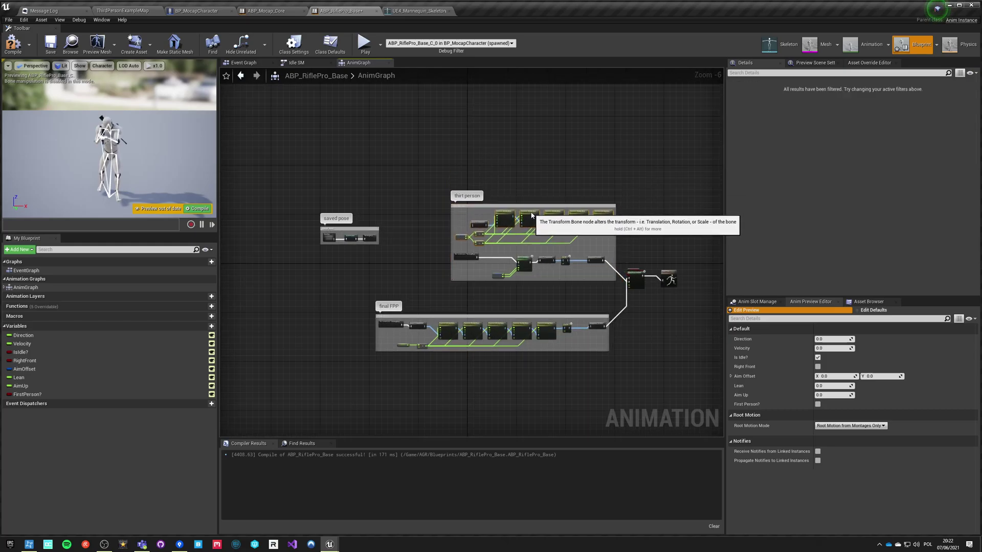
scroll(475, 243, up, 2)
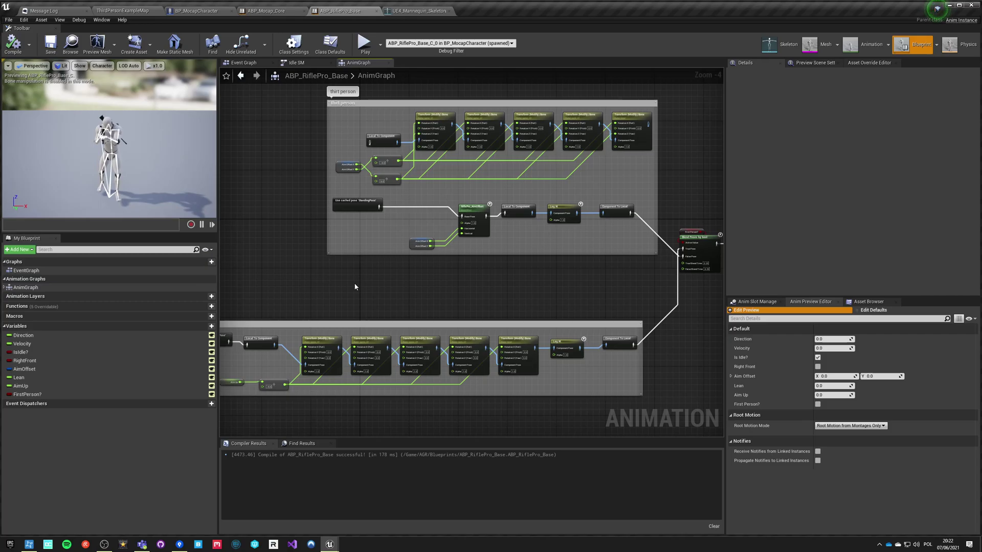
- Play-test ThirdPersonExampleMap in full screen and switch the character to the first-person camera to examine the rifle pose
click(179, 10)
click(126, 11)
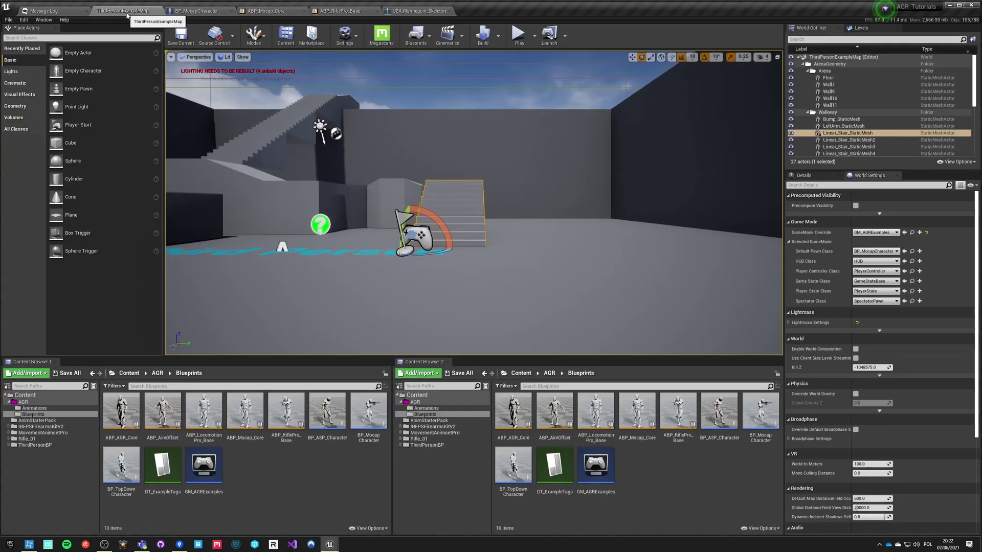
click(518, 36)
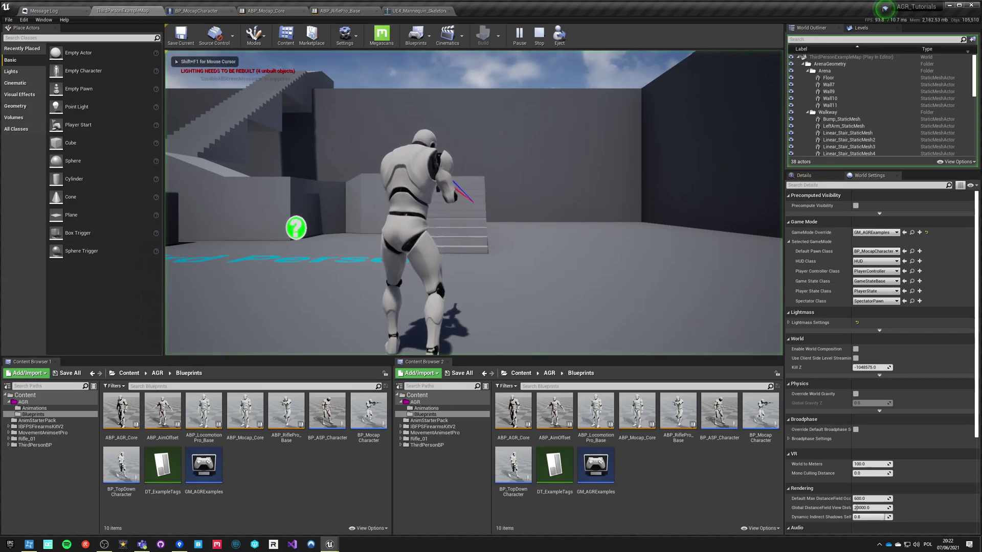
key(F11)
click(491, 268)
key(v)
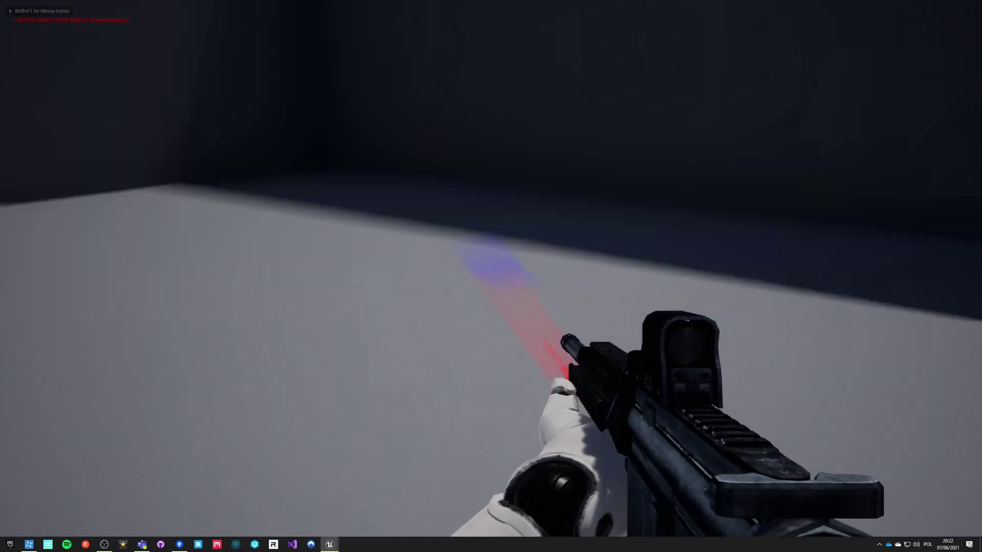